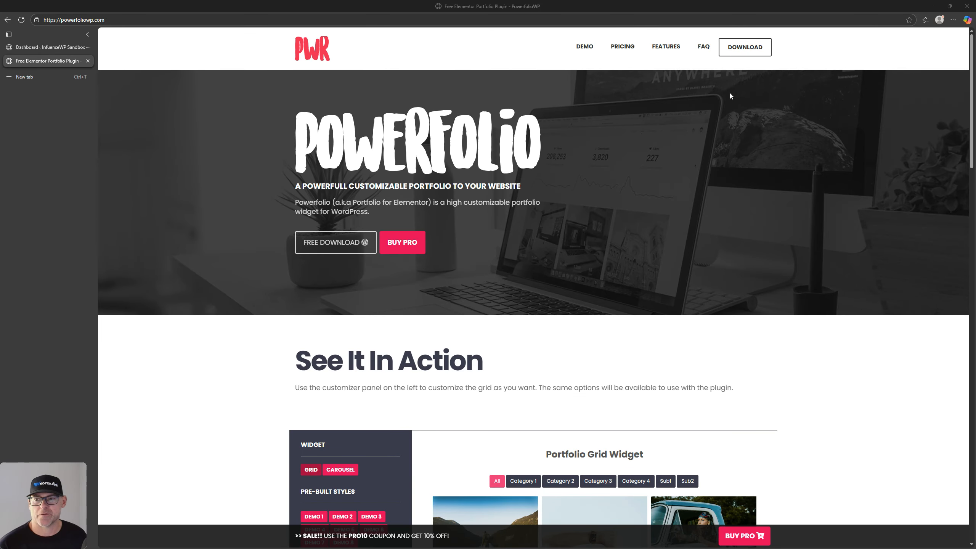
Examine the Features, F.A.Q., Pricing and Planned Features sections of the Powerfolio page
click(663, 47)
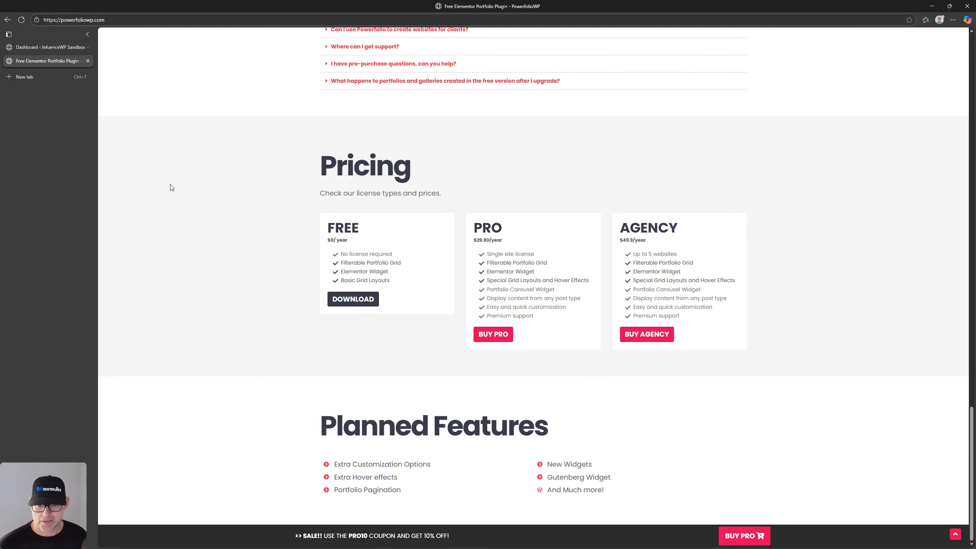
scroll(172, 188, up, 3)
scroll(173, 189, up, 10)
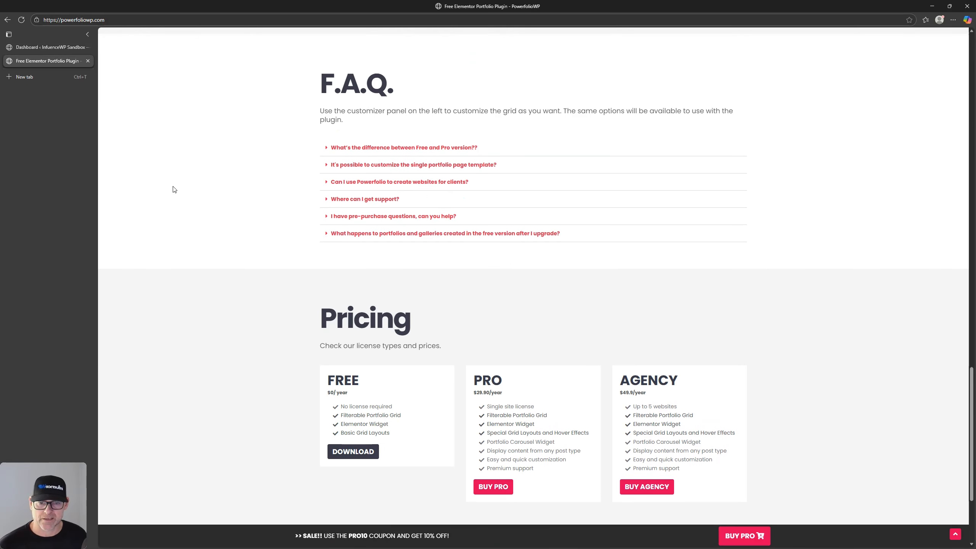
scroll(176, 189, up, 15)
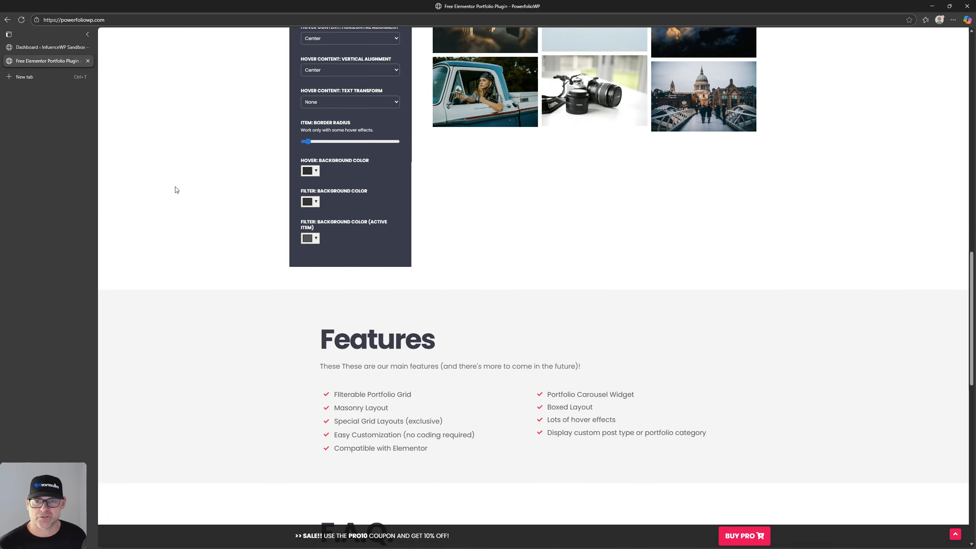
scroll(196, 192, down, 7)
scroll(196, 196, down, 15)
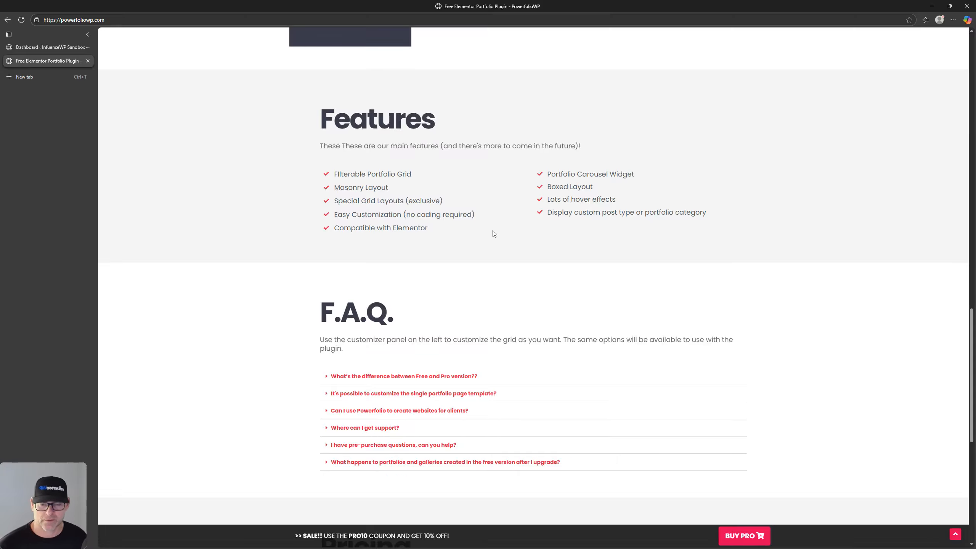
scroll(501, 244, down, 8)
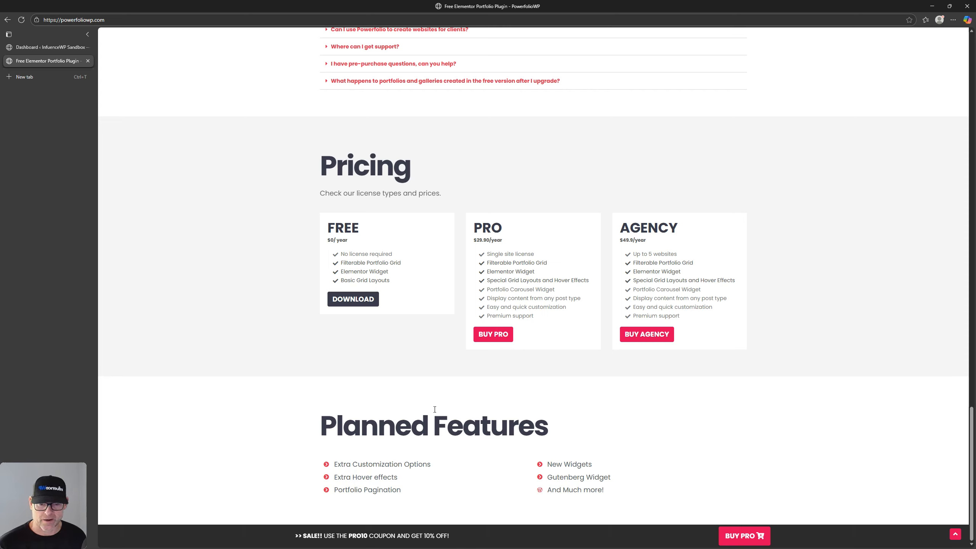
click(572, 477)
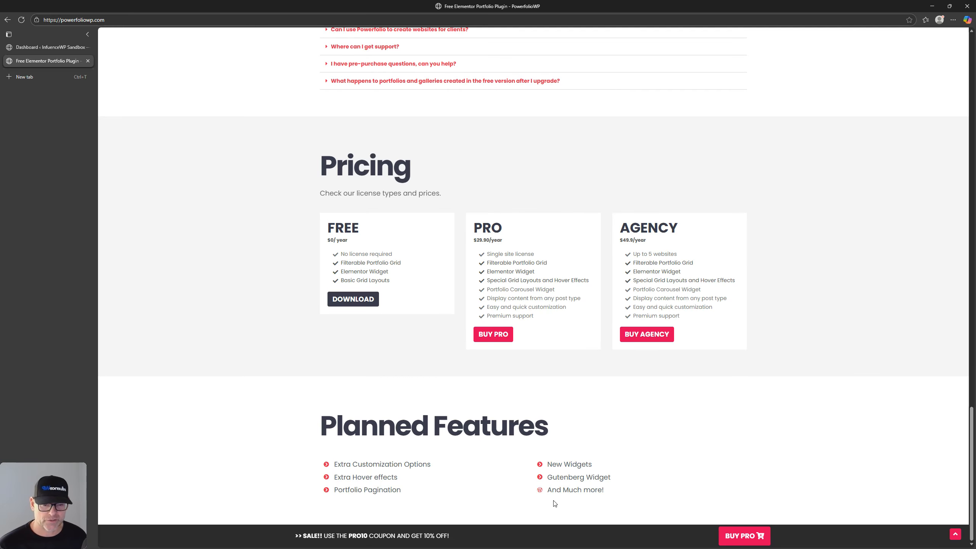
key(Home)
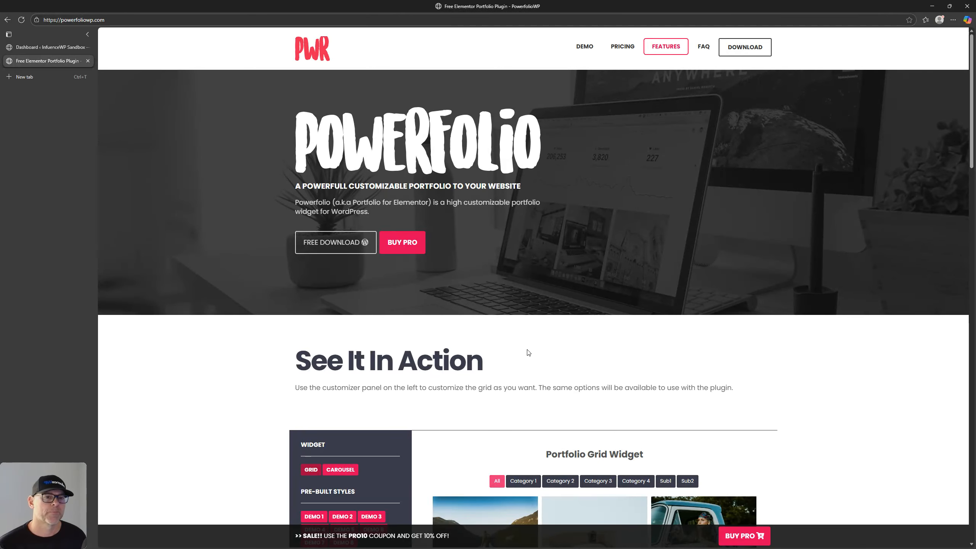
key(End)
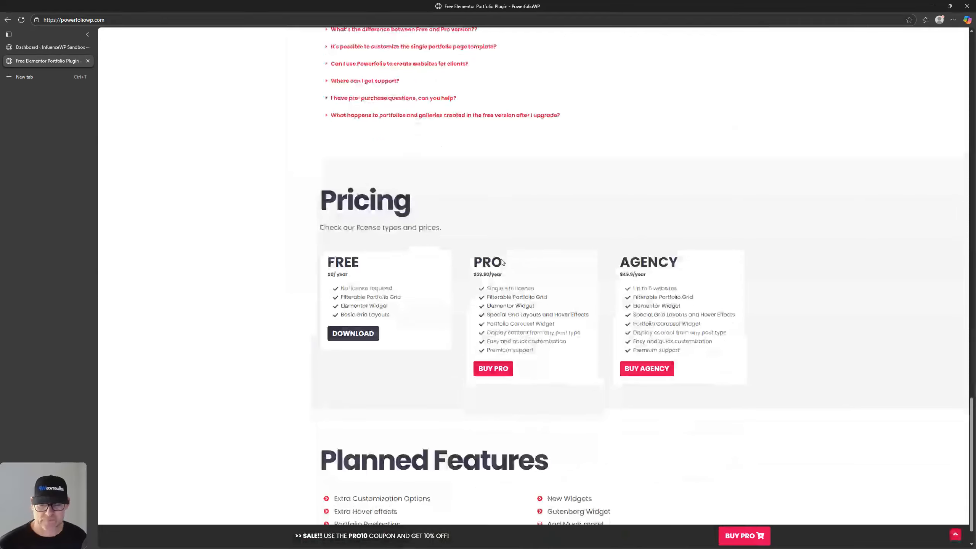
click(955, 535)
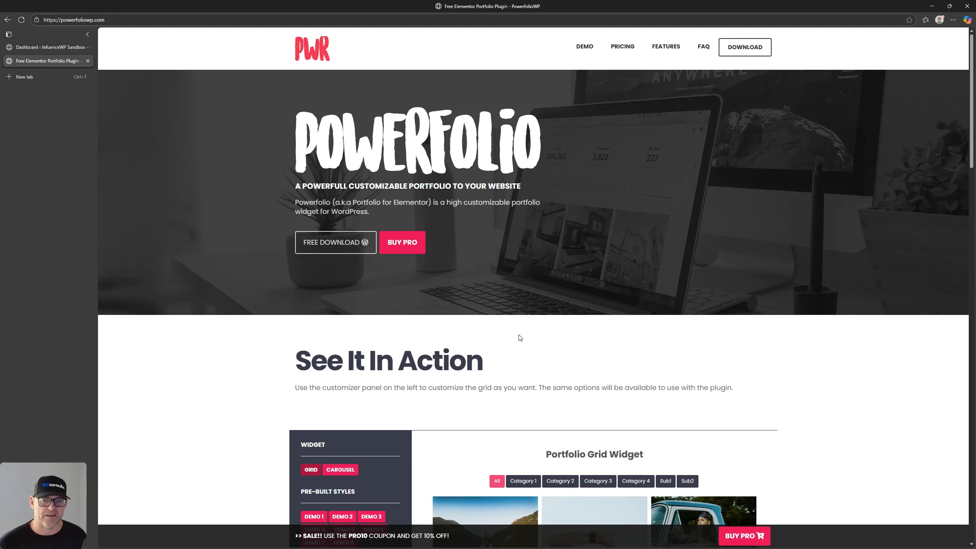
scroll(544, 270, down, 20)
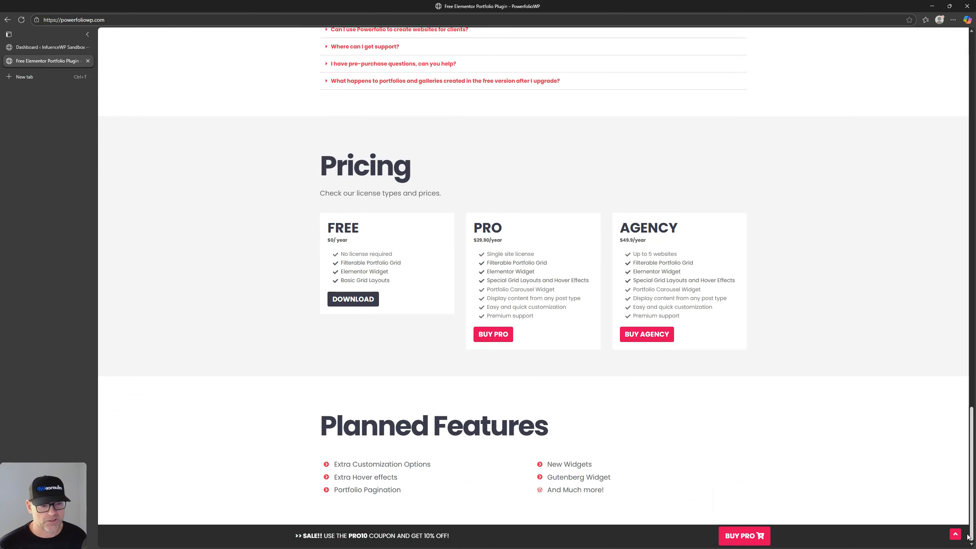
scroll(837, 487, up, 1)
scroll(673, 417, down, 1)
scroll(455, 303, up, 20)
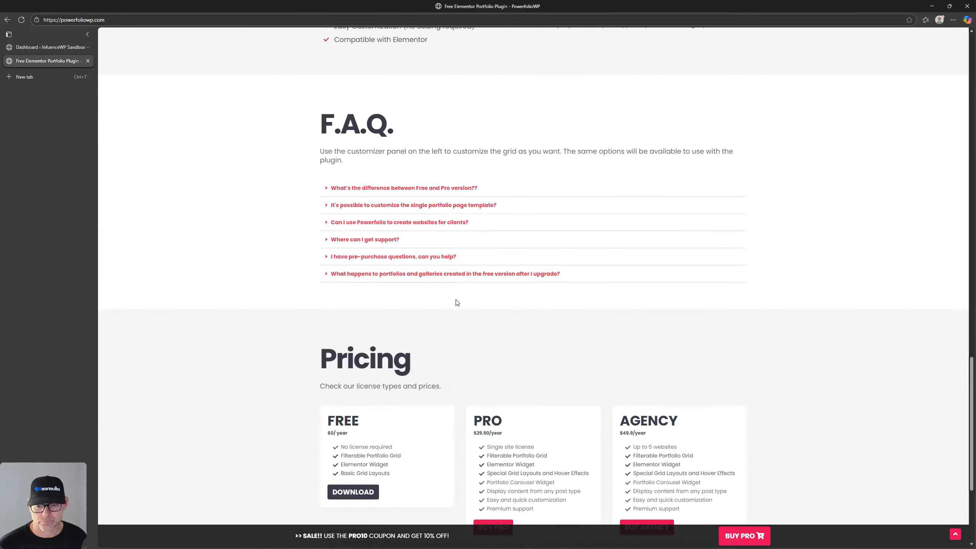
scroll(455, 303, down, 5)
scroll(455, 301, up, 5)
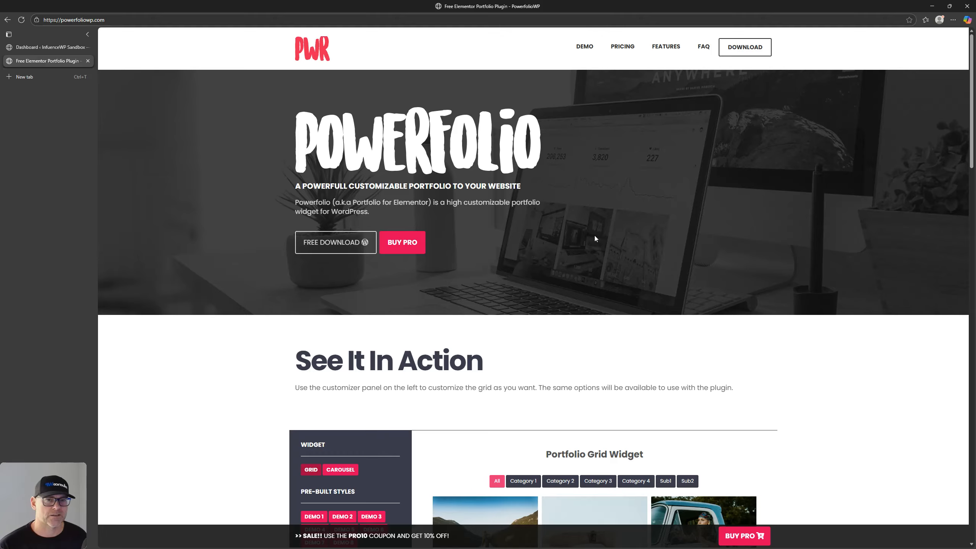
scroll(594, 236, down, 20)
scroll(511, 327, up, 20)
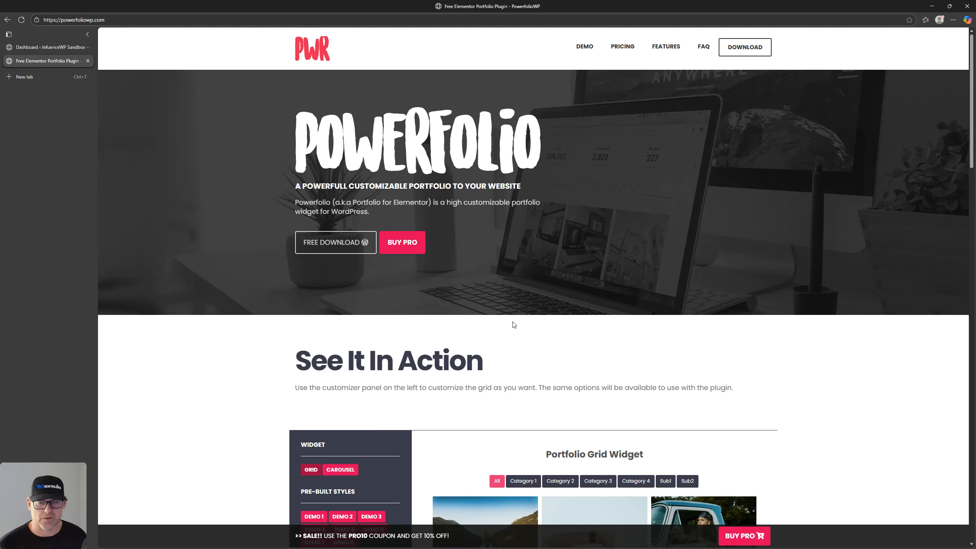
scroll(312, 298, down, 15)
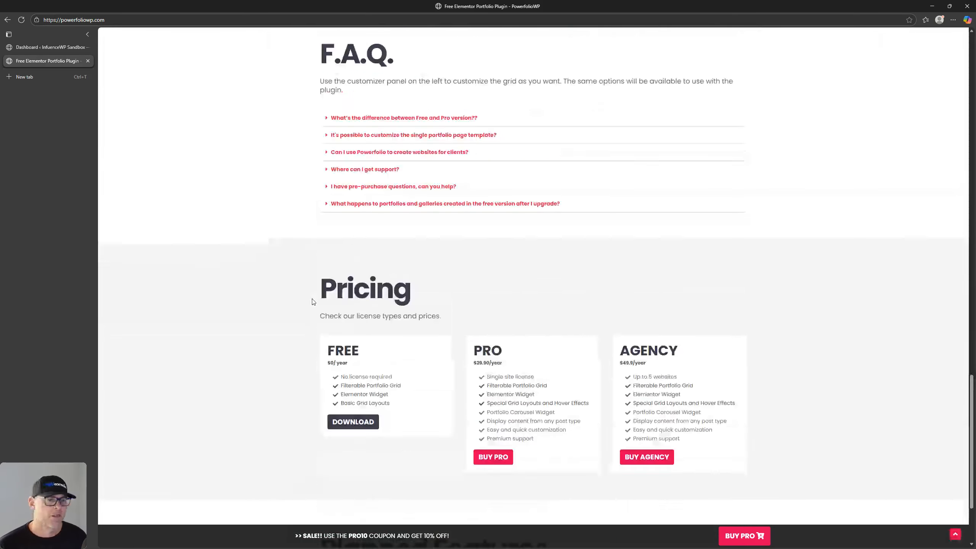
scroll(311, 298, up, 15)
Compare the Grid and Carousel widgets in the See It In Action demo, finishing on the Grid widget
scroll(258, 269, down, 8)
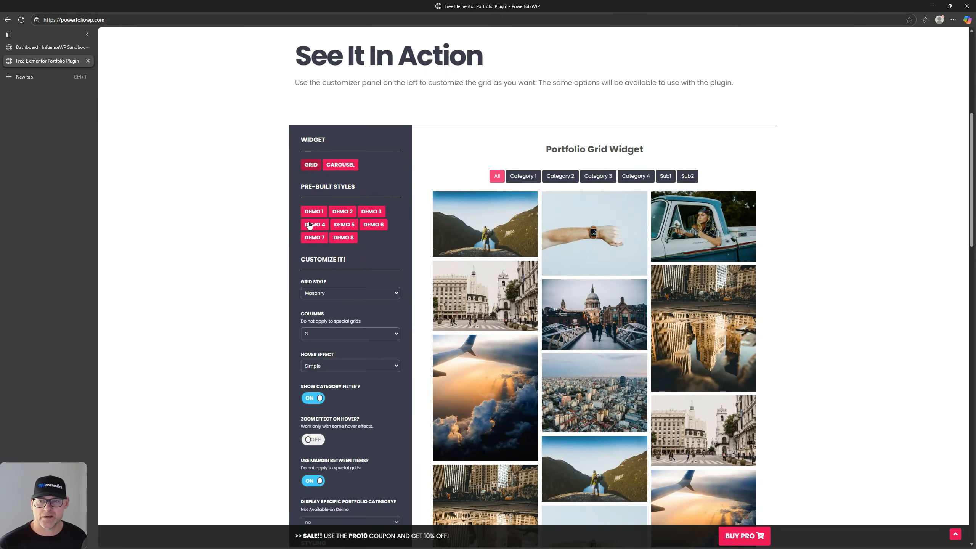
click(310, 166)
click(337, 168)
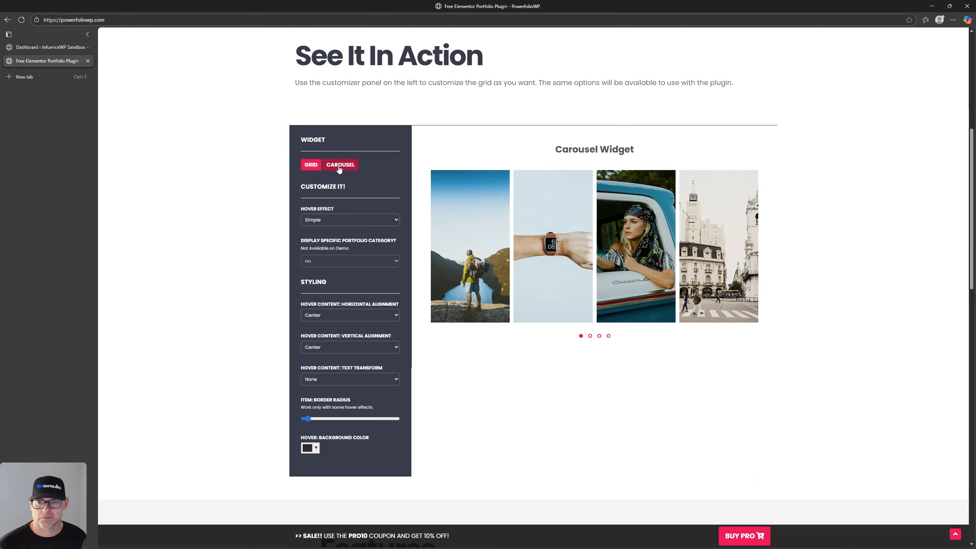
click(316, 167)
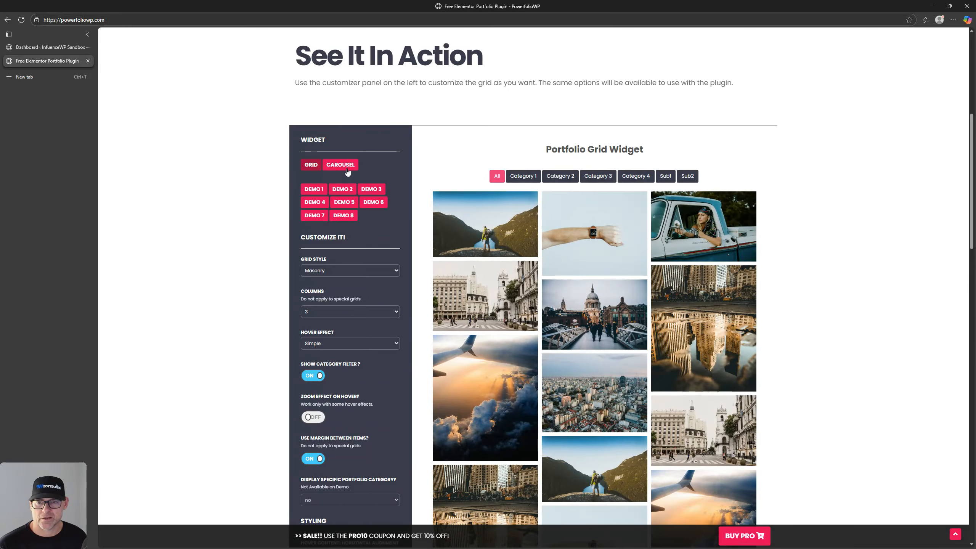
click(315, 168)
click(338, 165)
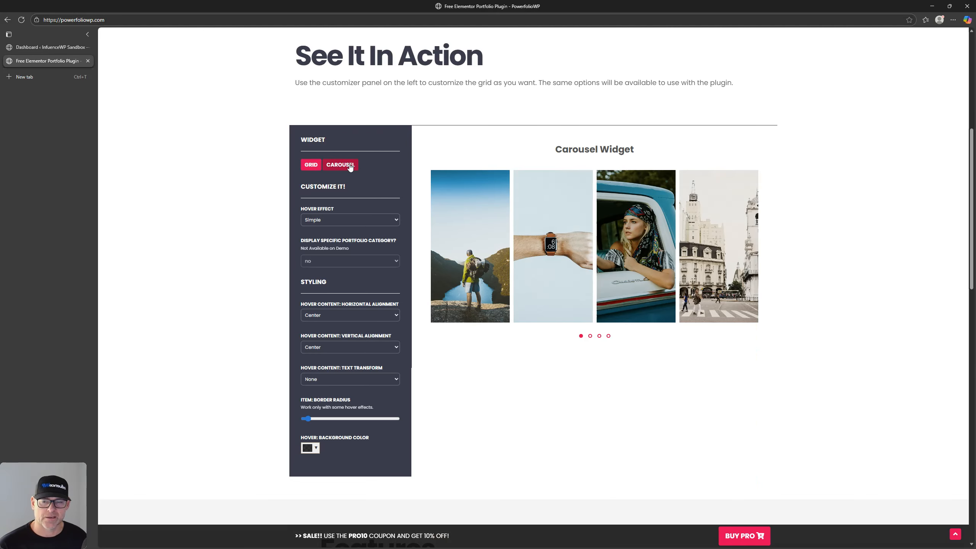
click(317, 168)
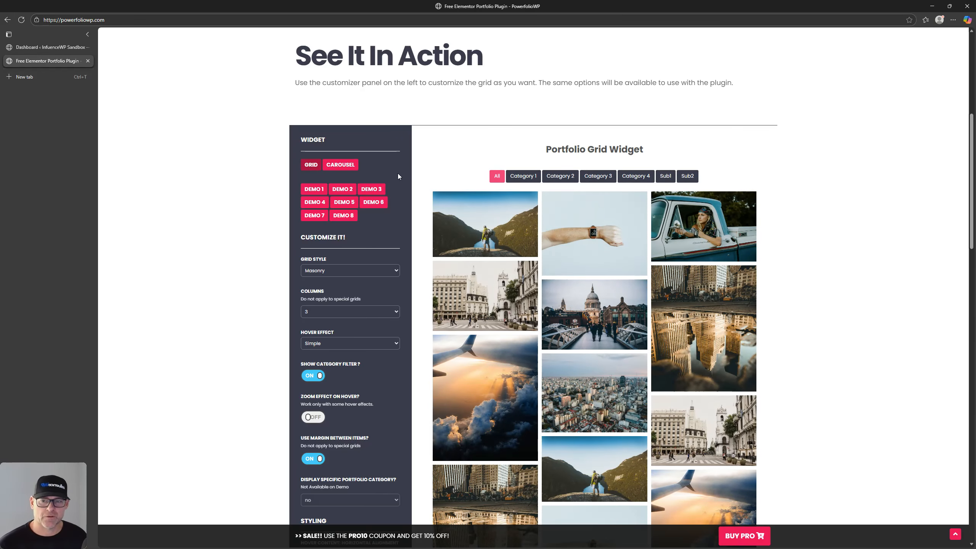
click(319, 169)
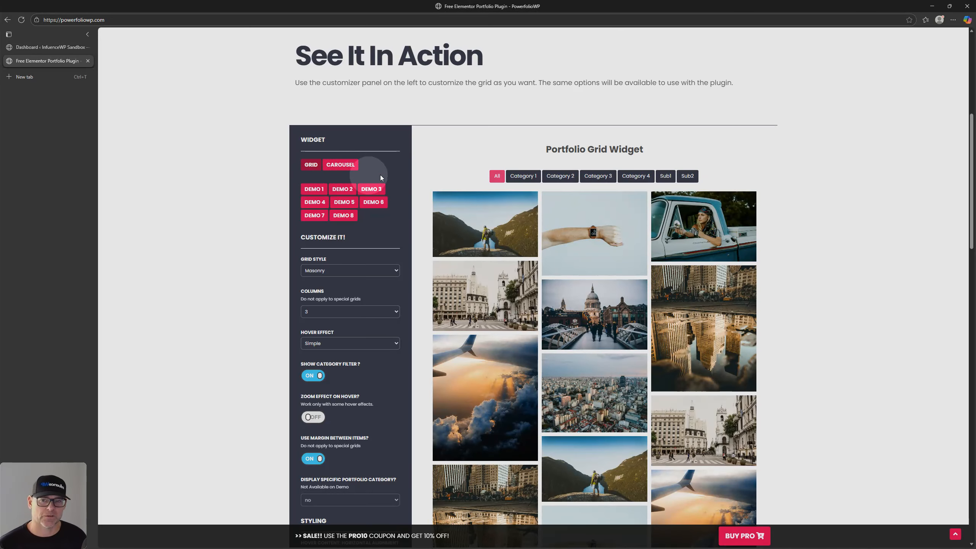
click(310, 166)
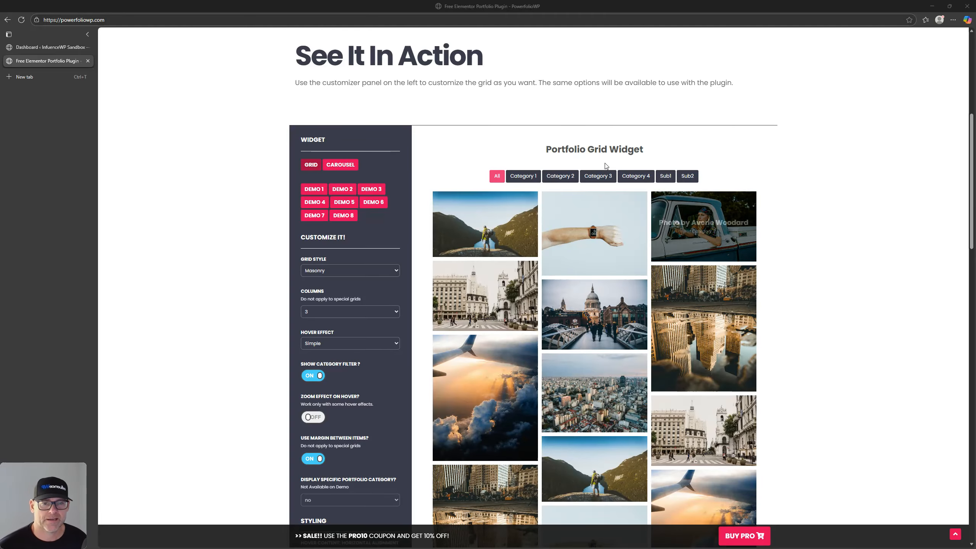
Filter the Portfolio Grid Widget demo by its different categories, including Category 2 and Category 3, ending on Sub1
key(ctrl)
key(ctrl)
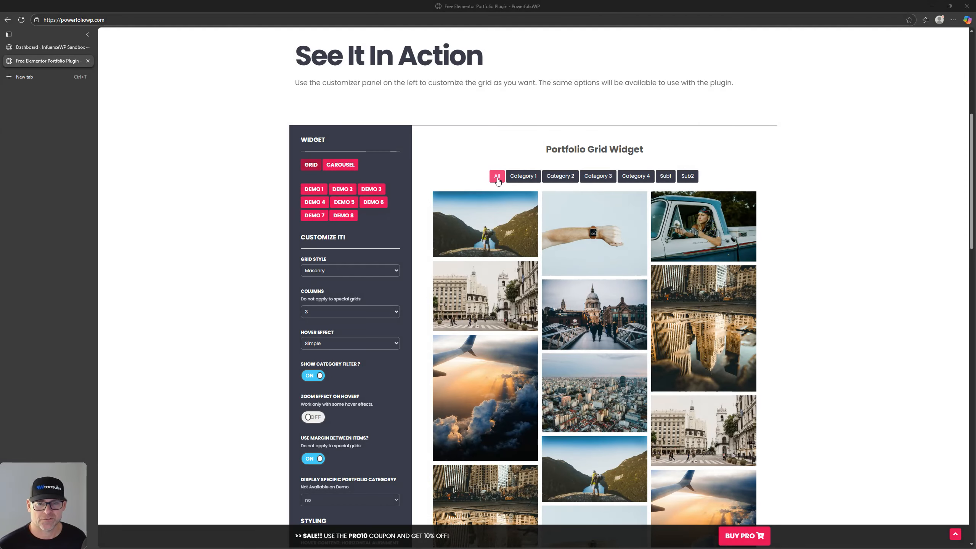
click(526, 180)
click(579, 181)
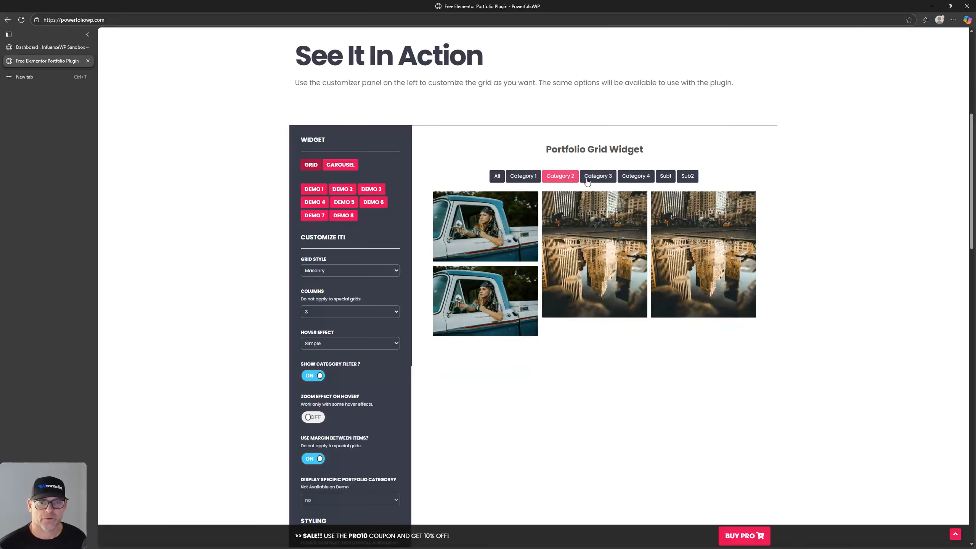
click(603, 180)
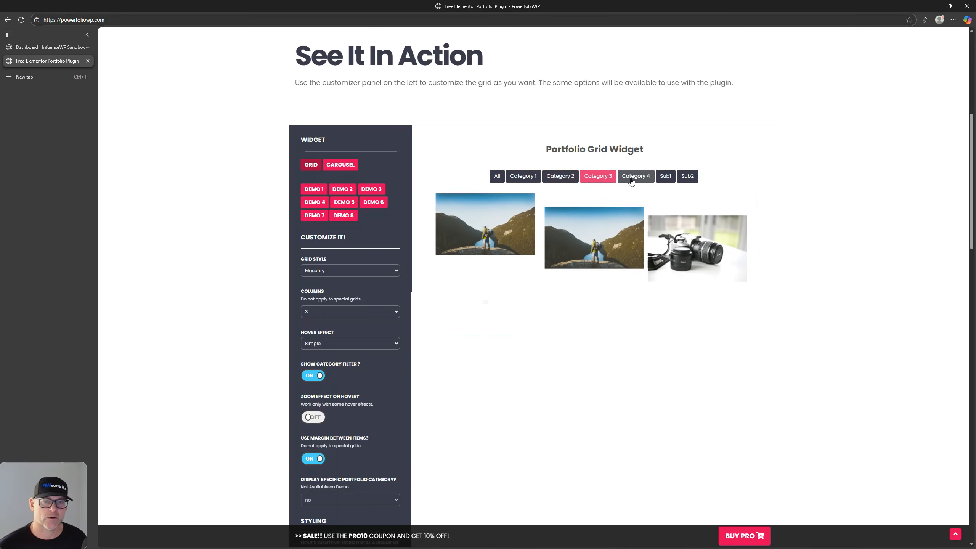
click(532, 175)
click(686, 180)
click(662, 177)
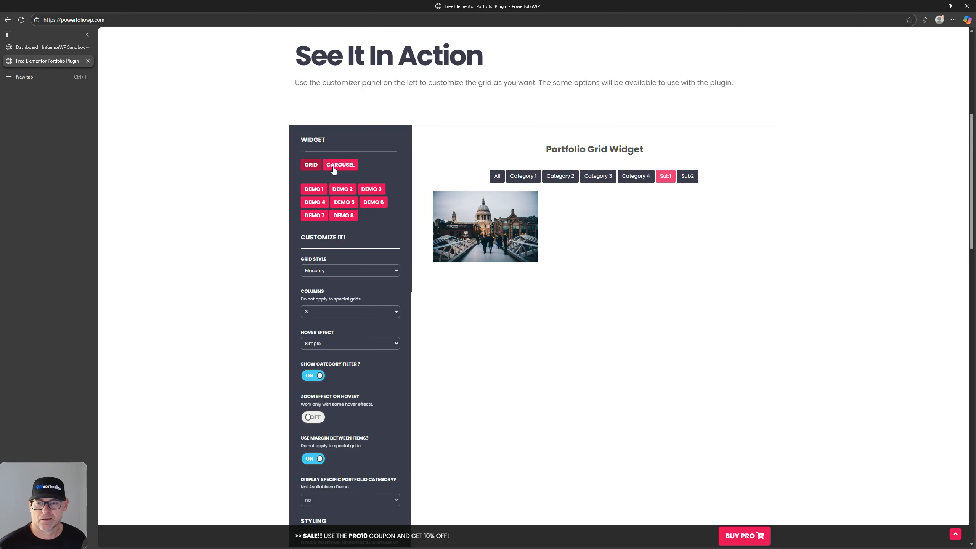
Preview the Grid widget's pre-built styles Demo 1, Demo 2, Demo 3 and Demo 4, and return to Demo 1
click(333, 170)
click(309, 170)
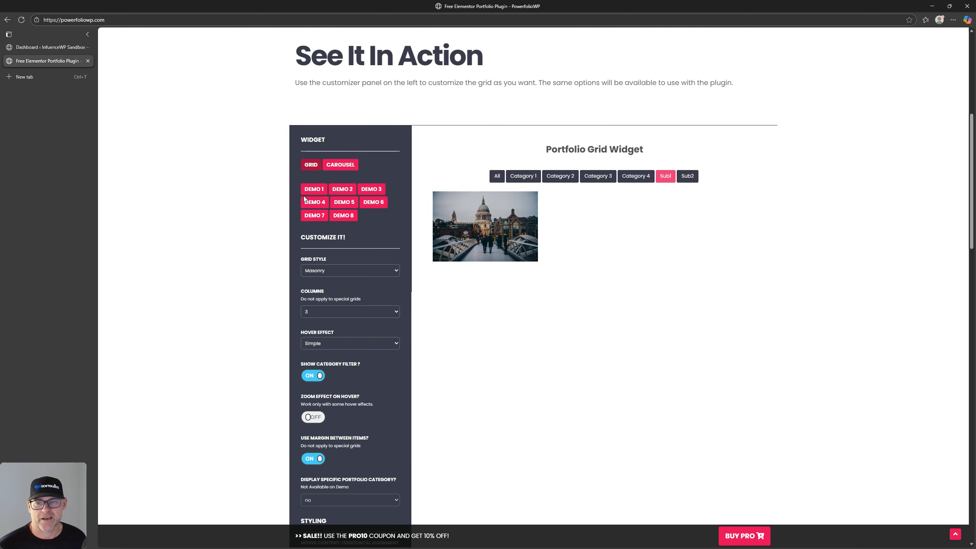
click(313, 190)
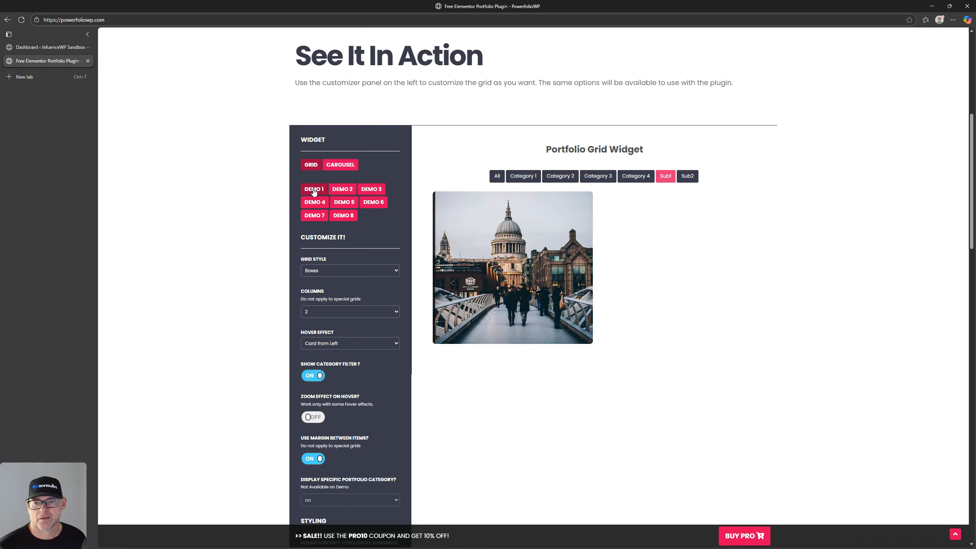
click(338, 192)
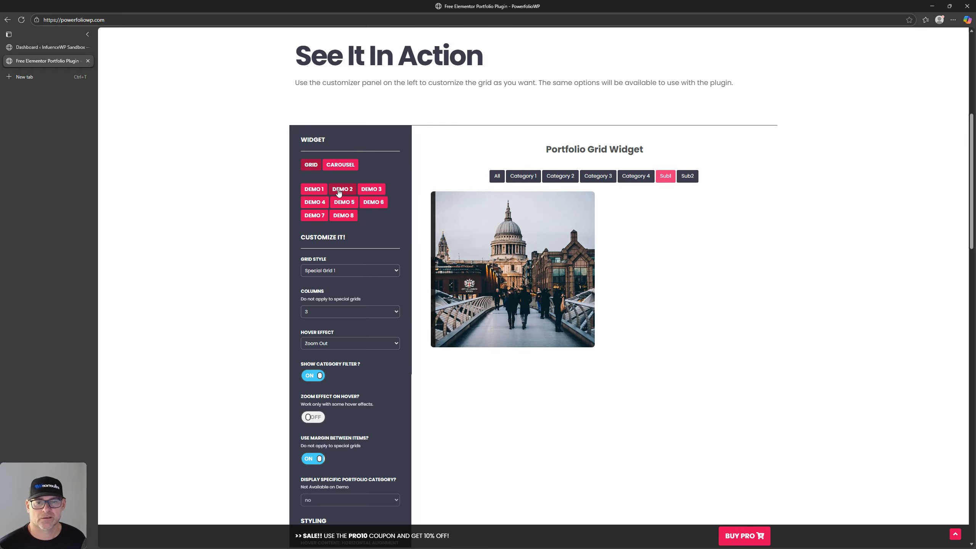
click(371, 190)
click(315, 202)
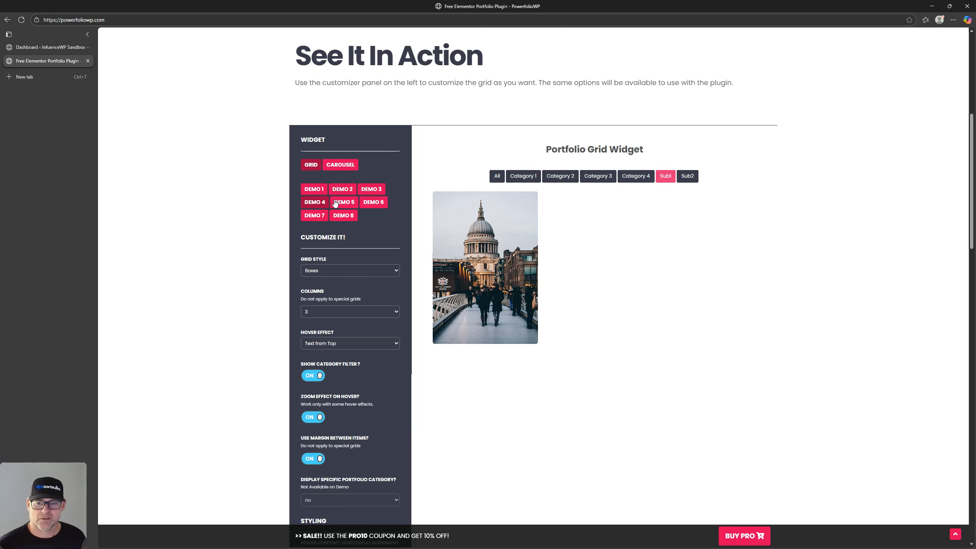
click(321, 193)
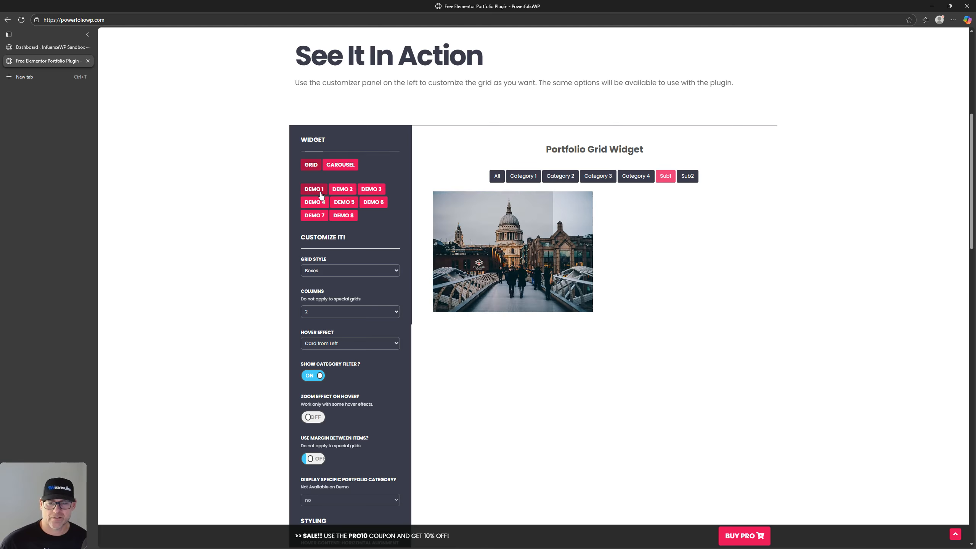
Review the grid's customization settings while switching the pre-built style to Demo 2 and to Demo 8
scroll(325, 330, down, 1)
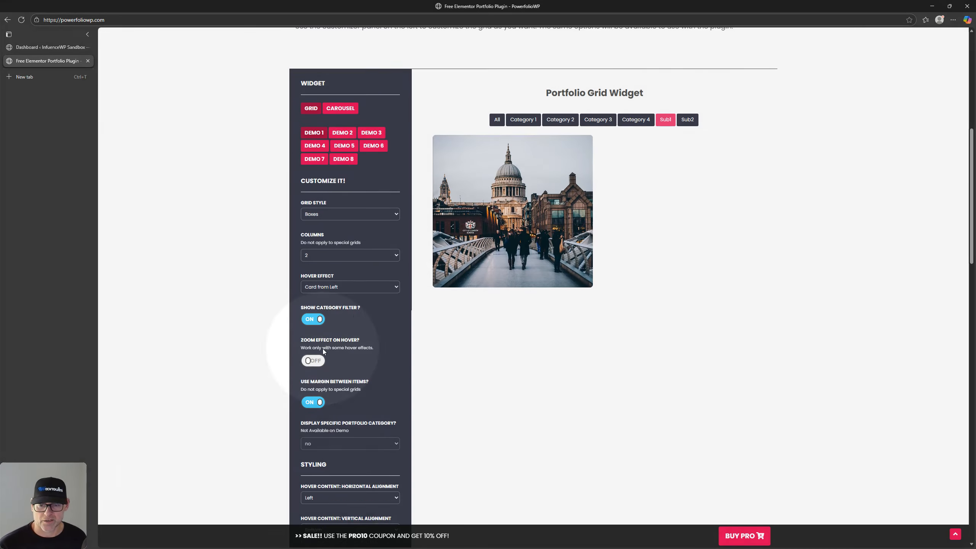
scroll(330, 398, up, 2)
click(333, 229)
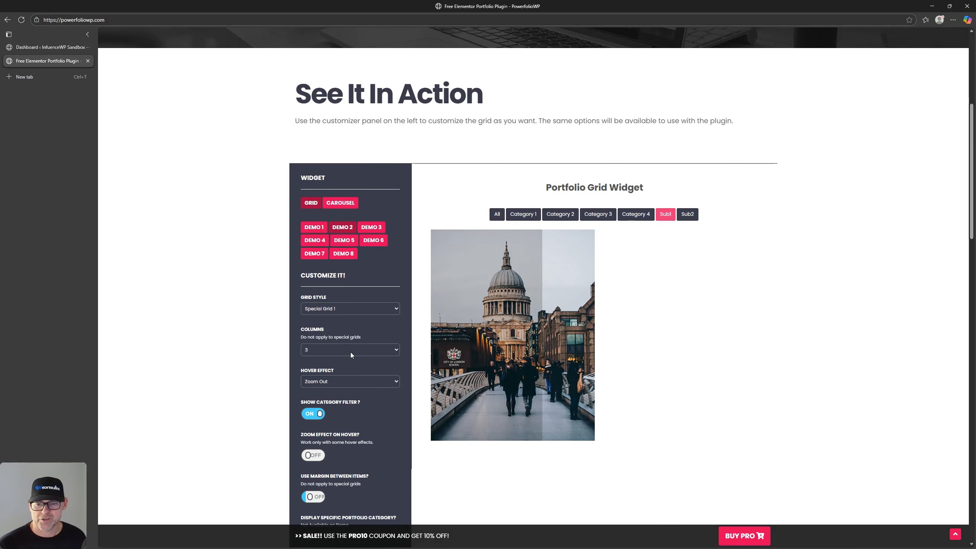
scroll(348, 365, down, 5)
scroll(343, 380, up, 7)
scroll(353, 392, down, 2)
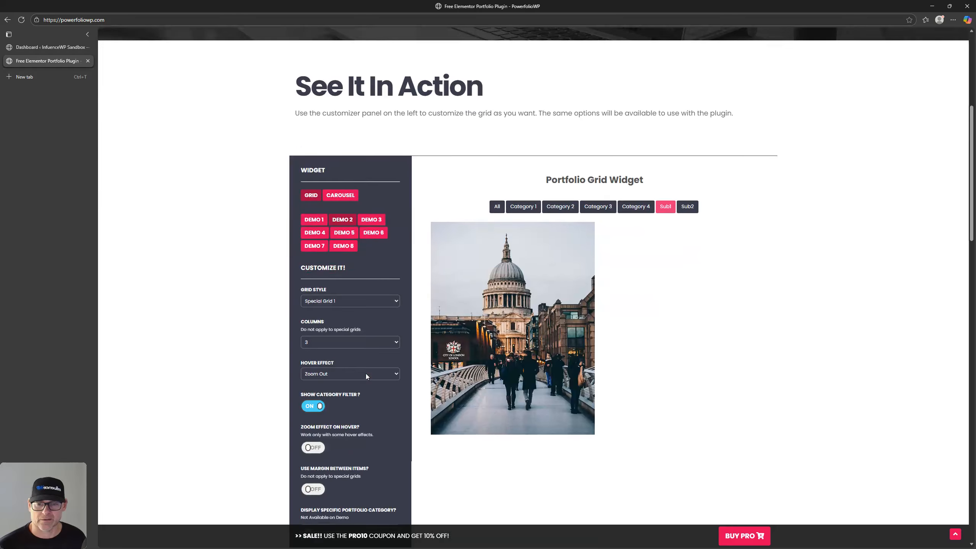
scroll(365, 374, down, 1)
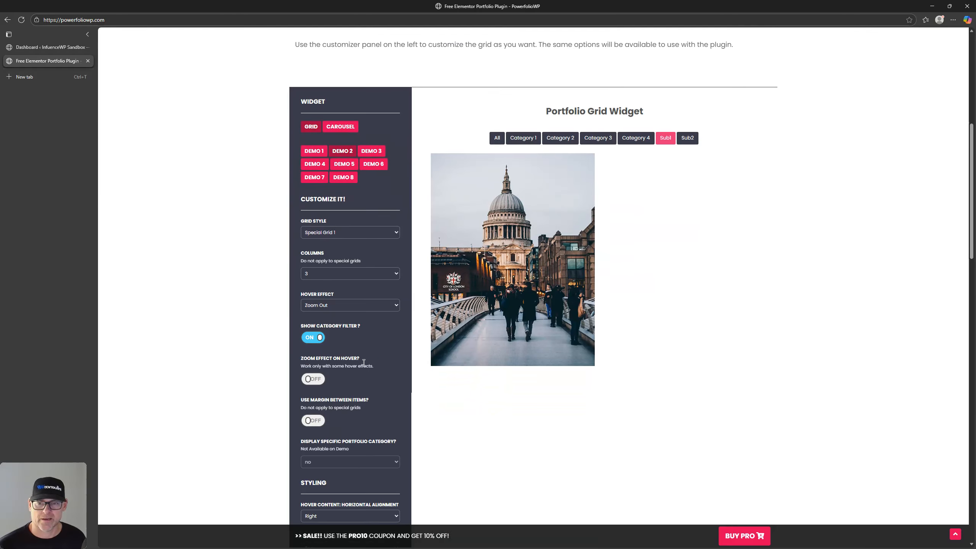
click(348, 178)
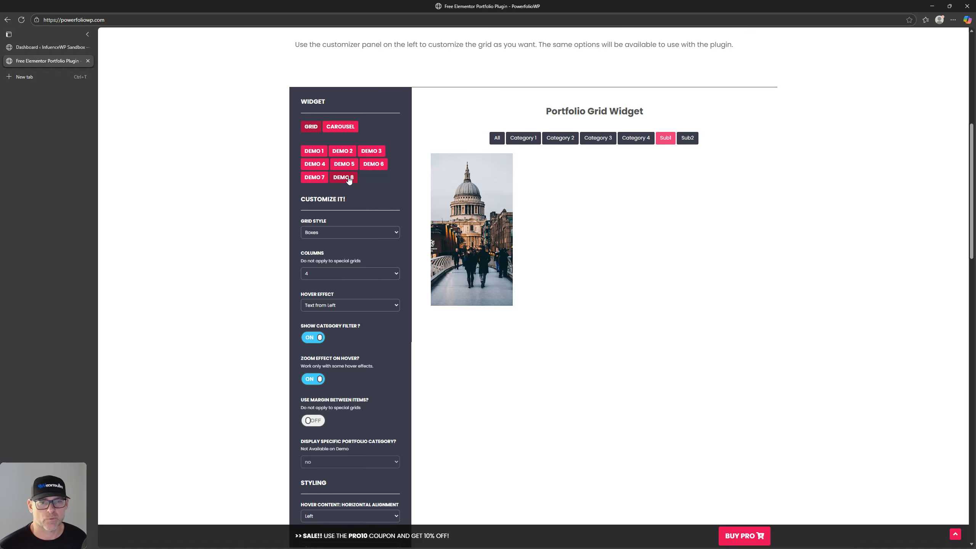
Preview the Grid widget's pre-built styles Demo 7 and Demo 3, finishing on Demo 1
click(317, 179)
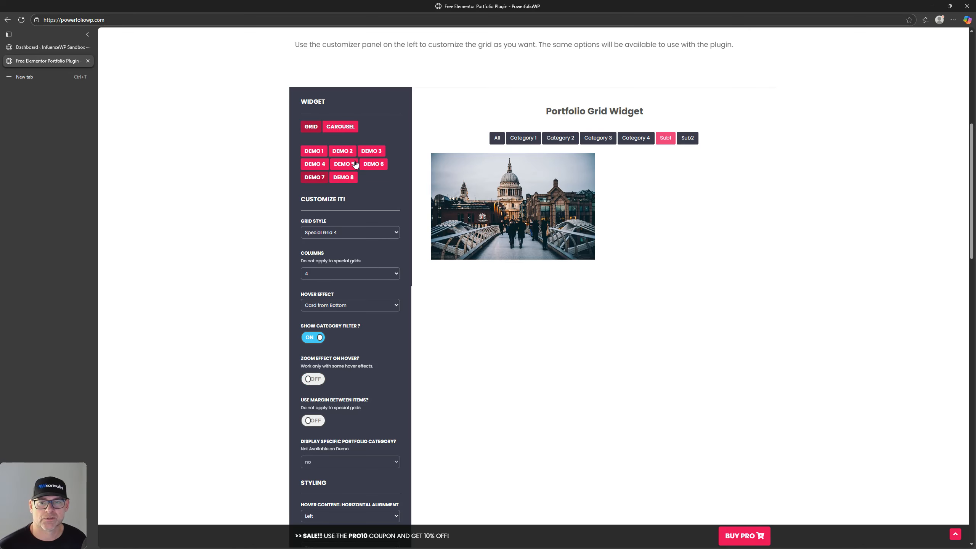
click(370, 154)
click(314, 152)
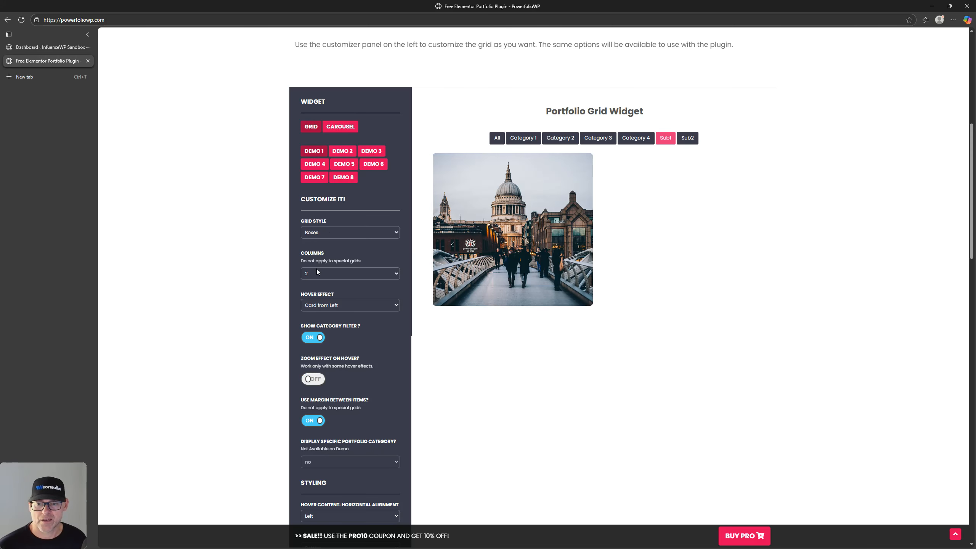
Preview Demo 1 in 4 columns with all categories shown, and reapply the Demo 1 preset
click(326, 273)
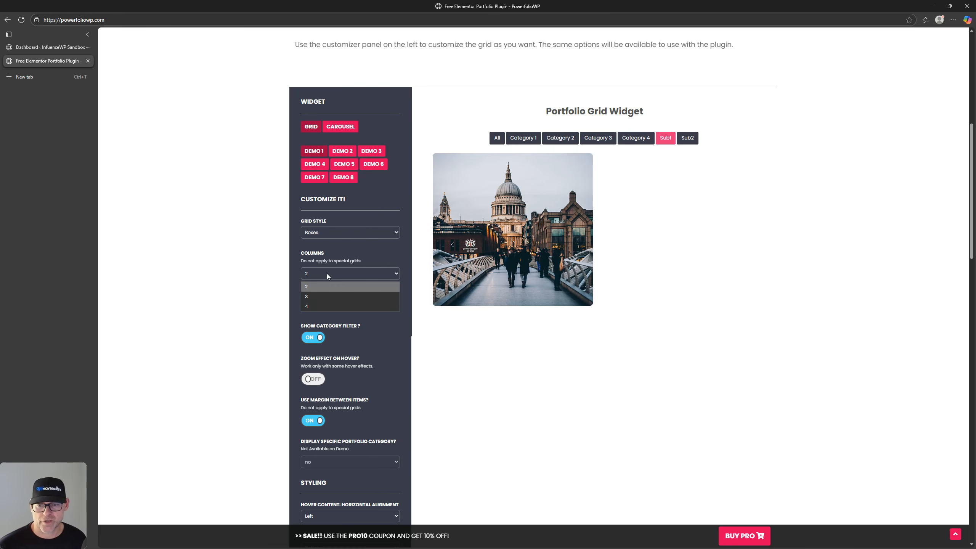
click(313, 307)
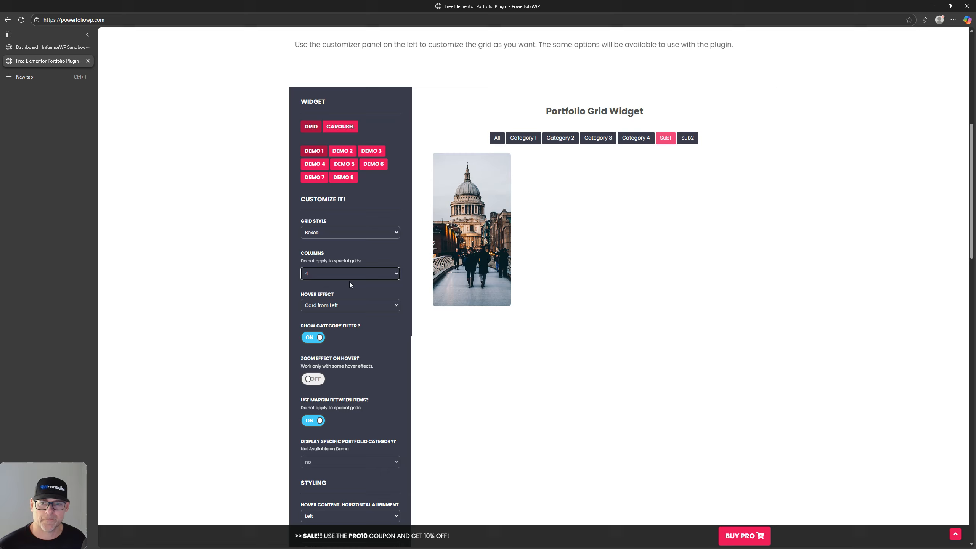
click(496, 138)
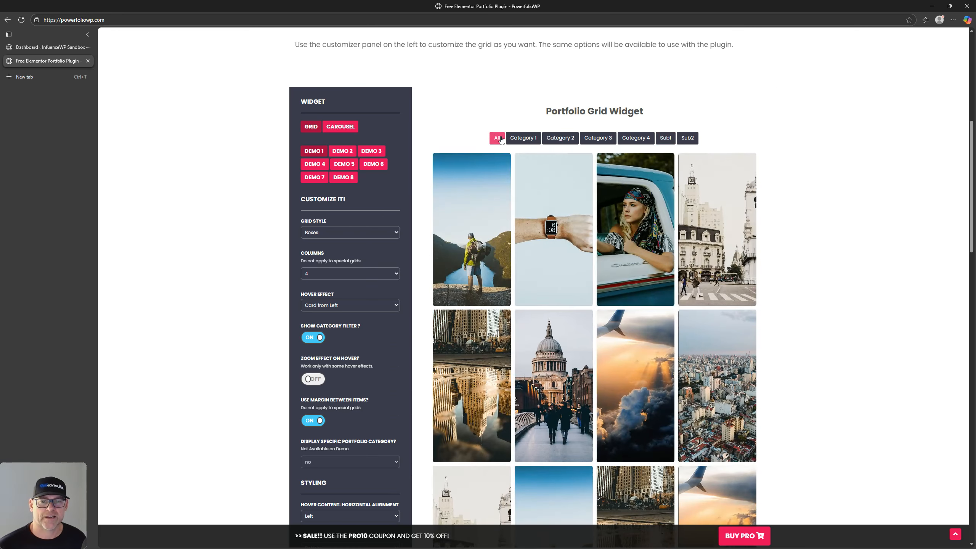
click(314, 164)
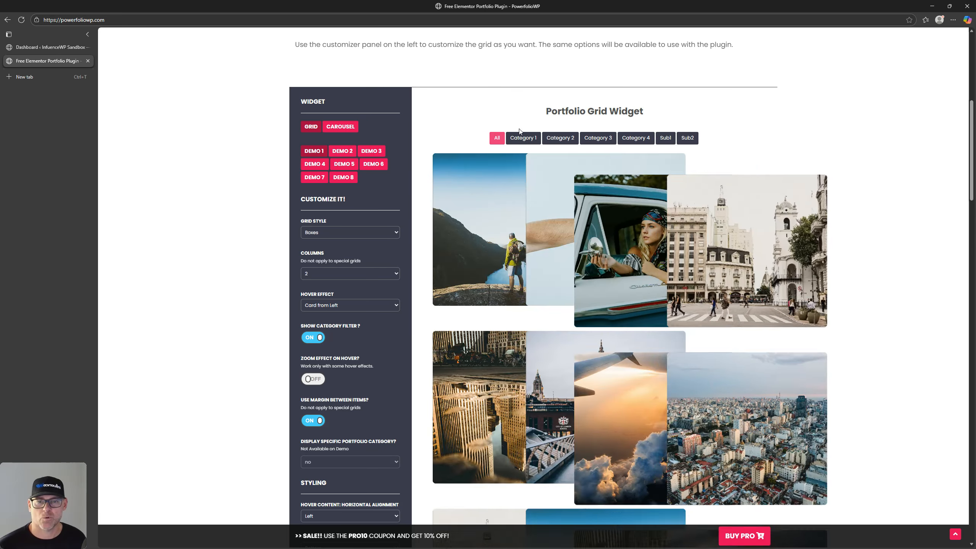
Compare the Masonry, Boxes and Special Grid 3 grid styles in the Portfolio Grid Widget demo
click(331, 231)
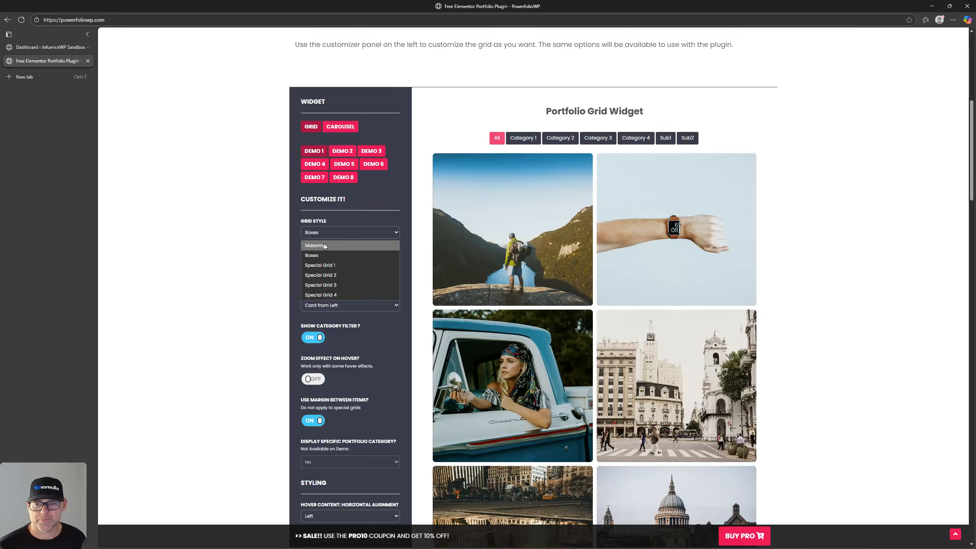
click(323, 245)
click(326, 235)
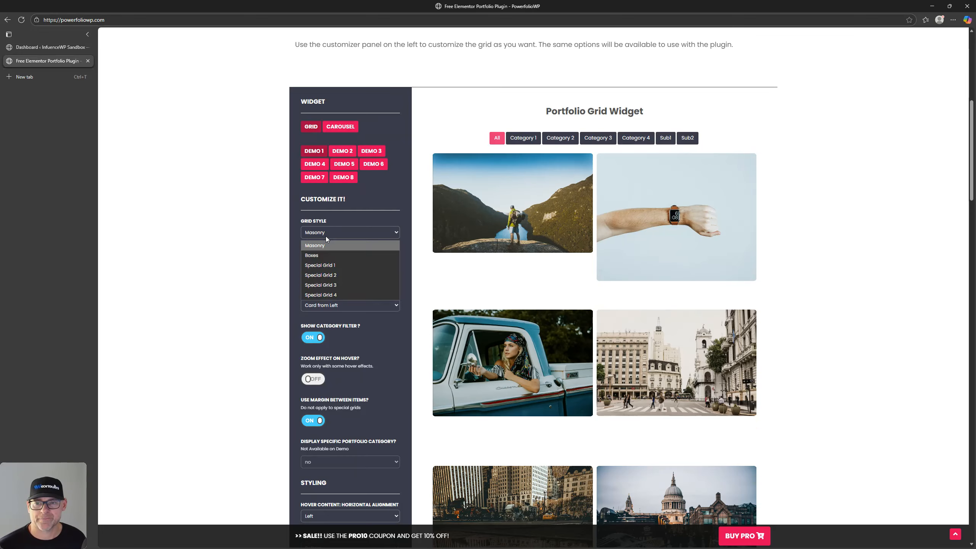
click(322, 255)
click(330, 233)
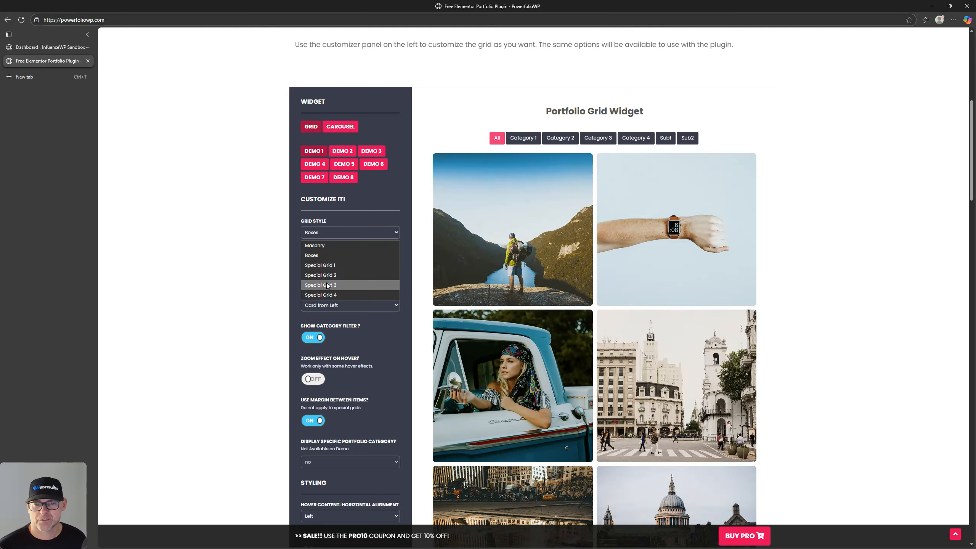
click(327, 284)
Try 3 columns and 4 columns on the Special Grid 3 layout
click(337, 272)
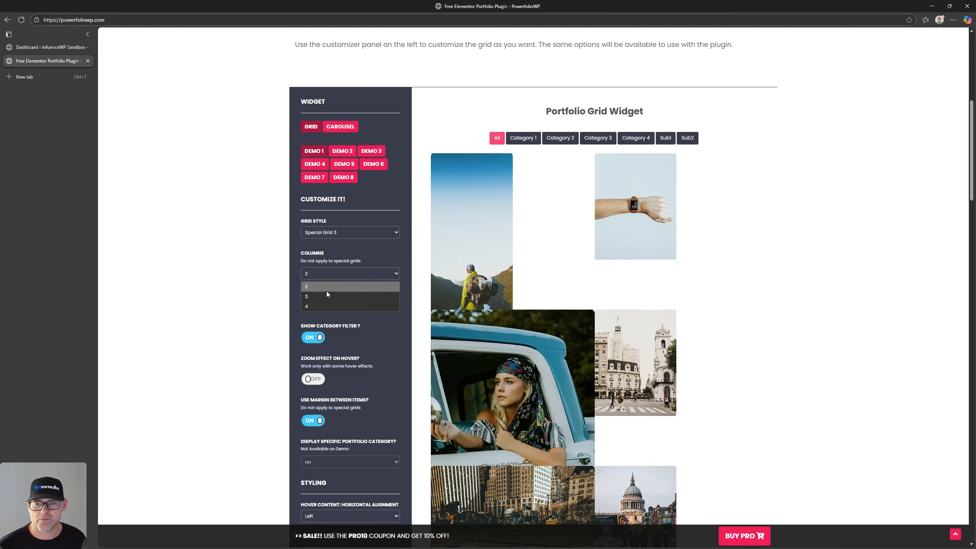
click(327, 295)
click(318, 278)
click(317, 305)
Switch the grid style to Boxes and Masonry, ending on Special Grid 4
click(321, 236)
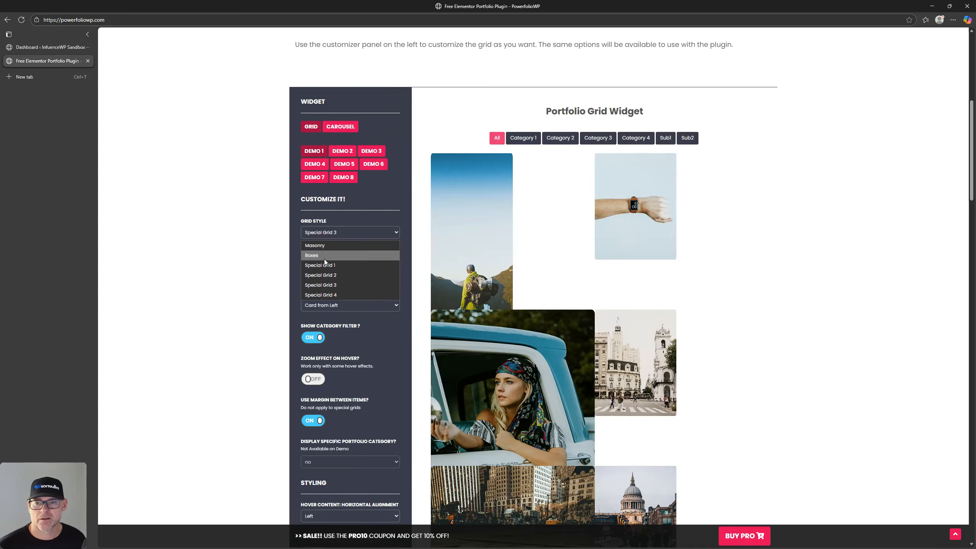
click(324, 258)
click(338, 232)
click(322, 245)
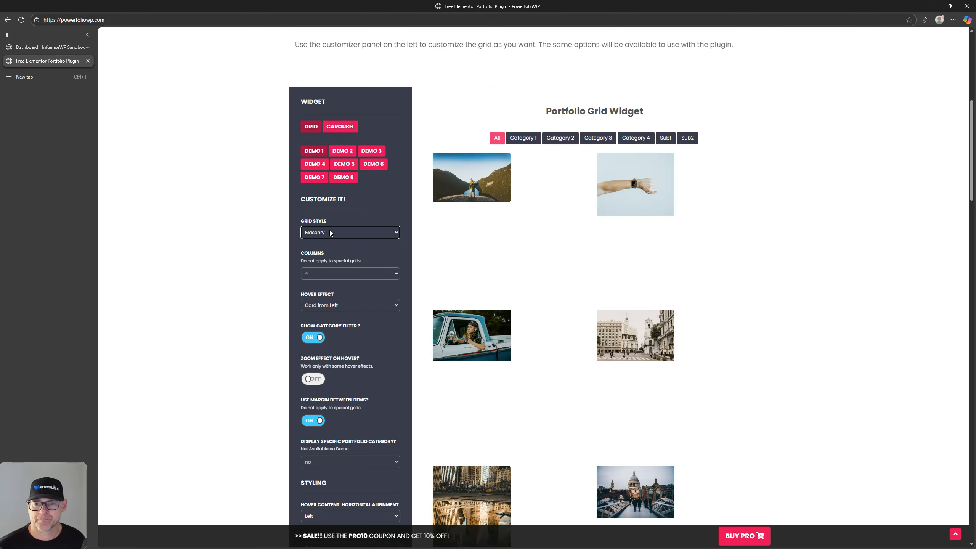
click(329, 231)
click(343, 290)
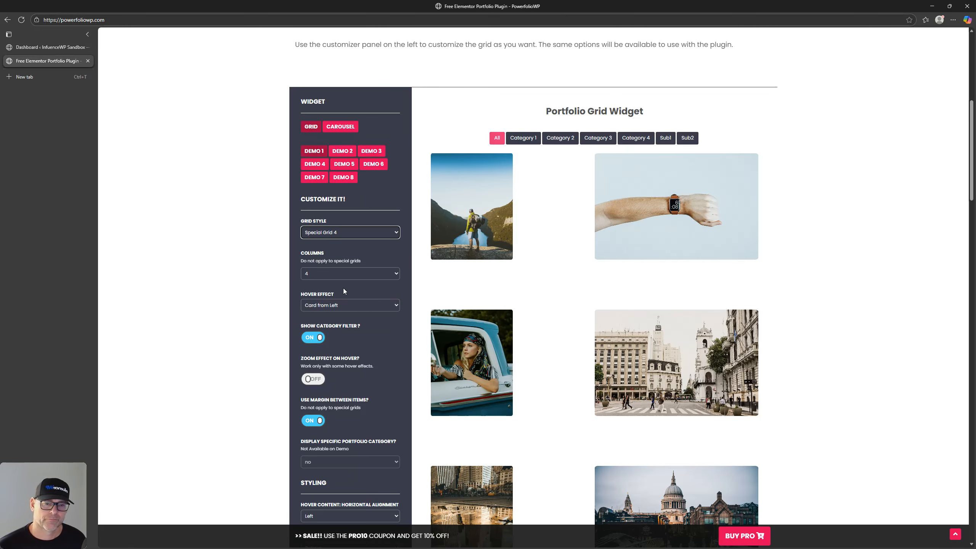
Preview the hover effects Simple, From Bottom and Card from Left on the portfolio images
click(324, 306)
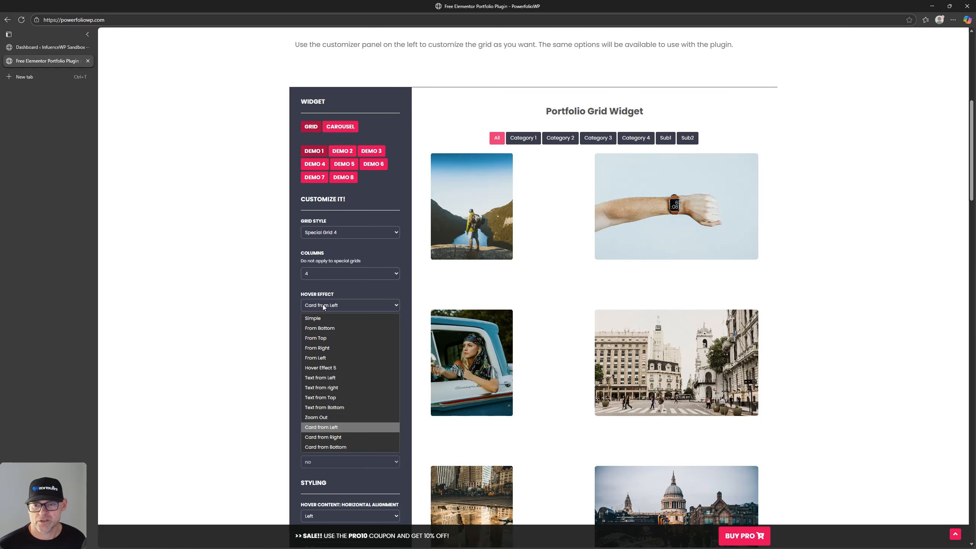
click(324, 319)
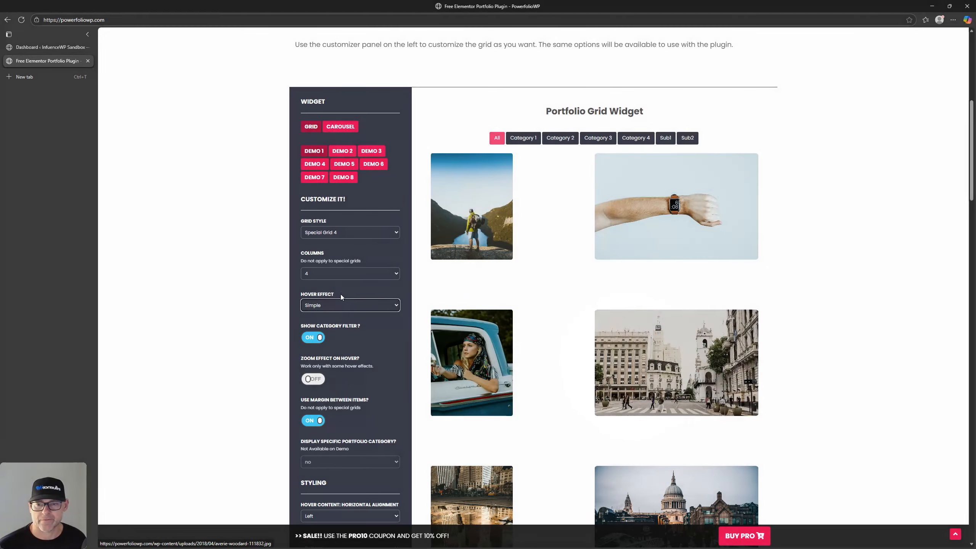
click(340, 305)
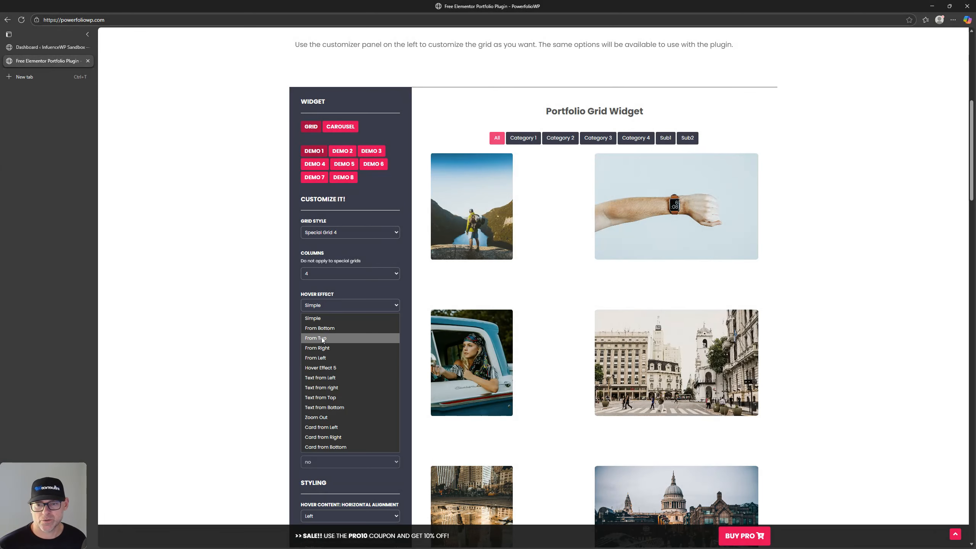
click(328, 330)
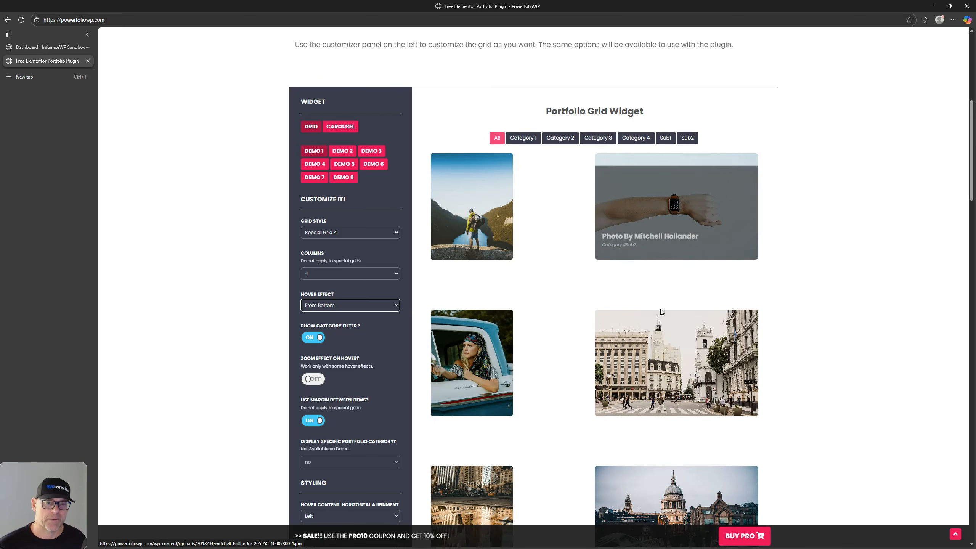
click(358, 304)
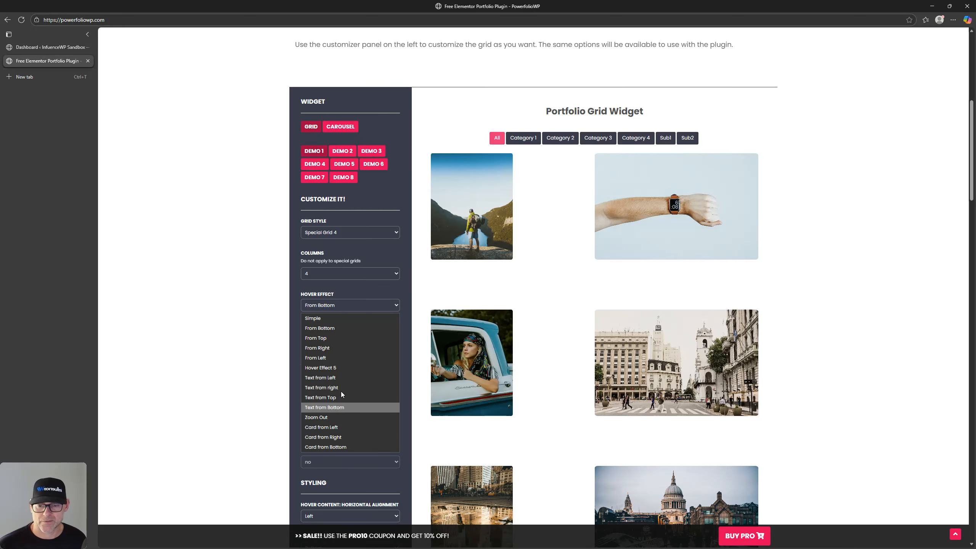
click(333, 426)
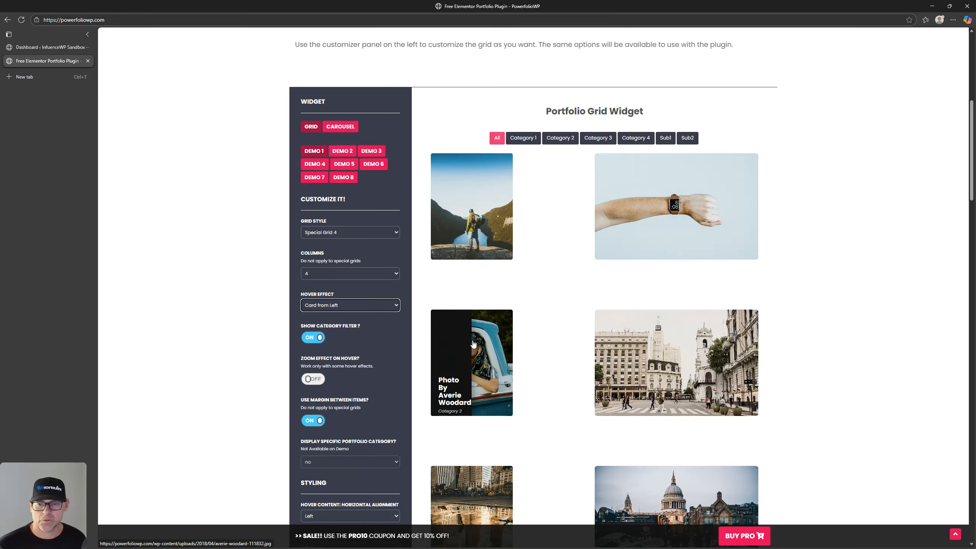
Set the grid to 3 columns and the hover effect to Hover Effect 5
click(323, 275)
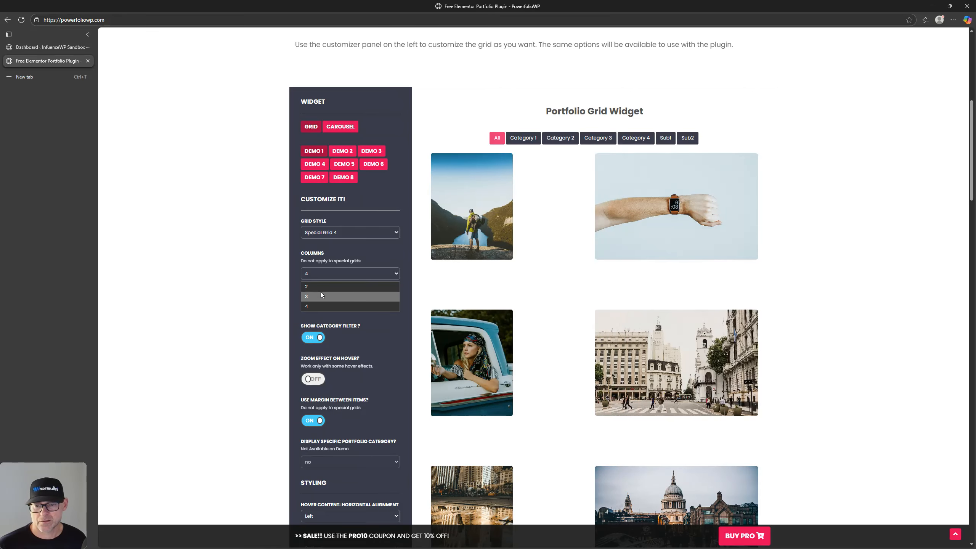
click(321, 295)
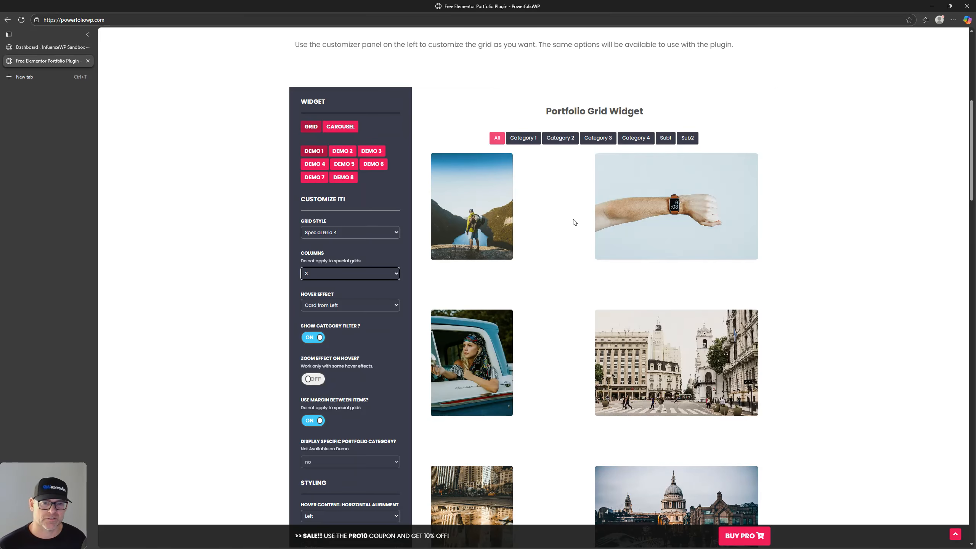
scroll(660, 300, up, 1)
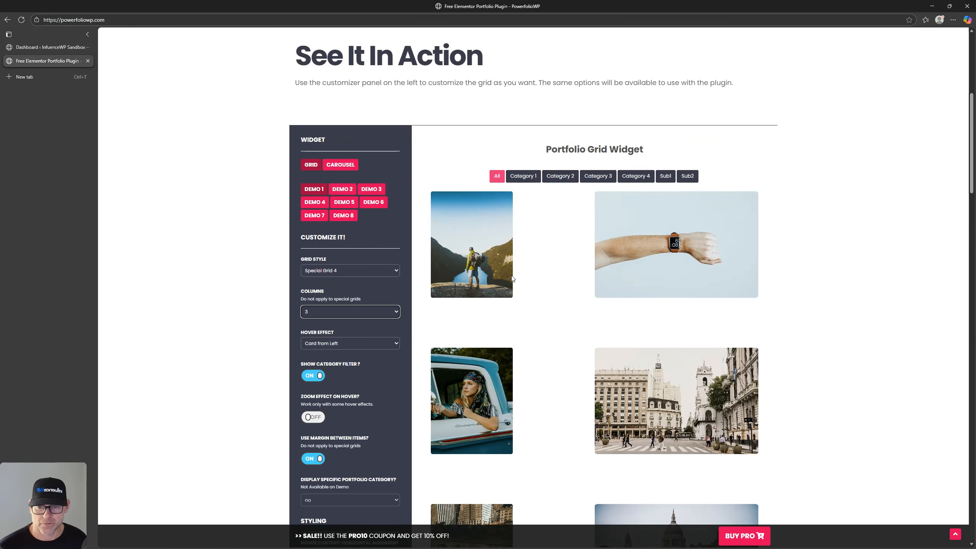
click(332, 342)
click(345, 412)
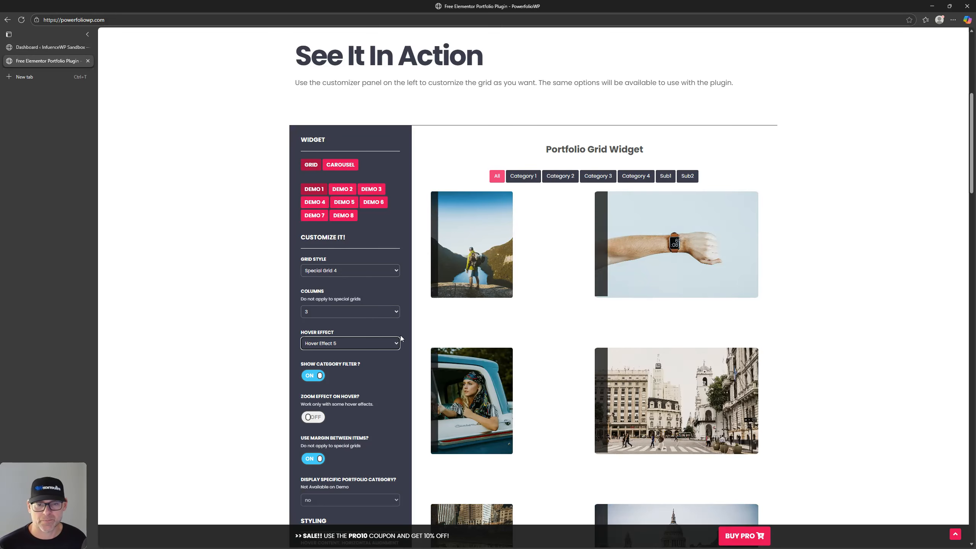
Filter the portfolio grid by Category 1, Category 3, Category 4 and Sub1, and return to All
click(525, 177)
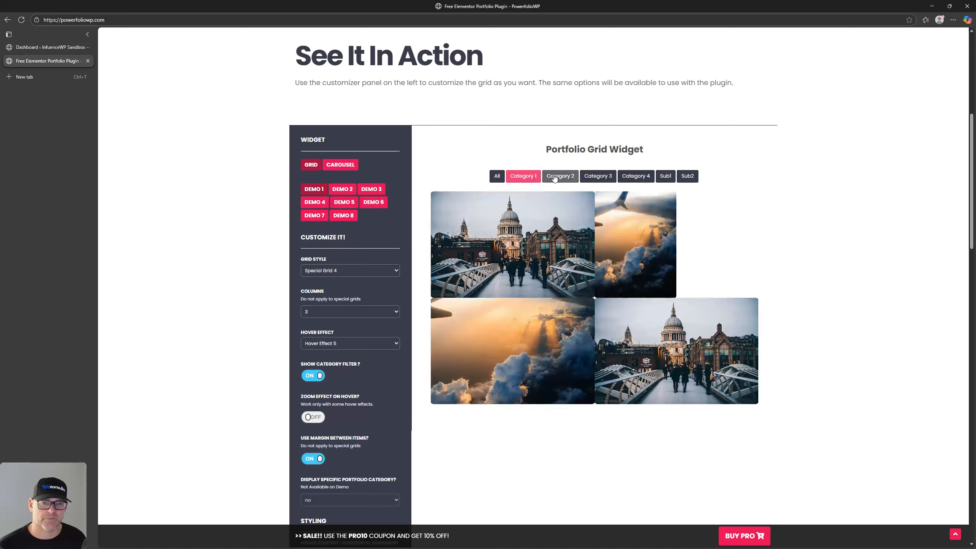
click(588, 175)
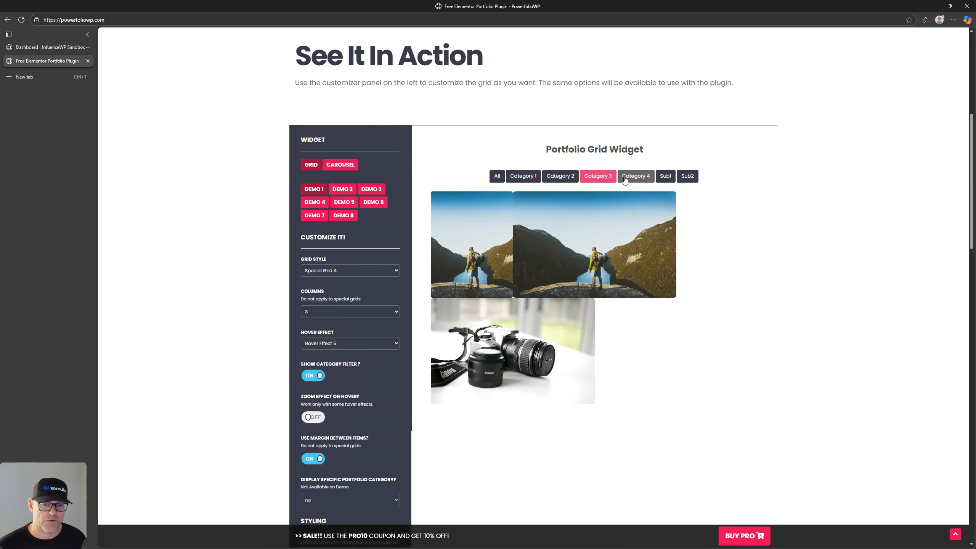
click(625, 179)
click(665, 176)
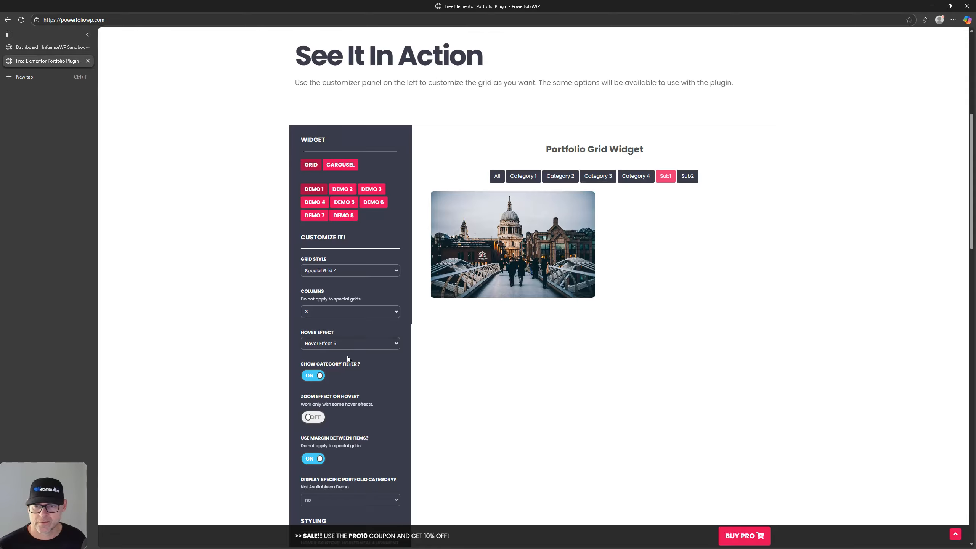
scroll(348, 358, down, 2)
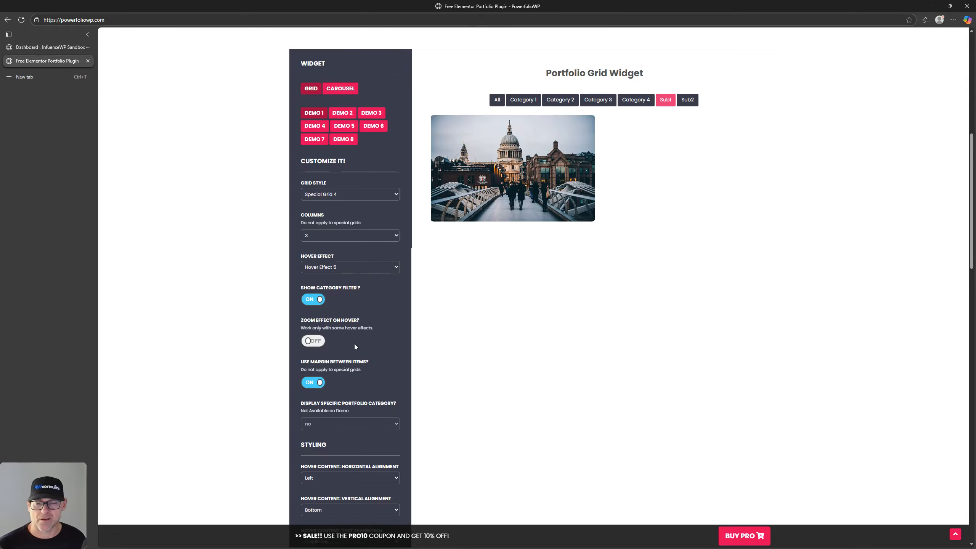
click(497, 99)
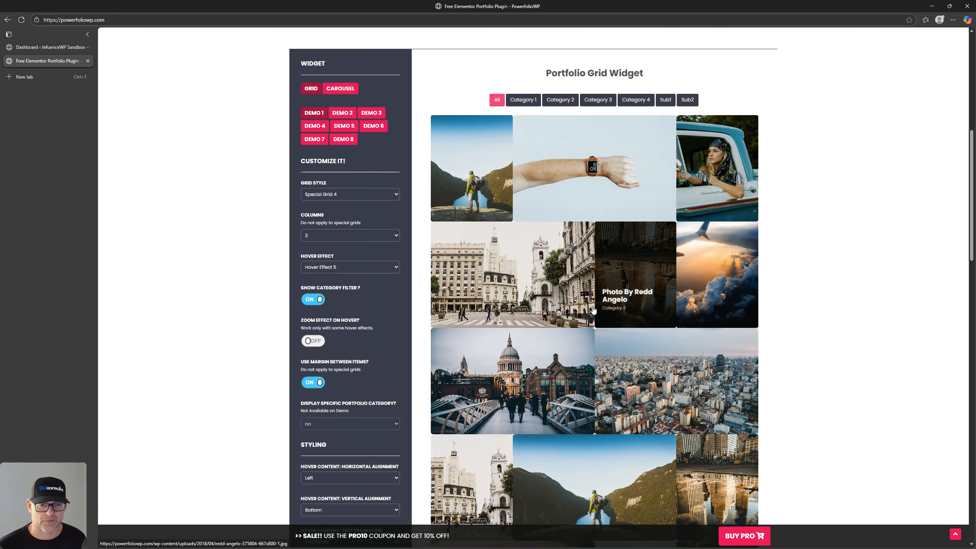
Toggle the category filter, zoom effect on hover and margin between items, returning each option to its original state
click(315, 303)
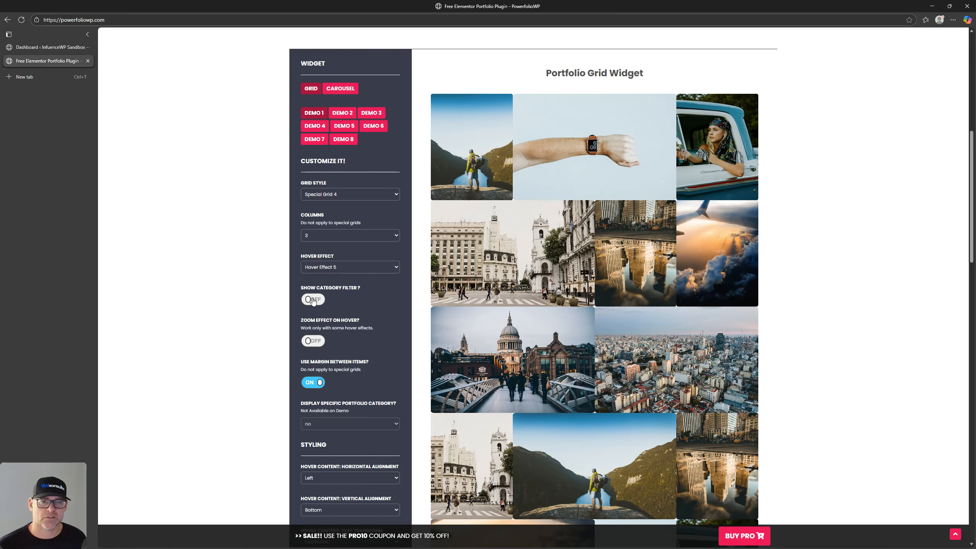
click(313, 300)
click(317, 340)
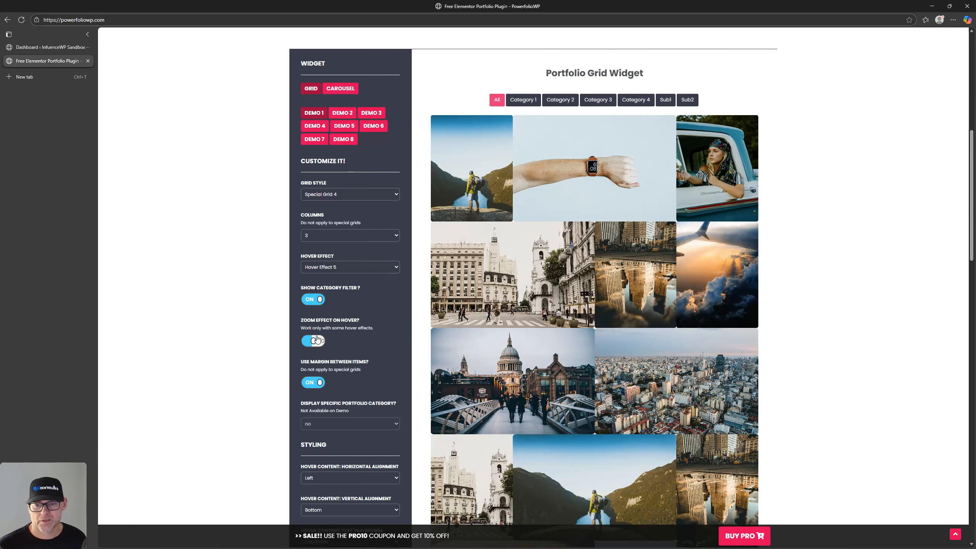
click(317, 340)
scroll(335, 316, down, 2)
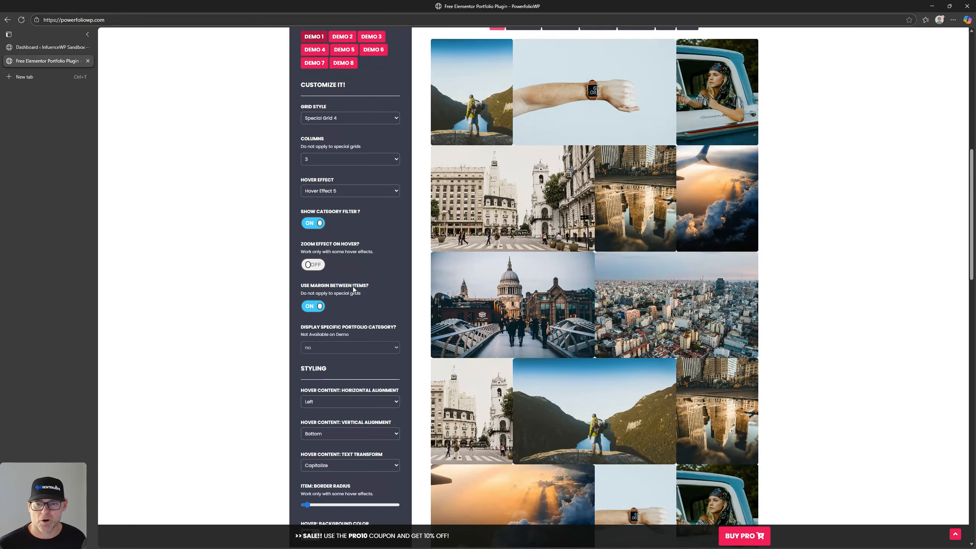
click(313, 306)
click(313, 306)
Filter the portfolio grid by Category 1, and finish on Category 2
scroll(380, 310, up, 5)
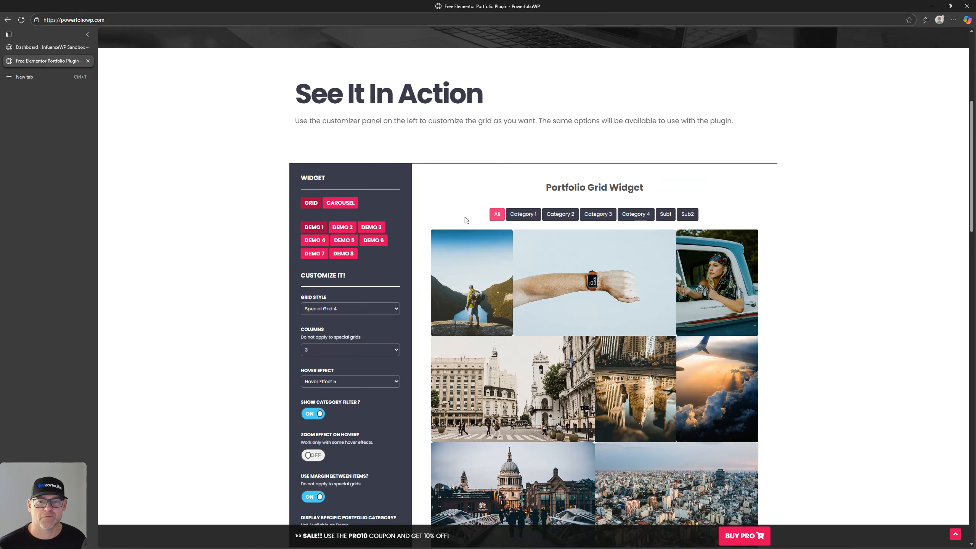
click(521, 214)
click(559, 214)
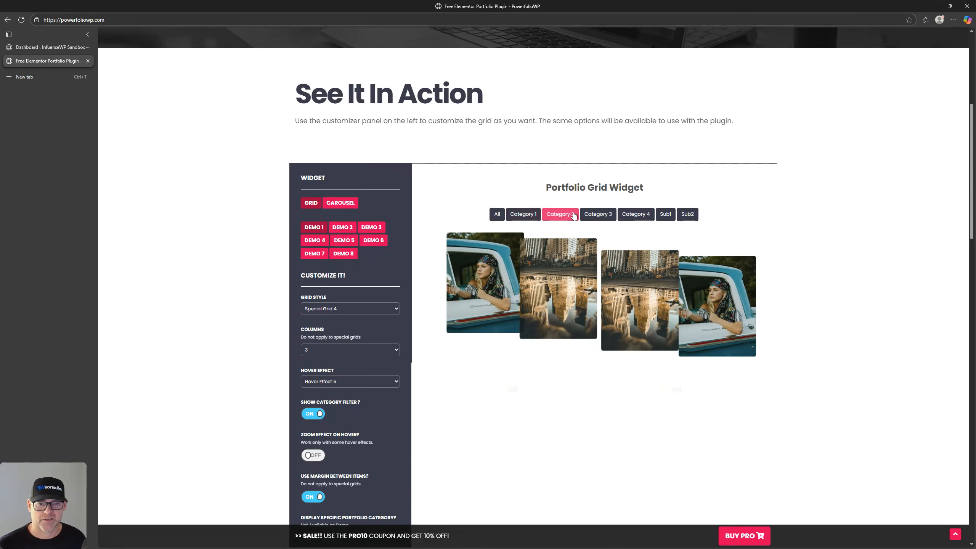
Set the grid to 4 columns with the Boxes grid style, keeping Hover Effect 5
click(321, 350)
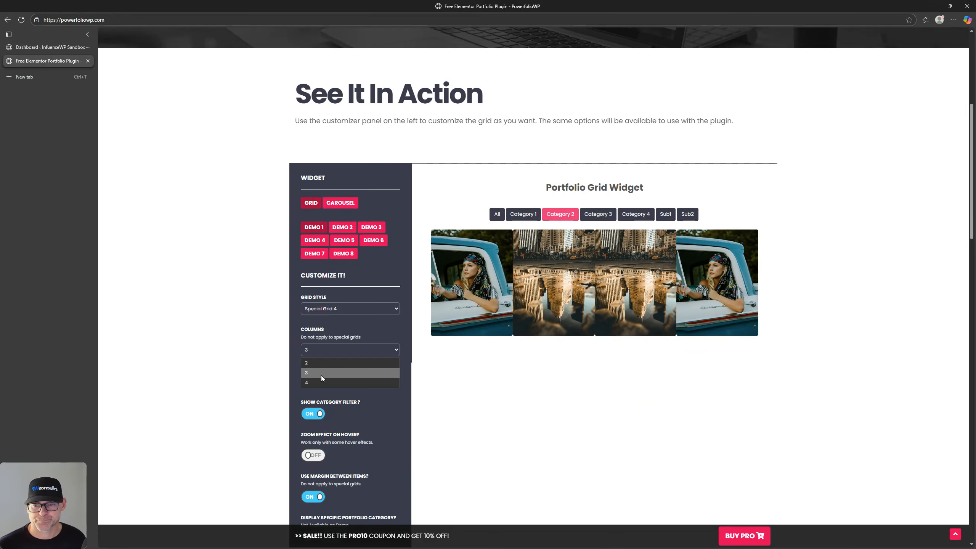
click(320, 381)
click(325, 381)
click(325, 383)
click(327, 319)
click(327, 334)
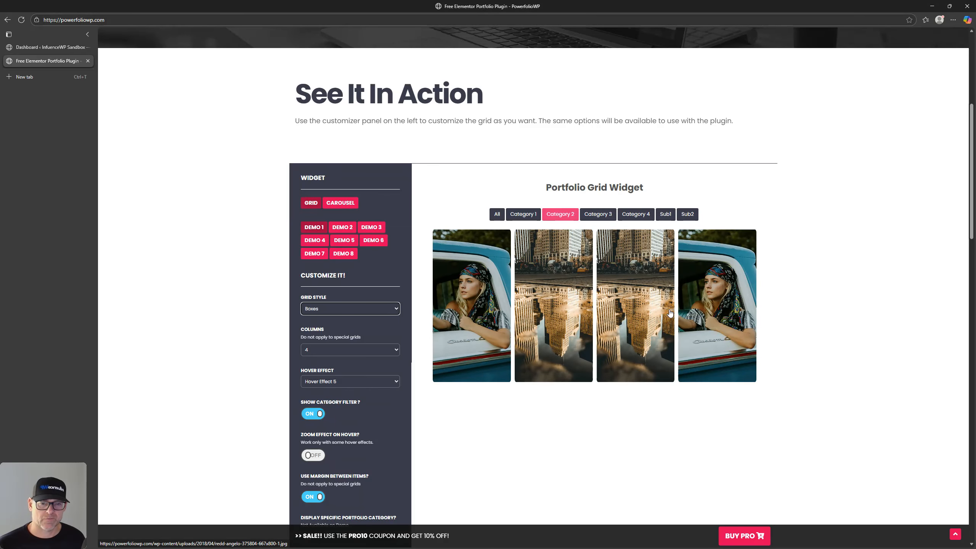
Turn the margin between items off and back on to compare the grid spacing
scroll(319, 348, down, 5)
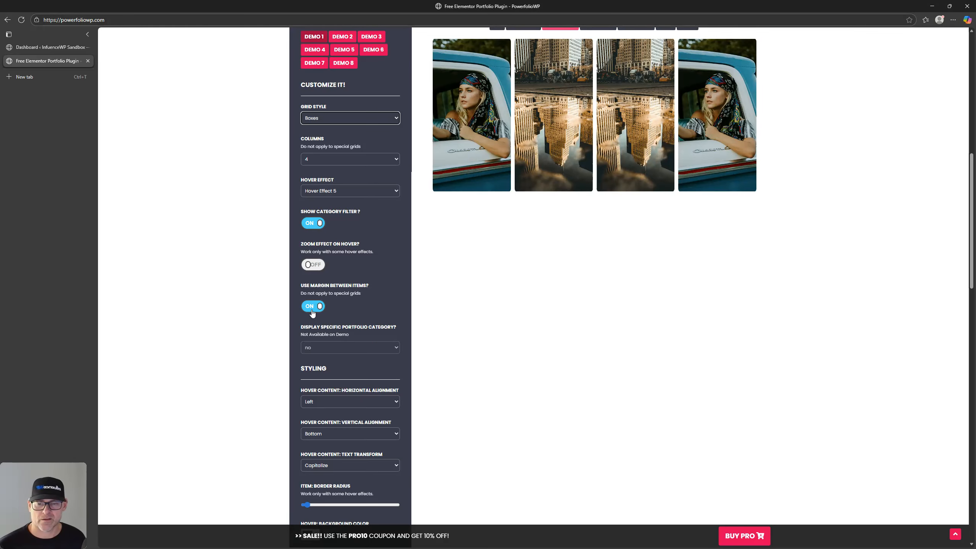
click(310, 306)
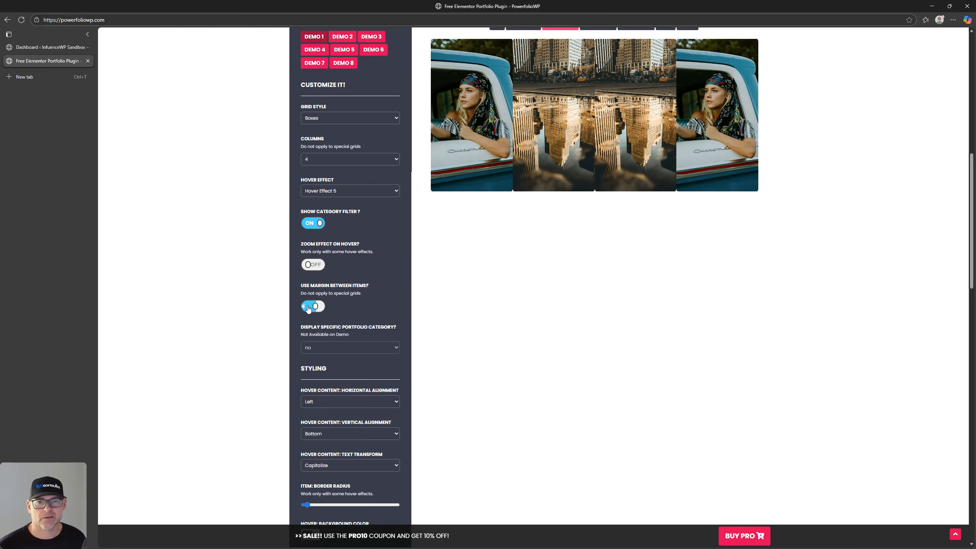
click(313, 306)
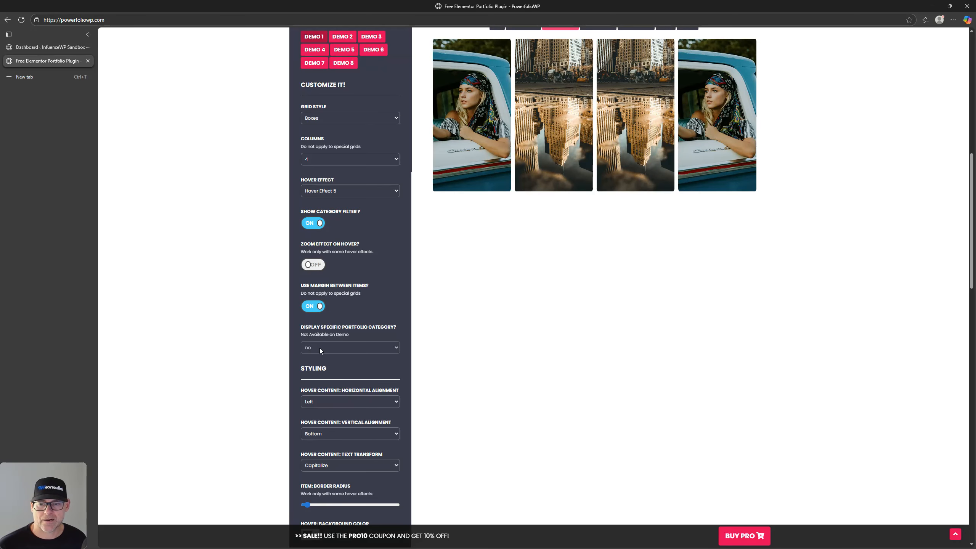
Check the available horizontal alignment options for the hover content, leaving it on Left
scroll(348, 348, down, 2)
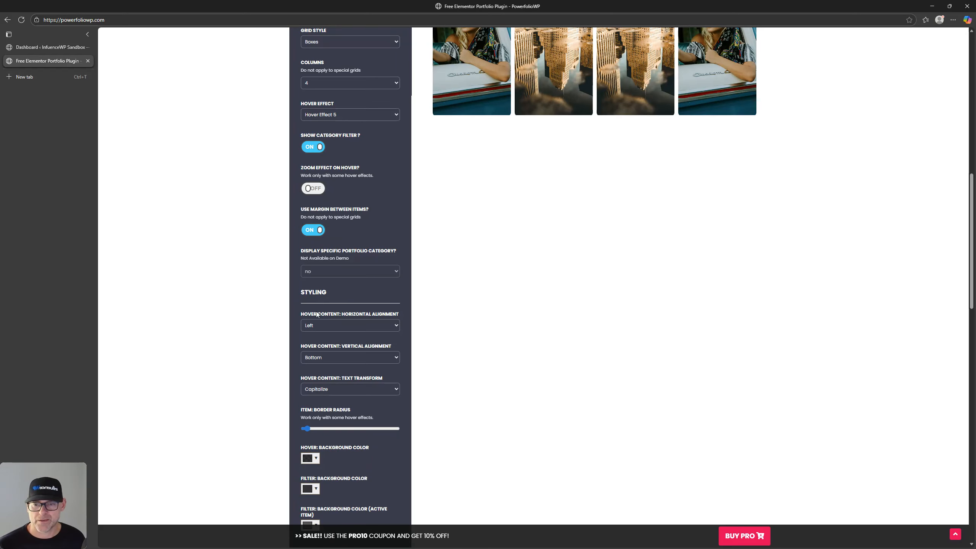
click(327, 325)
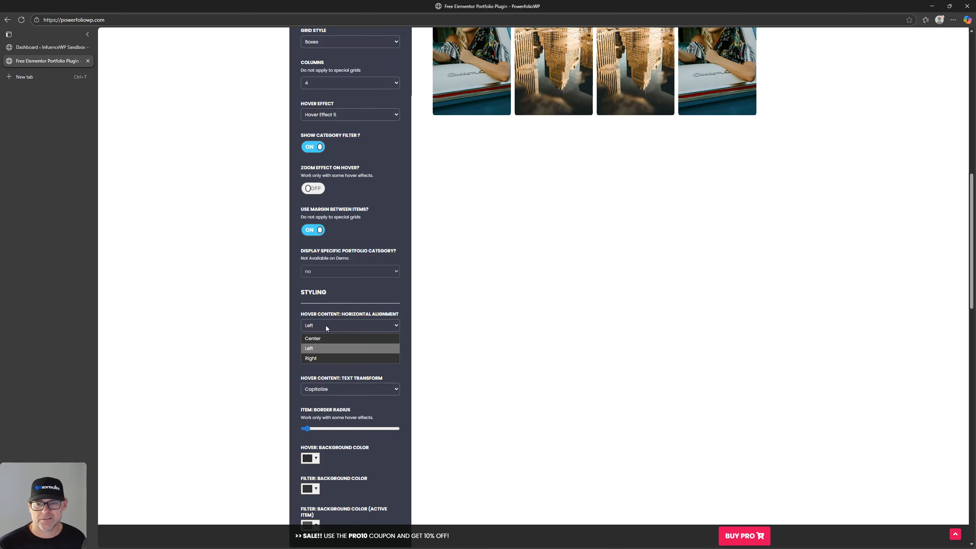
click(448, 341)
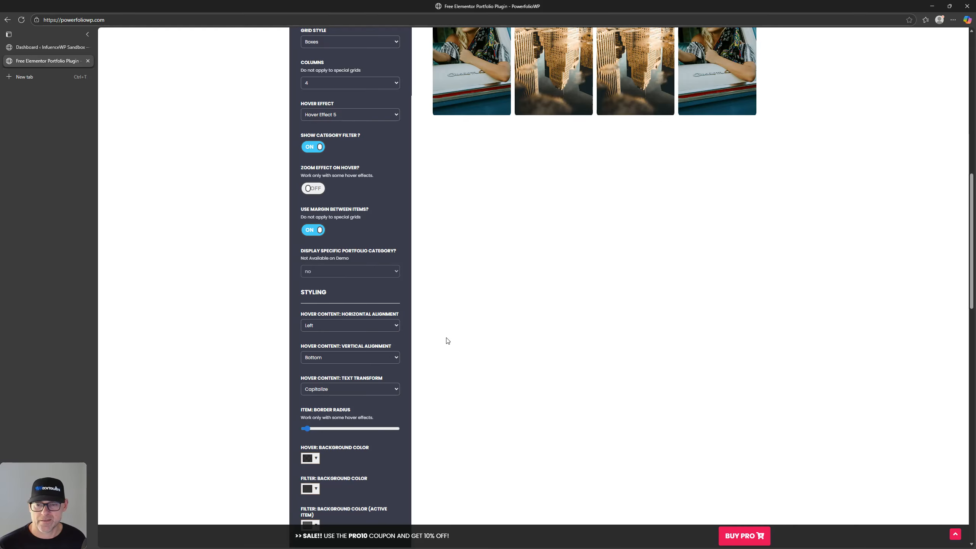
Try the UPPERCASE text transform for the hover content and preview it on the grid items
scroll(371, 348, down, 2)
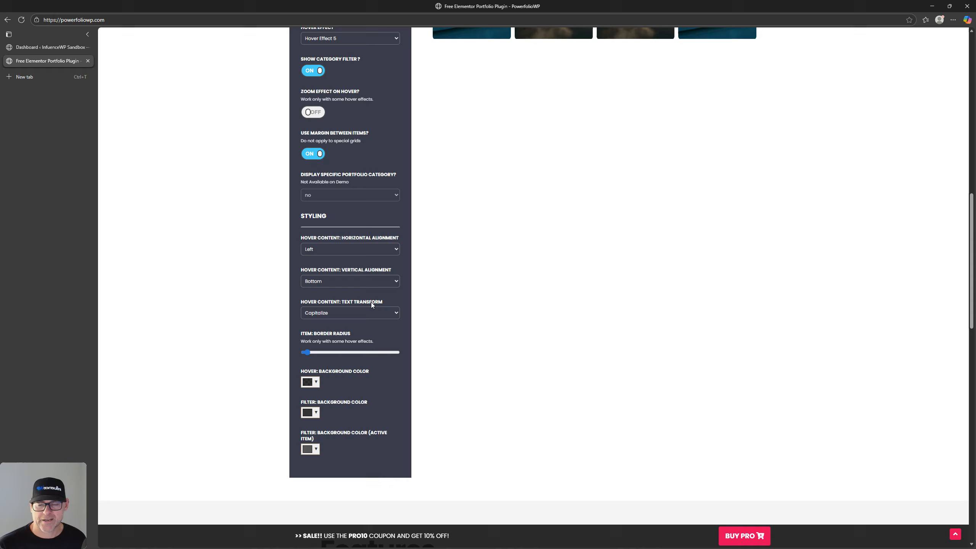
click(355, 313)
click(336, 336)
scroll(577, 343, up, 10)
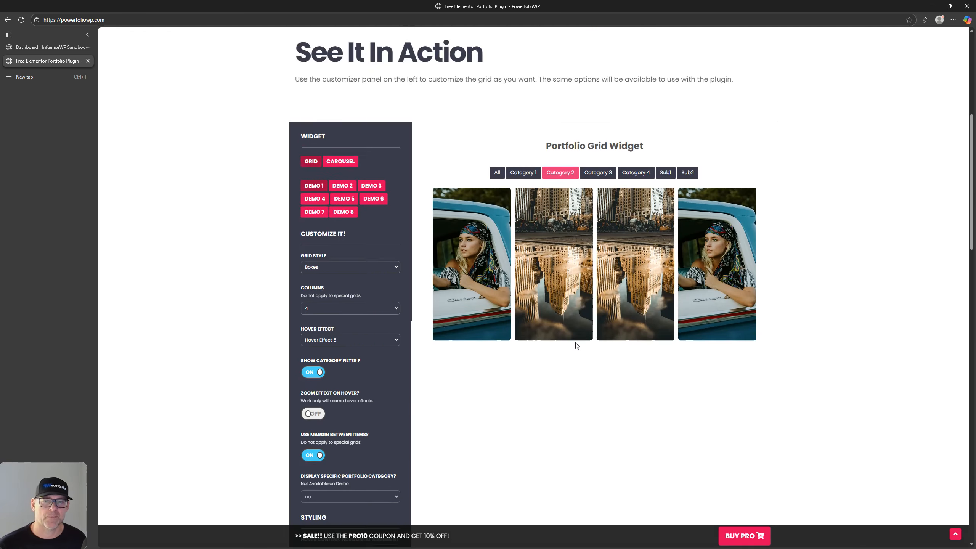
Set the hover content's text transform to lowercase and preview it on the grid items
scroll(507, 428, down, 5)
click(330, 155)
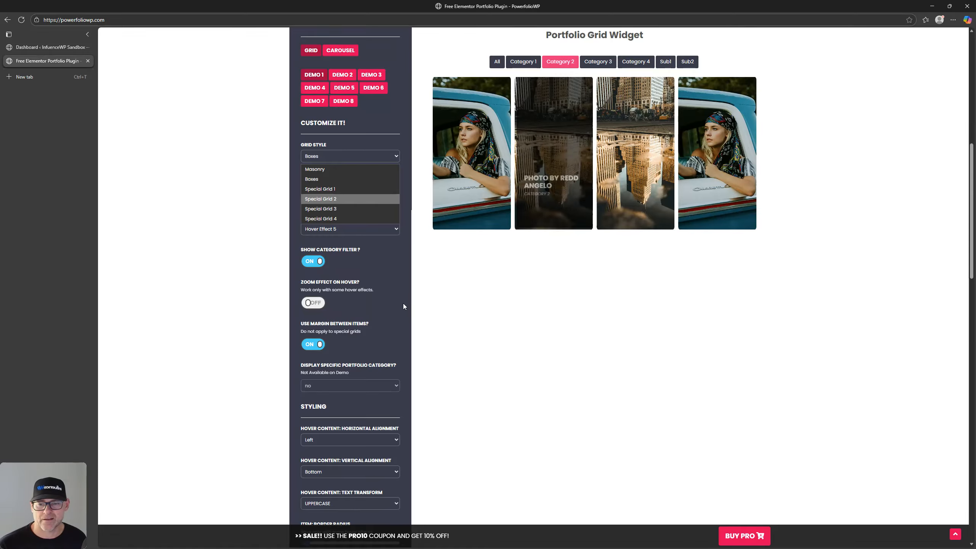
scroll(403, 304, down, 3)
click(337, 388)
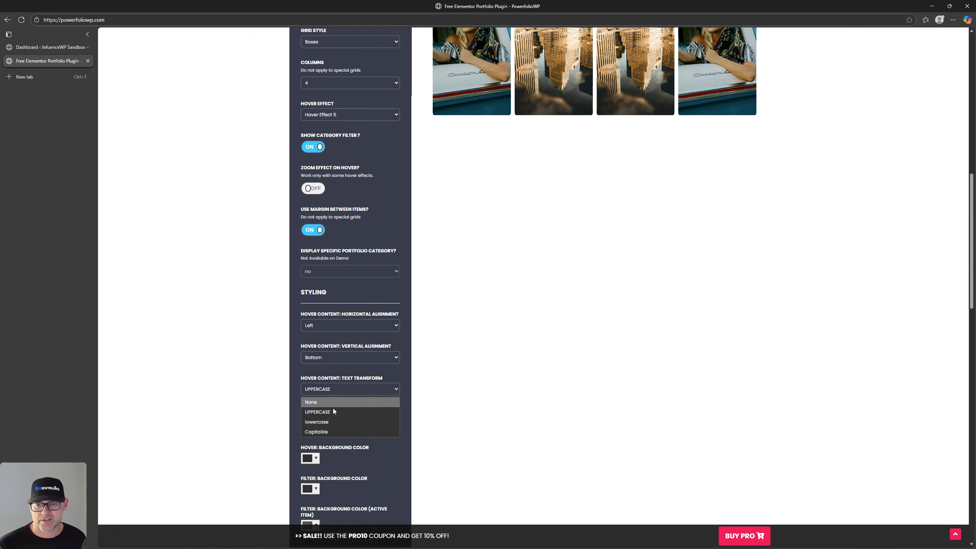
click(331, 421)
scroll(511, 368, up, 6)
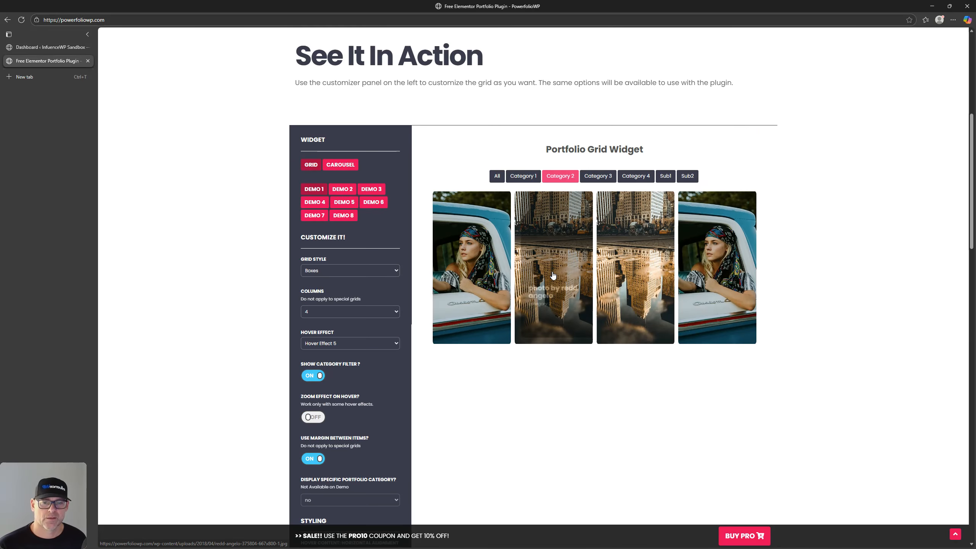
Try strongly rounded corners with a larger item border radius, and reduce it to slight rounding
scroll(318, 315, down, 9)
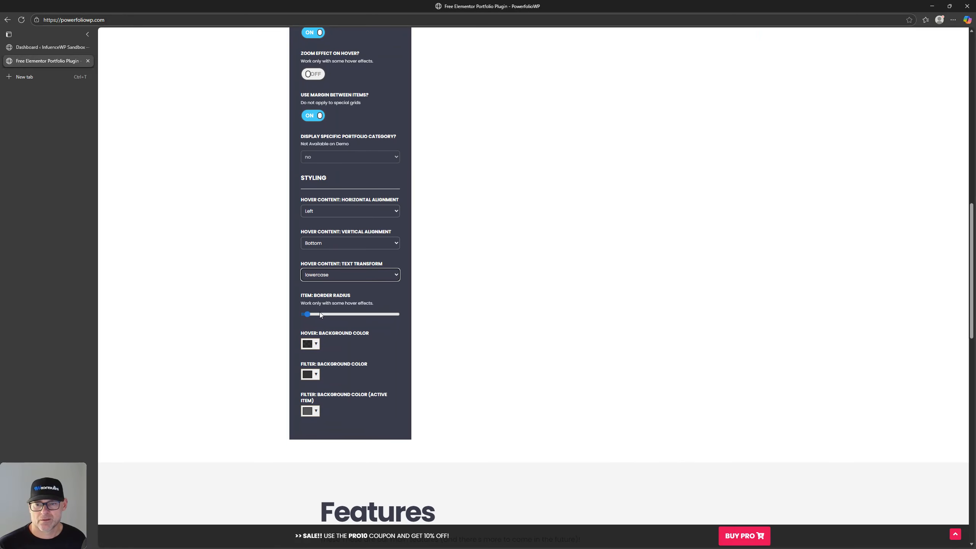
scroll(492, 297, up, 6)
scroll(465, 313, down, 5)
scroll(465, 314, up, 8)
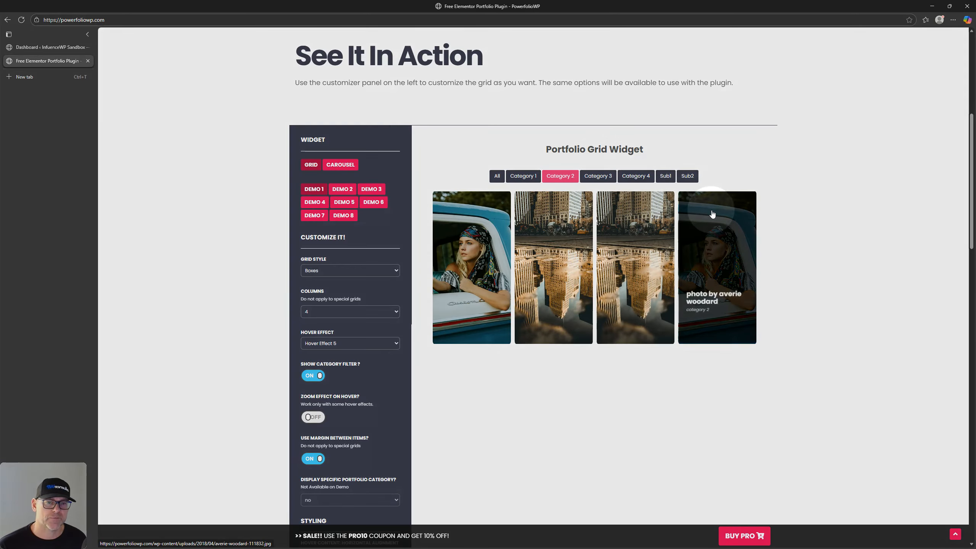
scroll(533, 353, down, 7)
scroll(505, 354, down, 1)
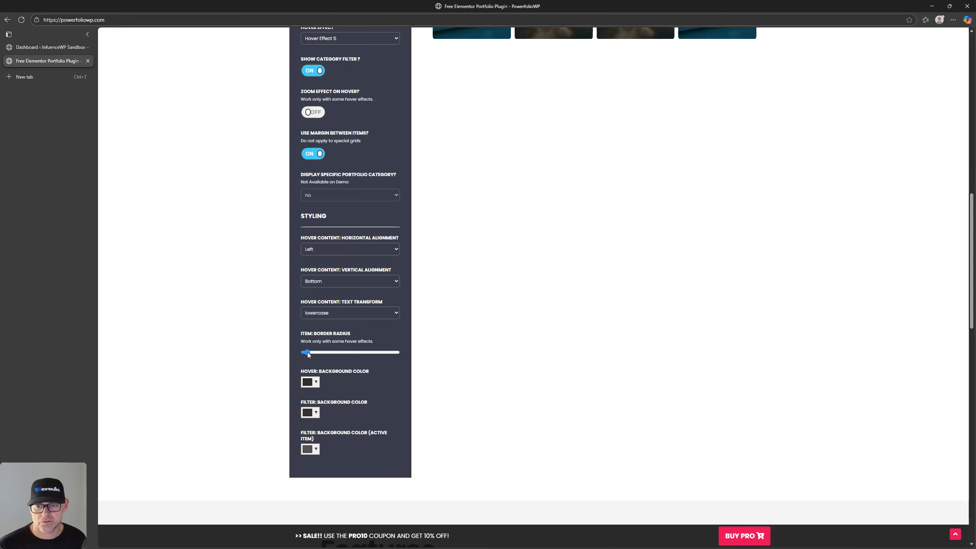
click(321, 352)
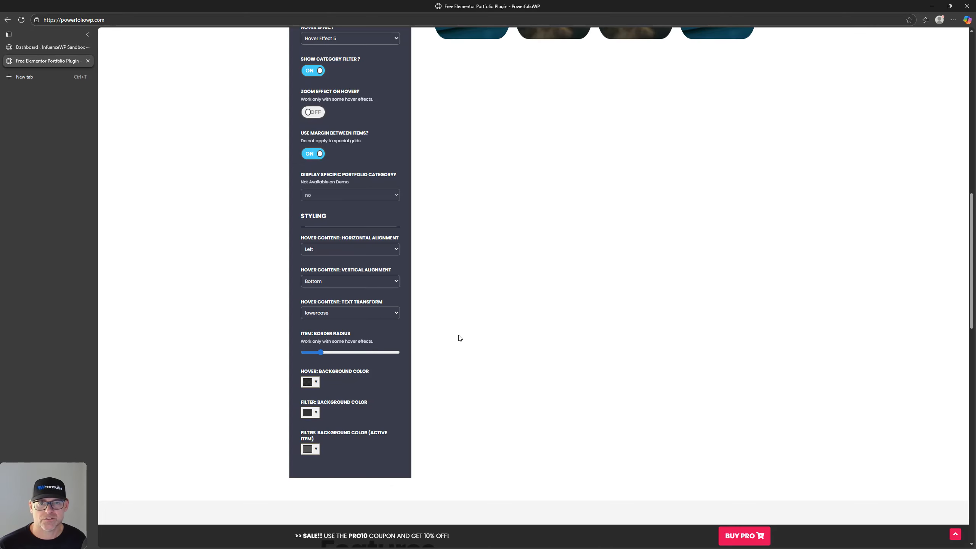
scroll(504, 331, up, 3)
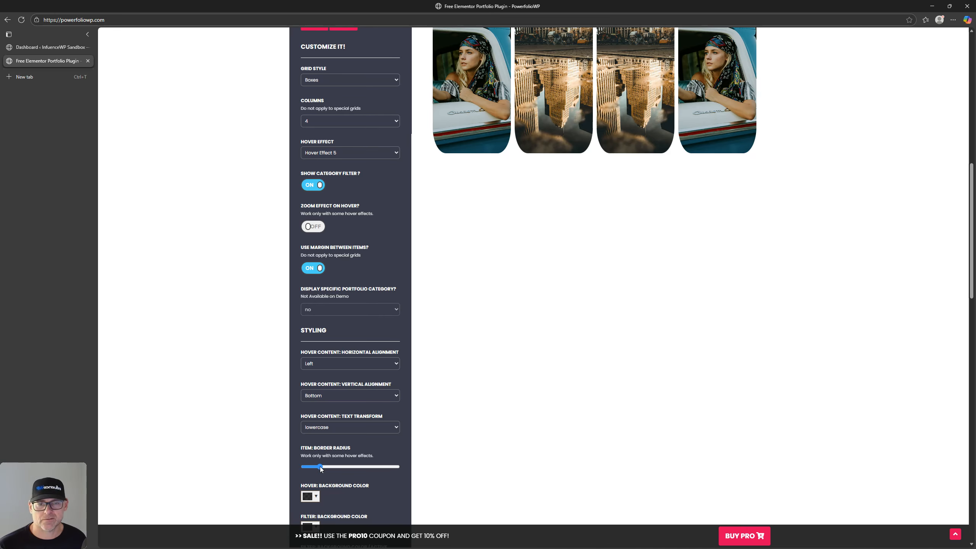
click(361, 466)
drag(361, 466, 310, 466)
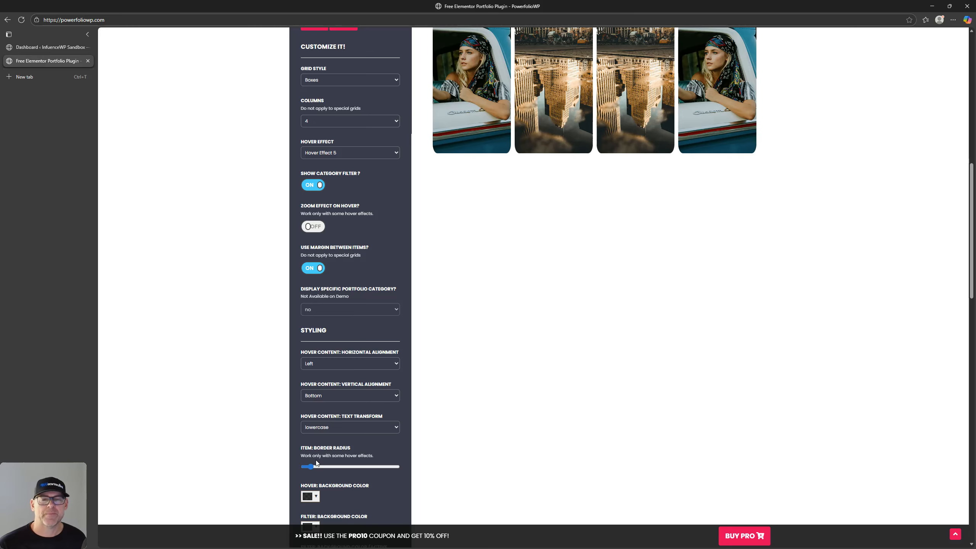
Raise the item border radius once more, and finish by lowering it to near its minimum for square corners
scroll(330, 452, down, 1)
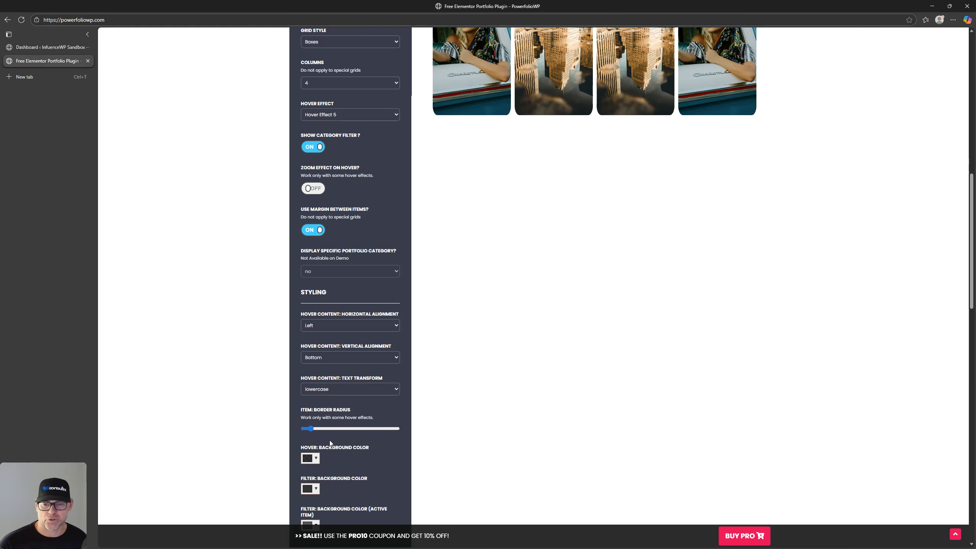
scroll(544, 321, up, 7)
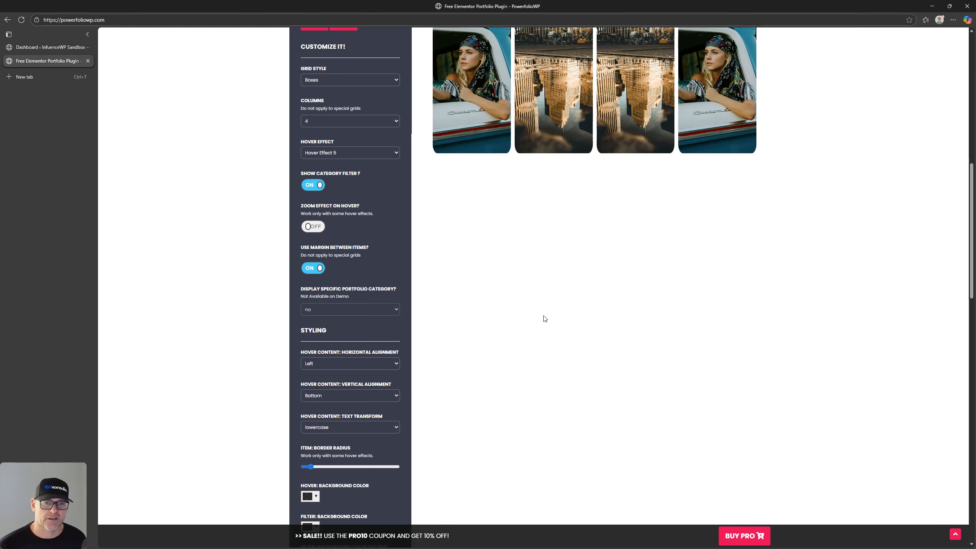
scroll(522, 356, down, 9)
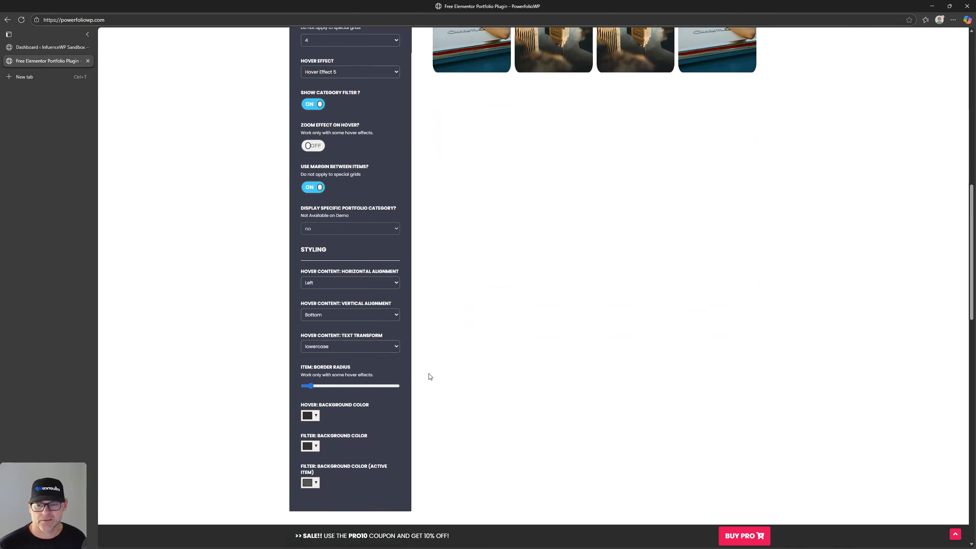
drag(314, 353, 322, 353)
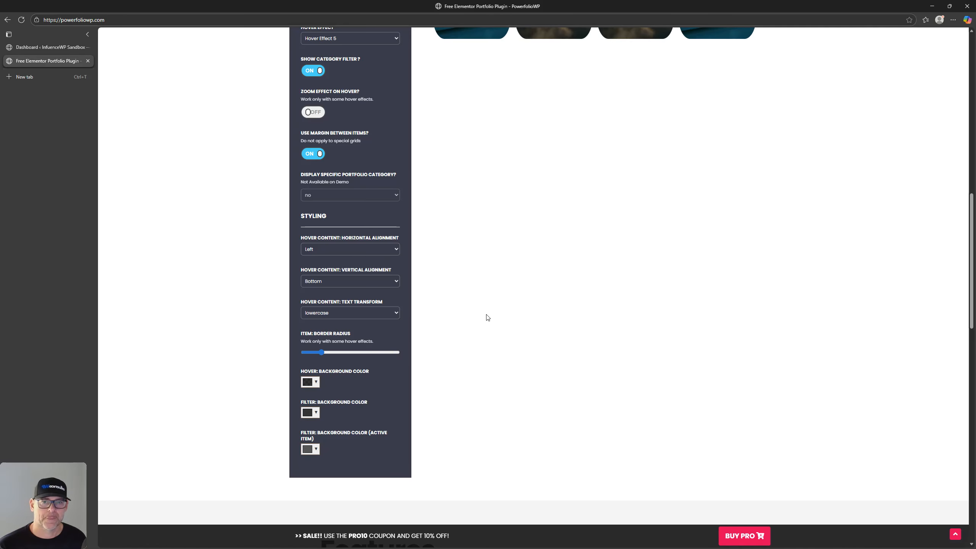
scroll(486, 319, up, 4)
drag(322, 503, 304, 502)
scroll(357, 396, down, 5)
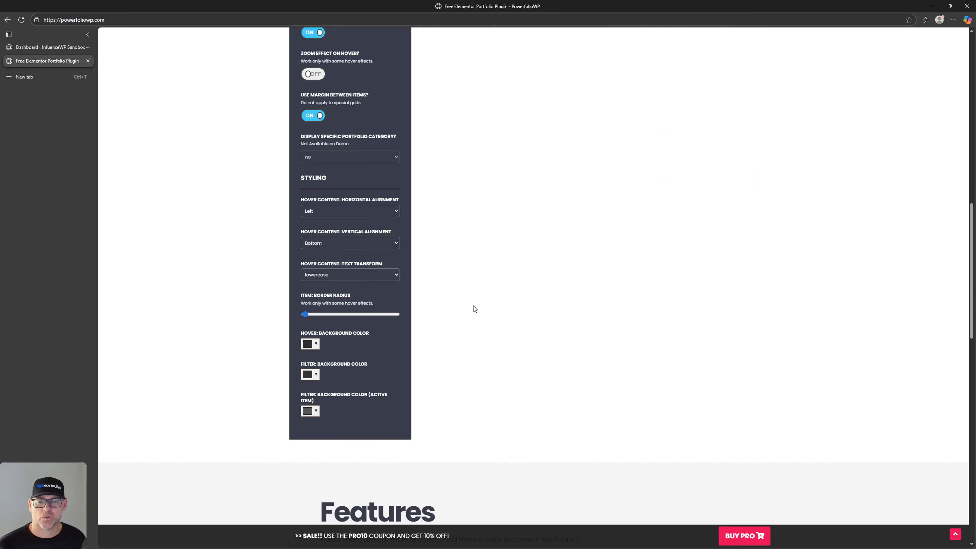
scroll(582, 301, up, 5)
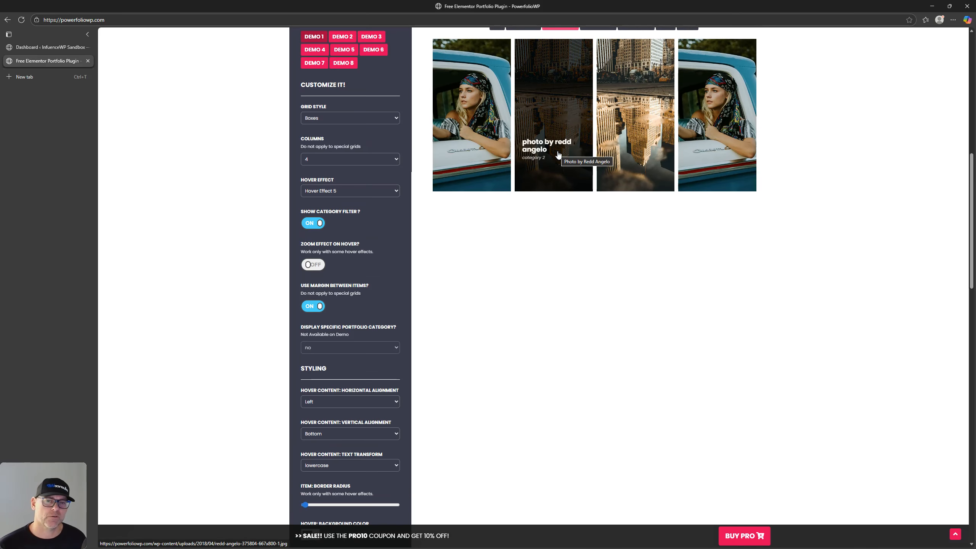
Shift the hover background color's hue to blue, reduce its opacity to about a third, apply it and preview the overlay
scroll(545, 359, down, 6)
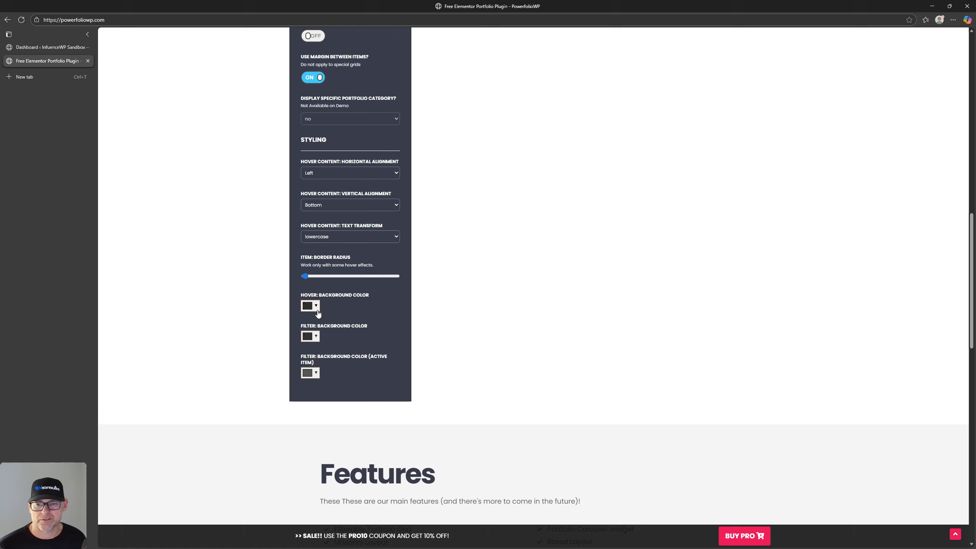
click(315, 307)
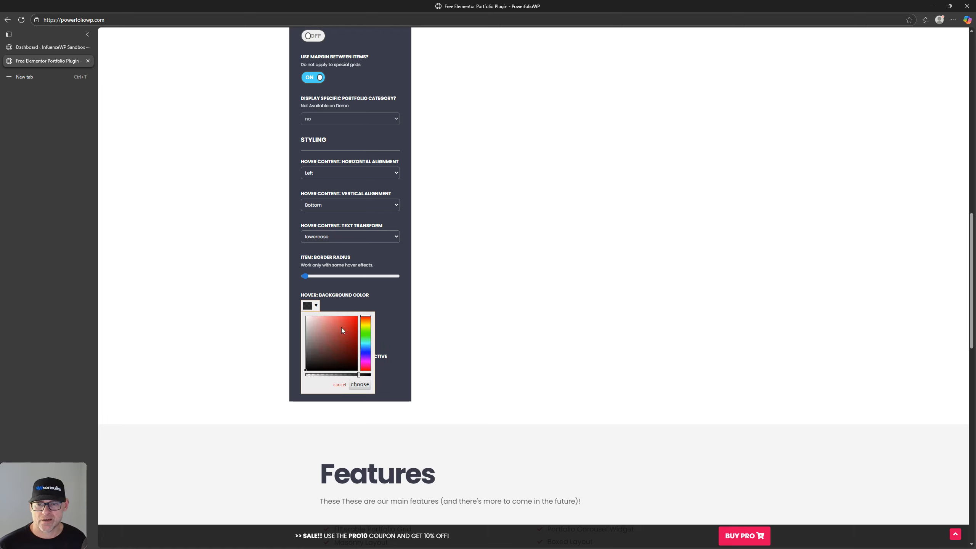
click(365, 363)
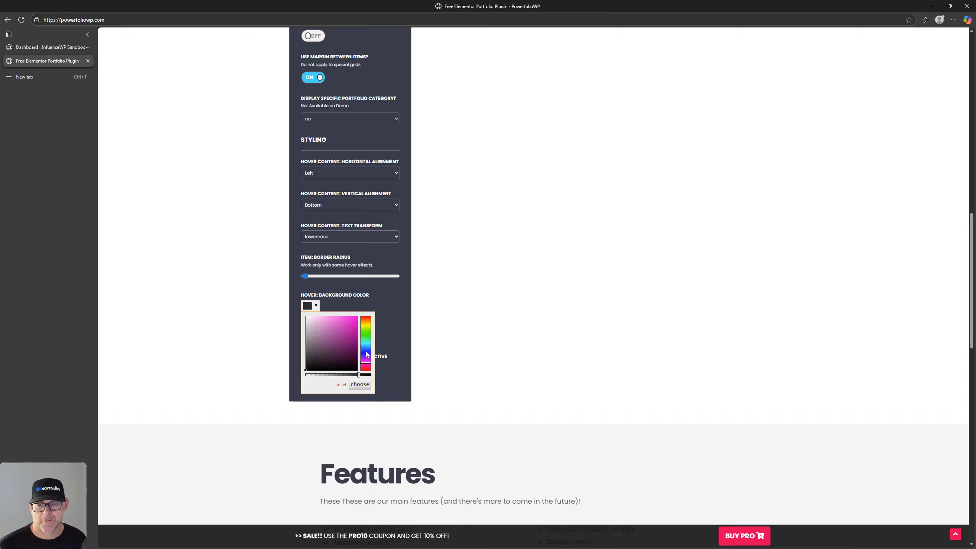
click(366, 352)
drag(366, 355, 367, 353)
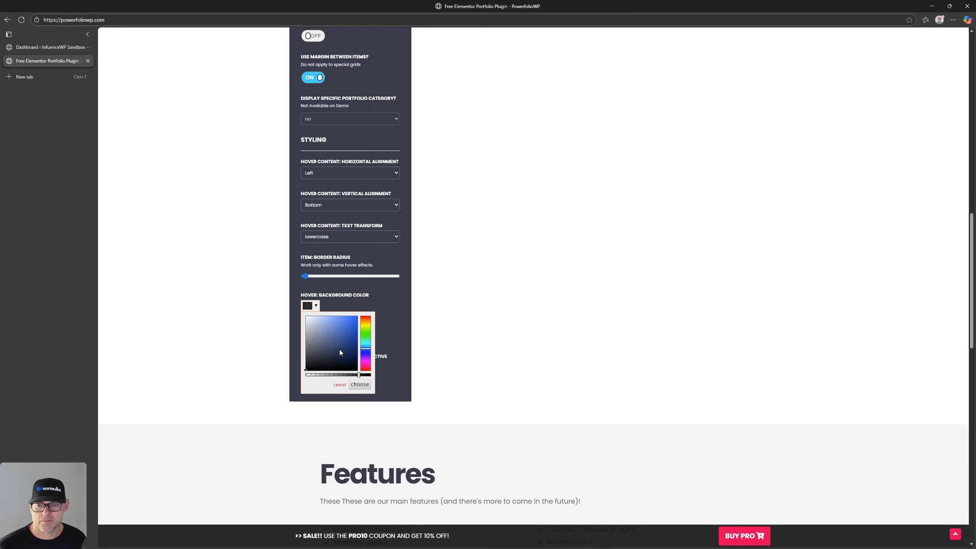
drag(359, 375, 328, 376)
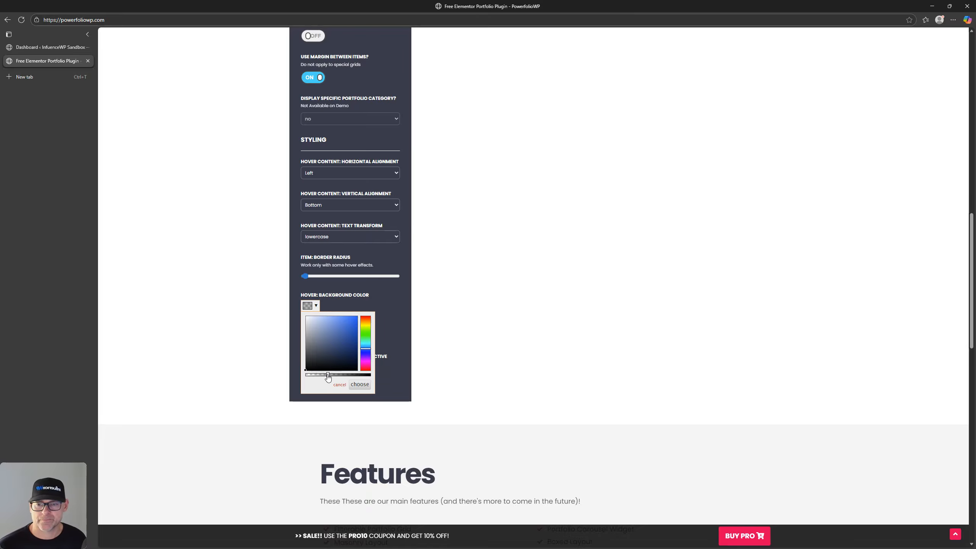
click(363, 384)
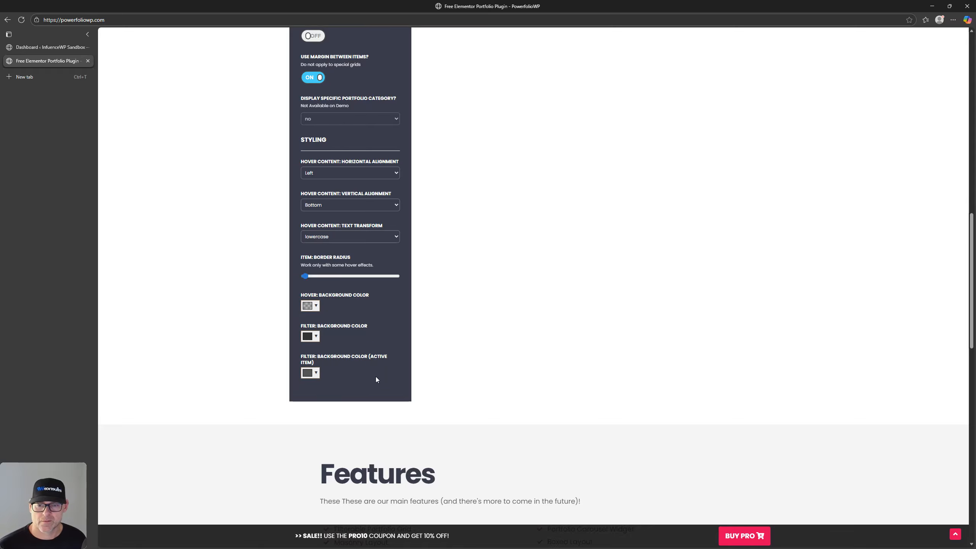
scroll(482, 332, up, 8)
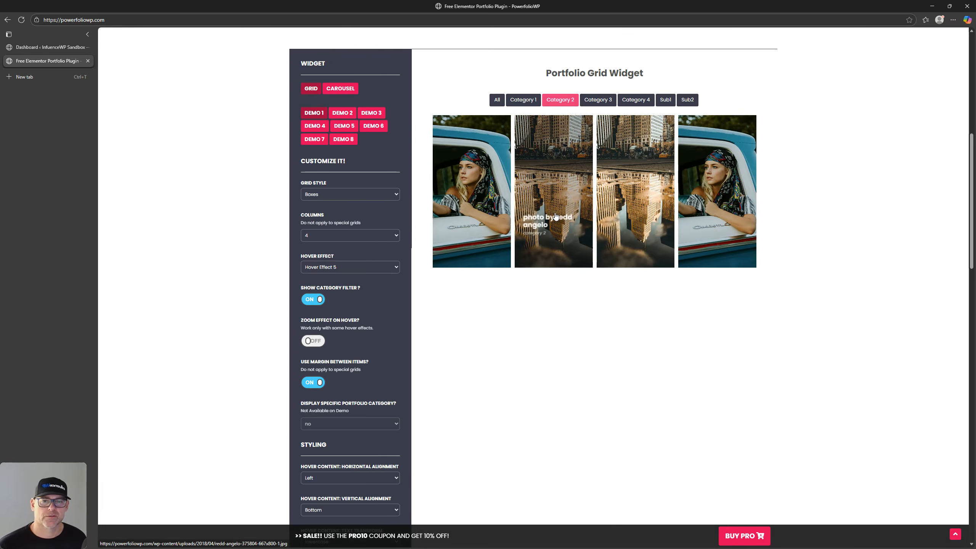
Set the hover background color to a bright semi-transparent blue and preview the overlay on the grid items
scroll(564, 362, down, 9)
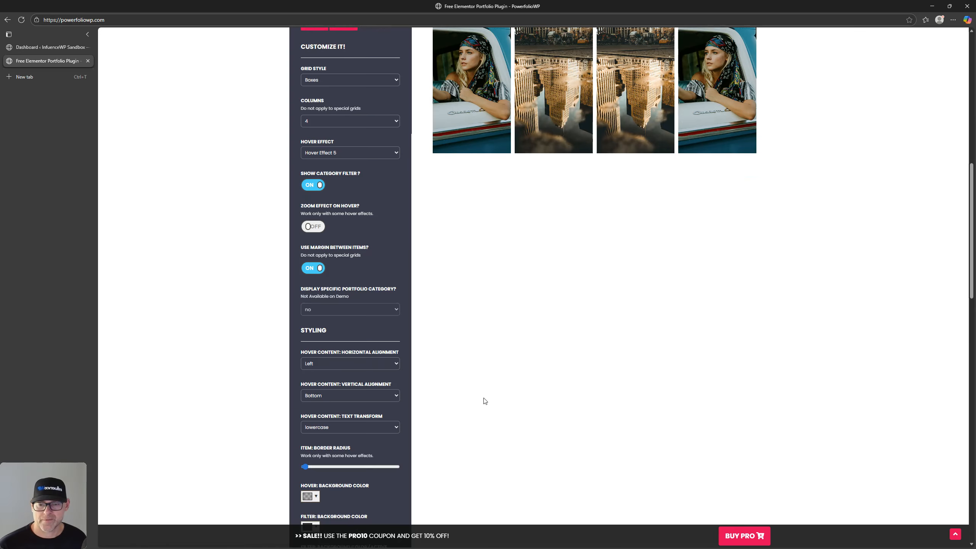
click(315, 270)
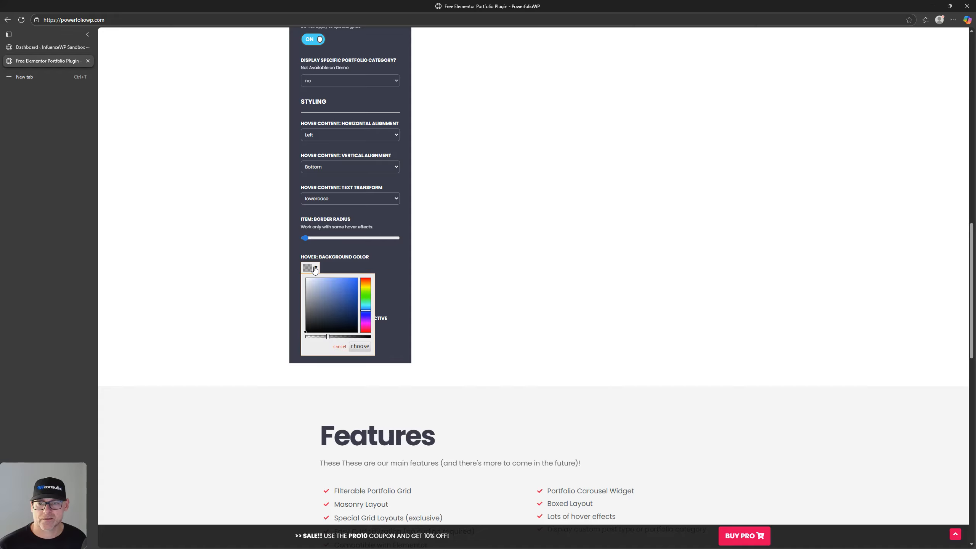
click(366, 314)
click(365, 311)
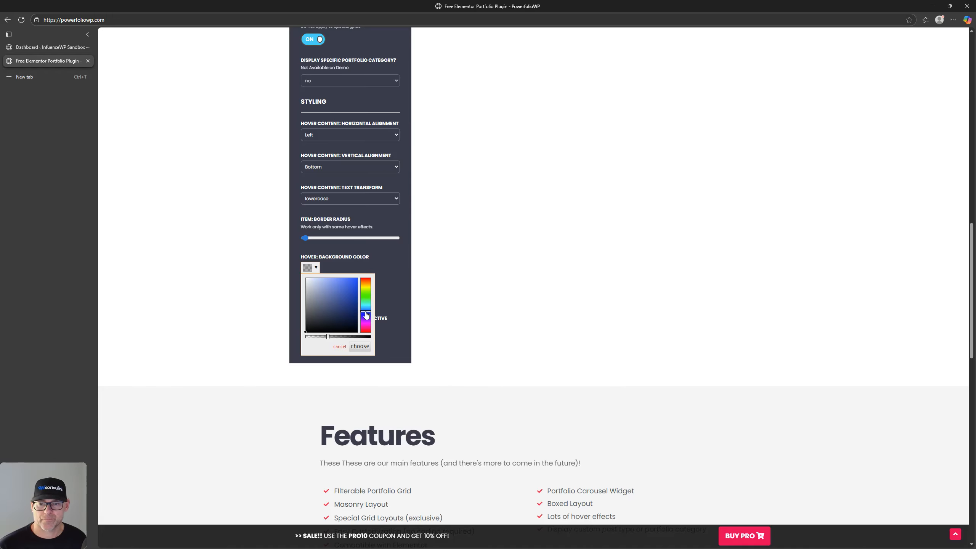
click(353, 284)
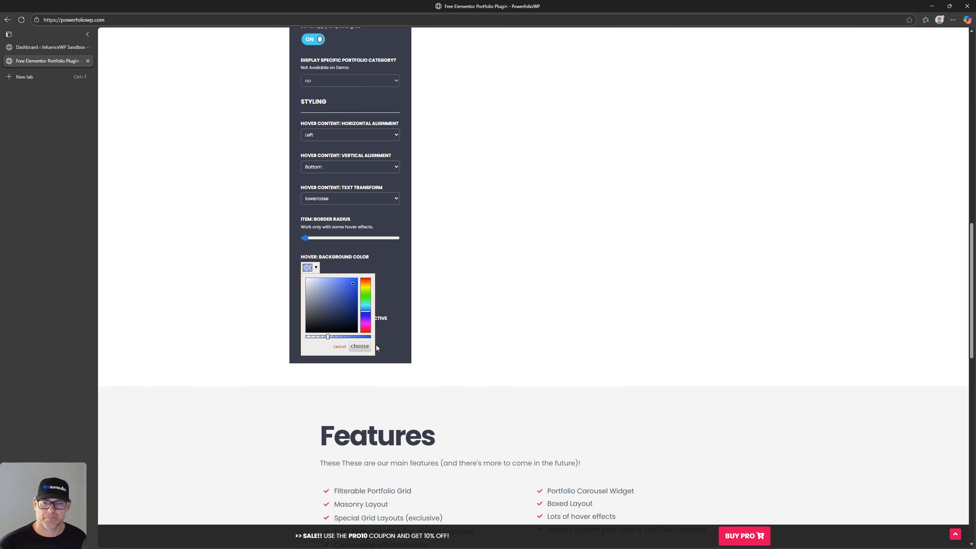
click(360, 346)
scroll(573, 325, up, 10)
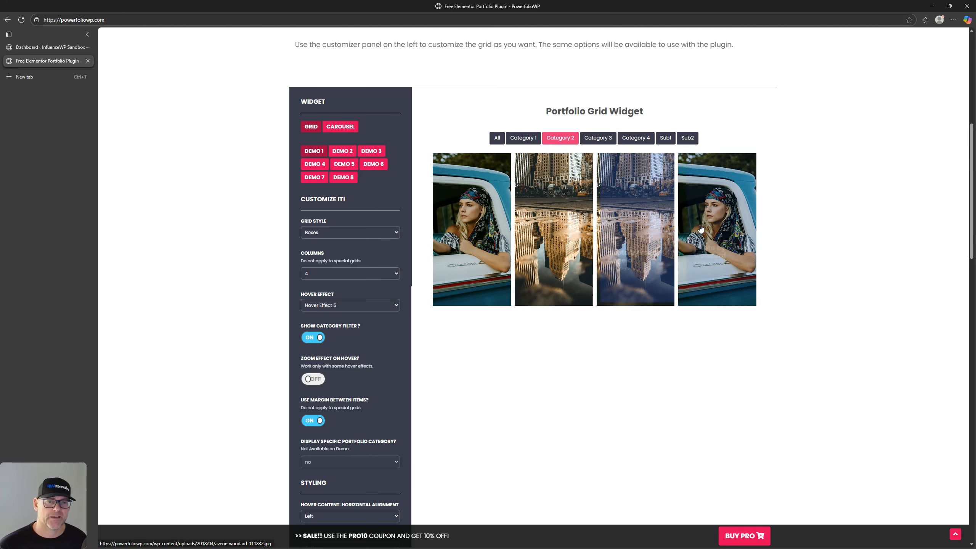
Try a bright red filter background color and preview it on the grid's category filter buttons
scroll(499, 311, down, 6)
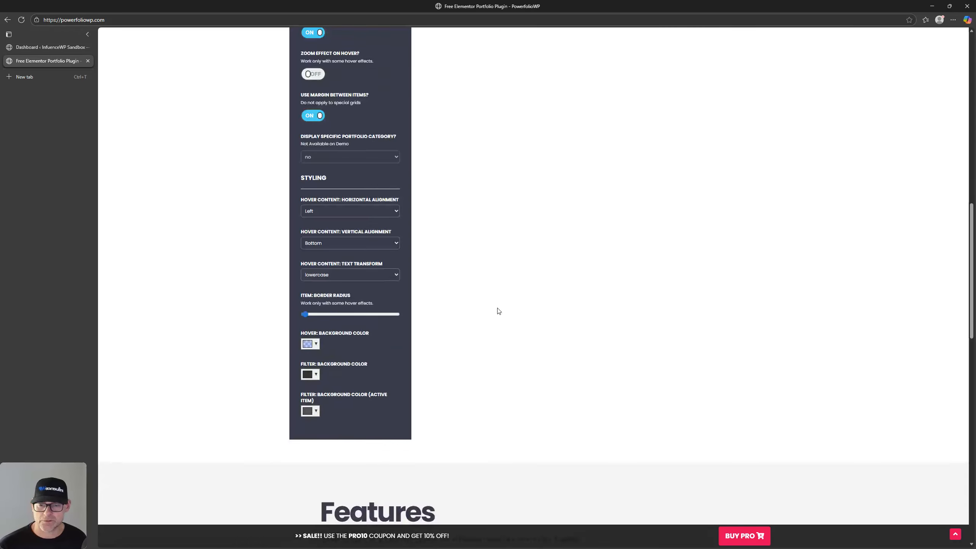
scroll(498, 311, down, 3)
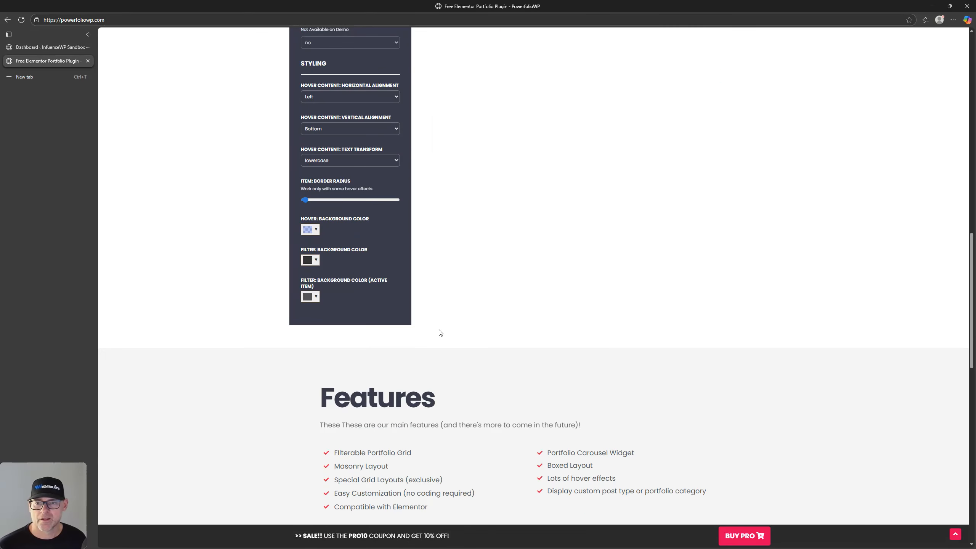
click(316, 262)
click(347, 278)
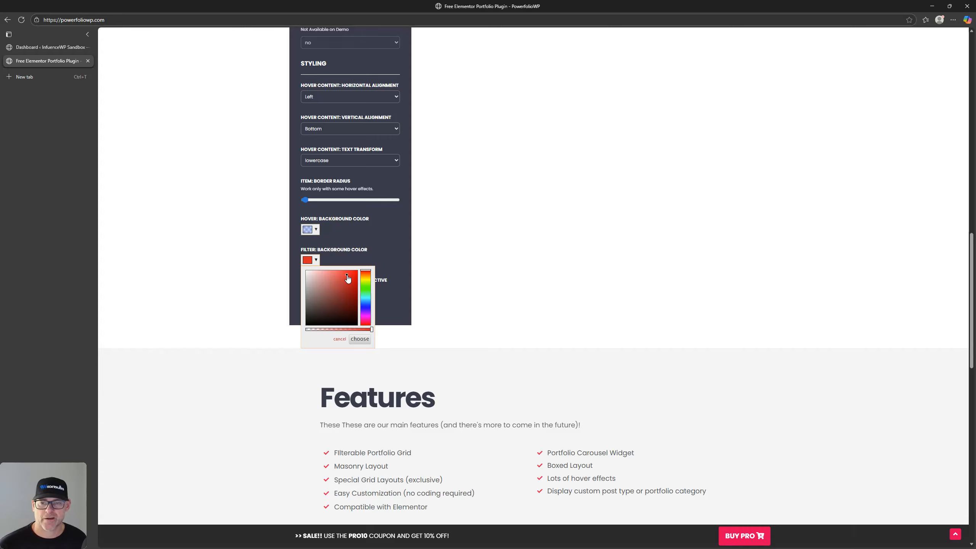
click(359, 338)
scroll(474, 293, up, 9)
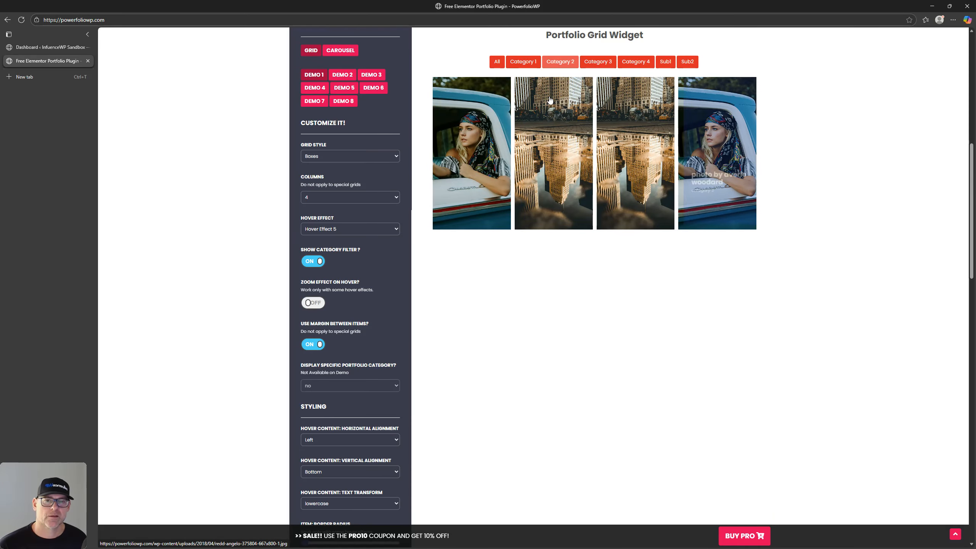
scroll(618, 235, up, 3)
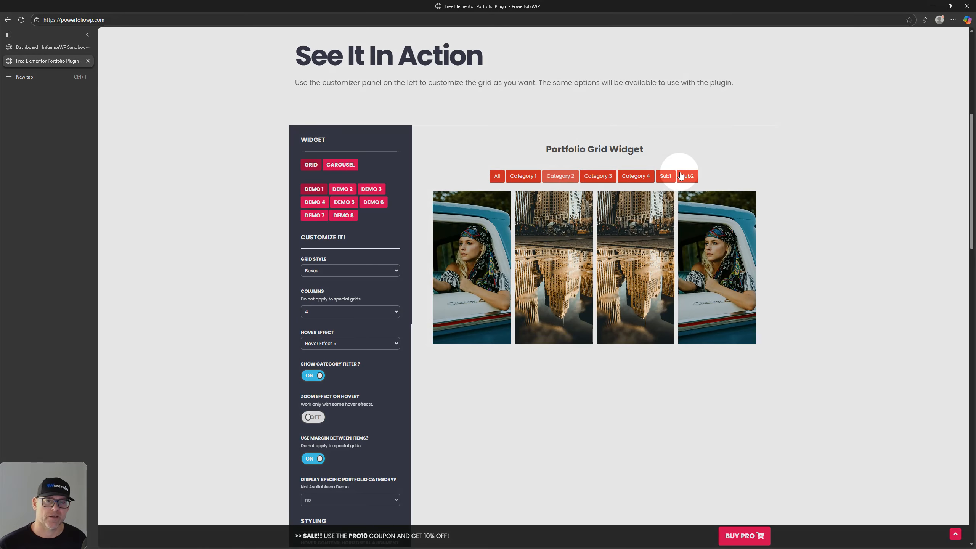
Change the filter background color's hue to green, apply it and preview the category filter buttons
scroll(388, 375, down, 20)
scroll(392, 364, up, 15)
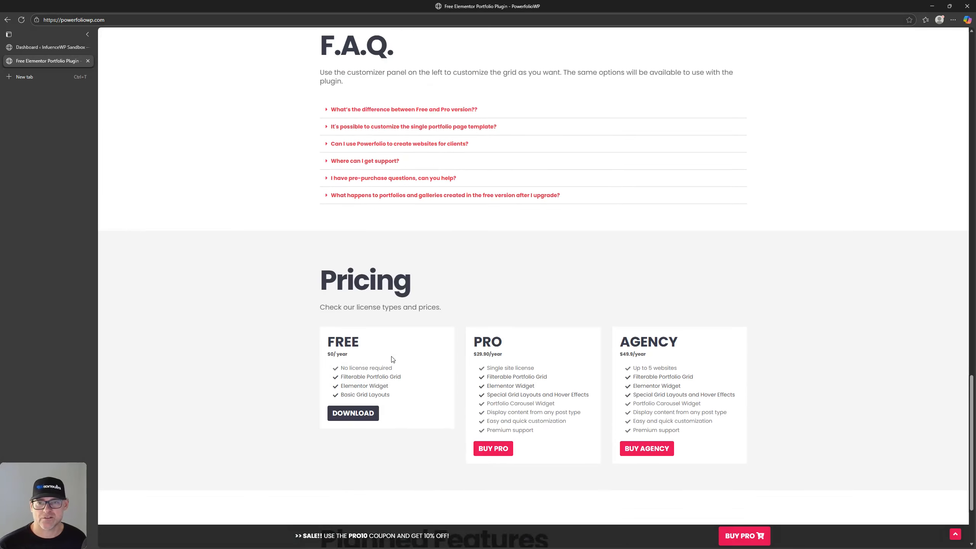
click(309, 210)
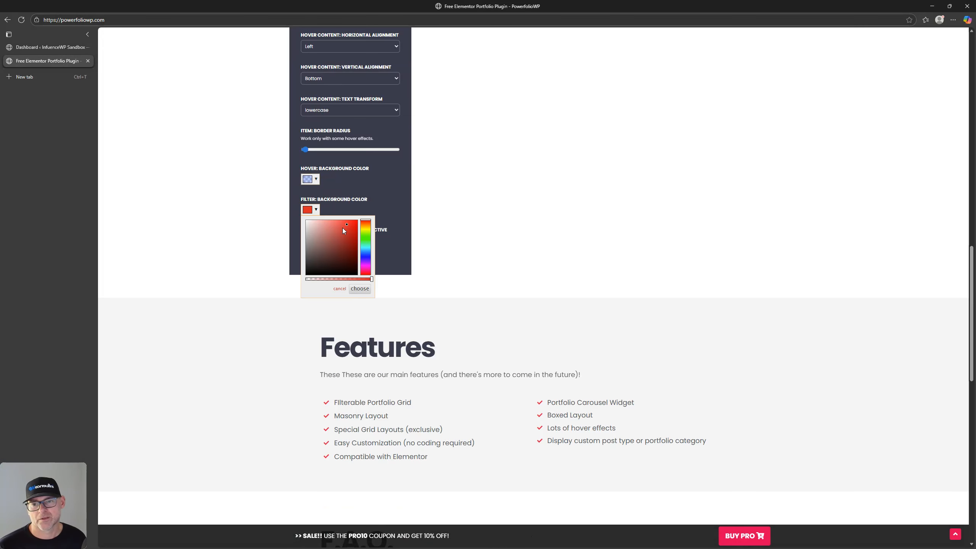
click(367, 243)
click(360, 288)
scroll(500, 327, up, 8)
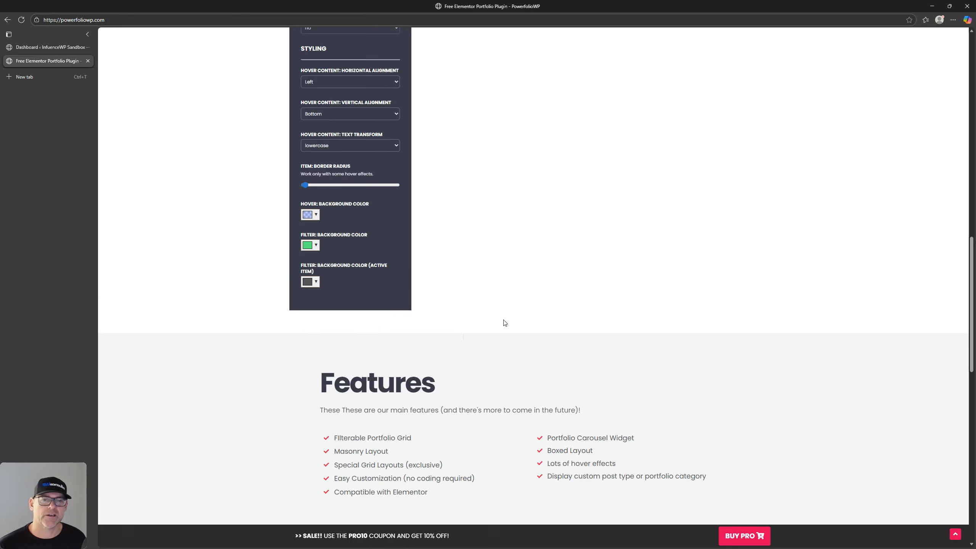
scroll(488, 359, up, 4)
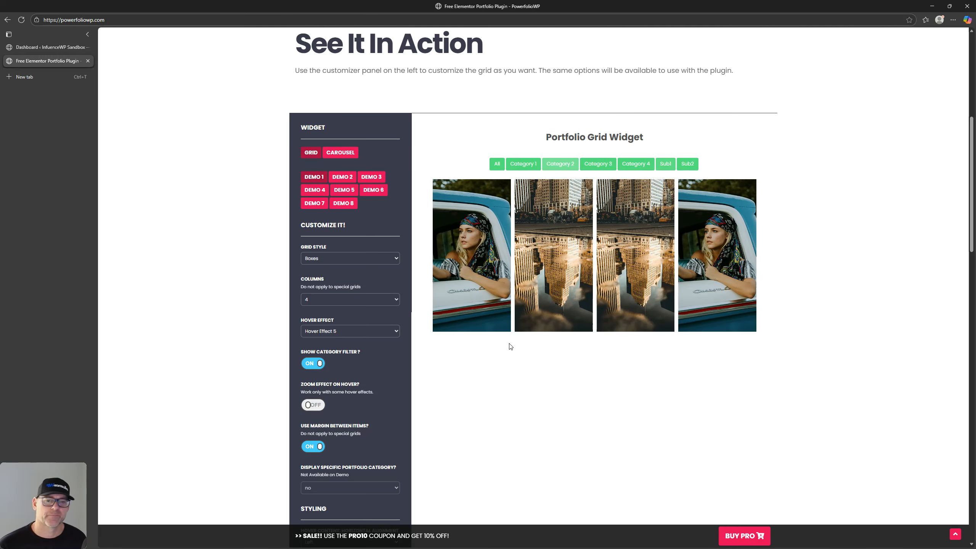
Set the active item's filter background color to red and preview it on the category filter
scroll(546, 171, down, 15)
scroll(489, 346, up, 5)
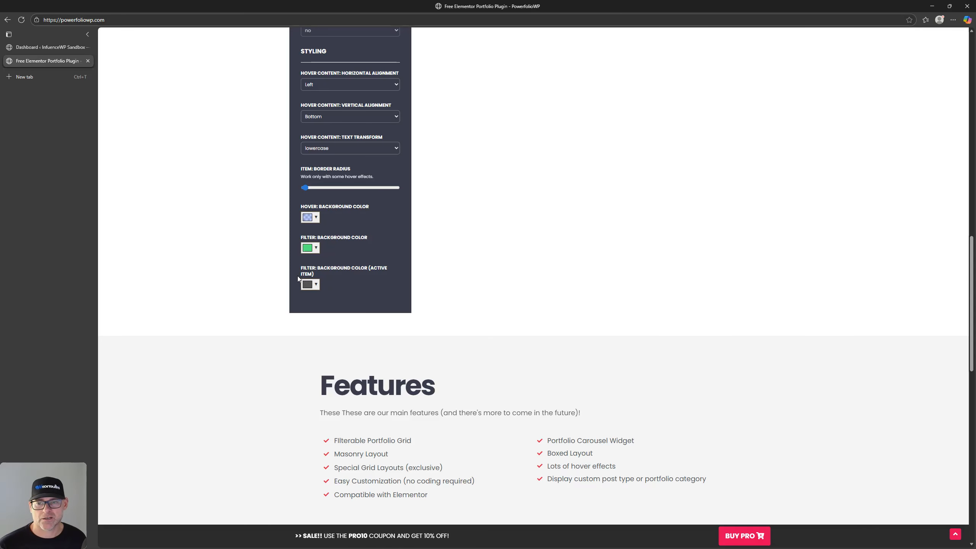
click(313, 286)
click(351, 306)
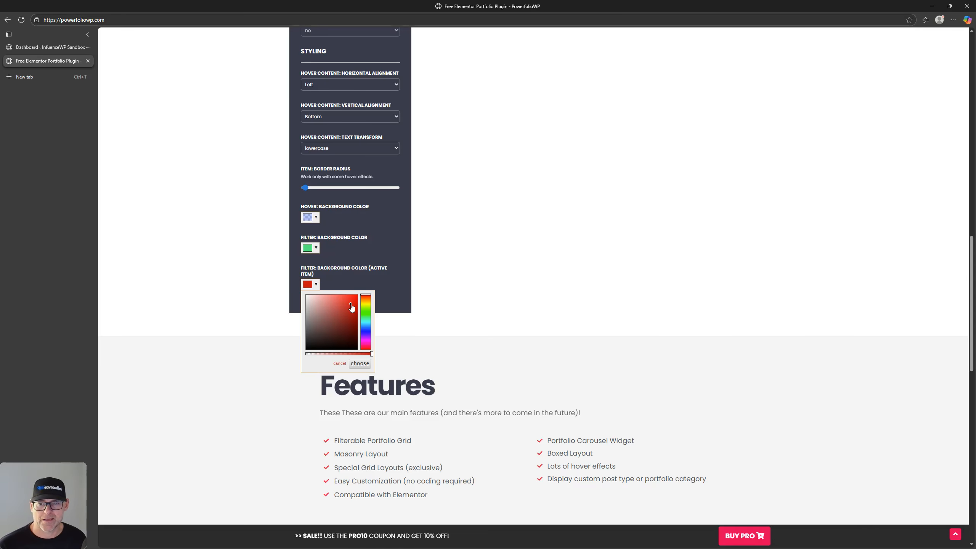
click(359, 364)
scroll(441, 284, up, 10)
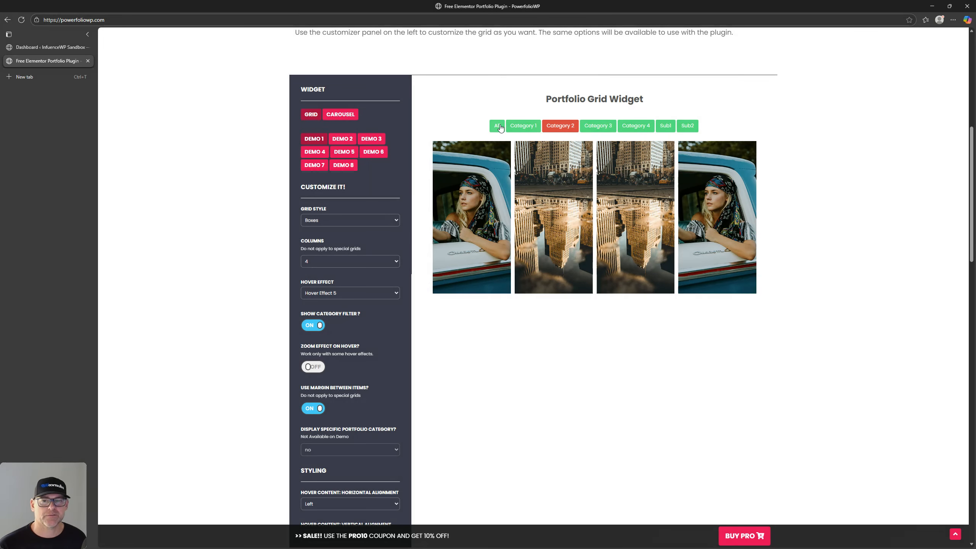
Test the category filter by switching the grid between All, Category 1 and Category 3, and finish on Category 2
click(497, 129)
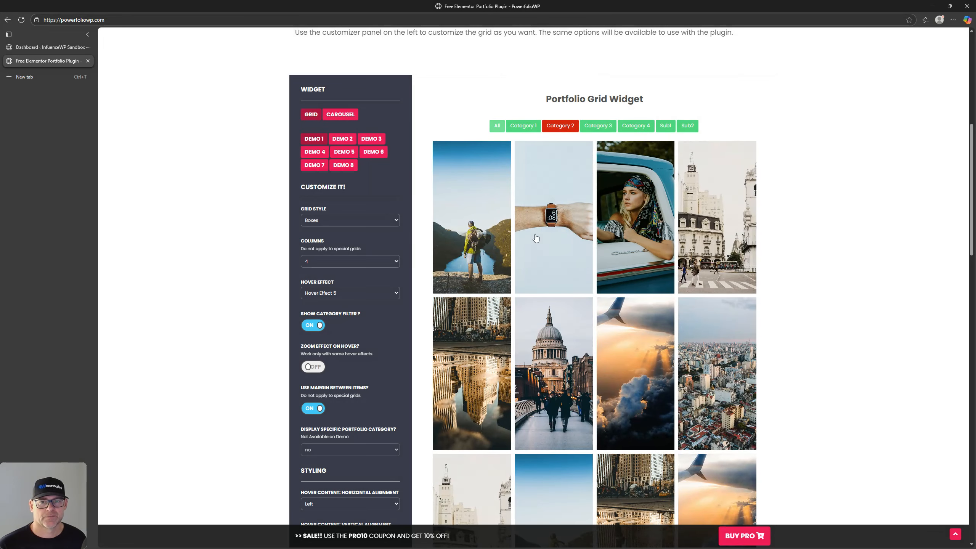
click(522, 127)
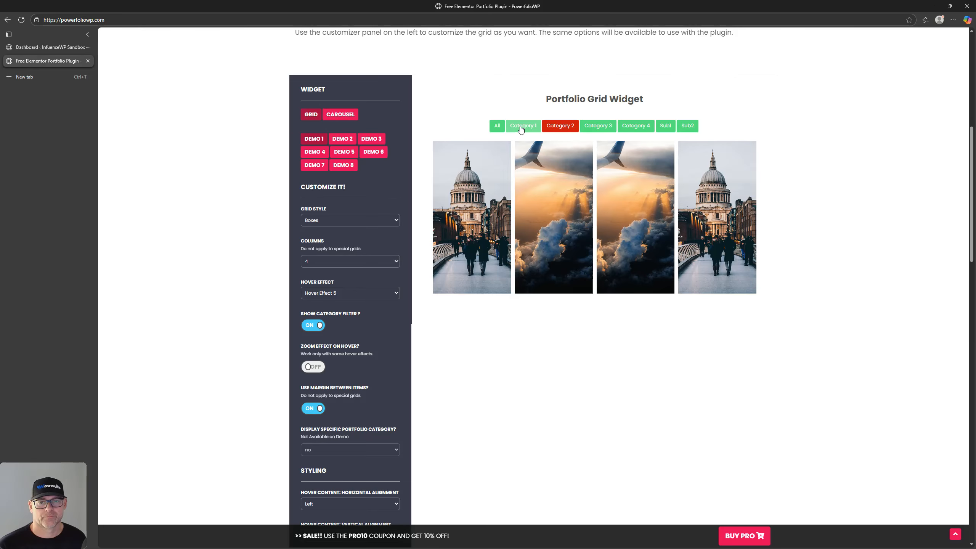
click(602, 127)
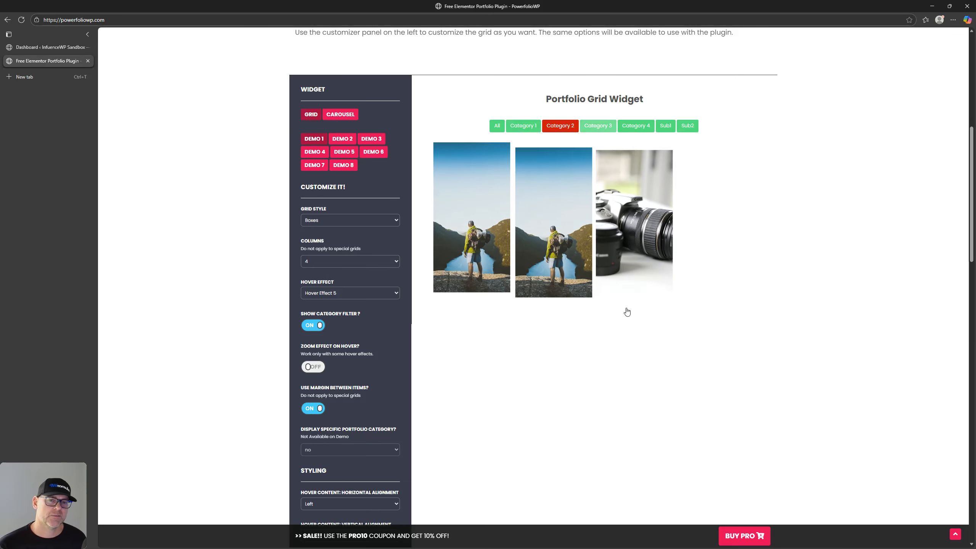
click(524, 129)
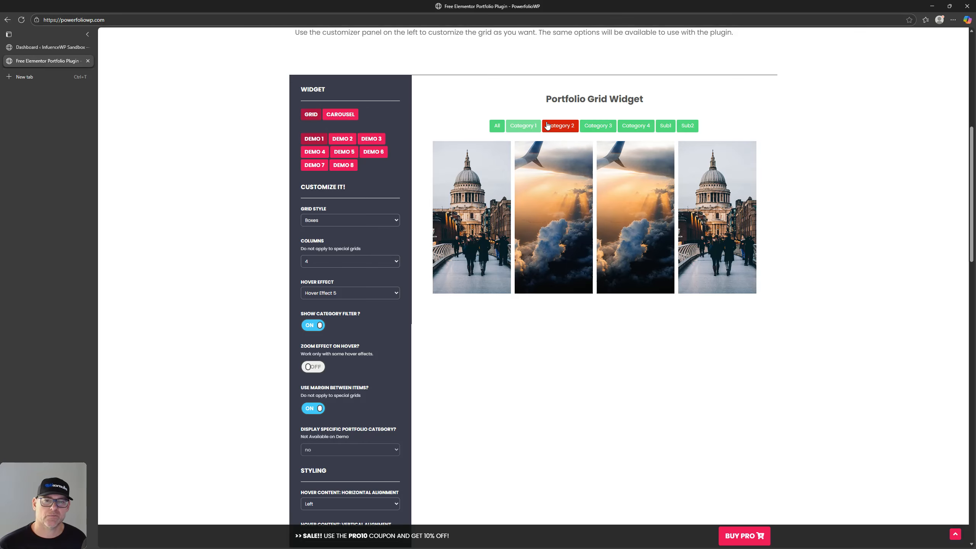
click(599, 129)
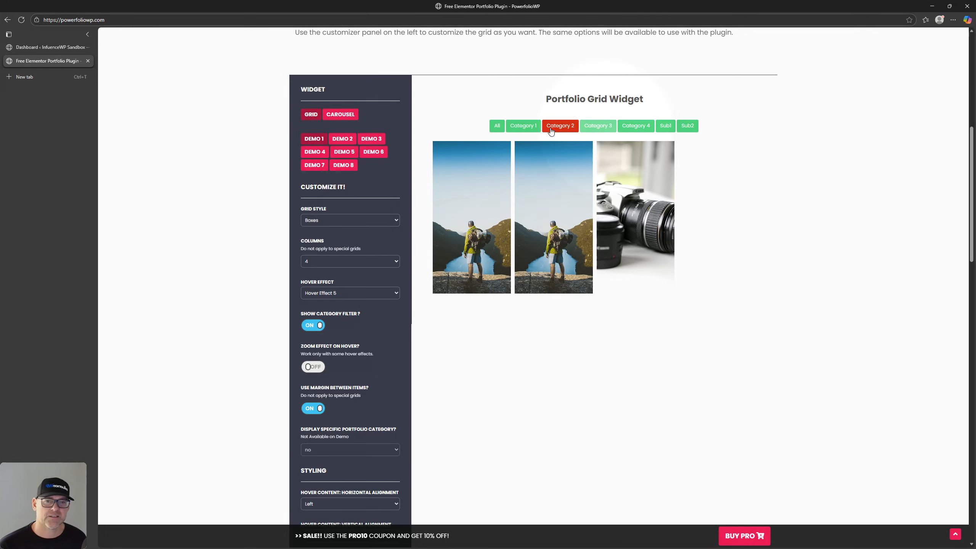
click(567, 127)
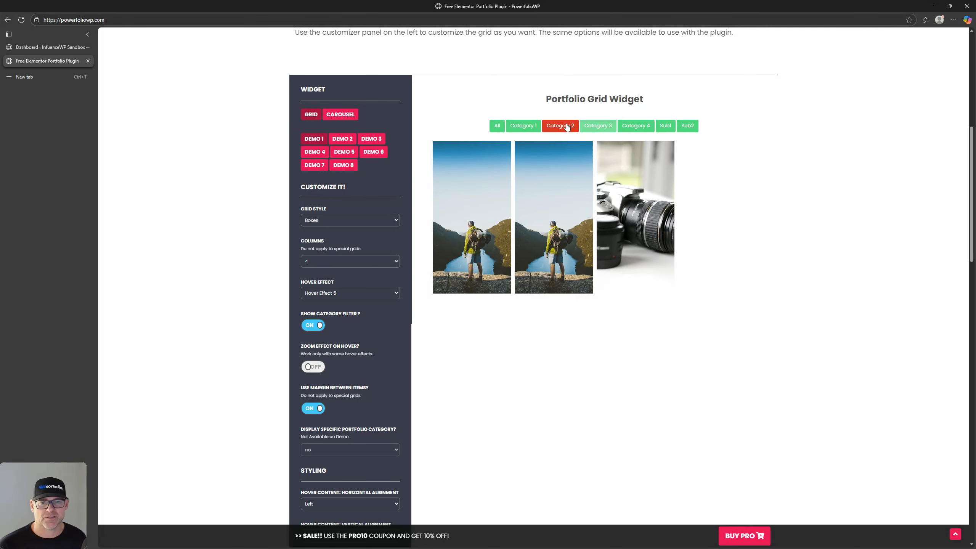
scroll(556, 353, down, 6)
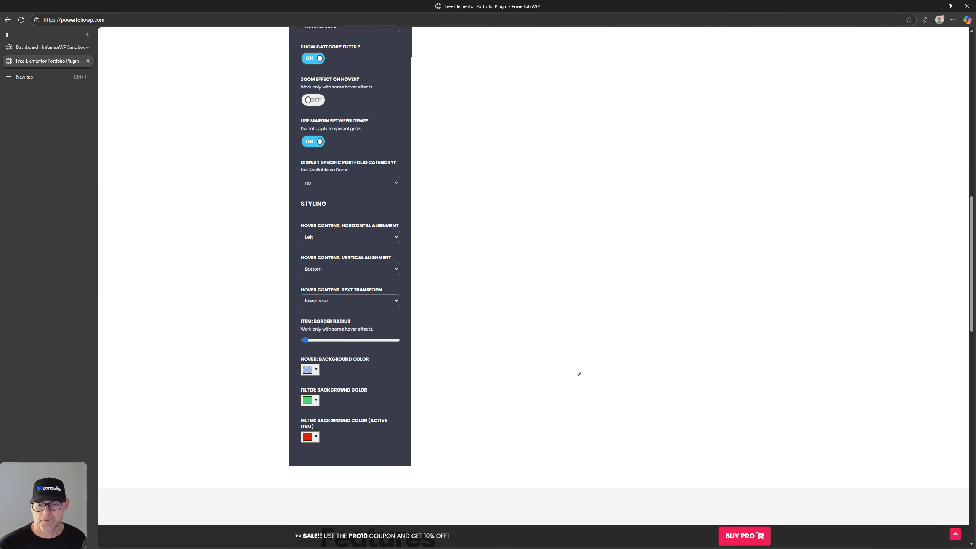
key(Home)
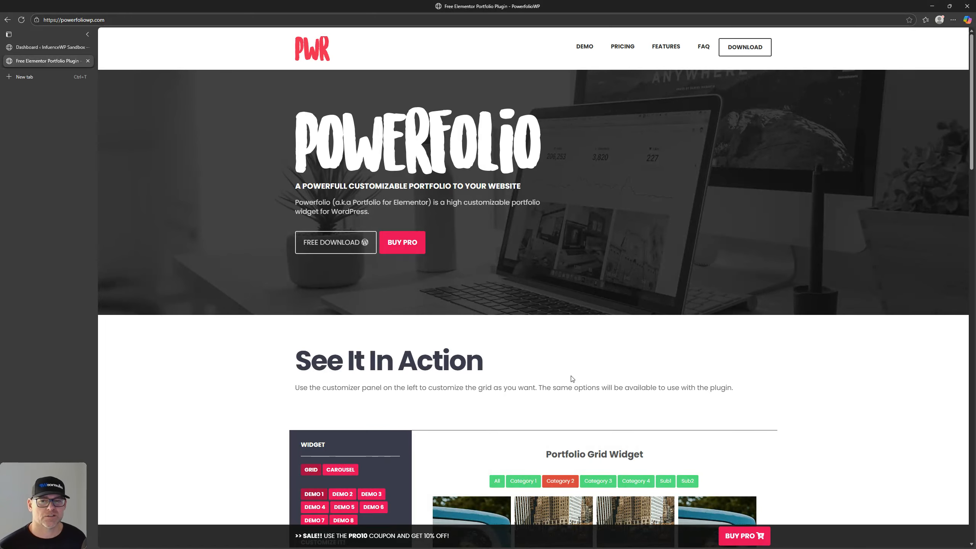
scroll(573, 375, down, 6)
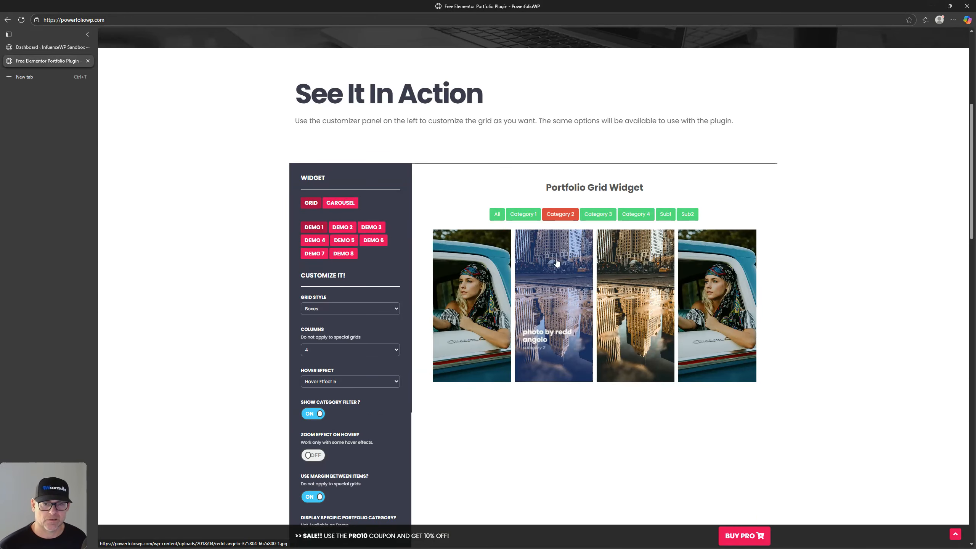
scroll(534, 391, down, 5)
scroll(535, 389, up, 3)
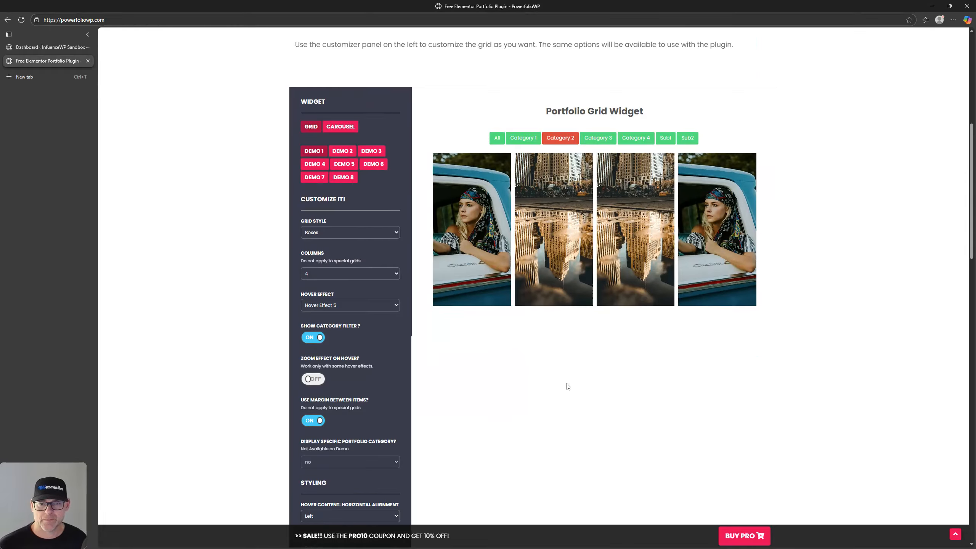
scroll(267, 328, up, 7)
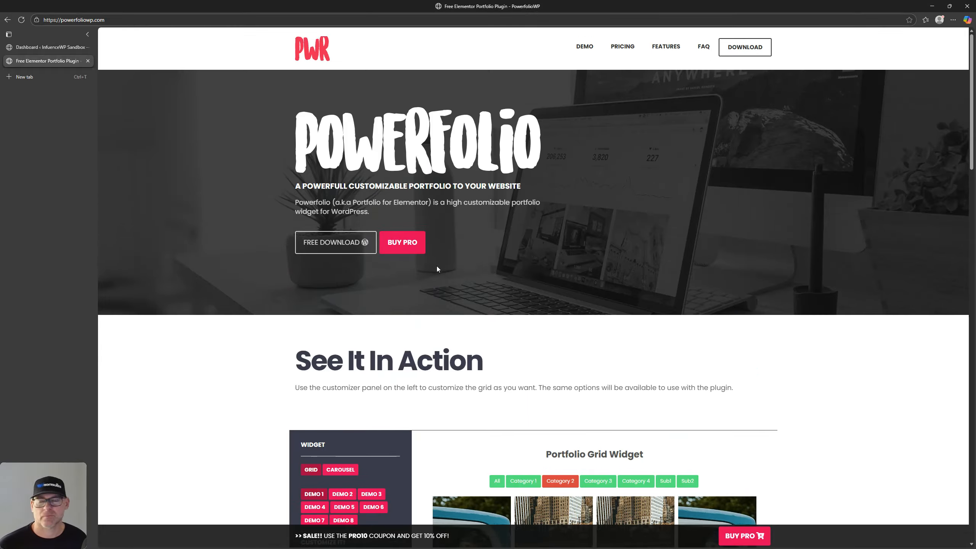
Switch to the WordPress admin site, open the Powerfolio plugin page and review its getting-started steps, settings and shortcode options
click(48, 48)
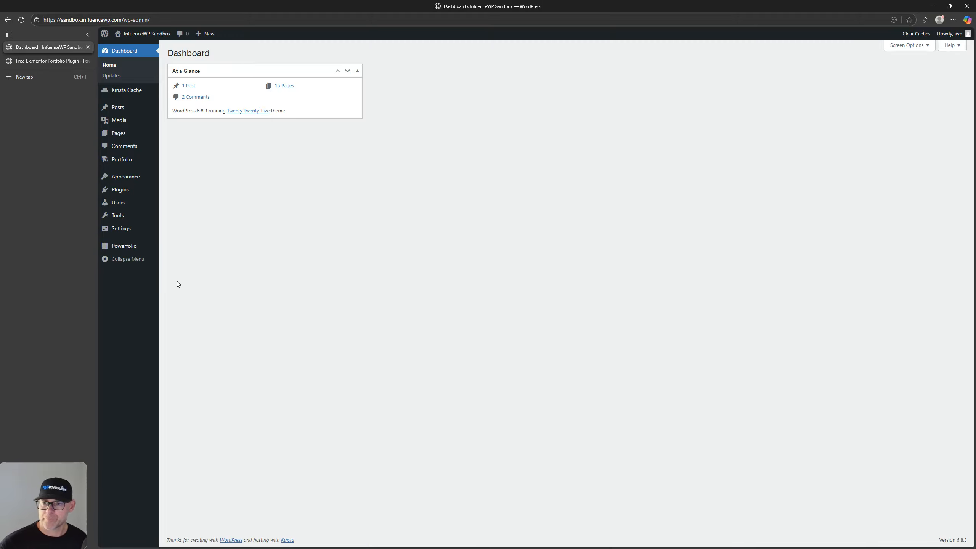
click(113, 249)
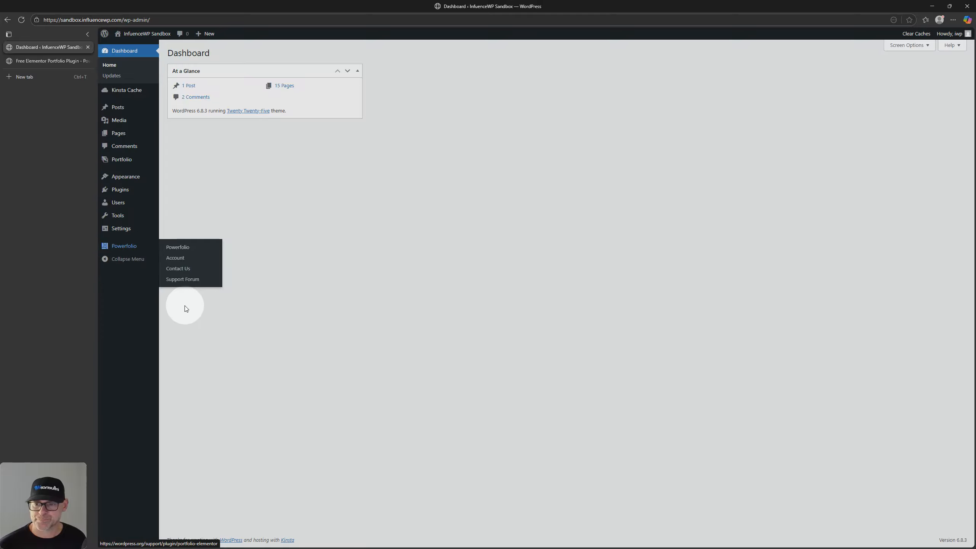
mouse_move(127, 250)
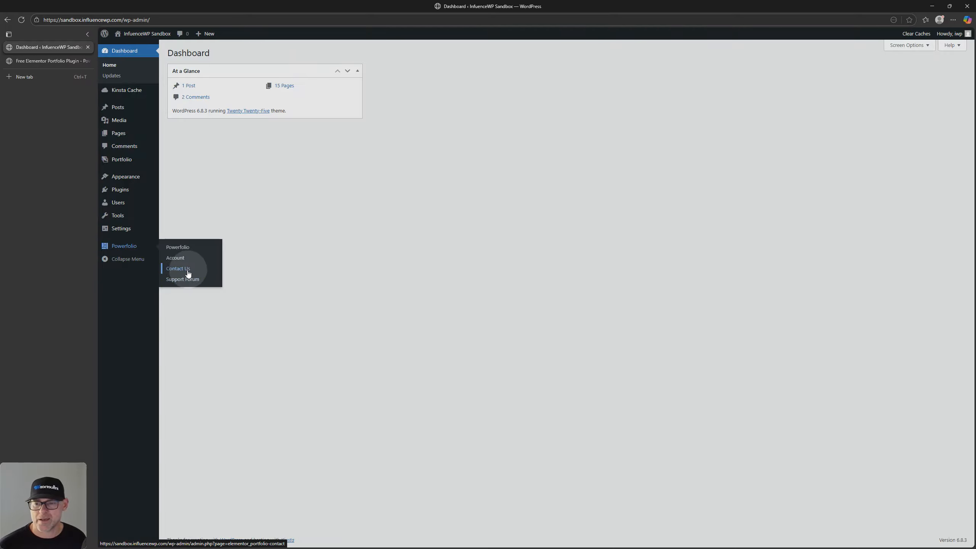
click(183, 247)
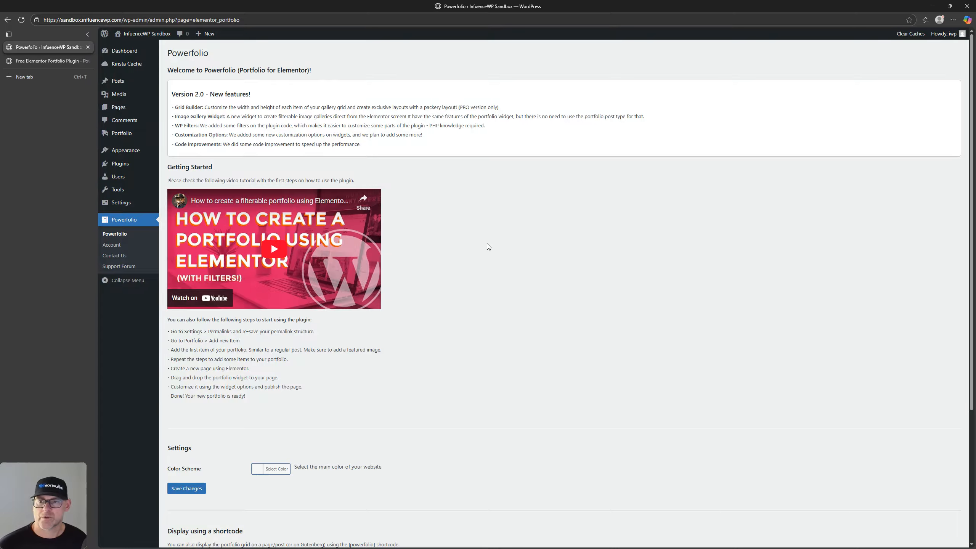
scroll(497, 210, down, 4)
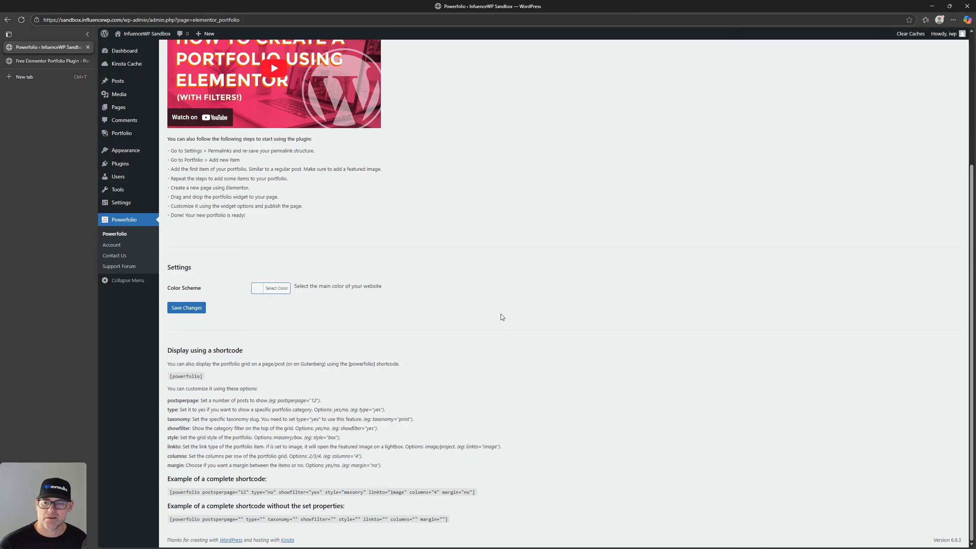
scroll(411, 298, up, 1)
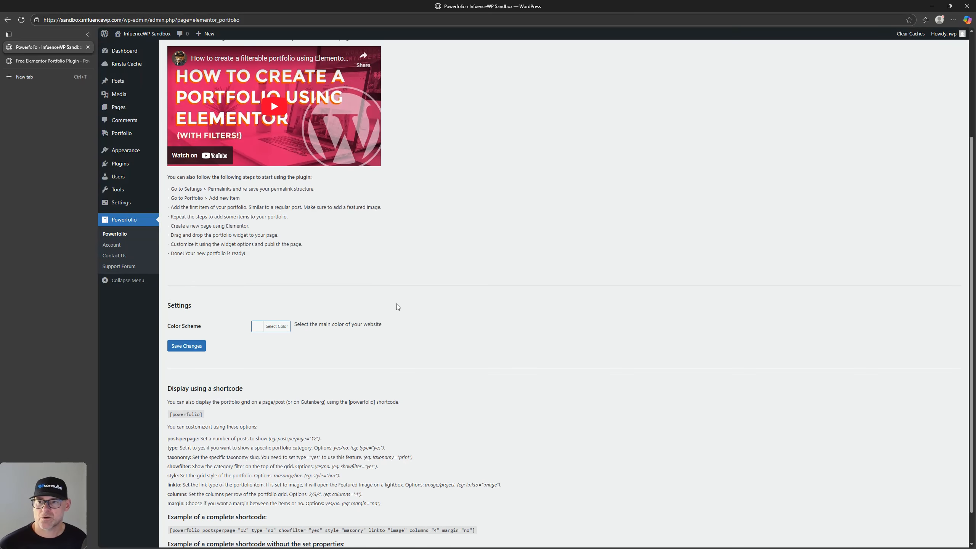
scroll(407, 319, down, 1)
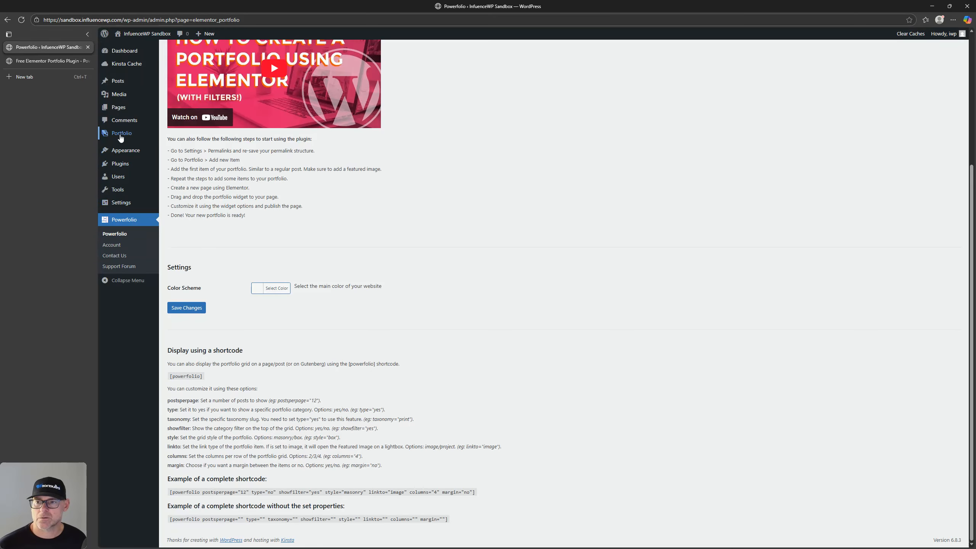
Add three top-level portfolio categories named Cat 1, Cat 2 and Cat 3
click(120, 135)
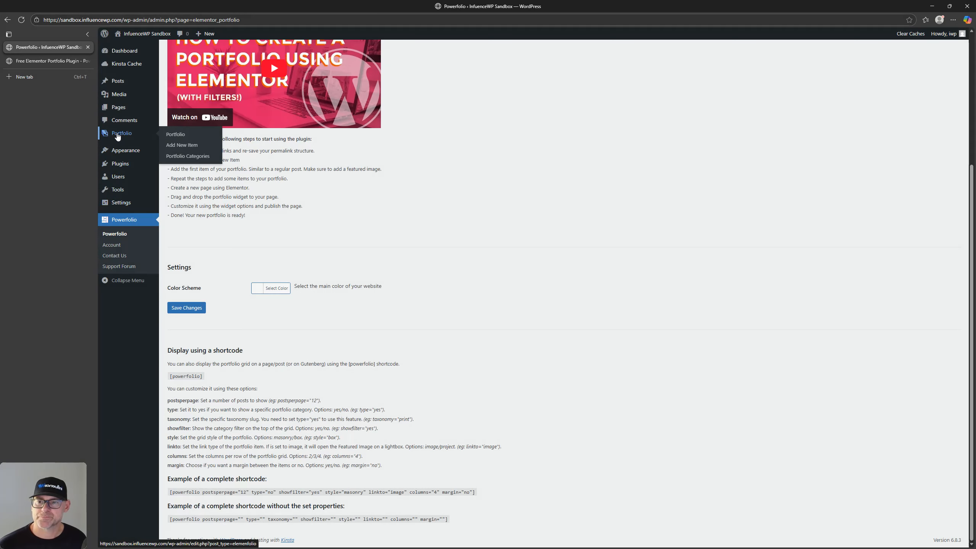
click(187, 156)
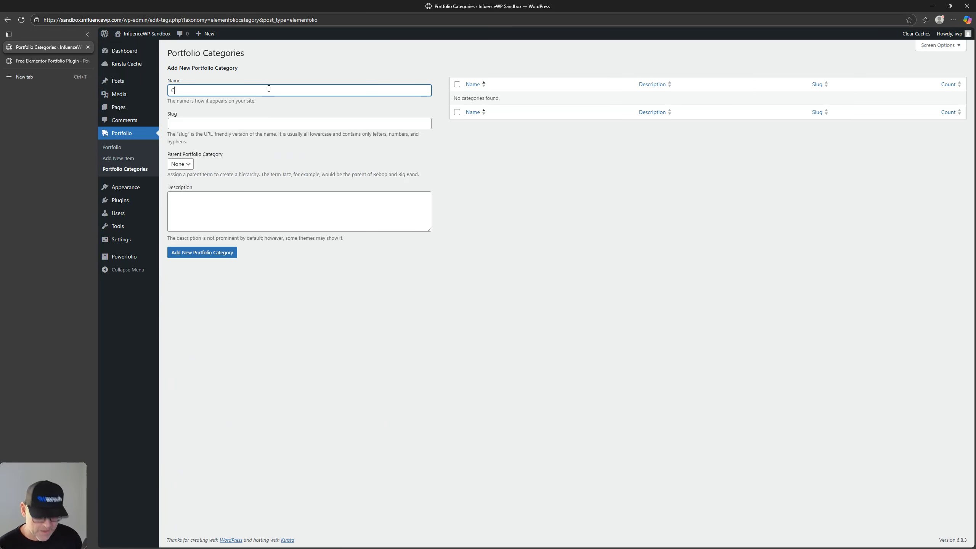
text(Cat 1)
key(Return)
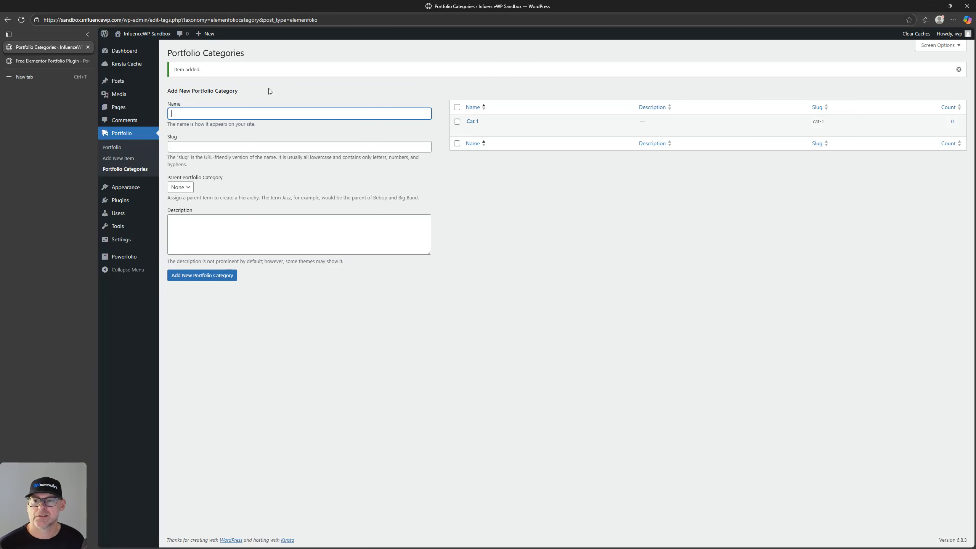
text(cat 2)
key(Return)
text(Cat 3)
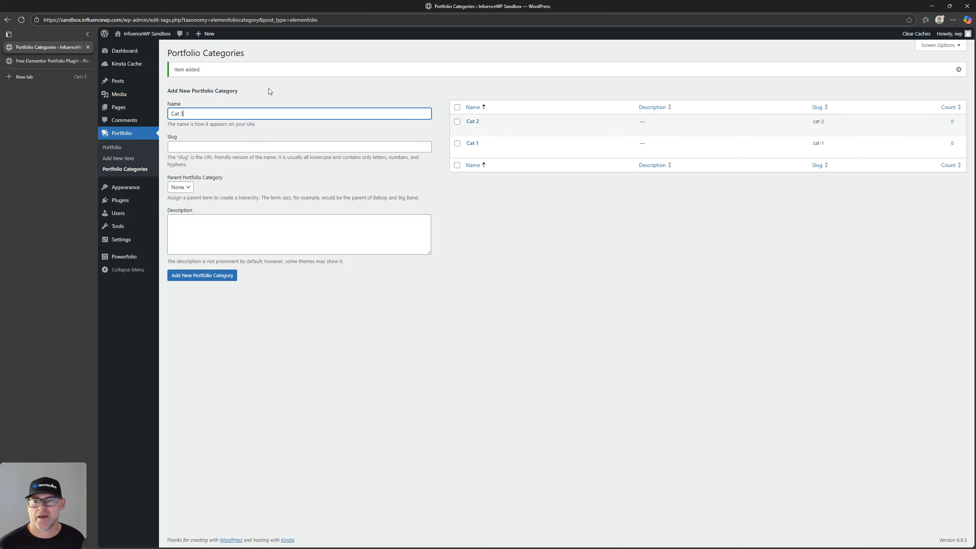
key(Return)
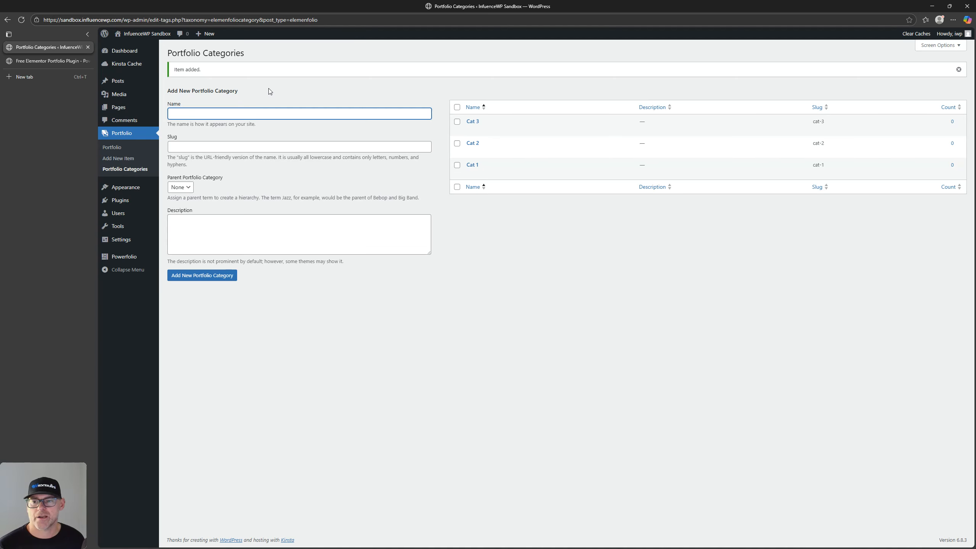
Create a portfolio item titled Item 1 with the duck photo as its featured image, and publish it
click(114, 148)
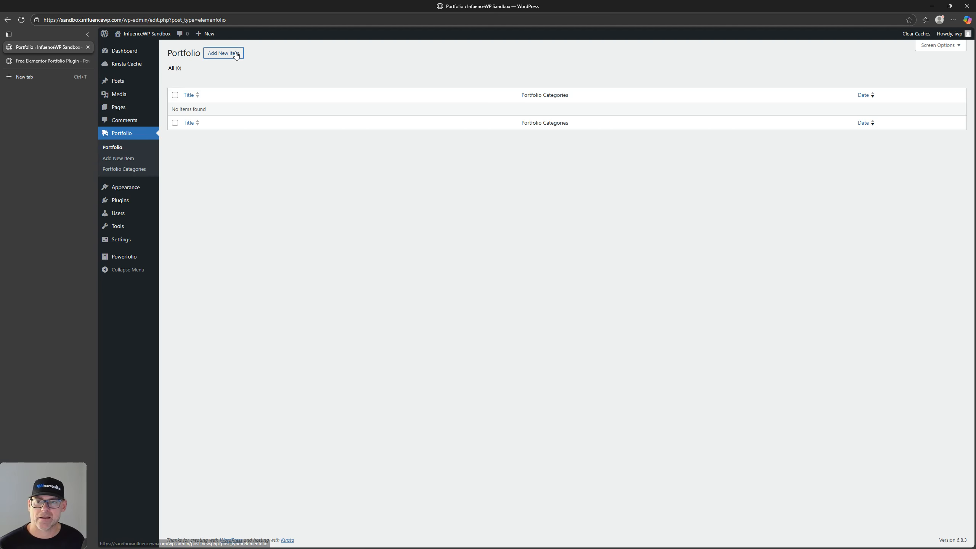
click(221, 54)
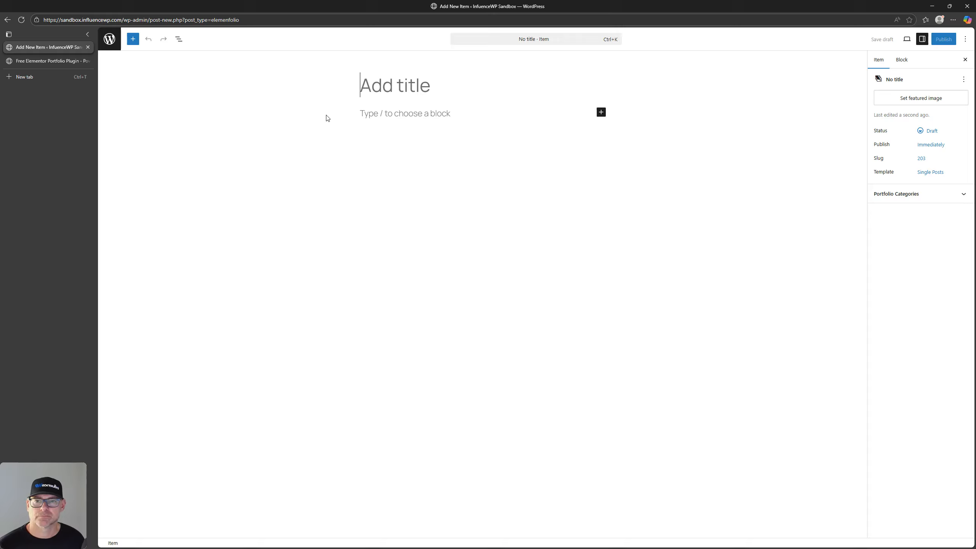
text(Item 1)
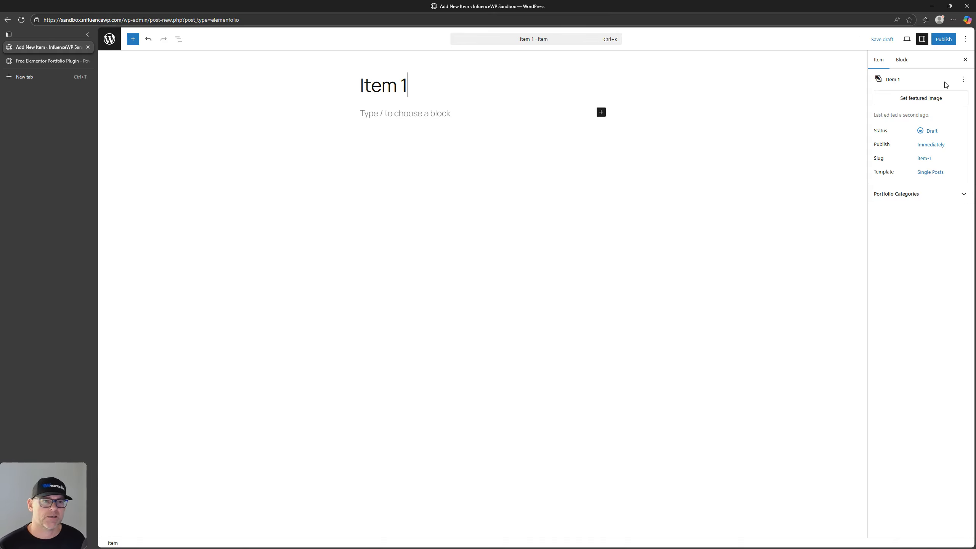
click(914, 103)
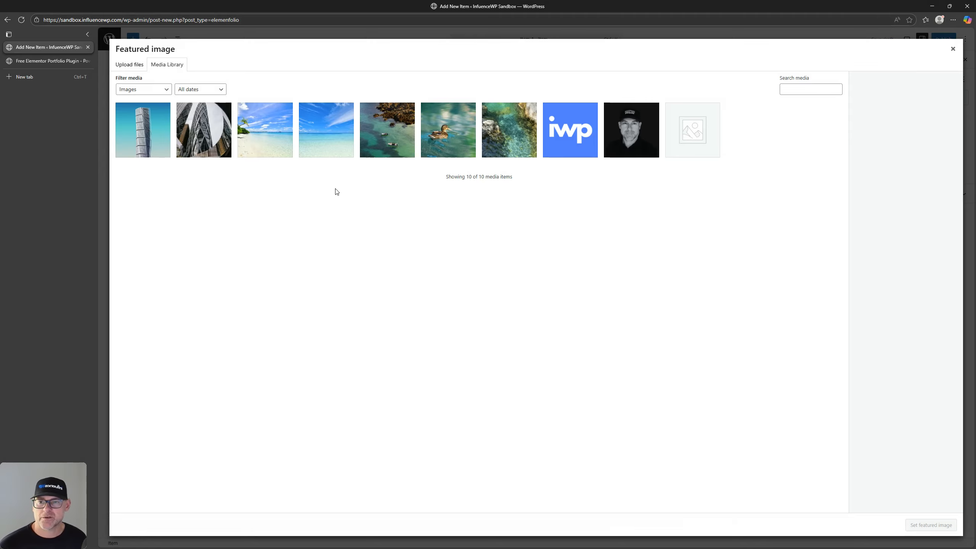
click(442, 130)
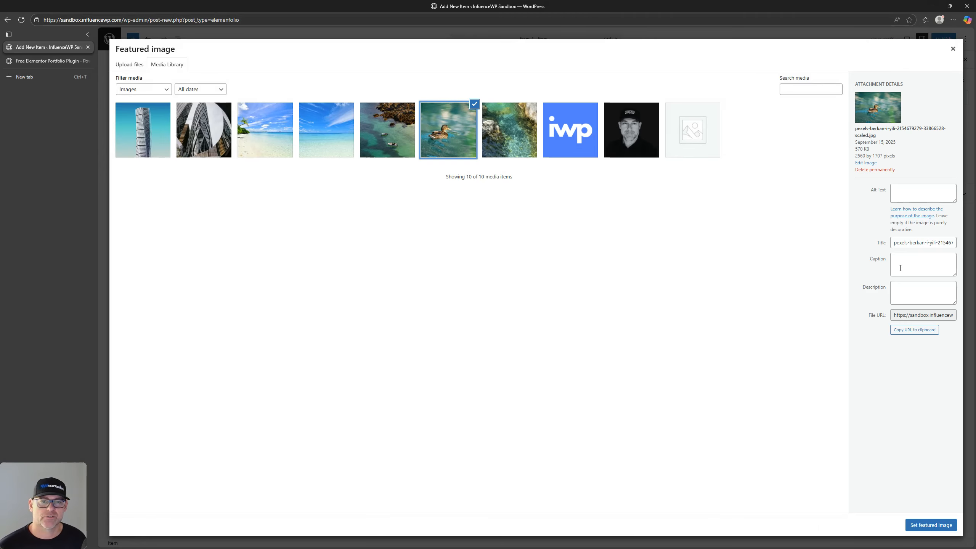
click(930, 525)
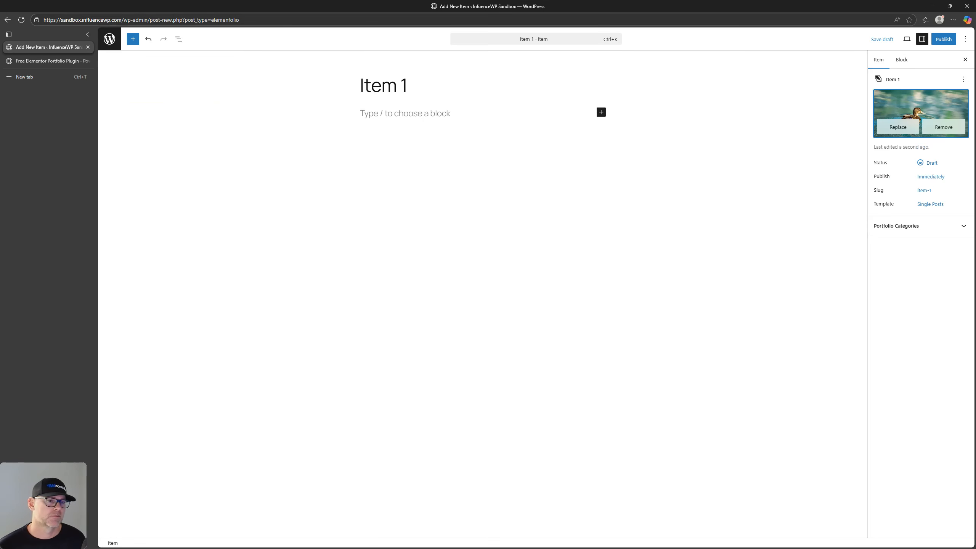
click(943, 39)
click(943, 39)
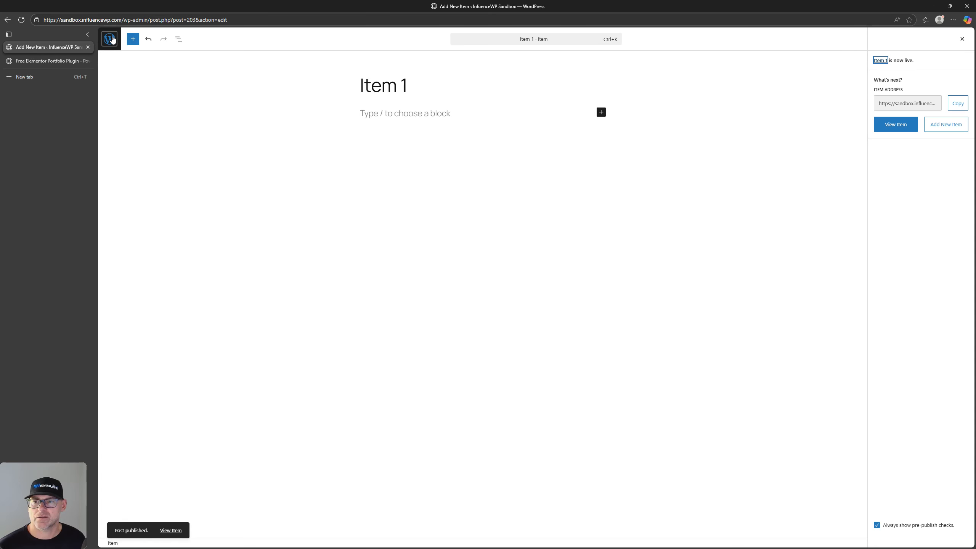
Return to the portfolio list and open two new-item editors in separate browser tabs
click(108, 38)
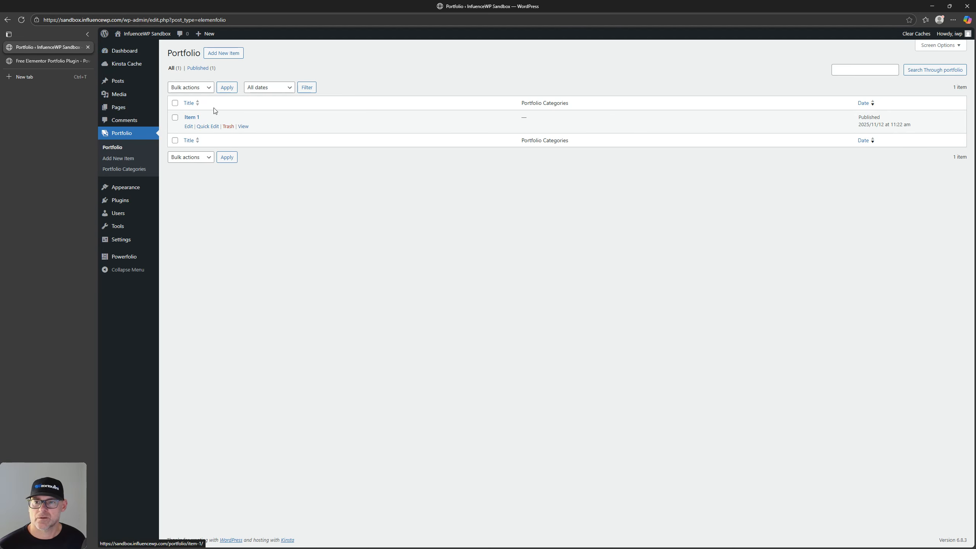
right_click(233, 54)
click(256, 60)
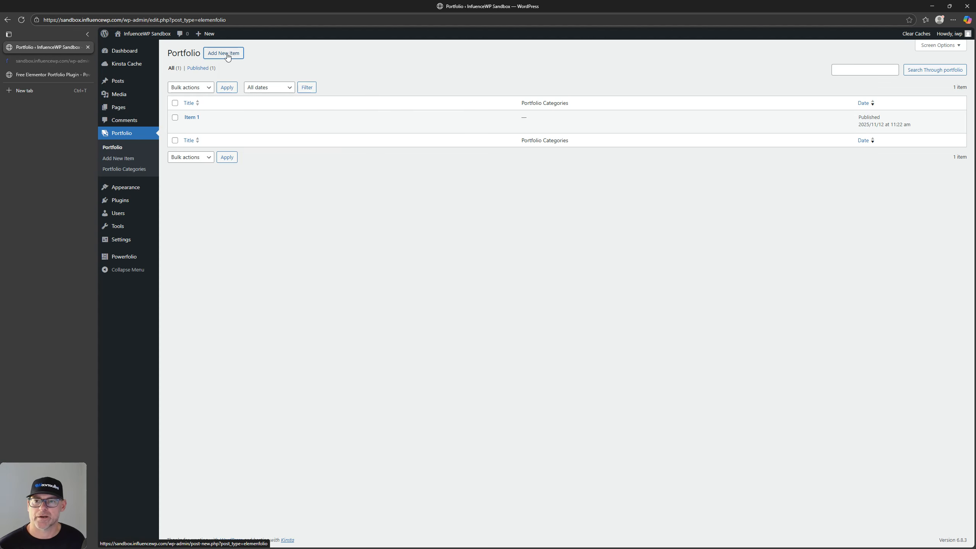
right_click(231, 53)
click(261, 60)
In the first new-item editor, title the item Item 2, set the rocky turquoise water photo as featured image, and publish it
click(46, 60)
click(359, 84)
text(Item 2)
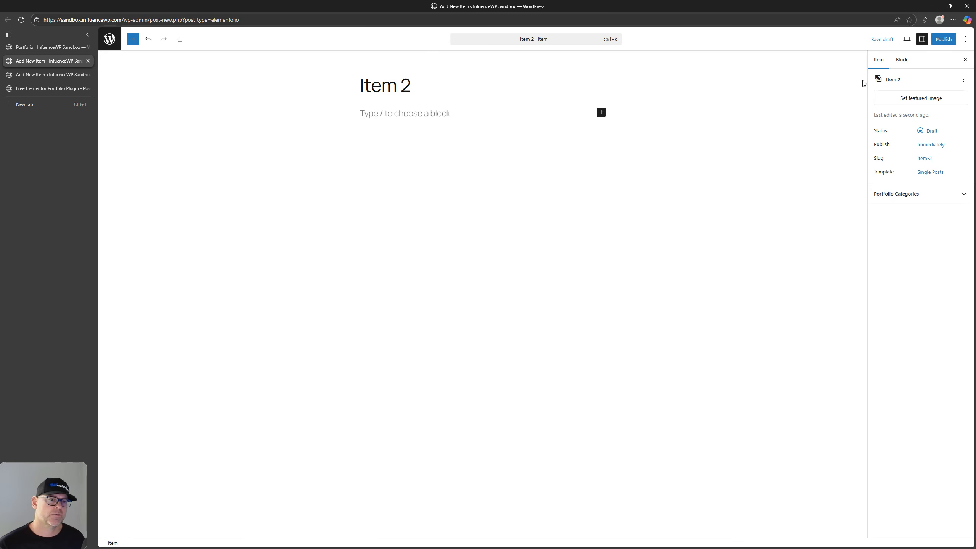
click(901, 98)
click(508, 123)
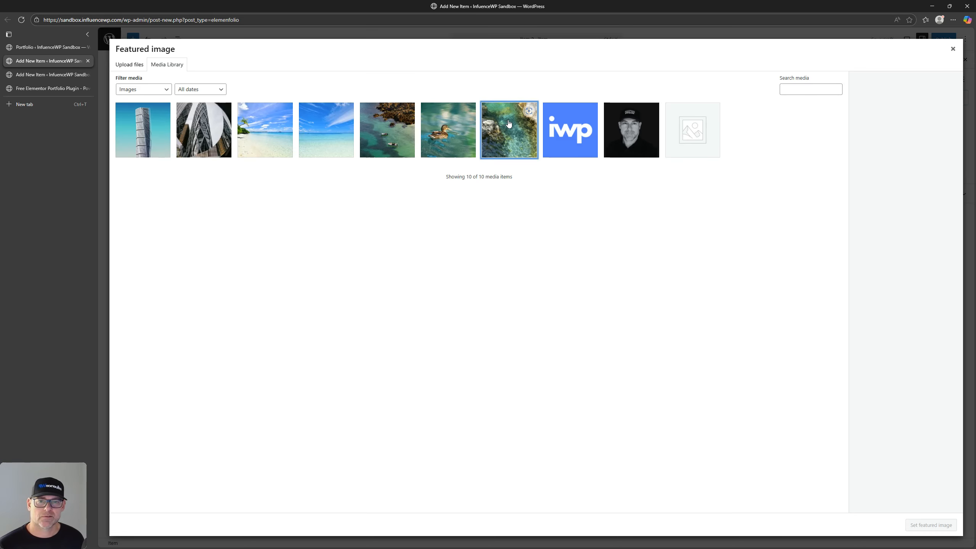
click(930, 525)
click(943, 39)
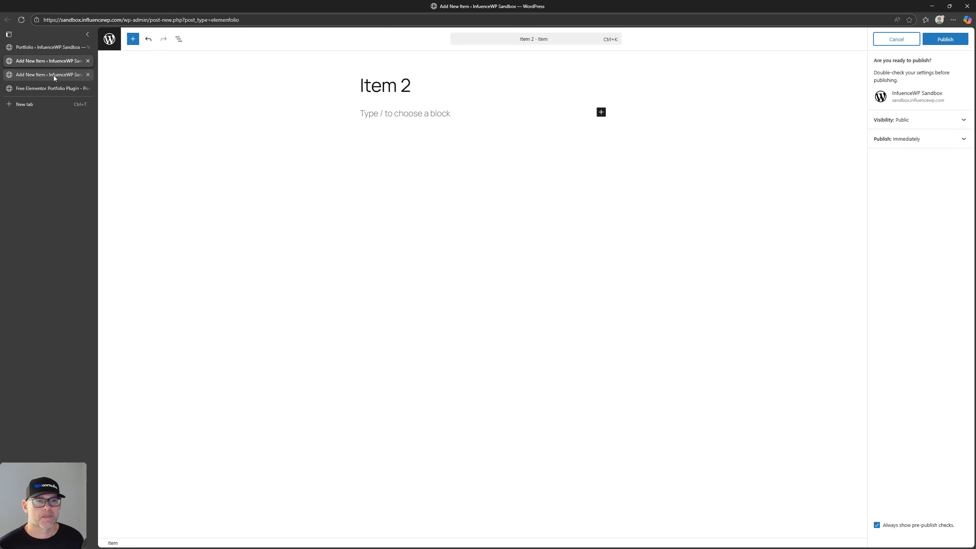
click(943, 39)
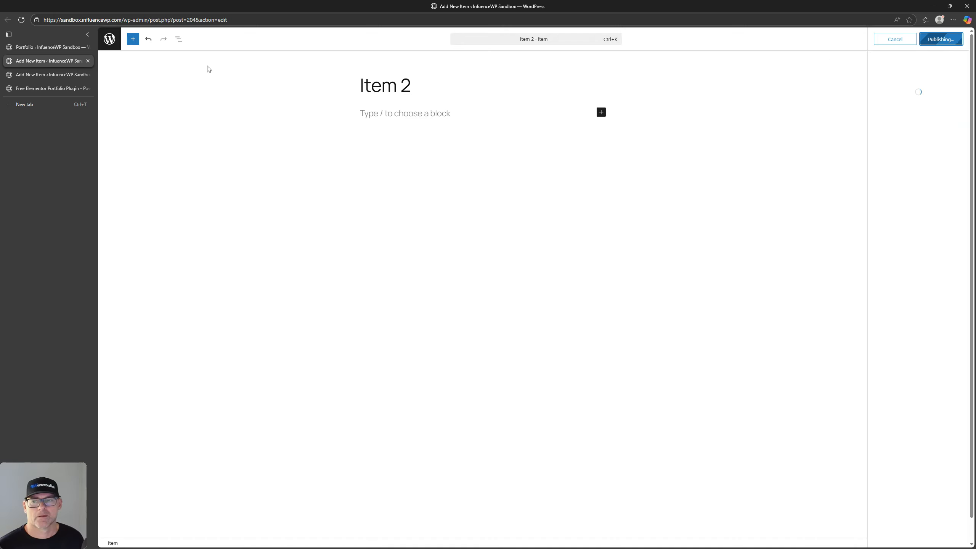
In the other new-item editor, create Item 3 with the palm beach featured image and category Cat 3, and publish it
click(55, 75)
text(Item 3)
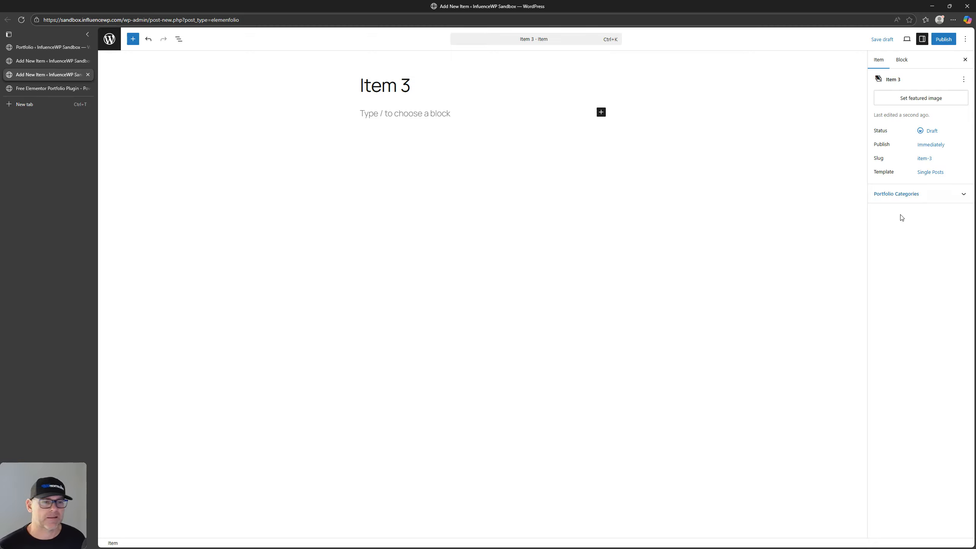
click(928, 101)
click(270, 127)
click(930, 524)
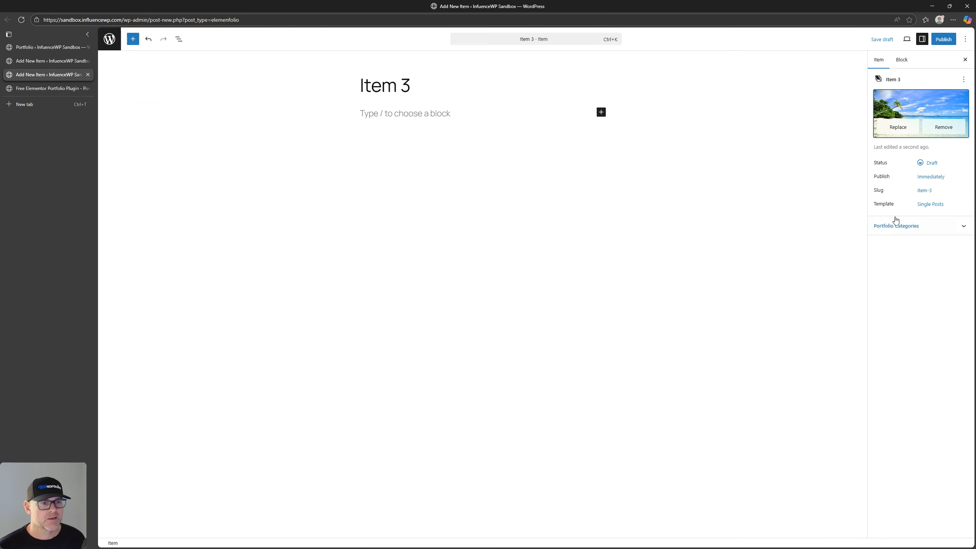
click(903, 232)
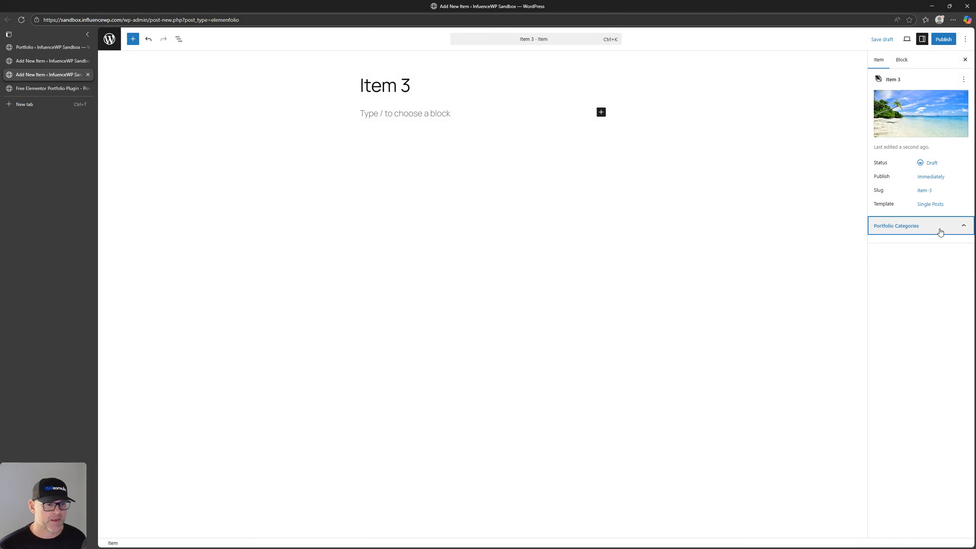
click(876, 258)
click(942, 40)
click(943, 38)
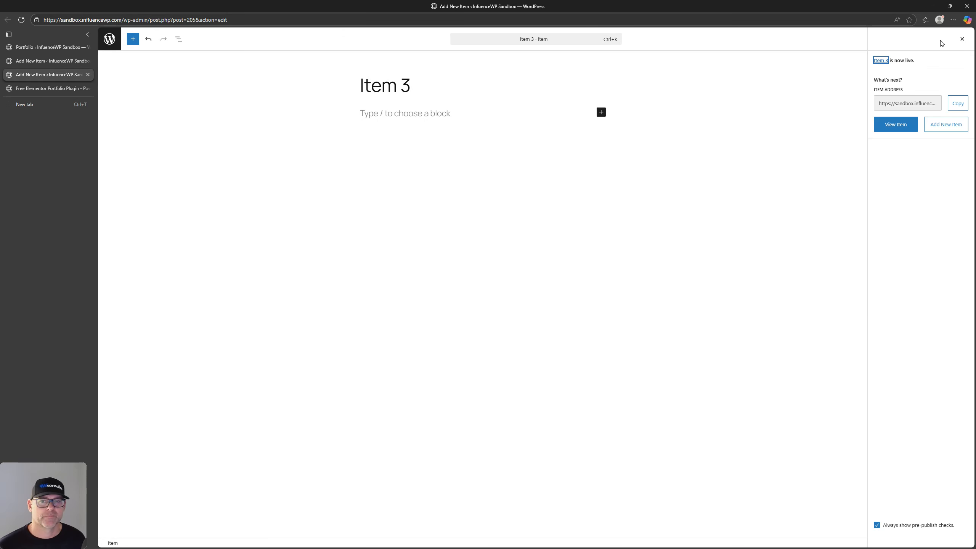
Assign the published Item 2 to the Cat 2 portfolio category and save it
click(43, 62)
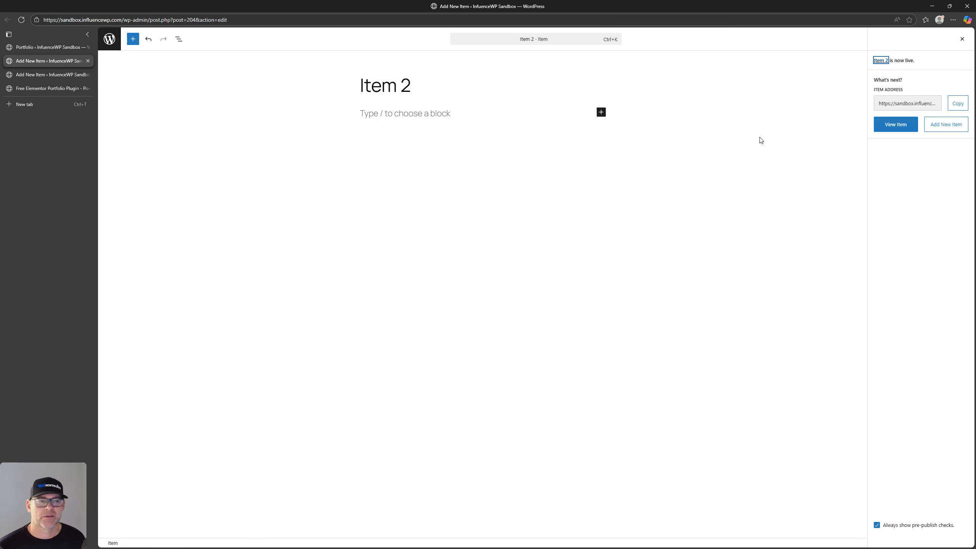
click(962, 38)
click(907, 248)
click(887, 270)
click(946, 39)
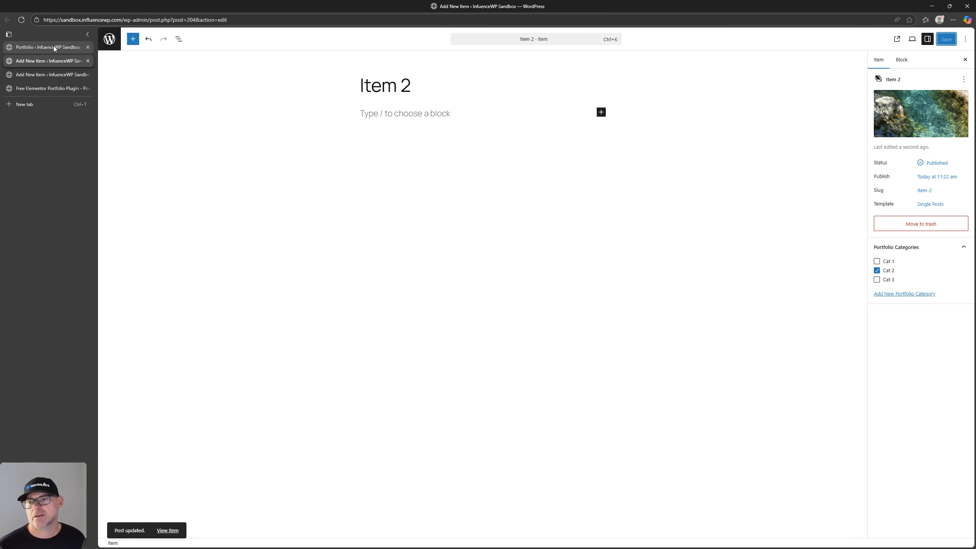
Assign Item 1 to the Cat 1 category with Quick Edit, and reload the portfolio list
click(55, 48)
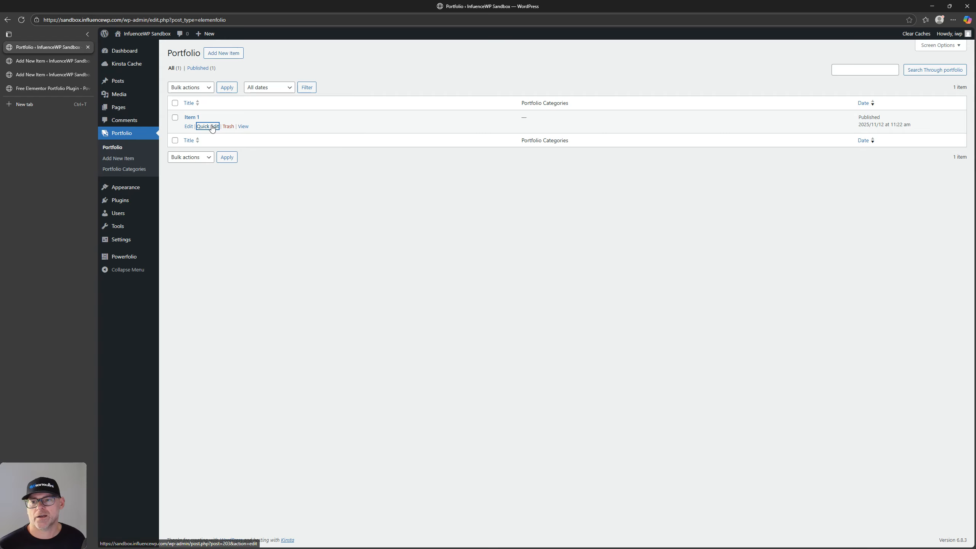
click(207, 127)
click(504, 132)
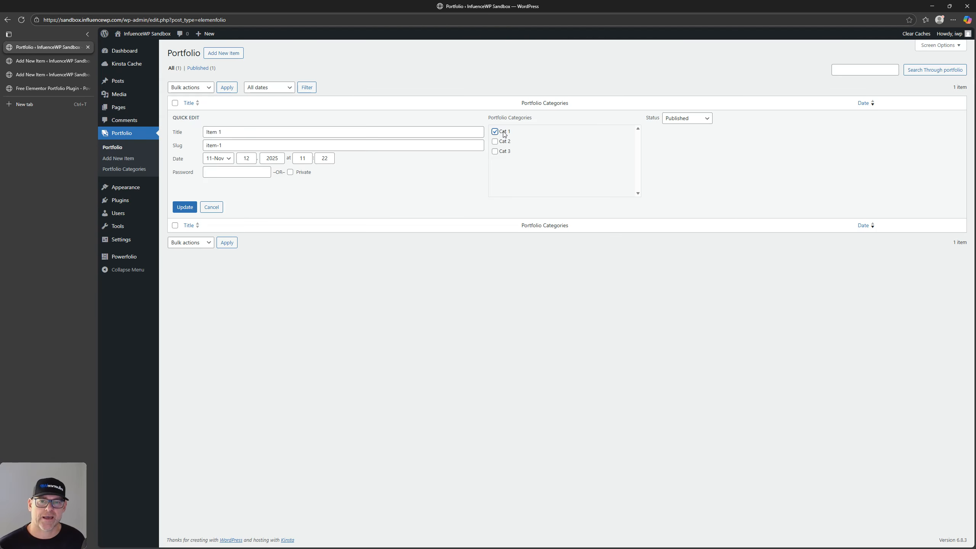
click(185, 207)
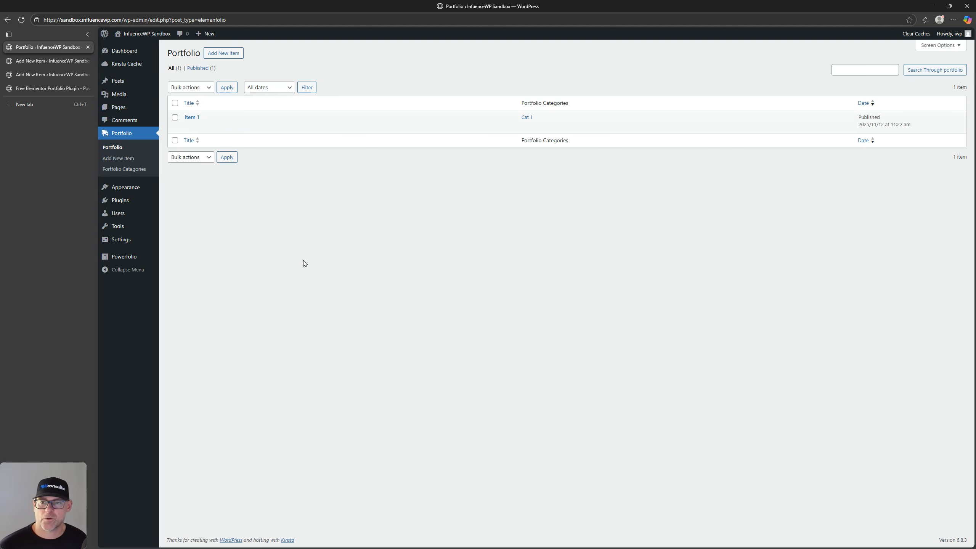
click(110, 147)
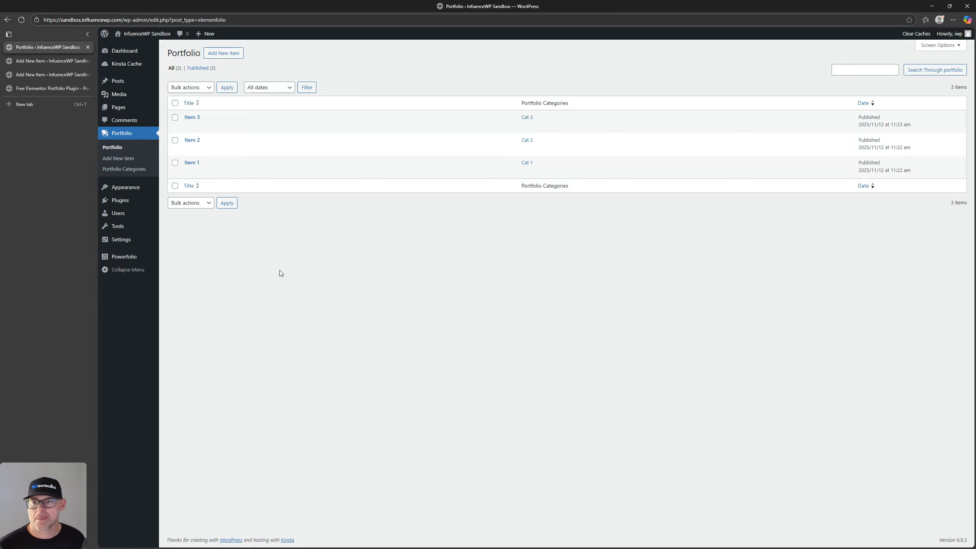
click(131, 158)
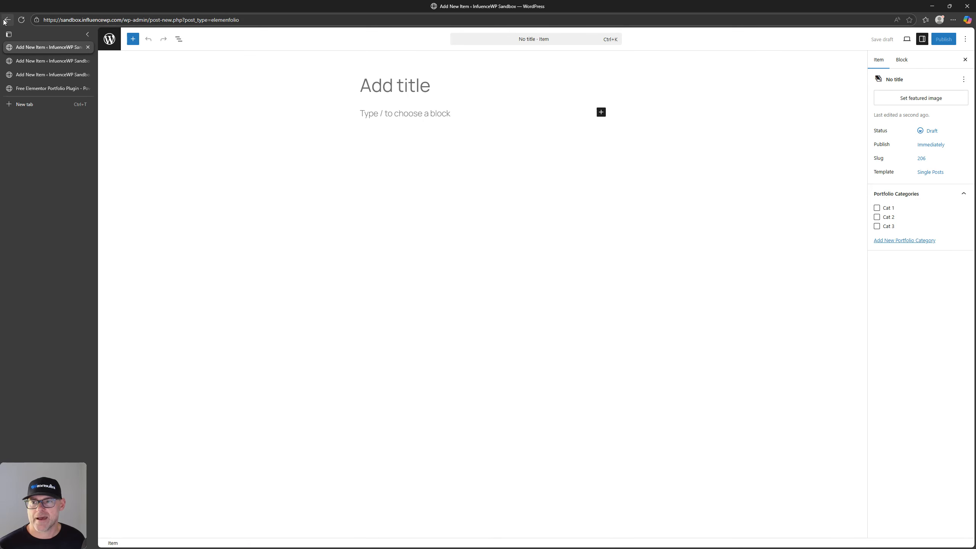
click(6, 20)
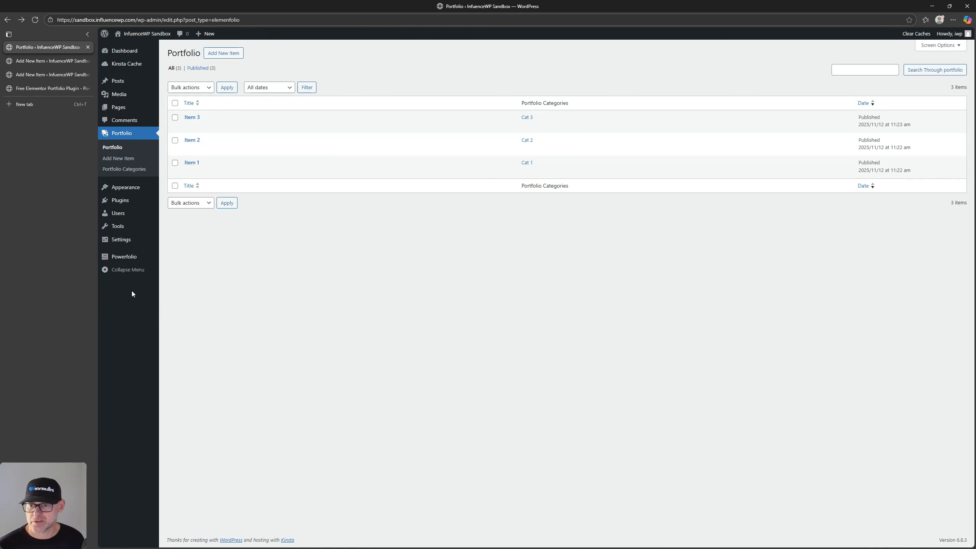
Open the Powerfolio plugin page and copy the basic [powerfolio] shortcode from its shortcode section
mouse_move(129, 261)
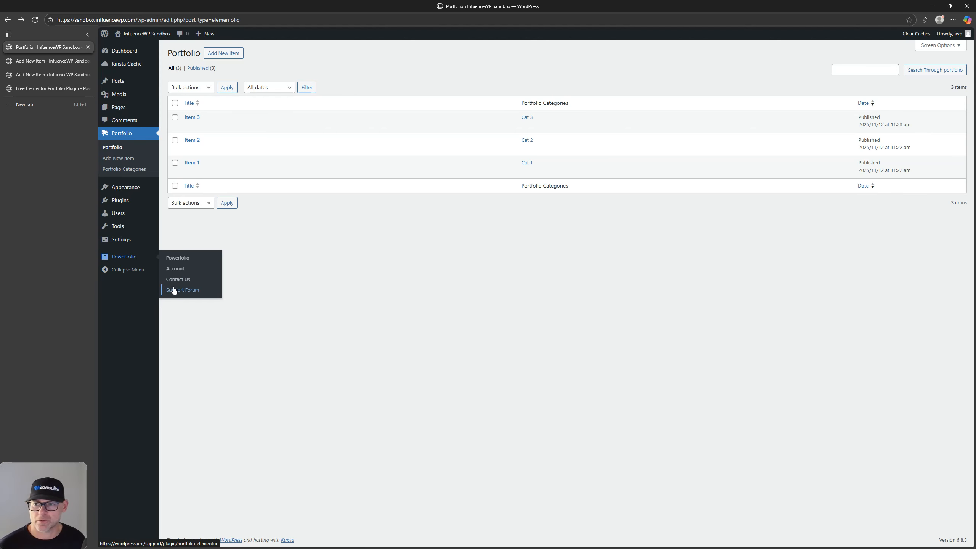
click(191, 258)
scroll(491, 333, down, 4)
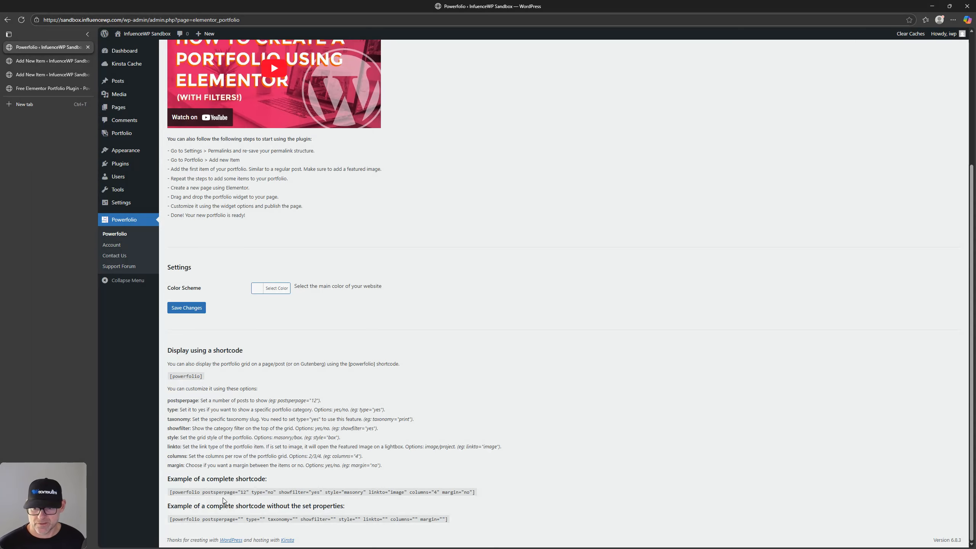
drag(169, 376, 197, 376)
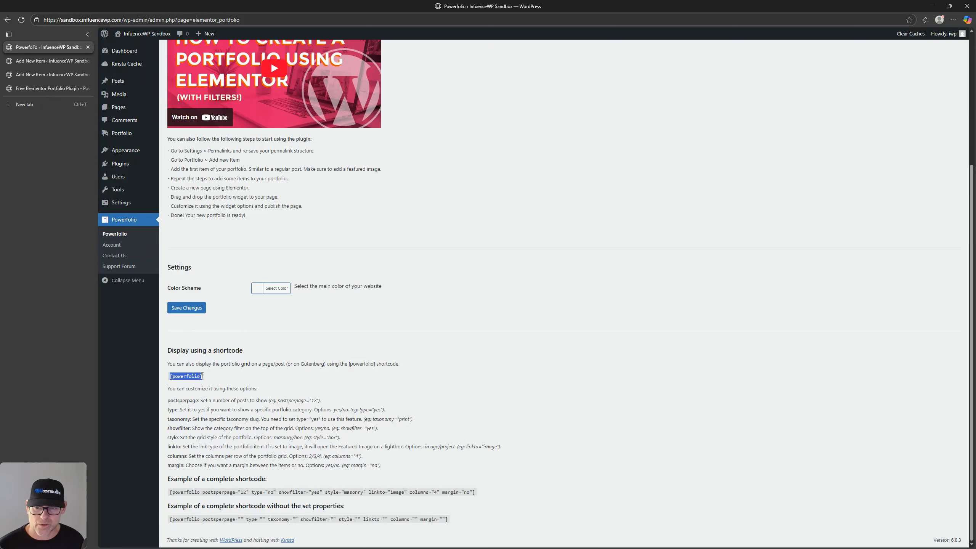
scroll(381, 322, up, 1)
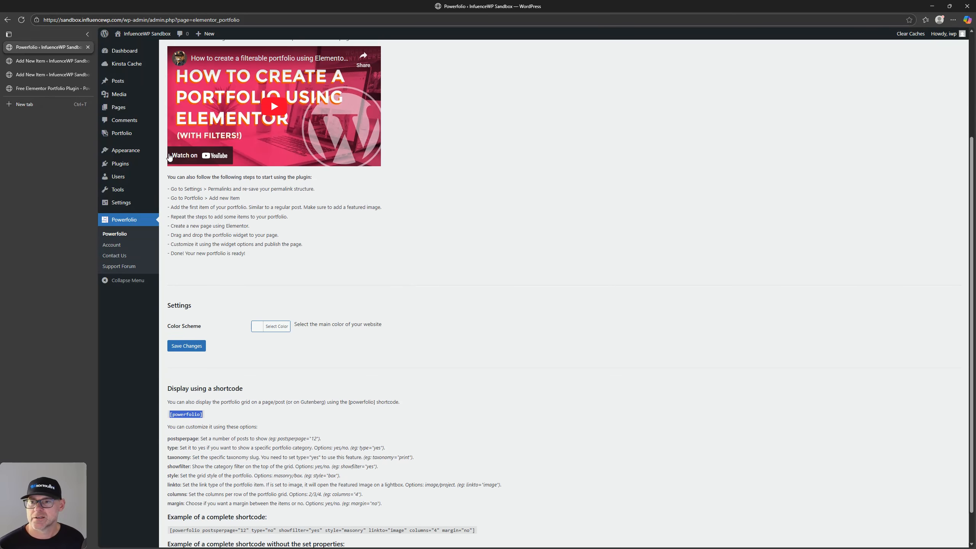
Open Pages in a new tab, add a page titled Portfolio without a starter pattern, and start an empty paragraph in its body
right_click(129, 108)
click(153, 114)
click(45, 86)
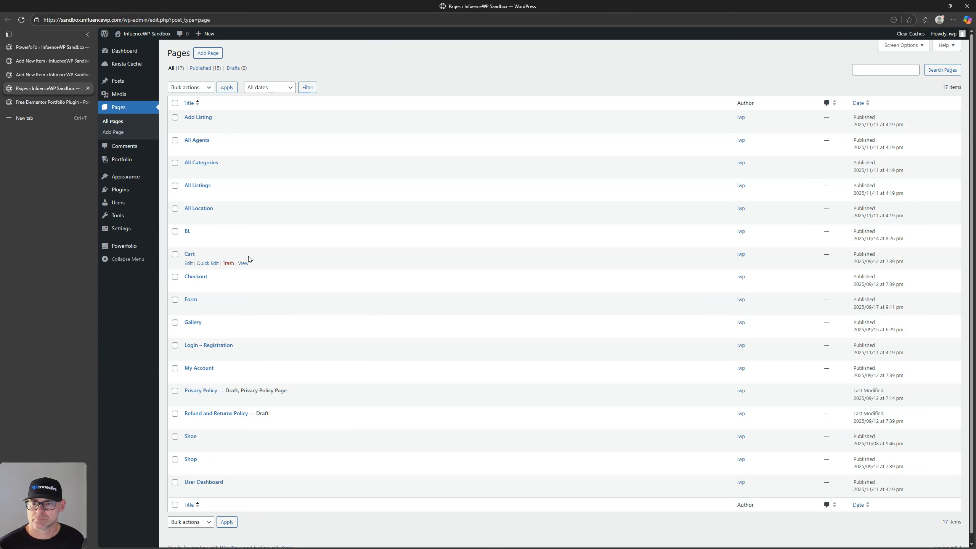
click(208, 53)
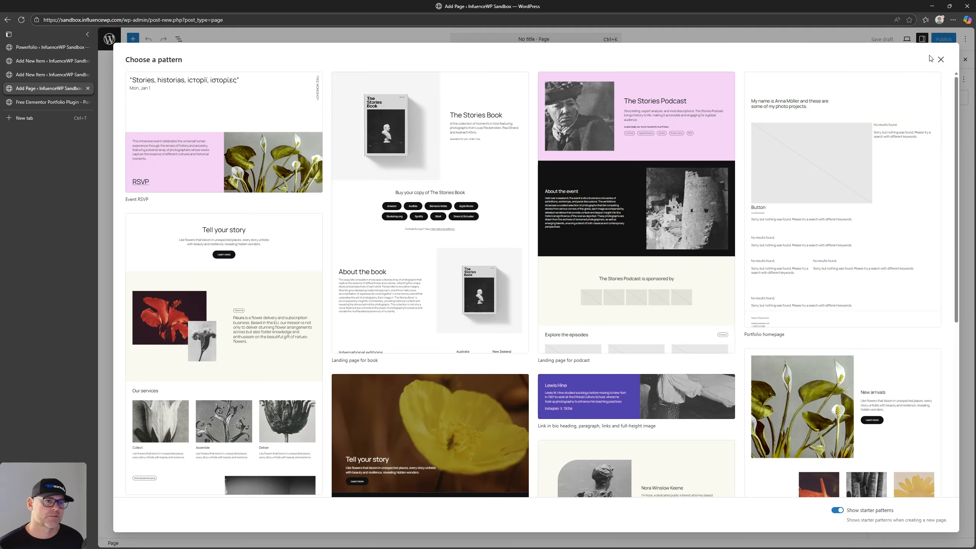
click(941, 59)
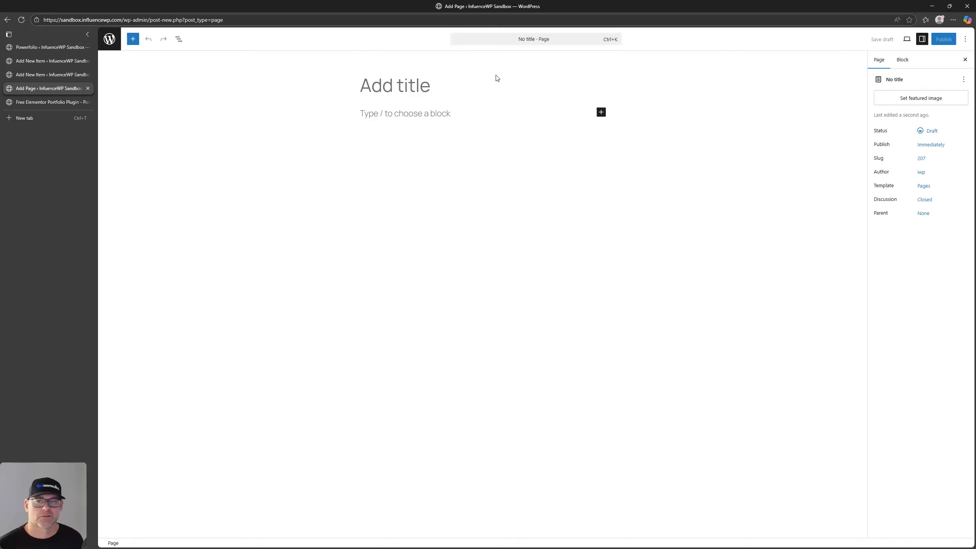
text(Port)
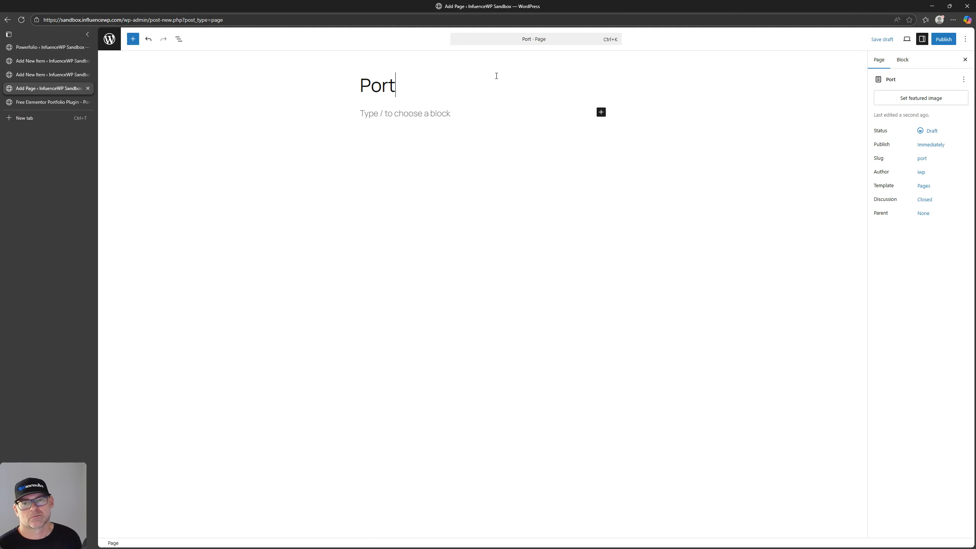
text(folio)
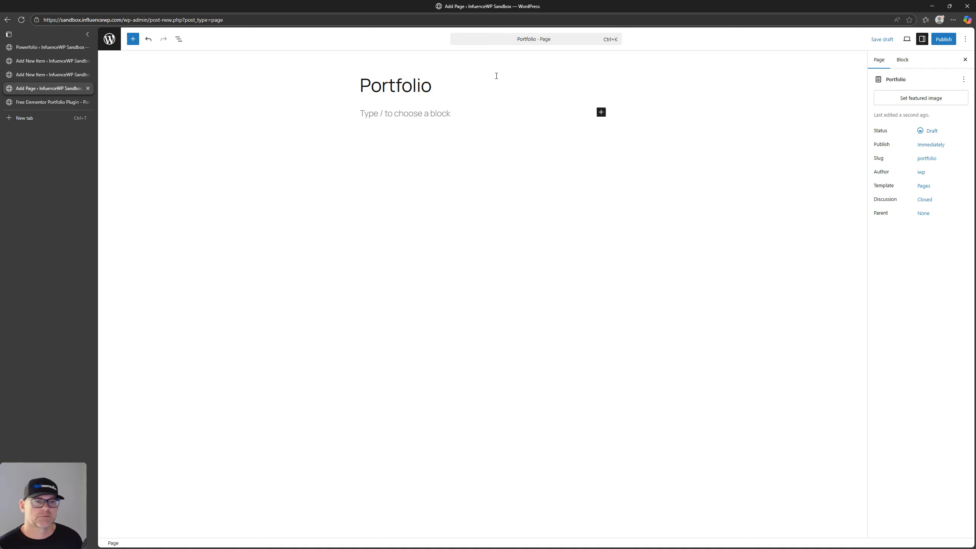
click(469, 110)
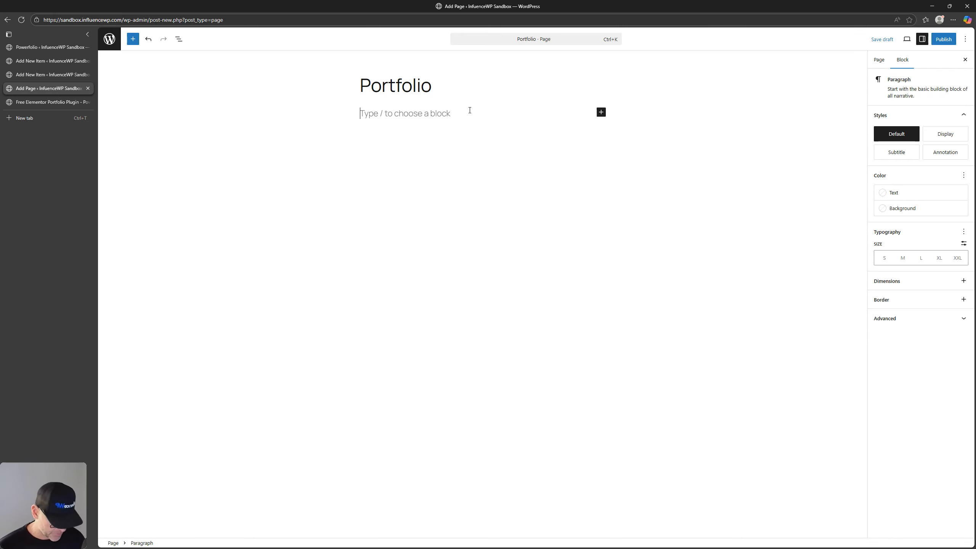
Insert a Shortcode block in the Portfolio page's body and enter [powerfolio] as its shortcode
text(/)
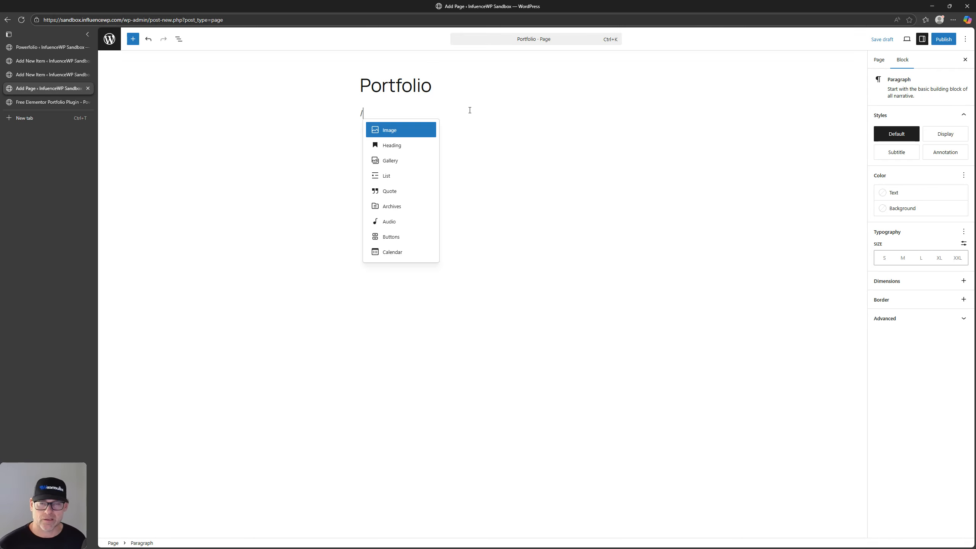
click(336, 130)
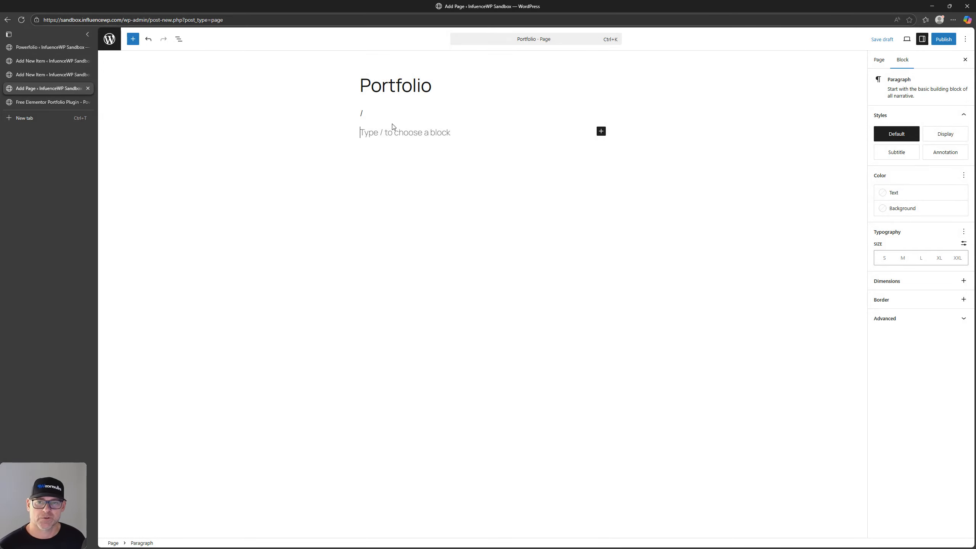
click(390, 116)
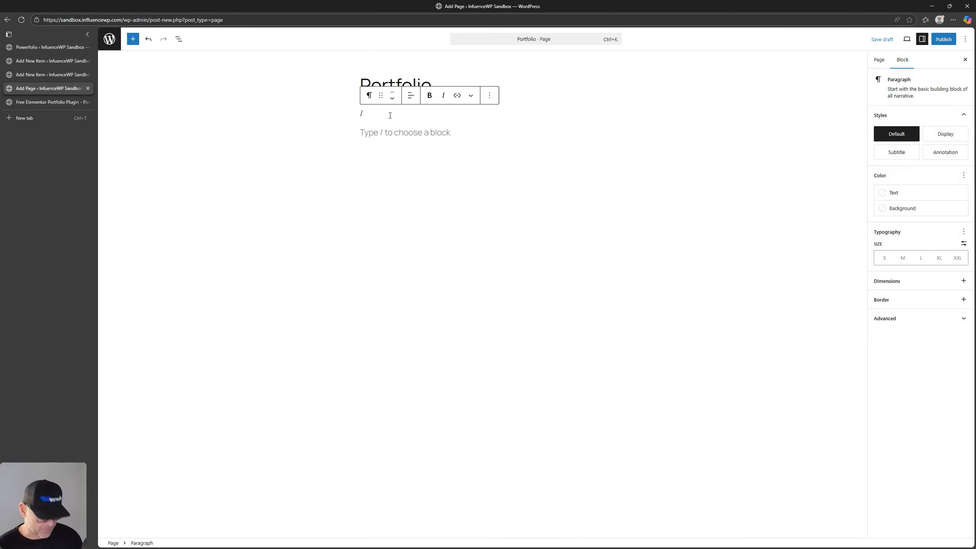
key(BackSpace)
text(/sh)
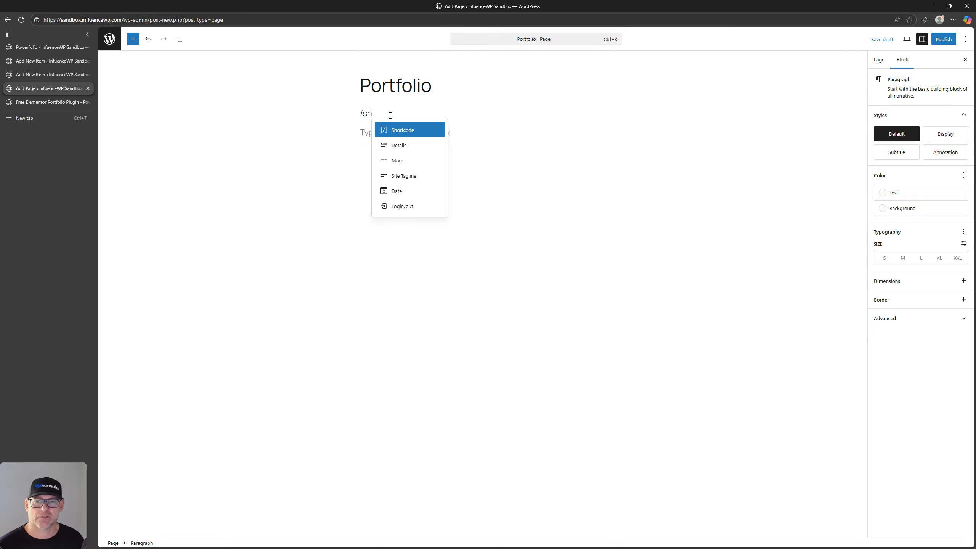
key(Return)
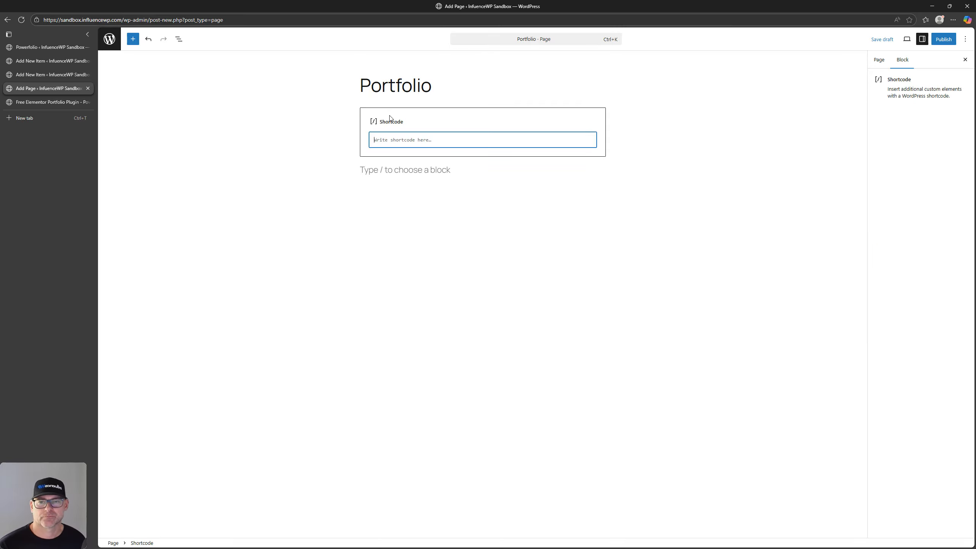
text([powerfolio])
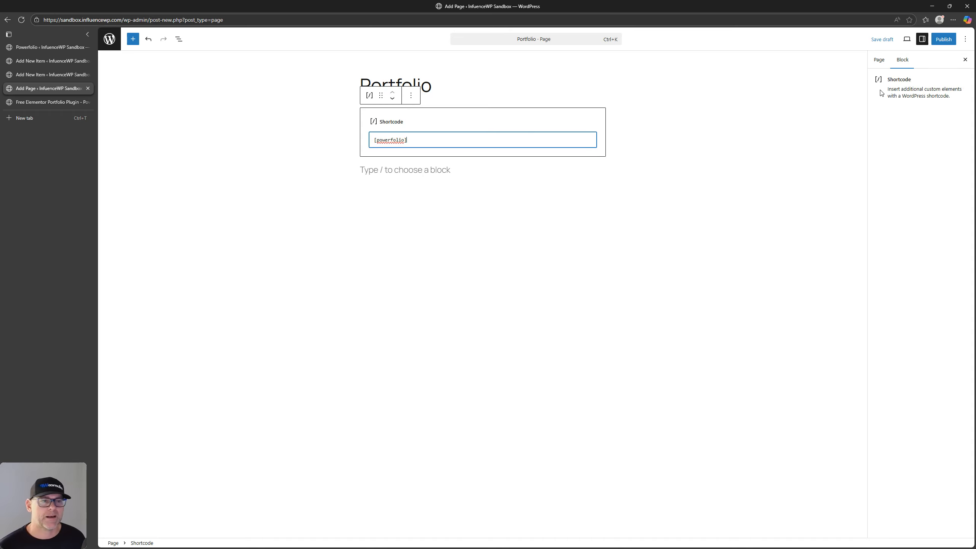
Publish the Portfolio page and open the live page in a new tab
click(944, 39)
click(944, 39)
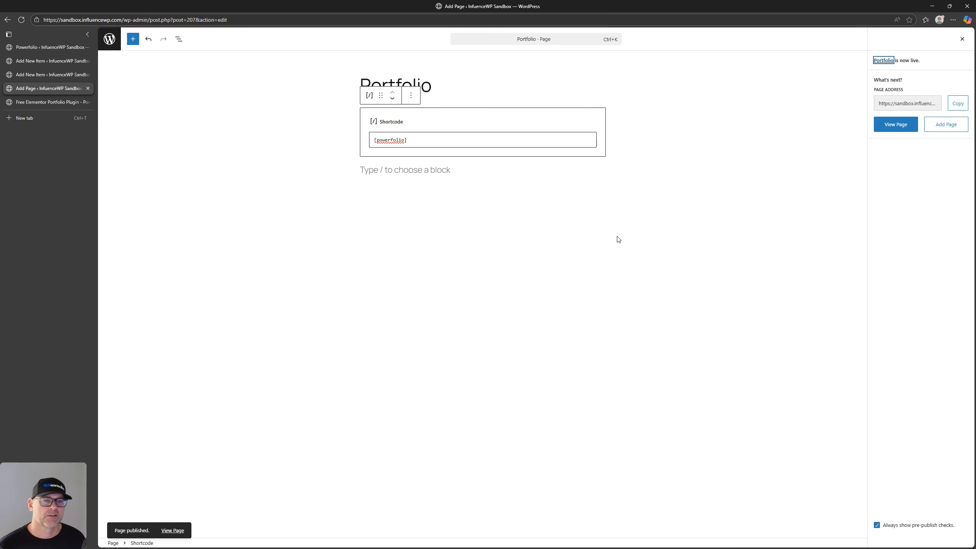
right_click(184, 533)
click(222, 404)
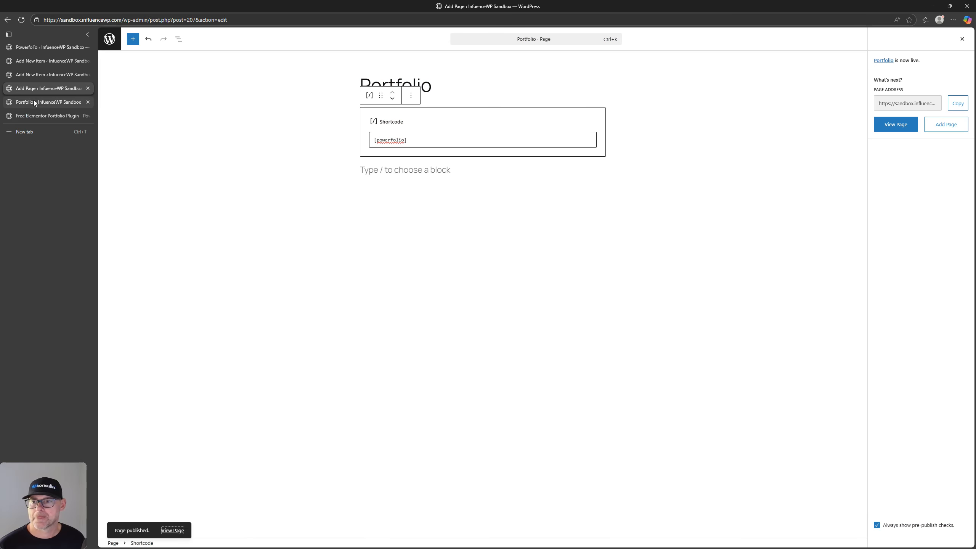
click(33, 102)
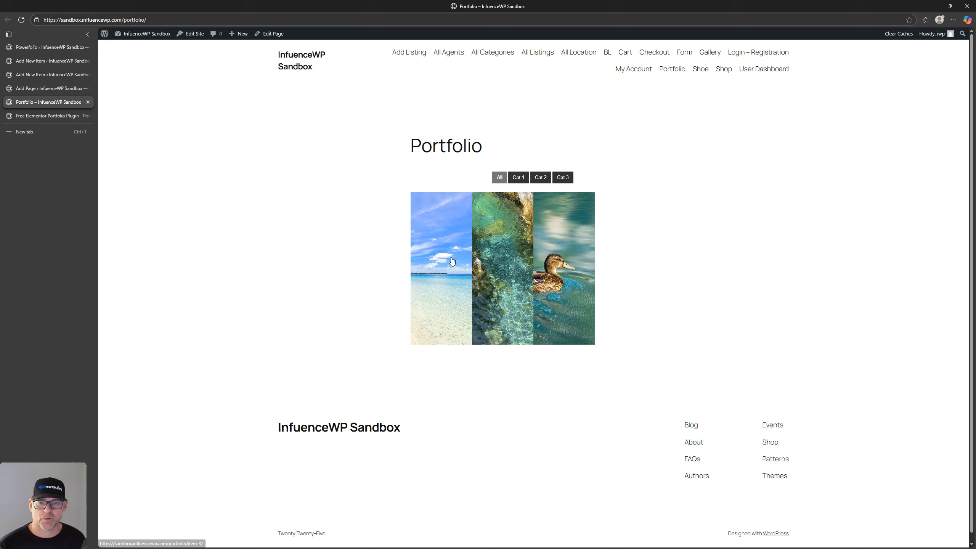
Test the live portfolio's Cat 1, Cat 2 and Cat 3 filters, and return to showing all items
click(515, 177)
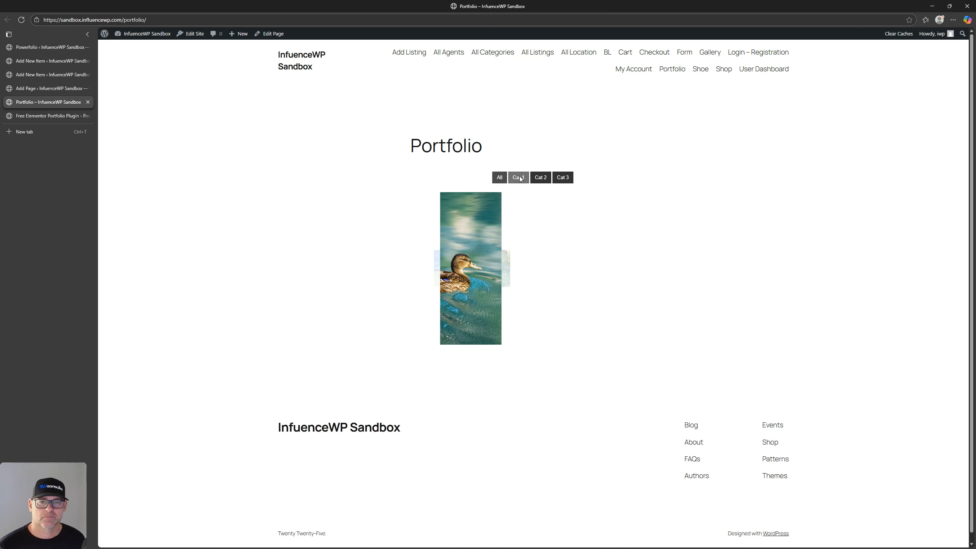
click(546, 180)
click(565, 179)
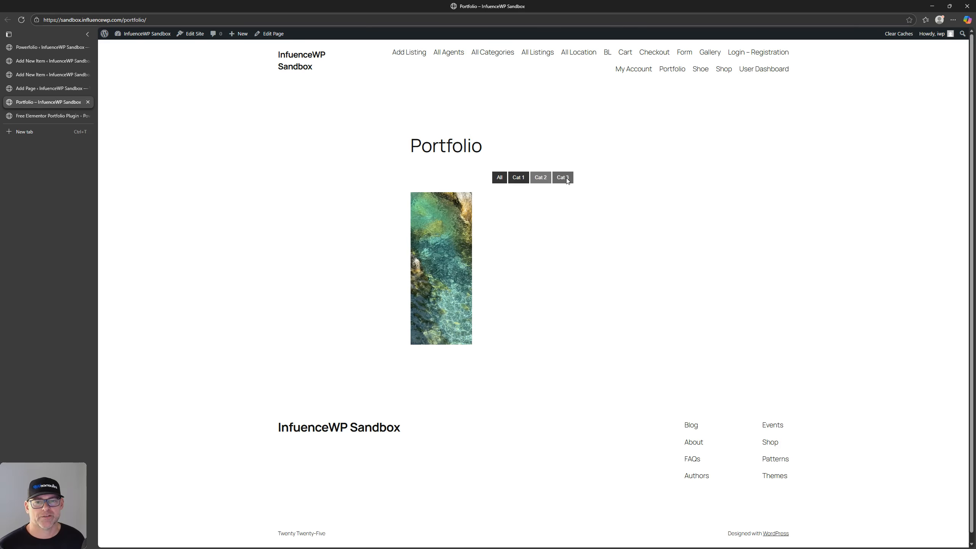
click(499, 178)
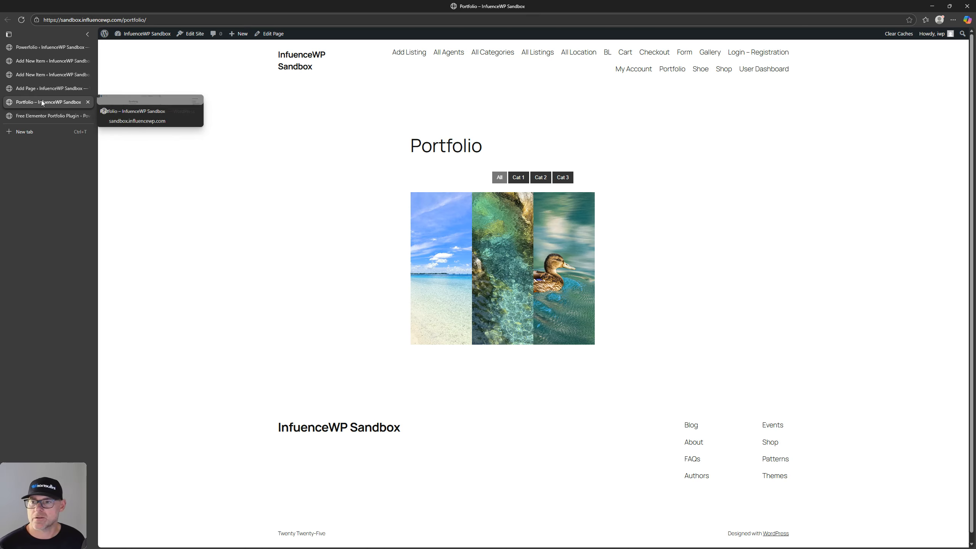
click(41, 88)
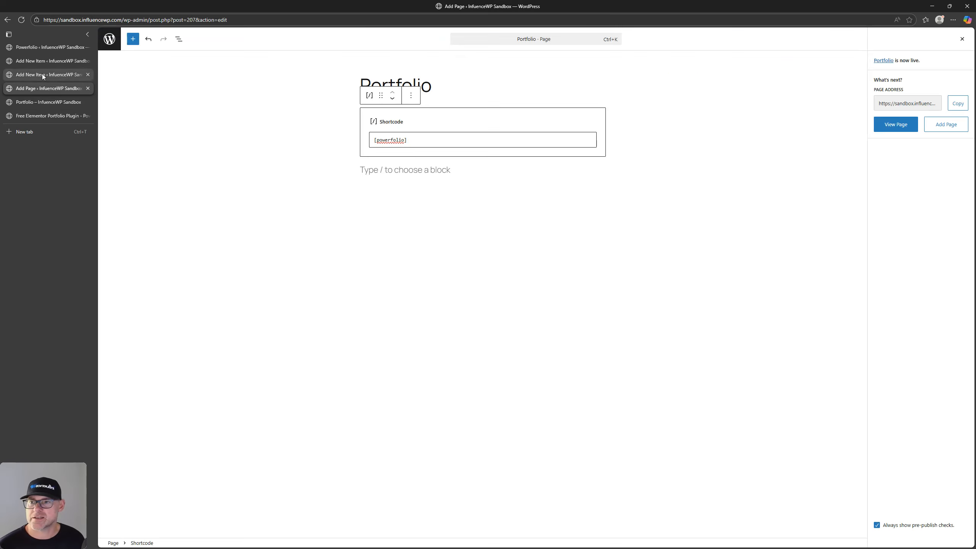
click(42, 74)
click(44, 60)
click(47, 75)
click(456, 109)
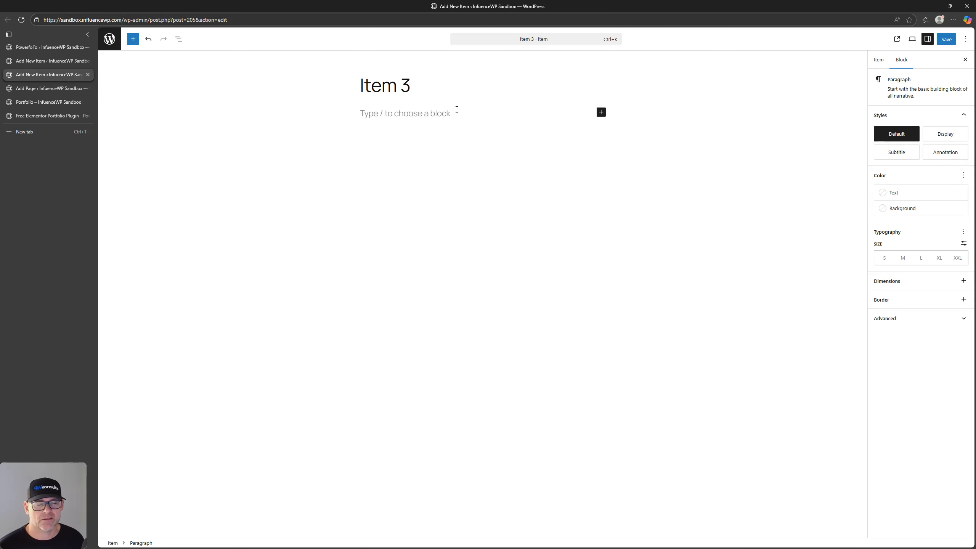
click(48, 102)
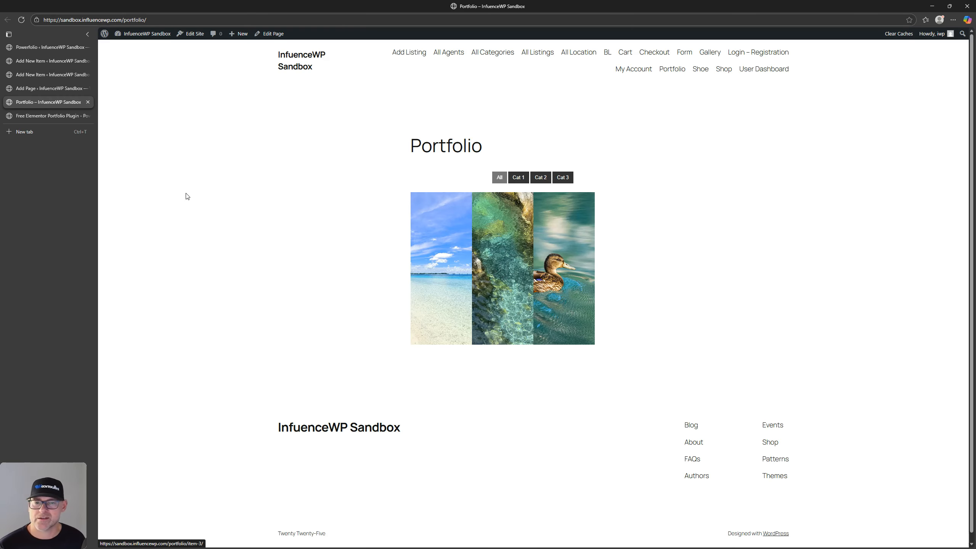
click(37, 115)
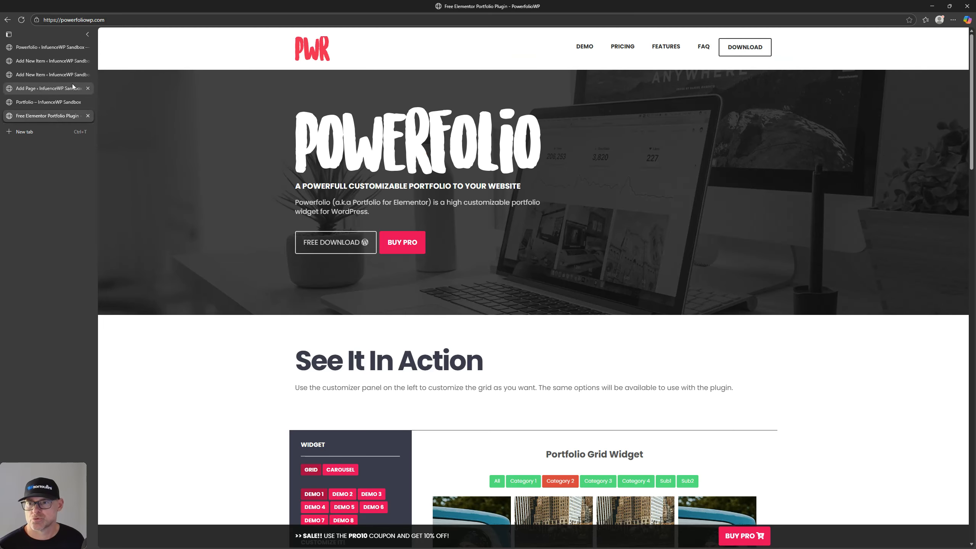
Copy the complete example shortcode with postsperpage, filter, style, link, column and margin options from the Powerfolio plugin page
click(49, 48)
scroll(289, 330, down, 2)
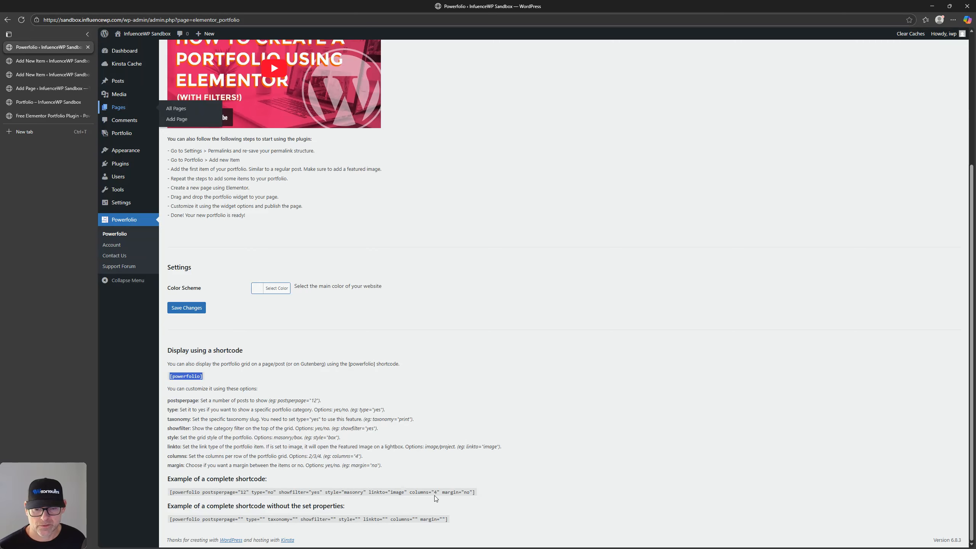
drag(169, 493, 476, 489)
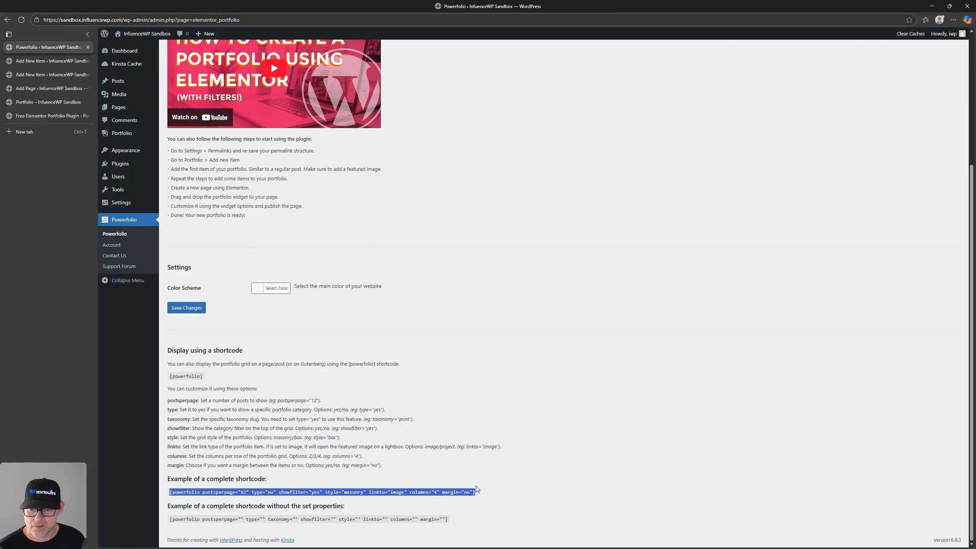
key(ctrl+c)
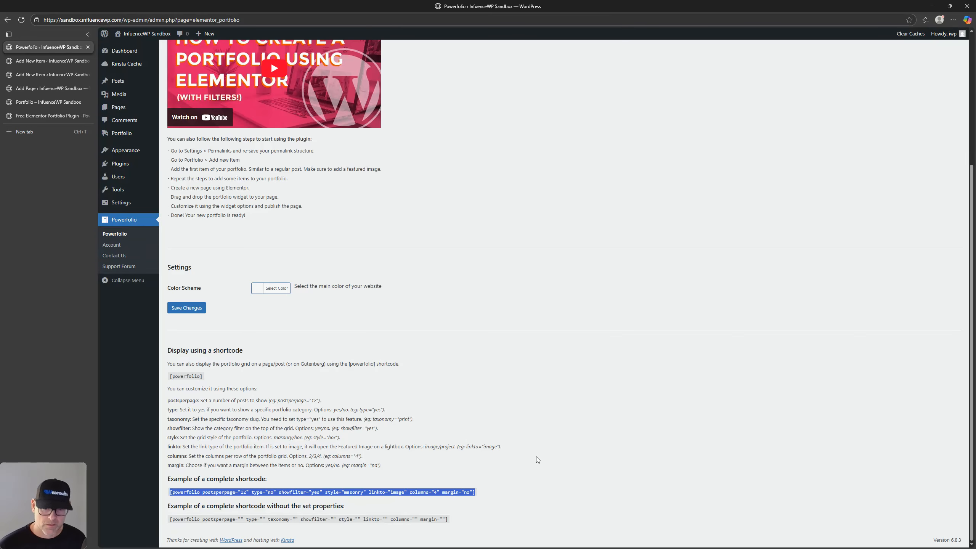
Try replacing the Portfolio page's shortcode with the complete example using masonry style, image links, 4 columns and no margin, and save the page
click(43, 102)
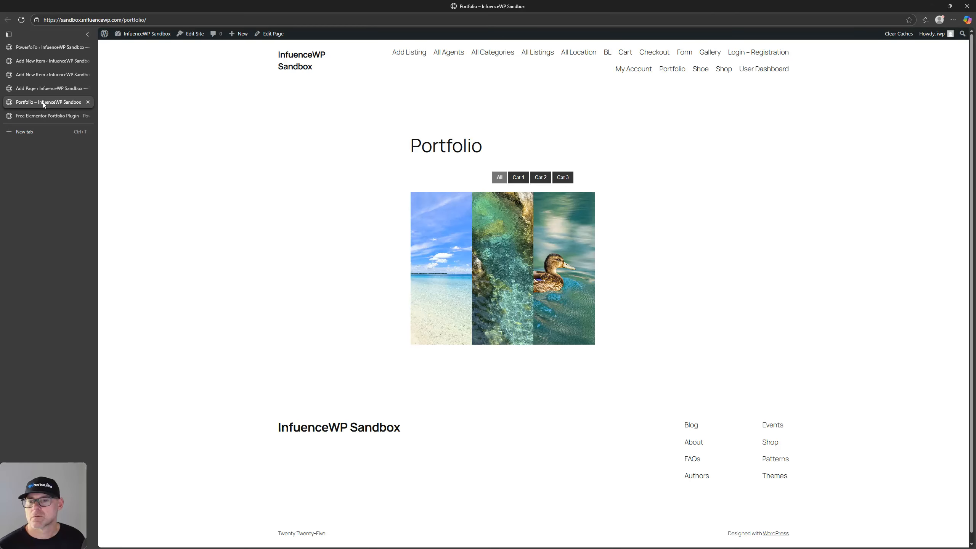
click(45, 49)
click(41, 87)
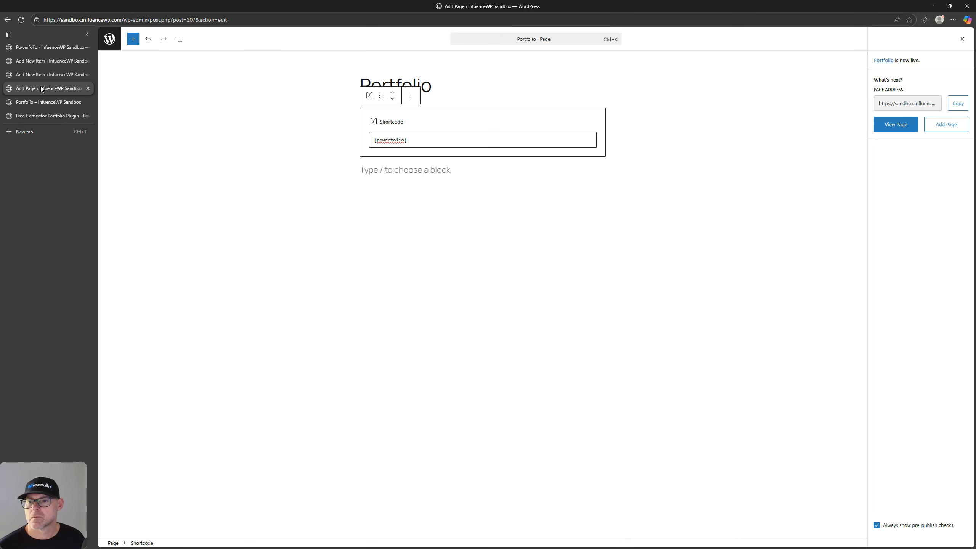
click(451, 138)
key(ctrl+a)
key(ctrl+v)
click(943, 38)
Reload the live Portfolio page to check the grid, and inspect the saved shortcode in the page editor
click(43, 101)
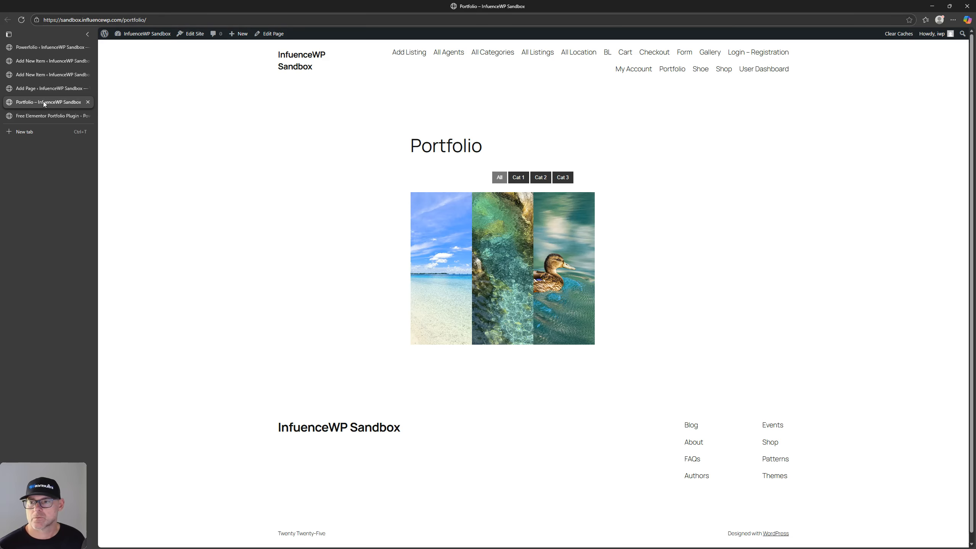
click(24, 20)
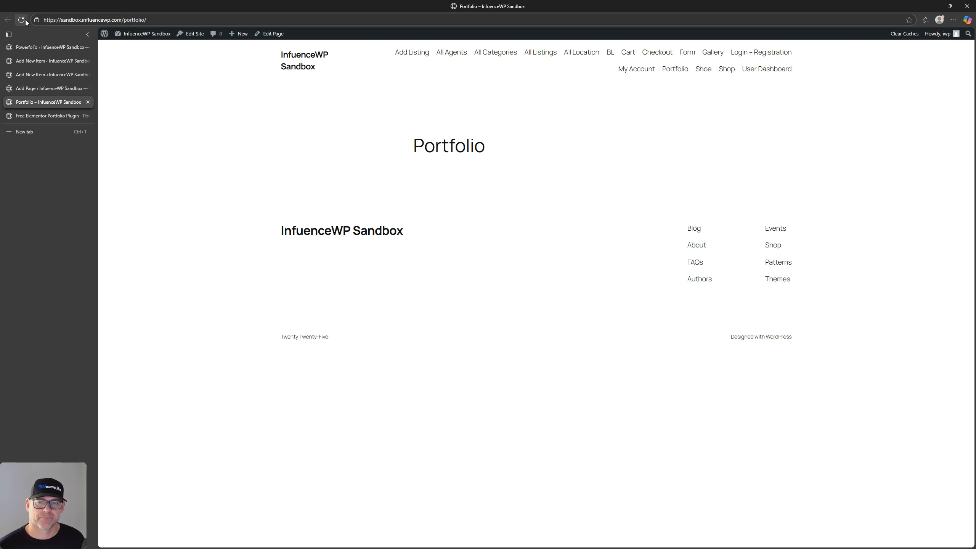
click(46, 66)
click(47, 75)
click(46, 91)
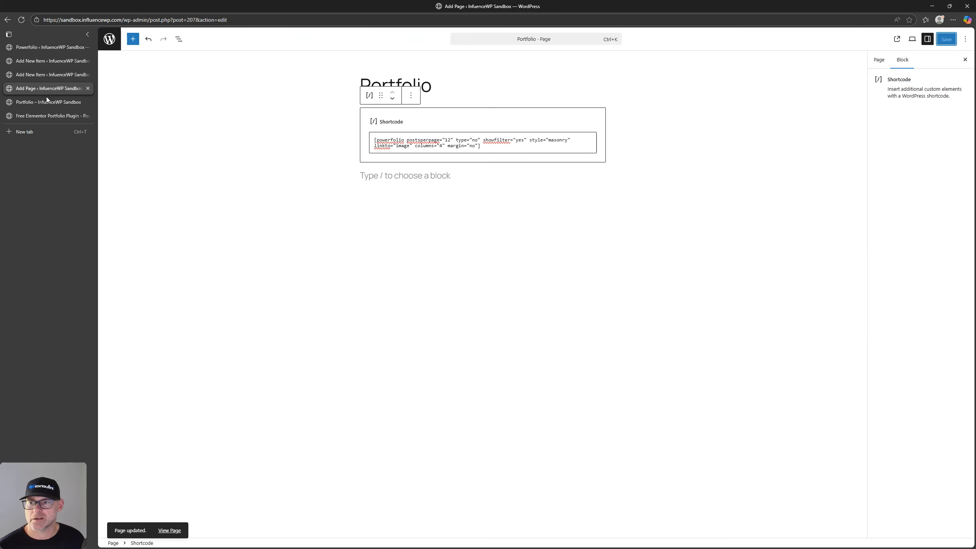
click(488, 148)
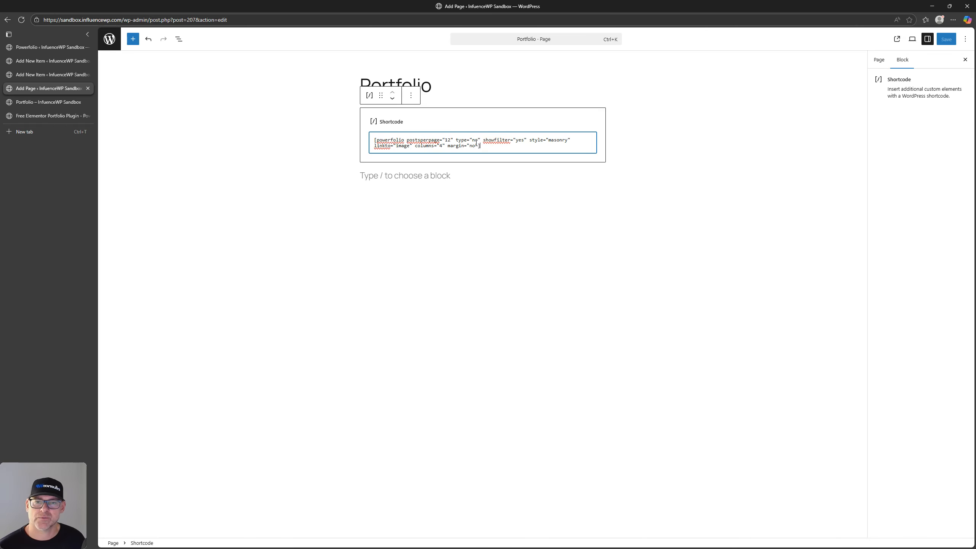
Copy the basic shortcode from the Powerfolio plugin page, replace the Portfolio page's shortcode with [powerfolio], and save the page
click(45, 48)
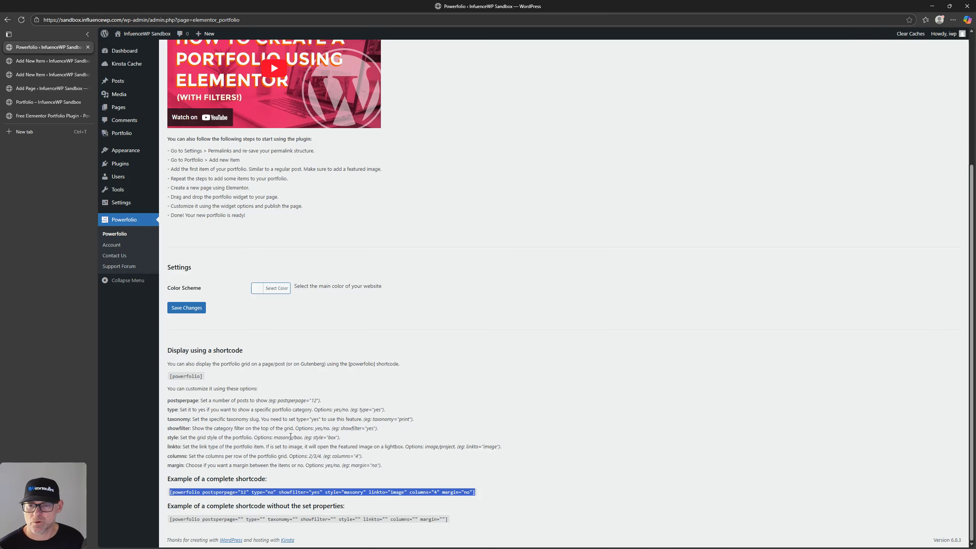
drag(202, 376, 173, 374)
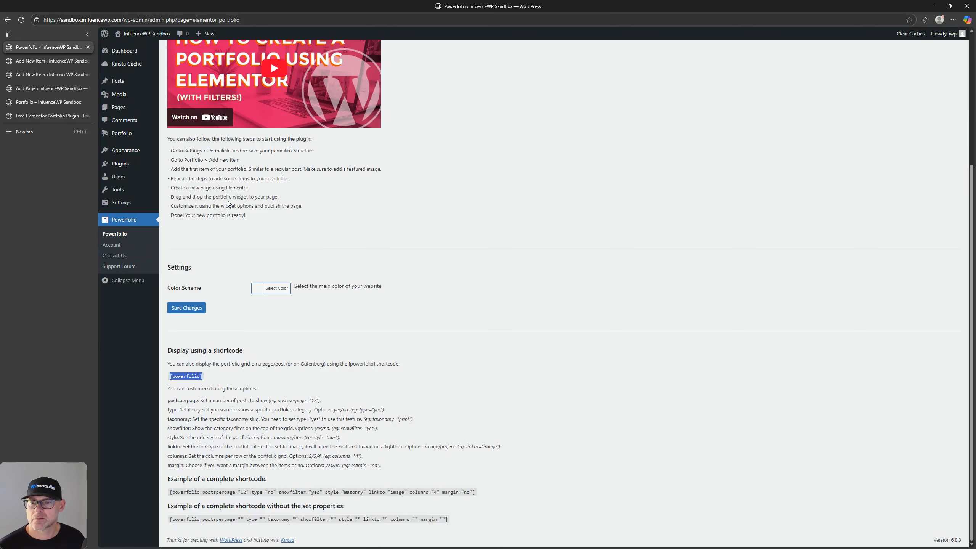
click(26, 102)
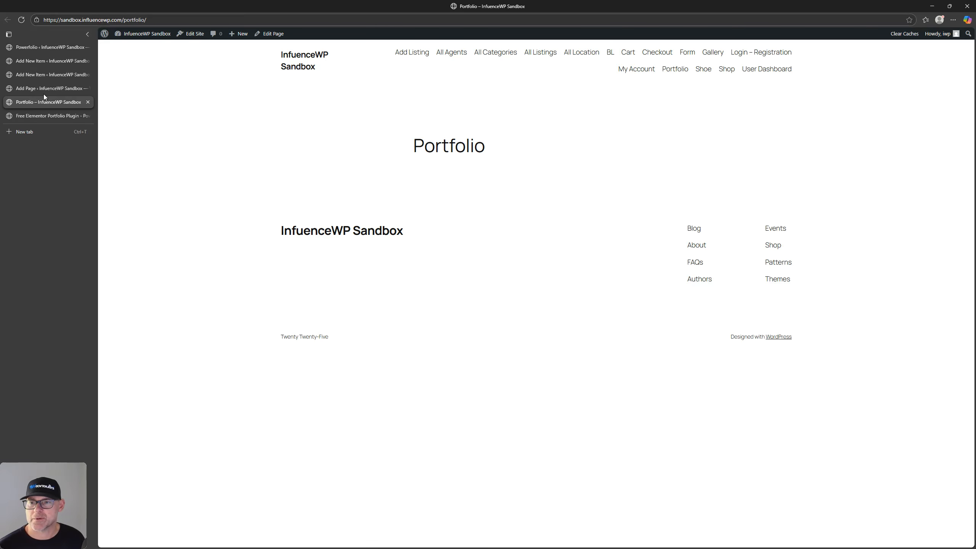
click(46, 62)
click(43, 48)
click(45, 61)
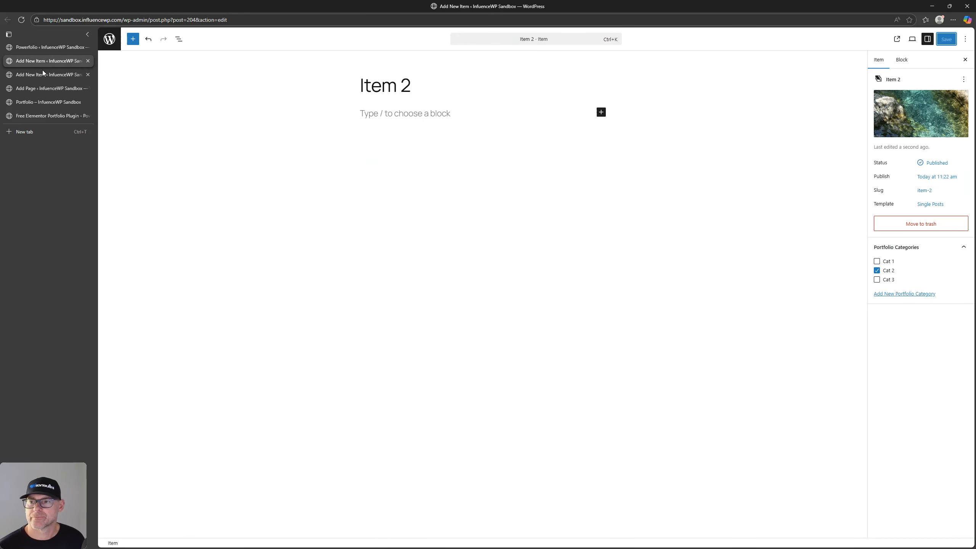
click(36, 101)
click(45, 90)
triple_click(394, 140)
text([powerfolio])
click(945, 42)
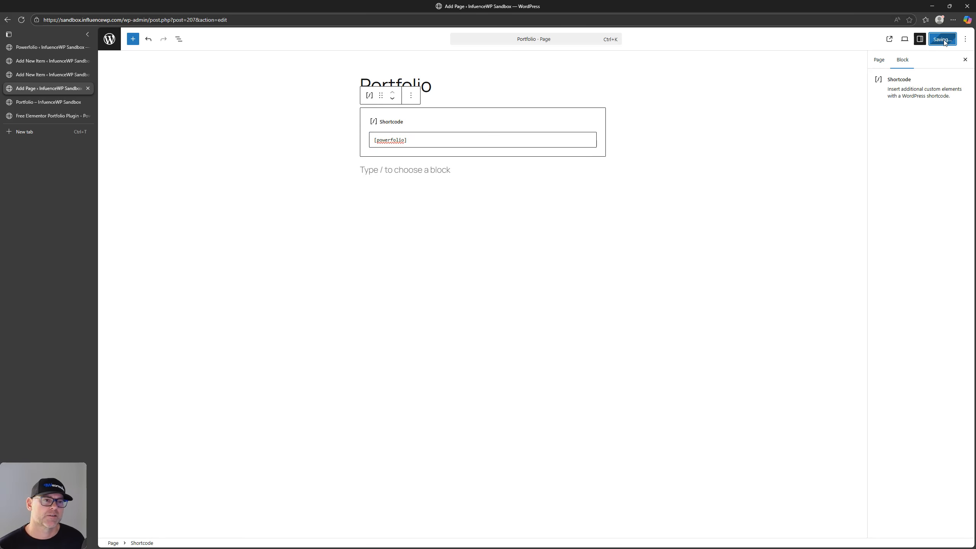
Reload the live Portfolio page and filter its items by Cat 3
click(53, 102)
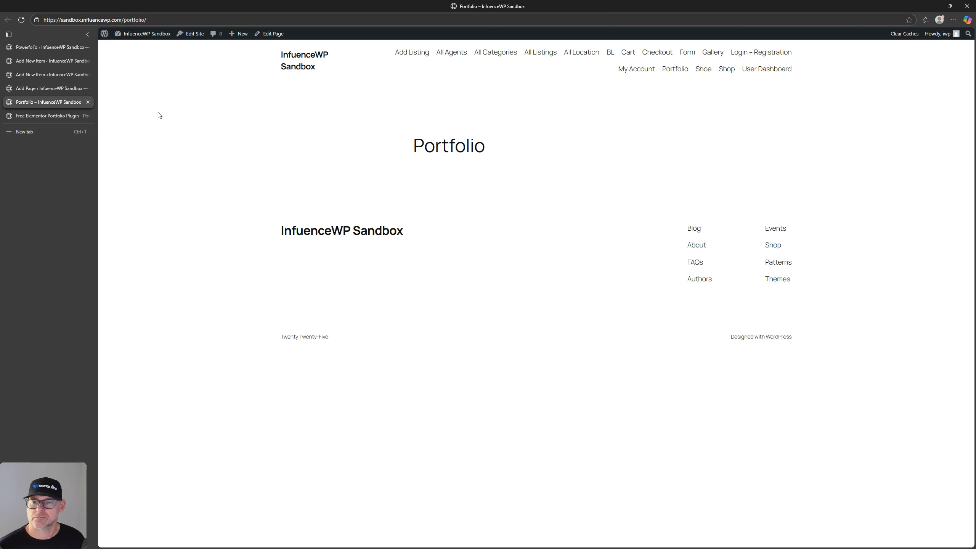
click(21, 19)
click(562, 178)
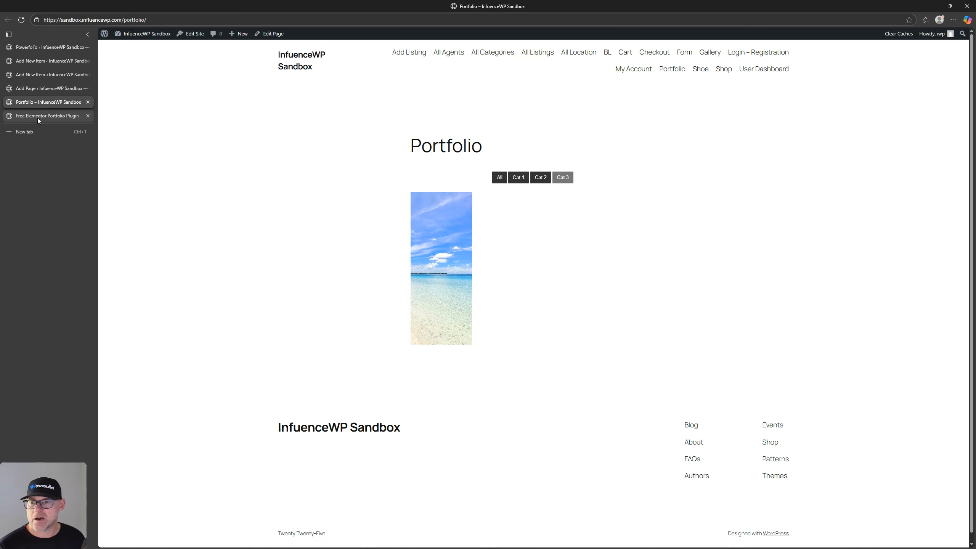
Open the site's Add Plugins page from the dashboard and search the plugin directory for elementor
click(44, 47)
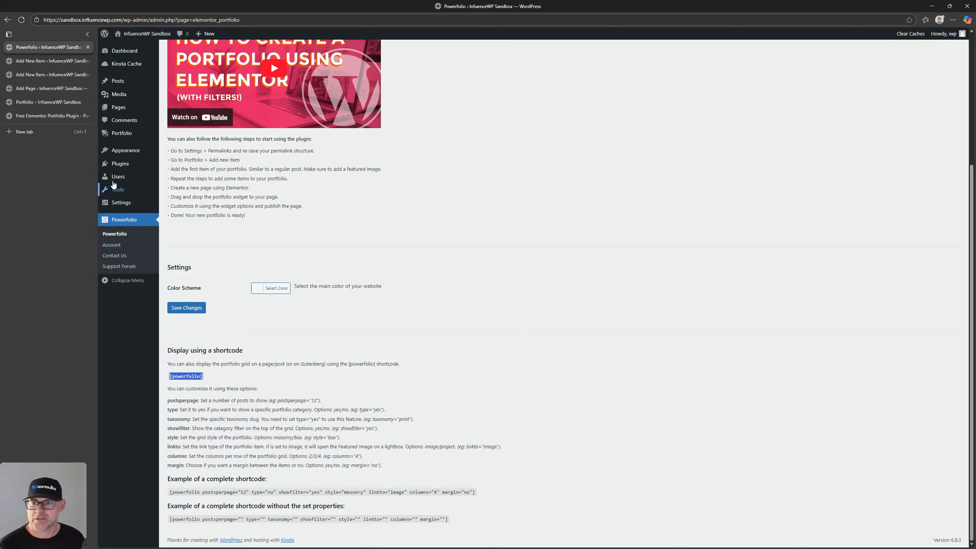
click(119, 166)
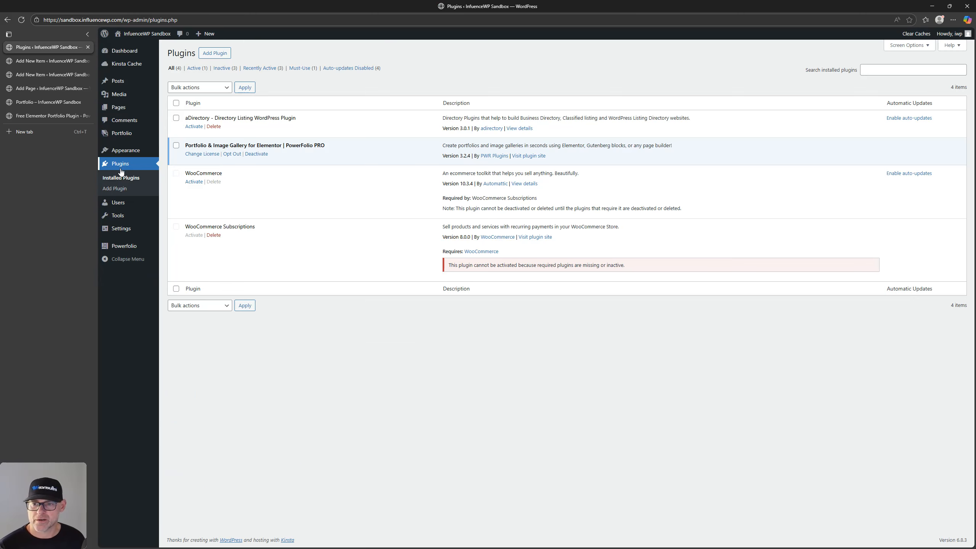
click(214, 53)
click(850, 75)
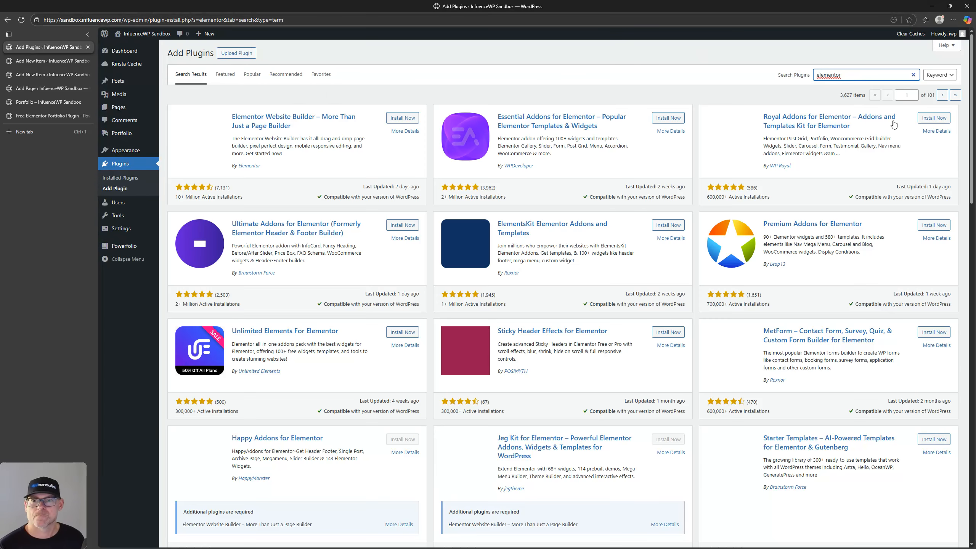
Install and activate the Elementor Website Builder plugin
click(400, 121)
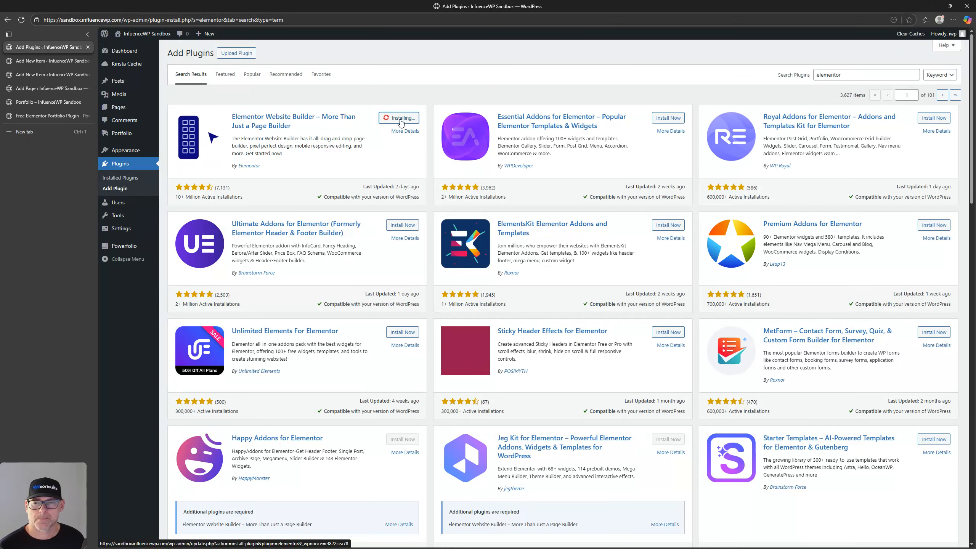
right_click(400, 121)
click(396, 120)
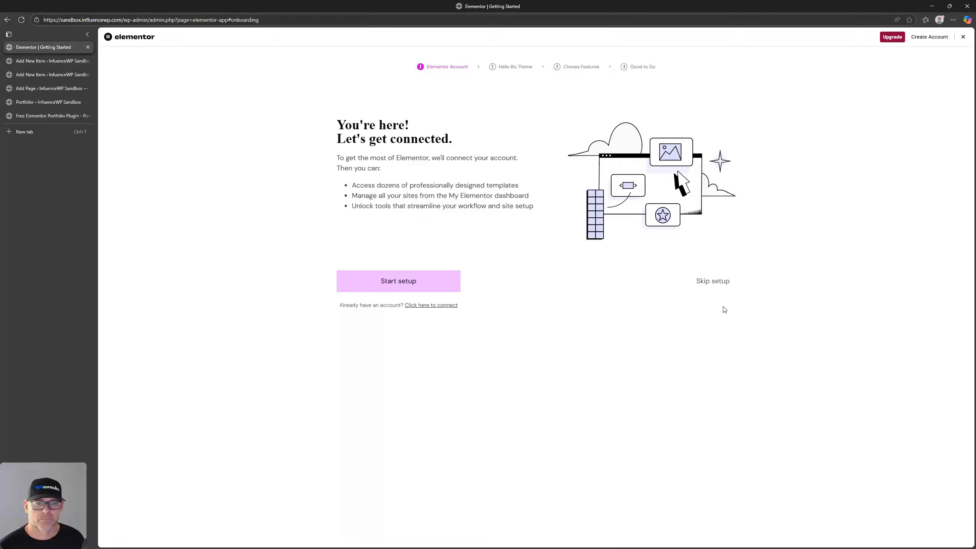
click(717, 280)
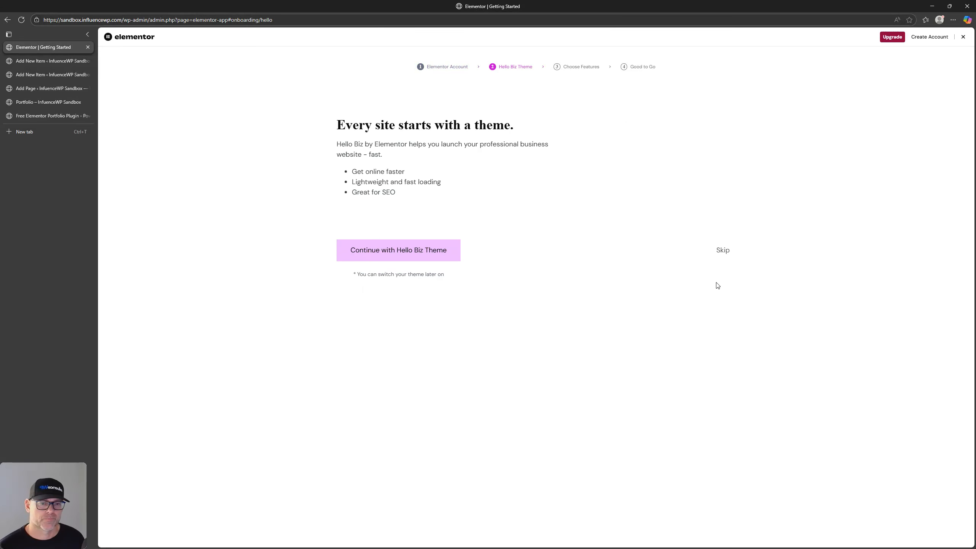
click(724, 280)
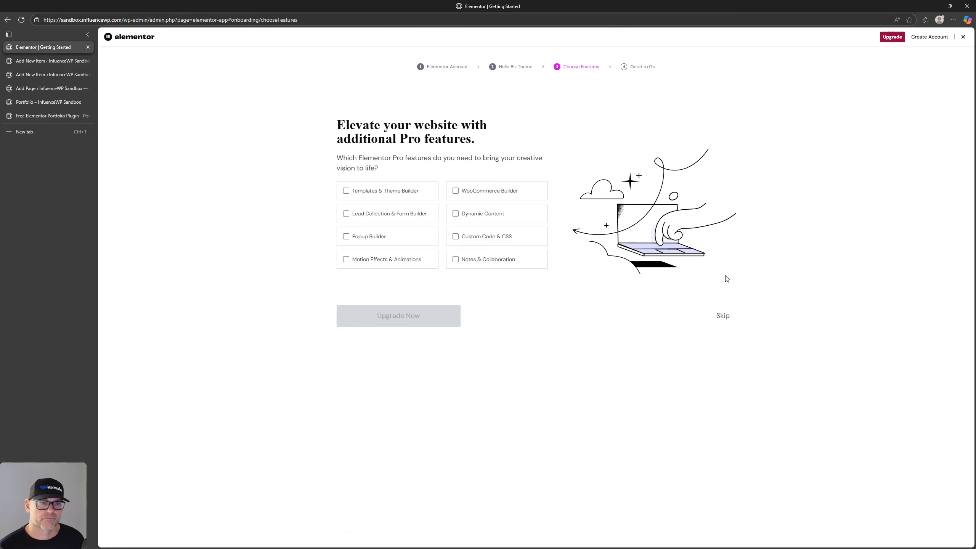
click(963, 36)
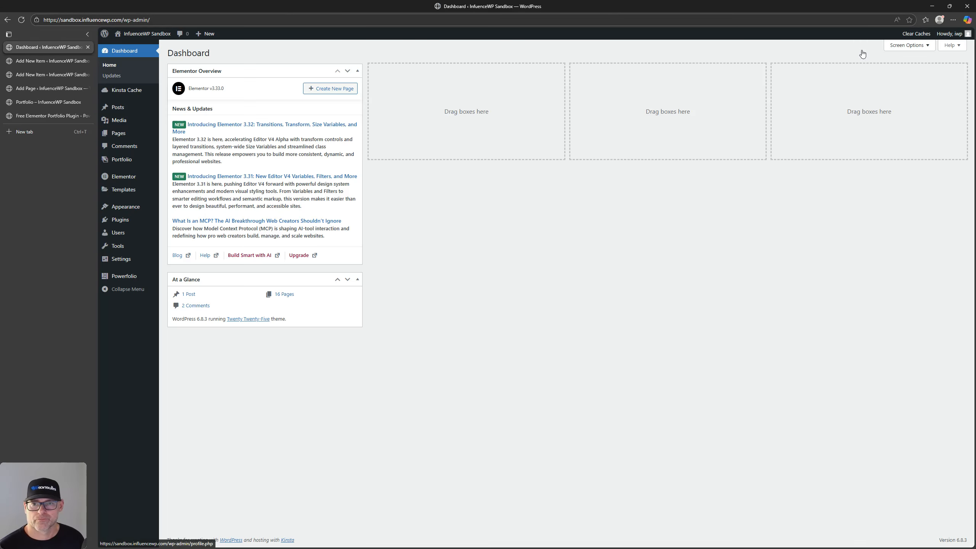
Open the Portfolio page for editing with Elementor and dismiss the AI notification
mouse_move(122, 134)
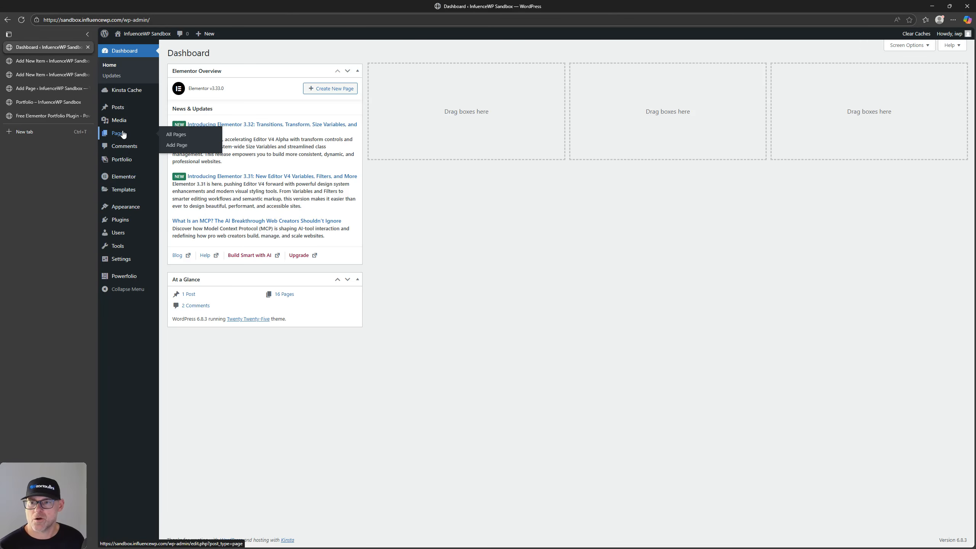
click(176, 136)
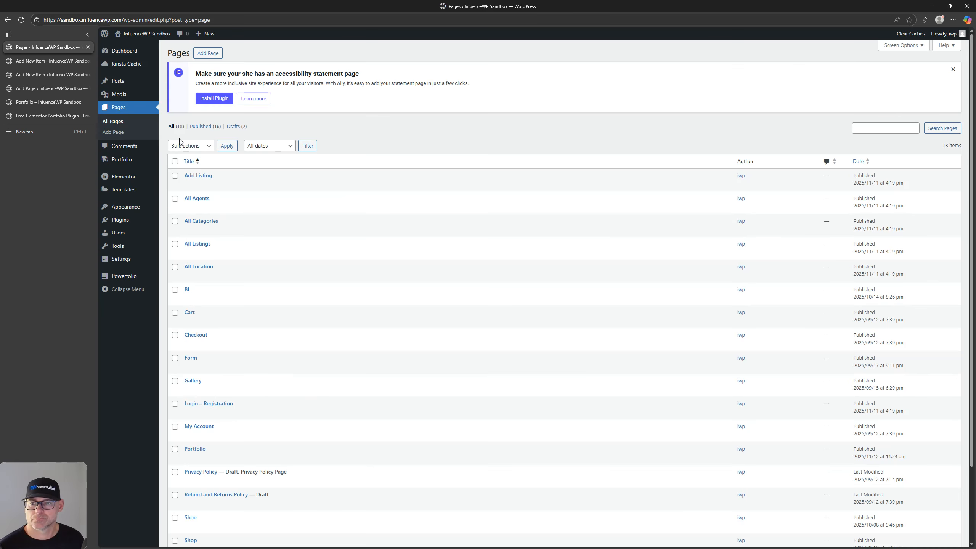
click(61, 89)
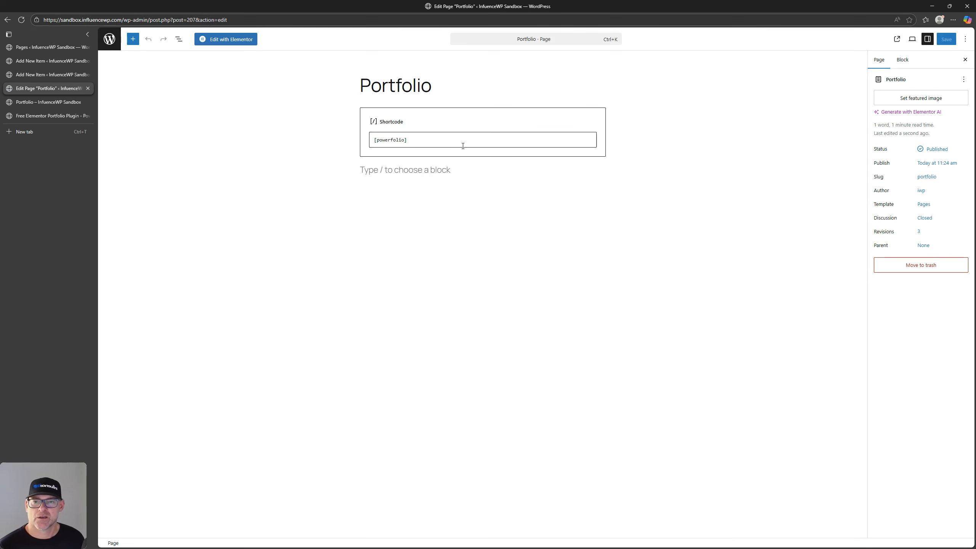
click(248, 40)
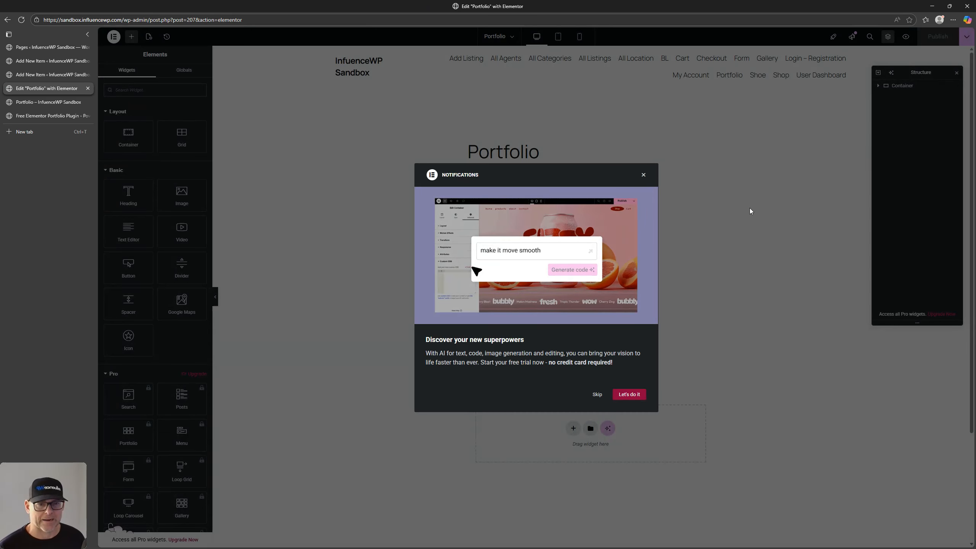
click(643, 175)
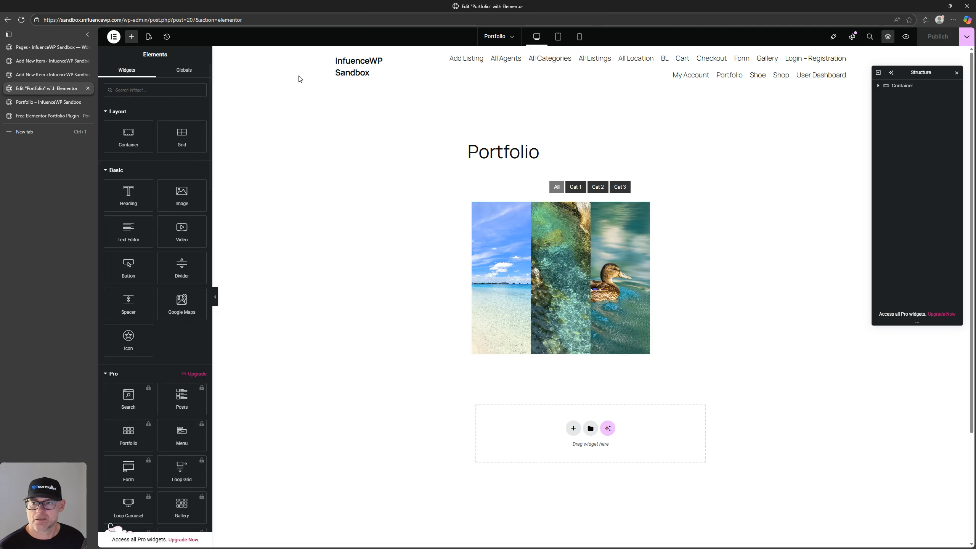
Replace the page's existing shortcode container with the Elementor Portfolio (Powerfolio) widget, searching the widgets for power
click(599, 164)
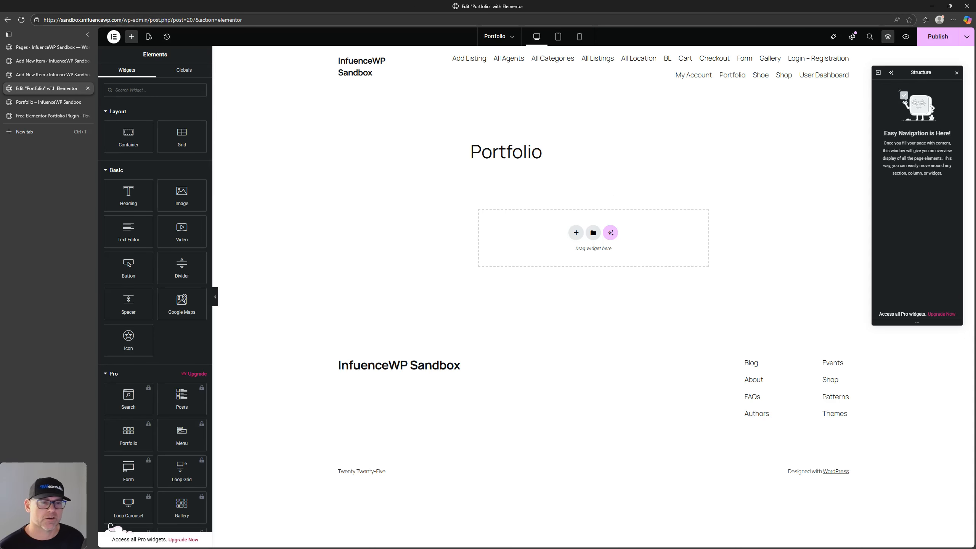
click(957, 72)
click(157, 86)
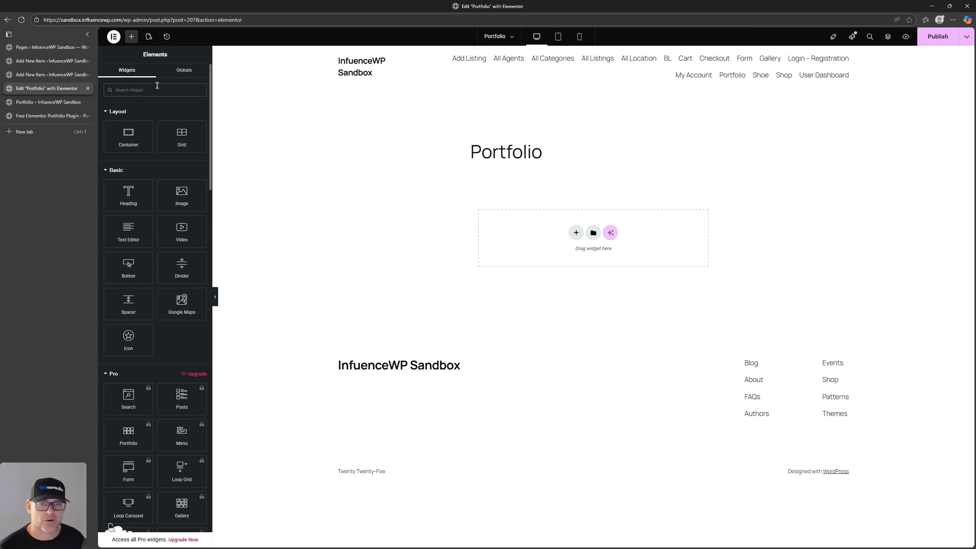
text(power)
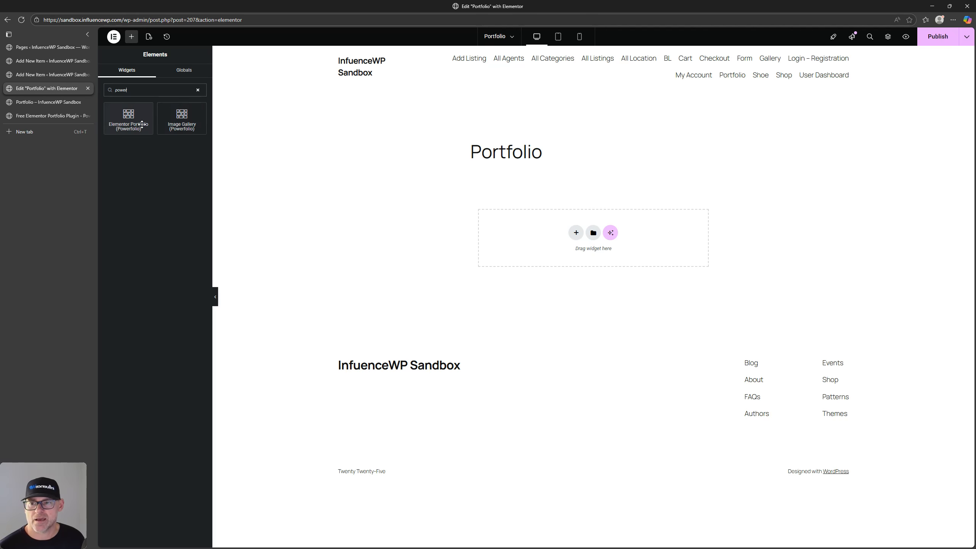
drag(131, 123, 516, 219)
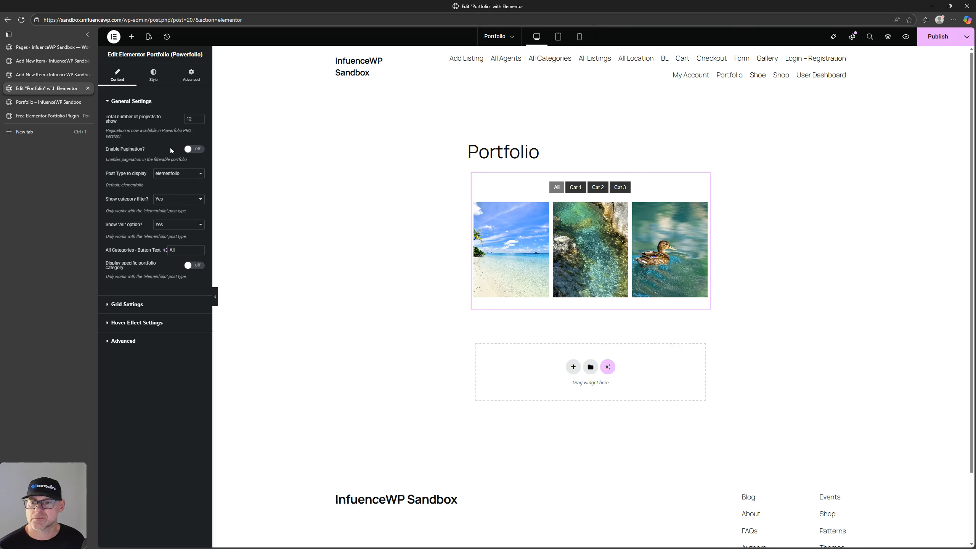
Check the post type setting of the portfolio widget and open its grid settings
click(168, 175)
click(168, 175)
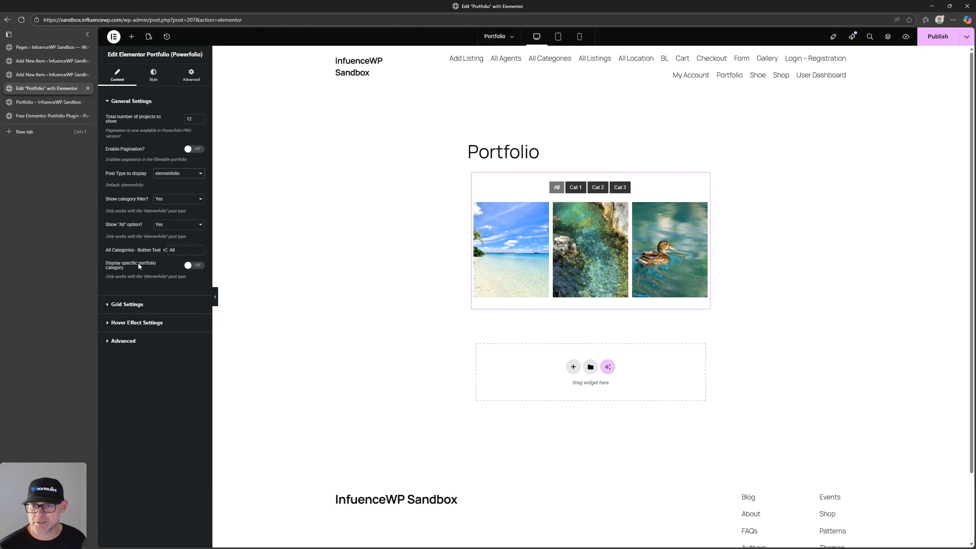
click(119, 306)
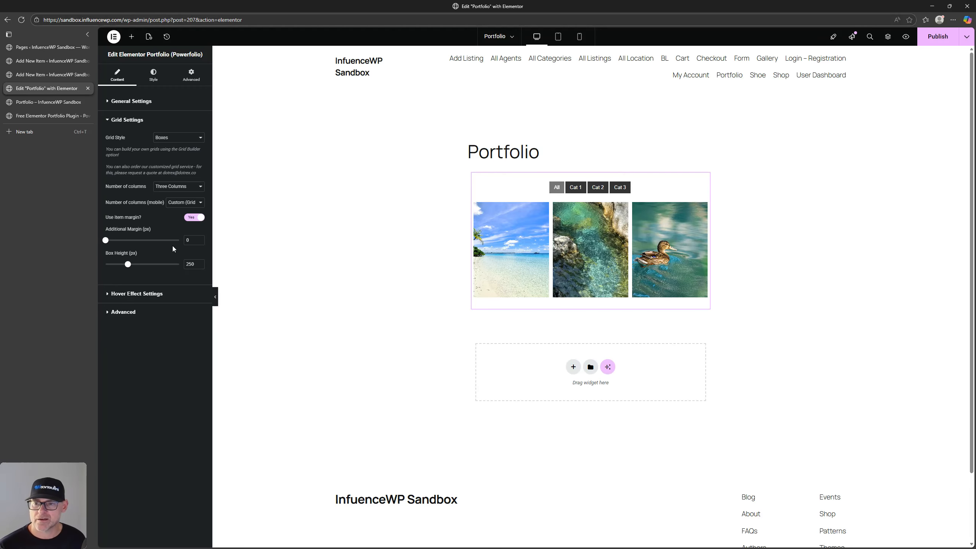
Try the Grid Builder and Masonry grid styles on the portfolio widget, comparing the layouts
click(171, 138)
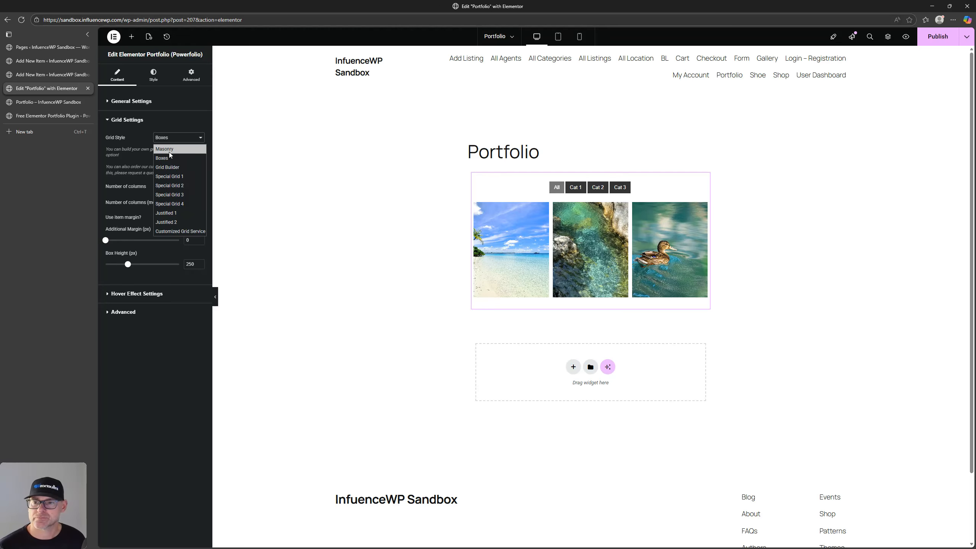
click(174, 168)
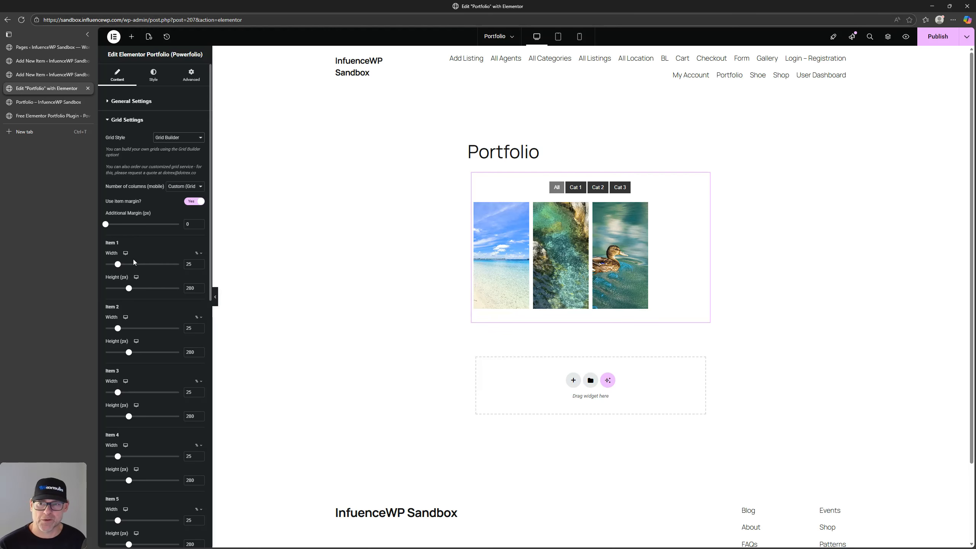
click(178, 137)
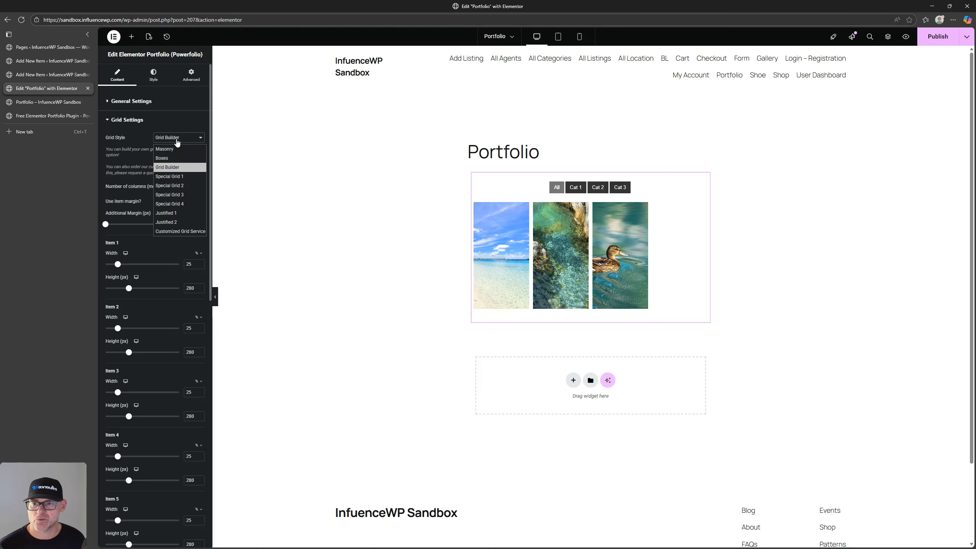
click(174, 152)
click(180, 138)
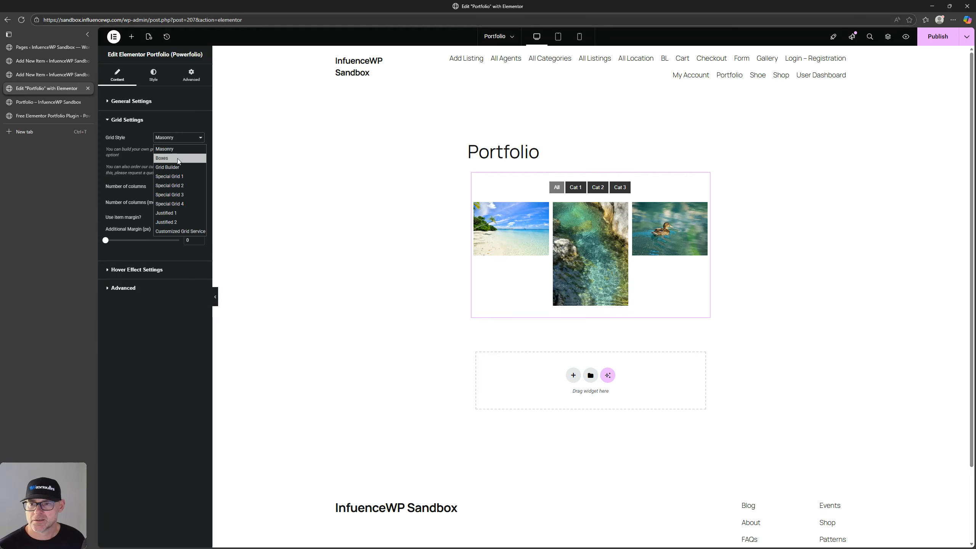
click(178, 165)
Examine the Grid Builder's mobile column choices and its per-item width and height settings
click(184, 186)
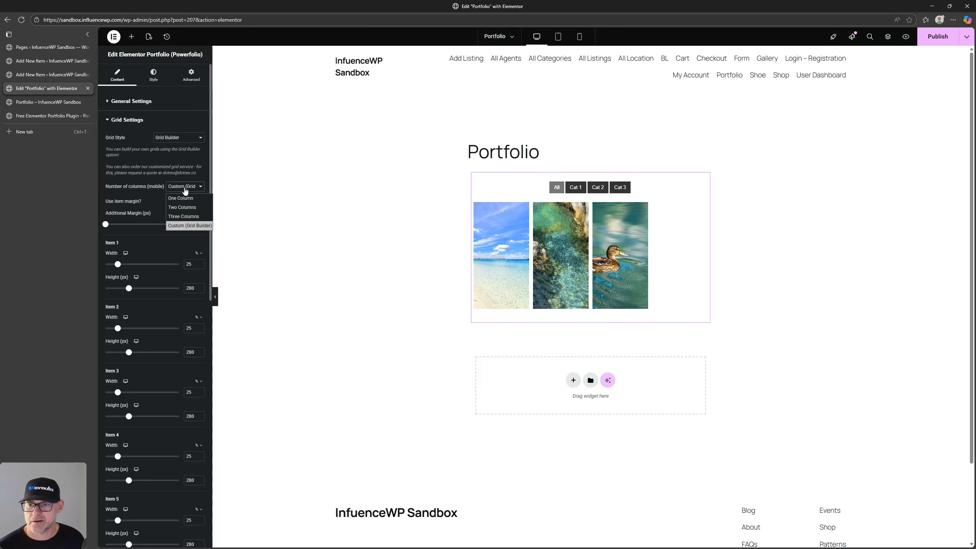
click(168, 161)
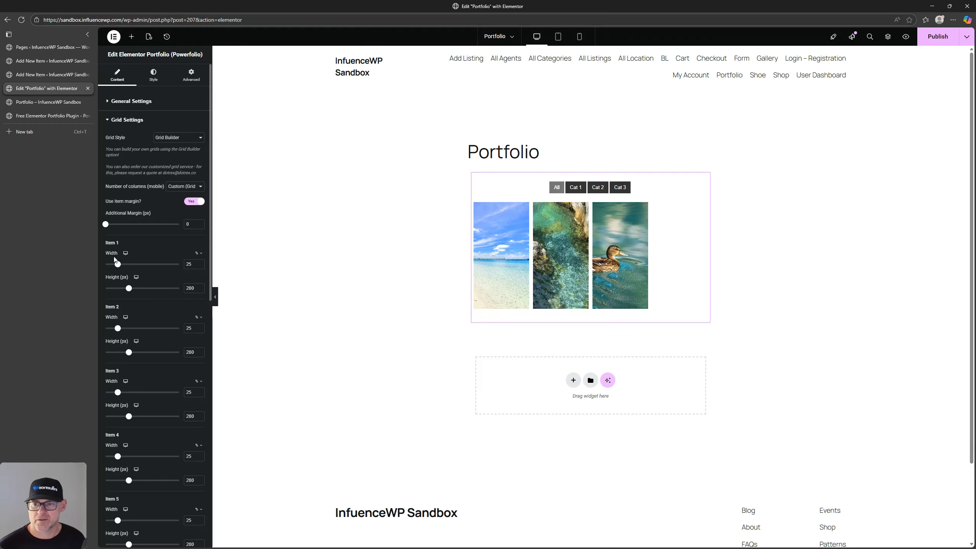
key(ctrl)
key(ctrl)
scroll(158, 303, down, 8)
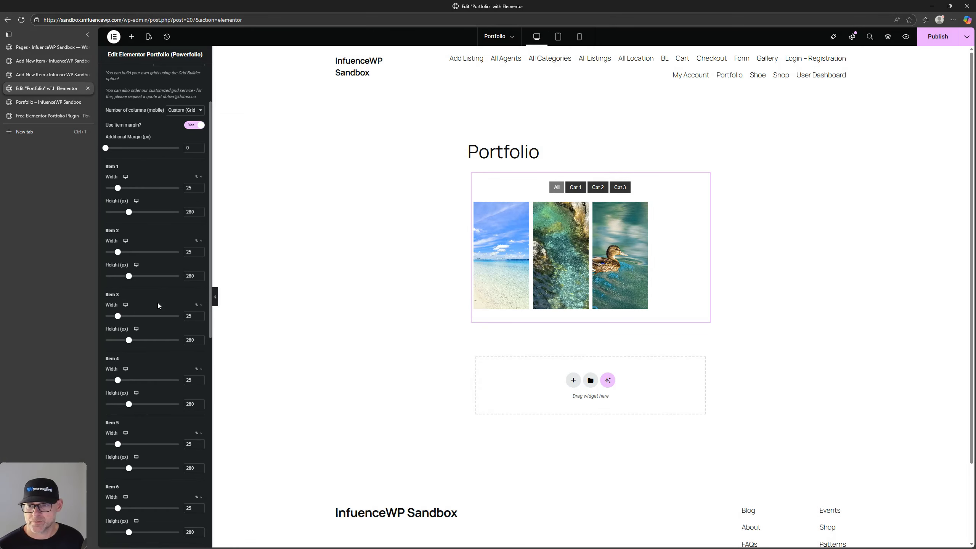
scroll(159, 306, up, 8)
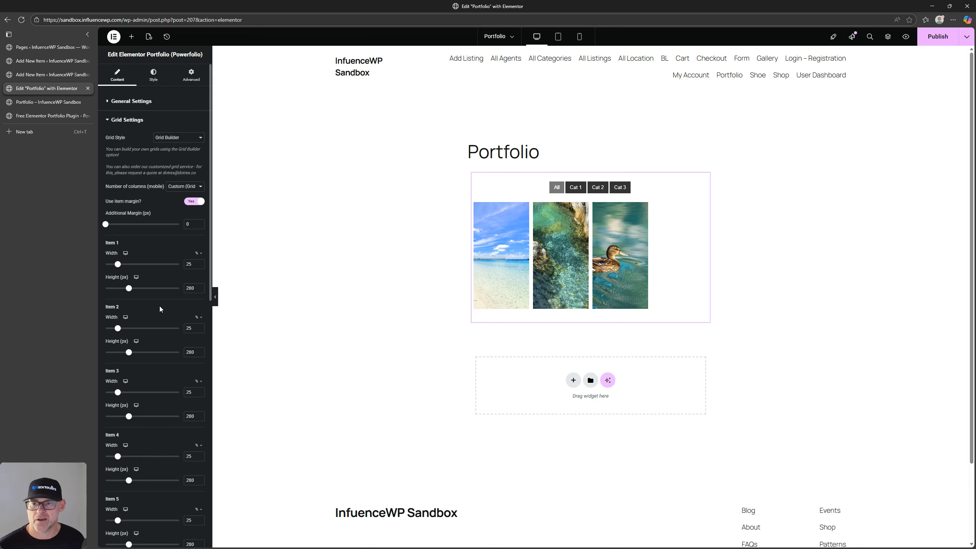
Set the portfolio's grid style to Boxes and its number of columns to Two Columns
click(177, 138)
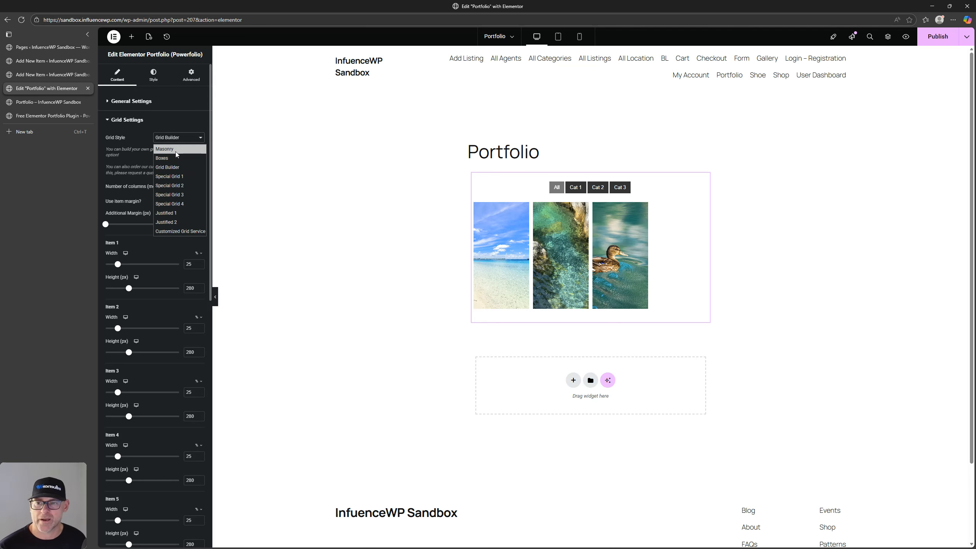
click(174, 157)
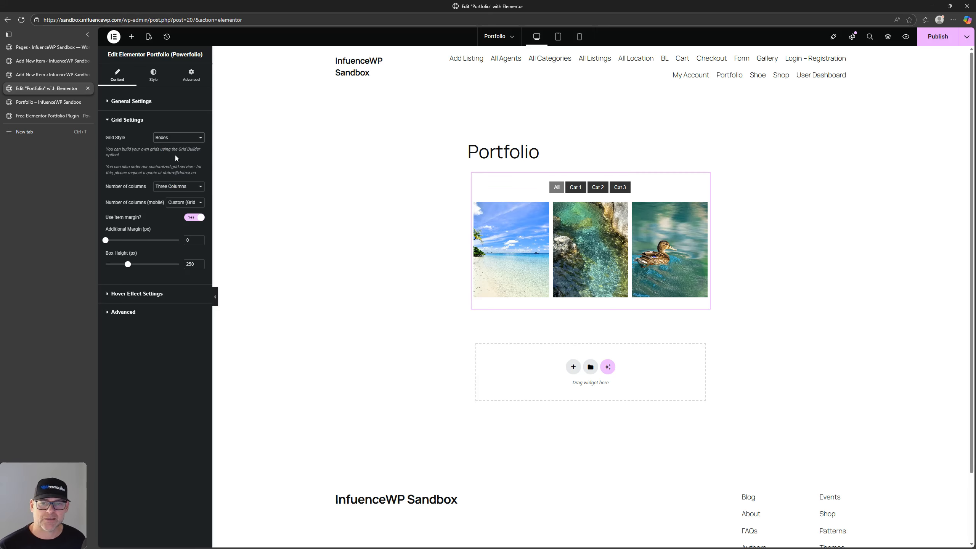
click(174, 189)
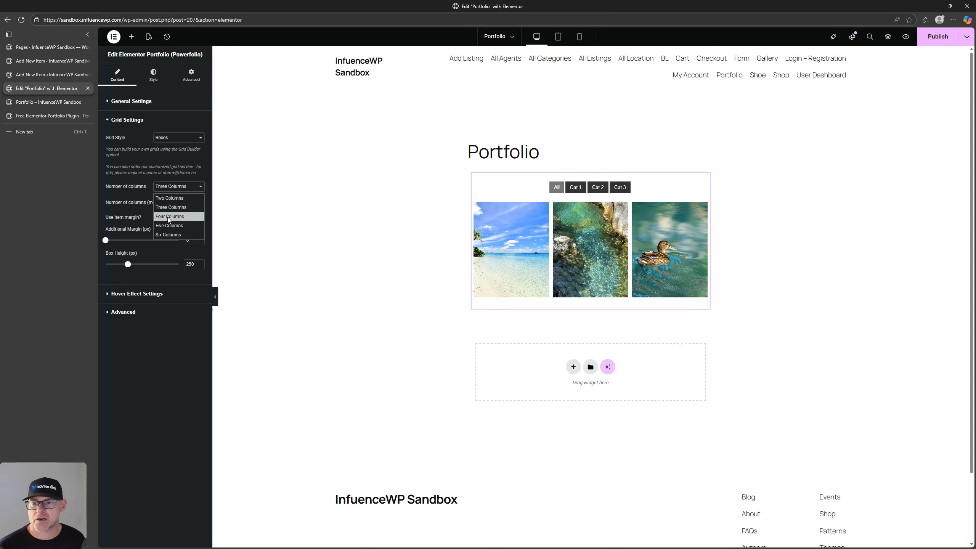
click(175, 198)
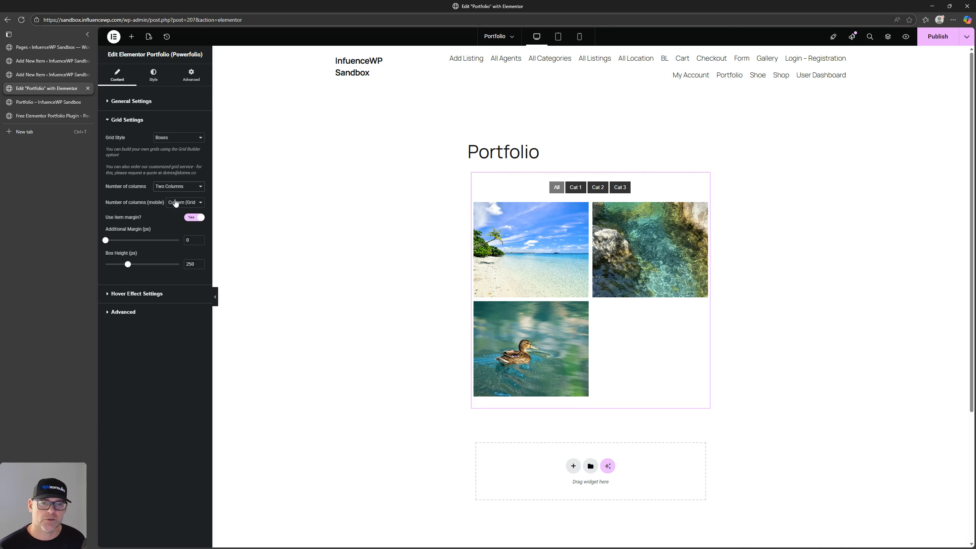
Check the mobile column choices, then try a wider additional margin between the portfolio items and clear its value
click(184, 208)
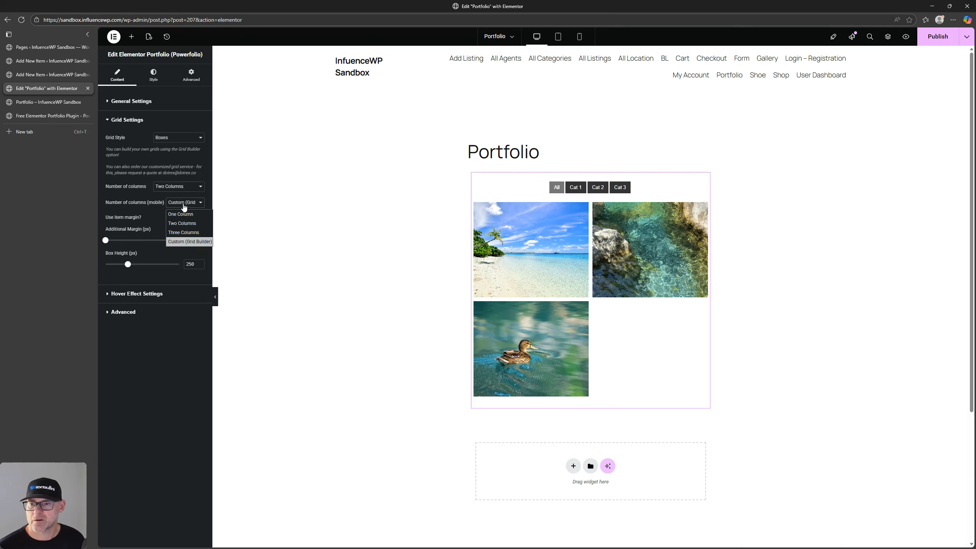
click(184, 208)
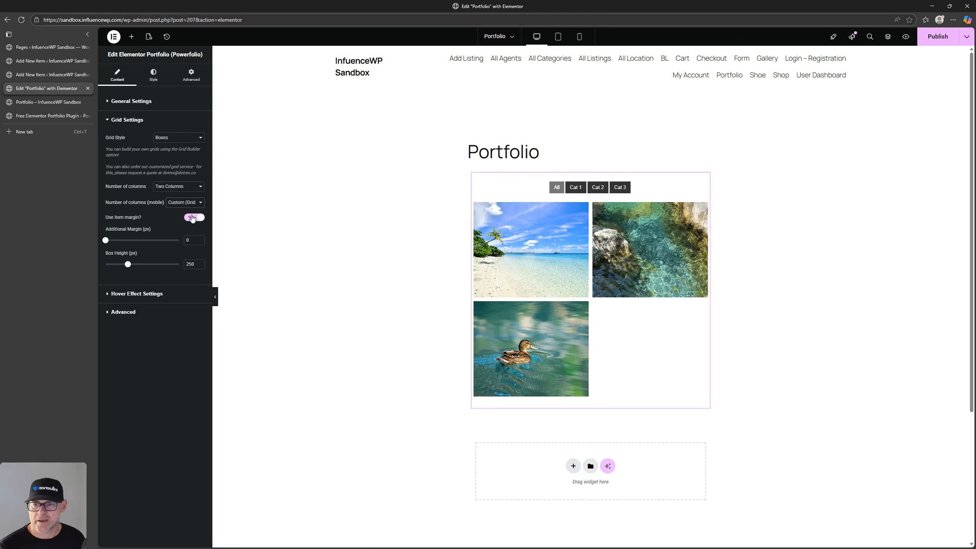
mouse_move(106, 241)
mouse_down()
mouse_move(175, 241)
mouse_move(88, 234)
mouse_up()
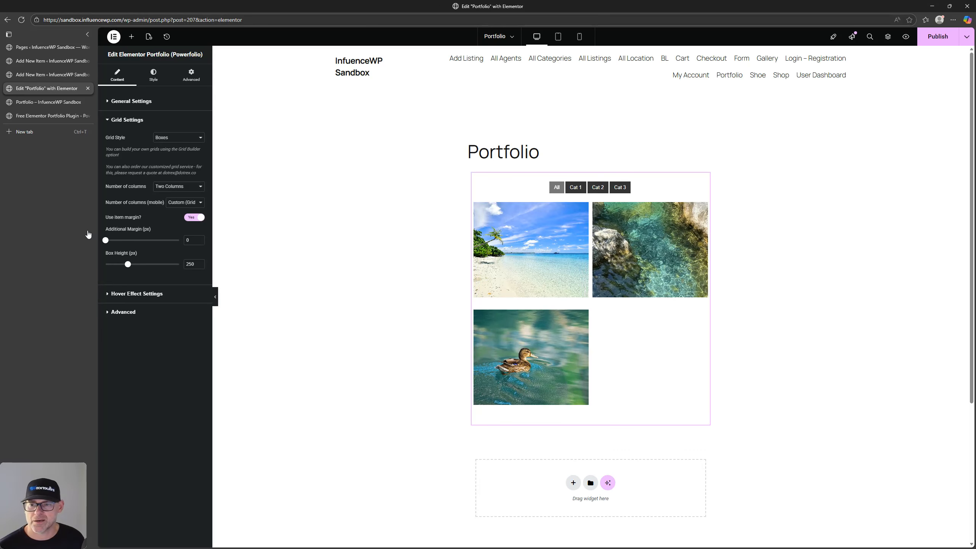
right_click(191, 239)
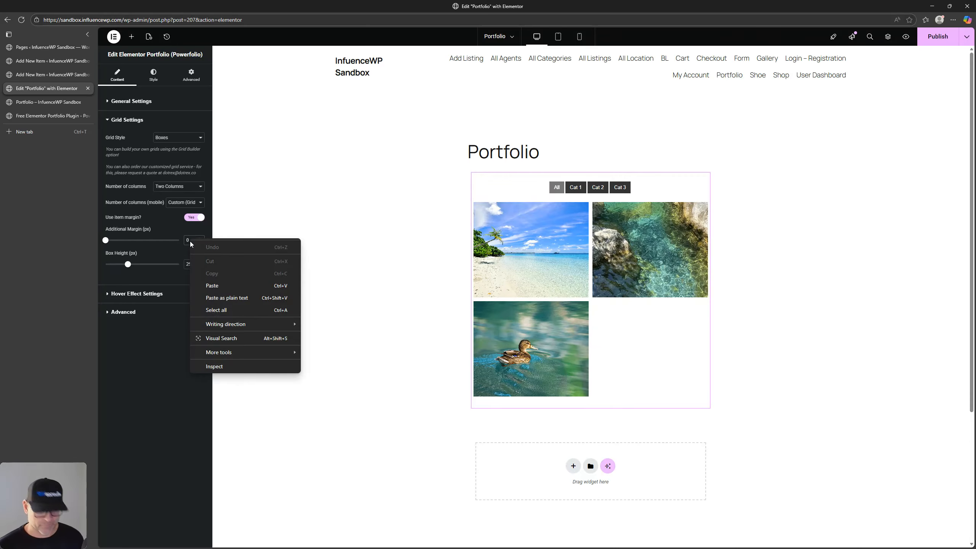
click(189, 239)
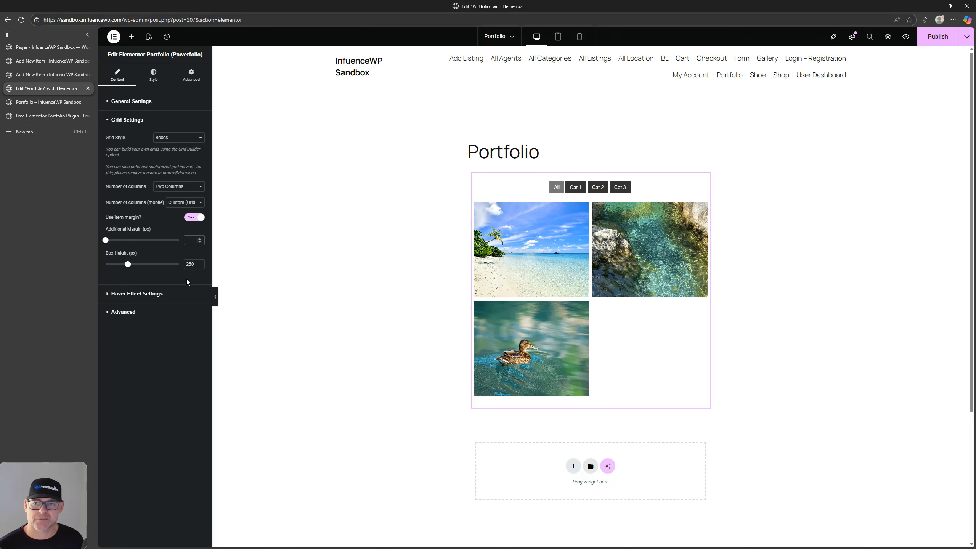
Try a taller box height for the portfolio items and reset it to 250 px
drag(128, 265, 161, 268)
scroll(322, 286, down, 5)
scroll(323, 288, up, 1)
text(250)
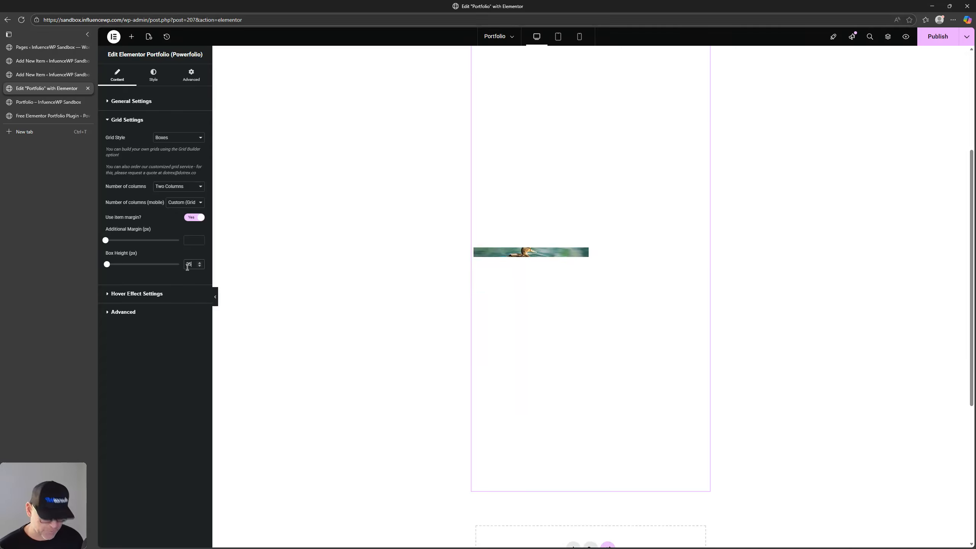
Set the portfolio's hover style to Style 1: From Bottom
click(141, 296)
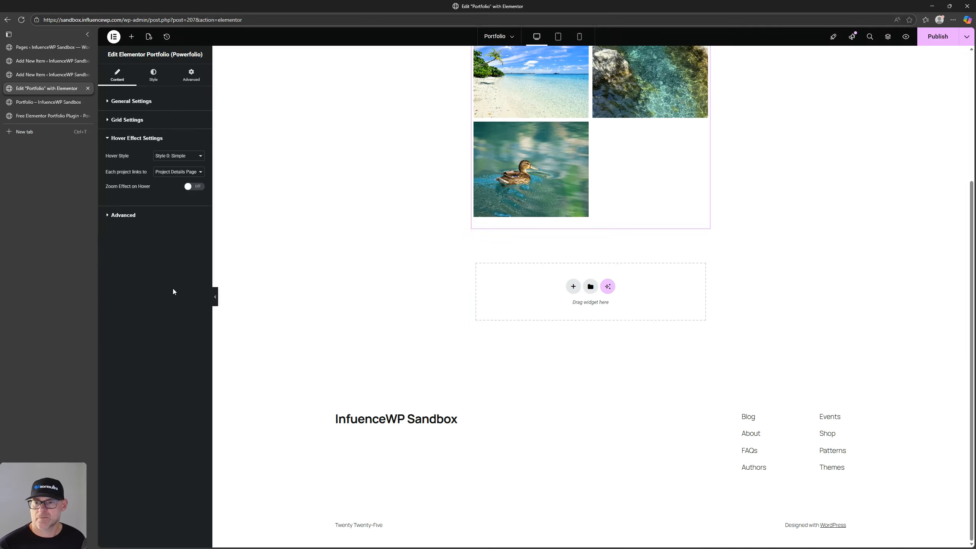
scroll(478, 237, up, 3)
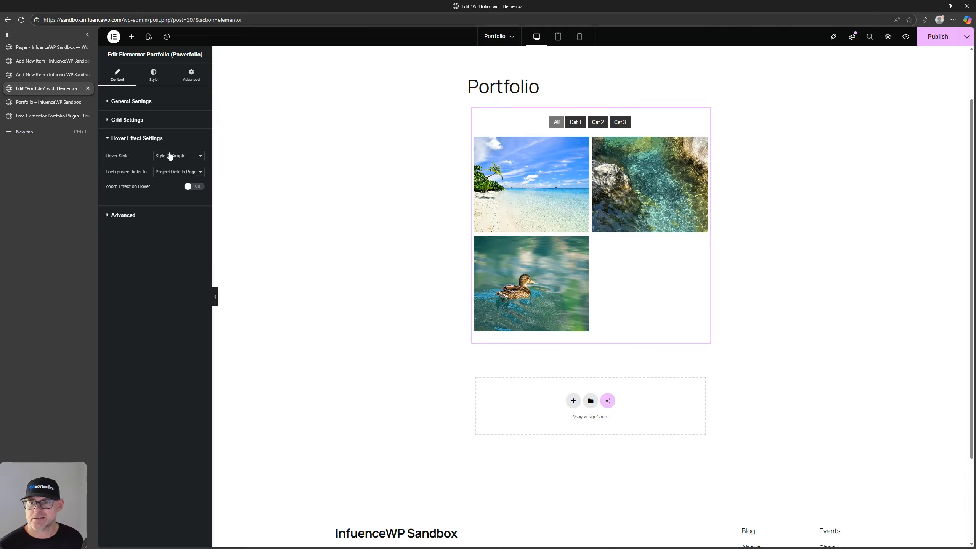
click(179, 156)
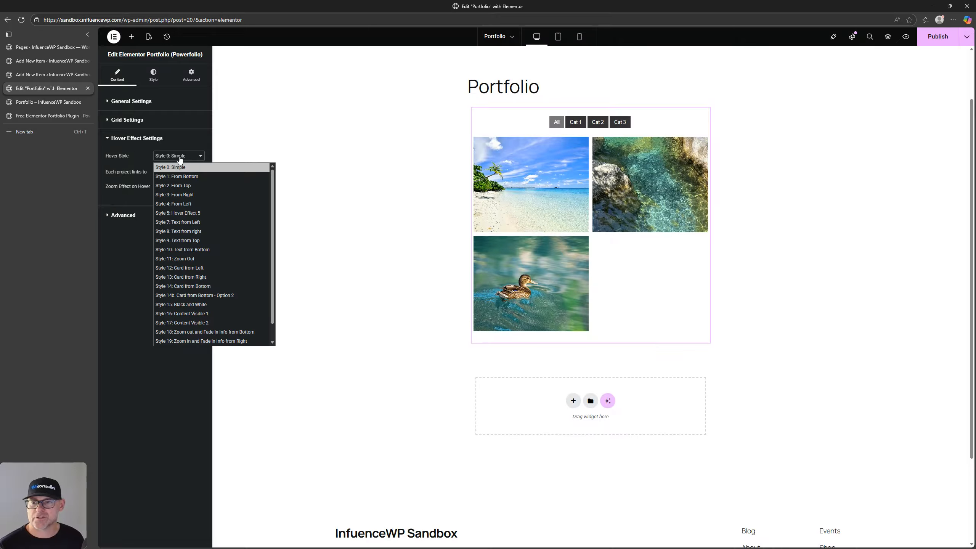
click(188, 177)
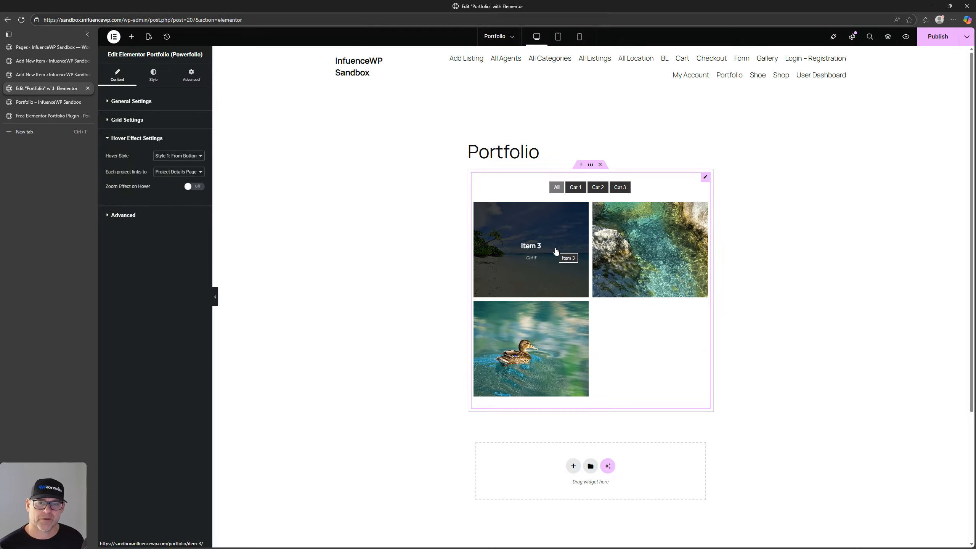
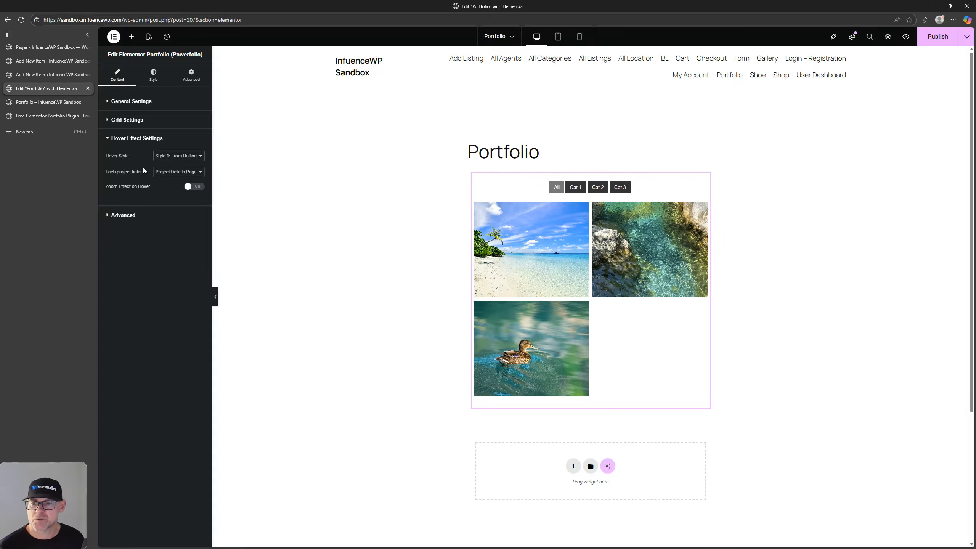
Examine the choices for what each project in the portfolio links to
click(171, 173)
click(171, 174)
click(172, 174)
click(171, 174)
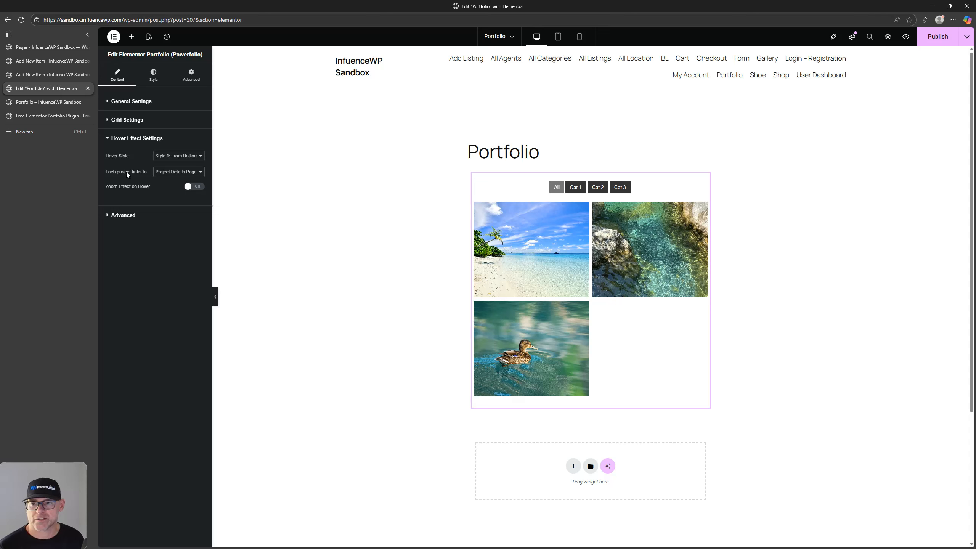
click(183, 175)
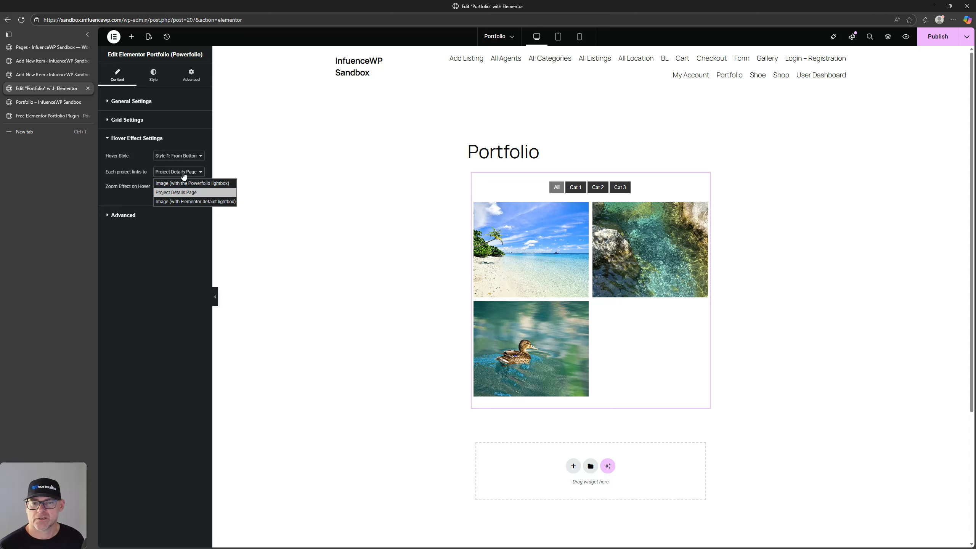
click(183, 174)
click(180, 174)
click(179, 175)
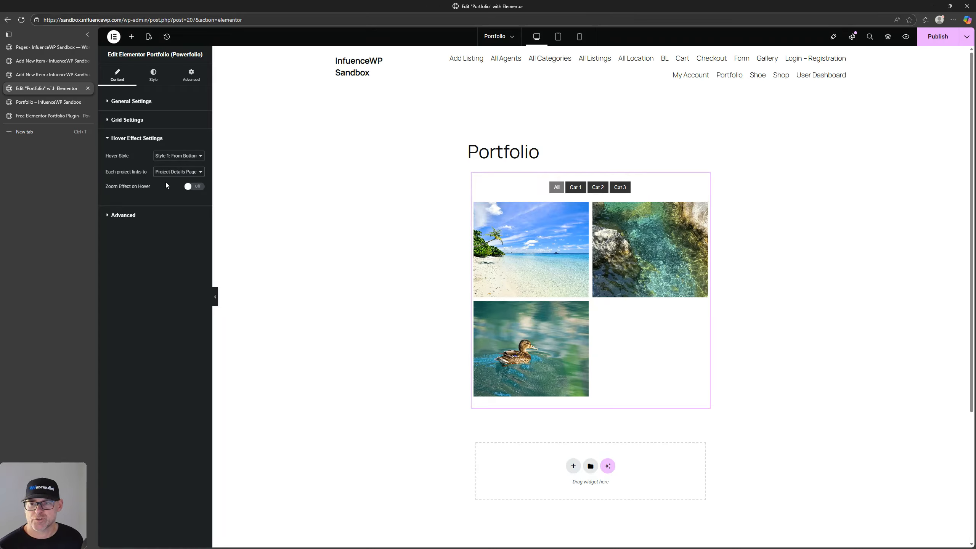
Turn on the portfolio's zoom effect on hover and publish the Portfolio page
click(199, 187)
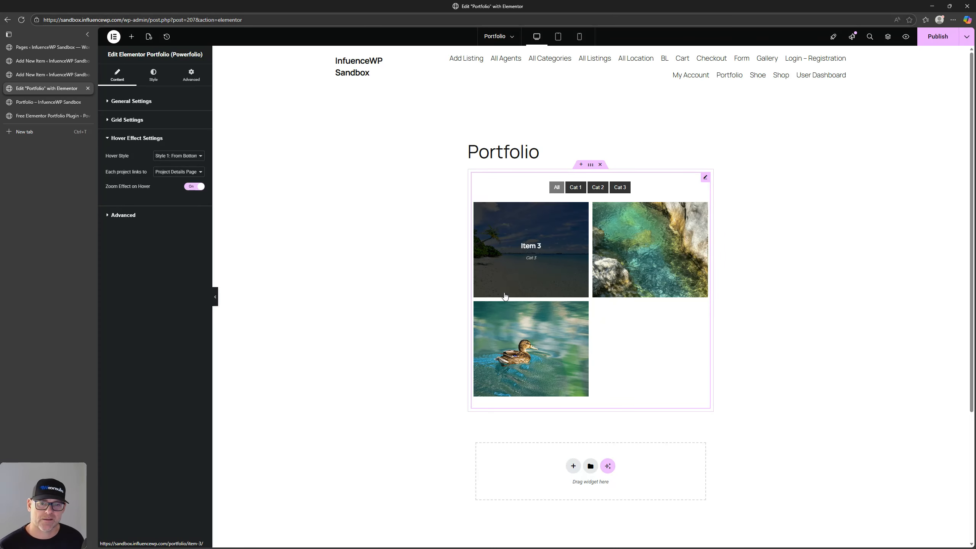
click(122, 215)
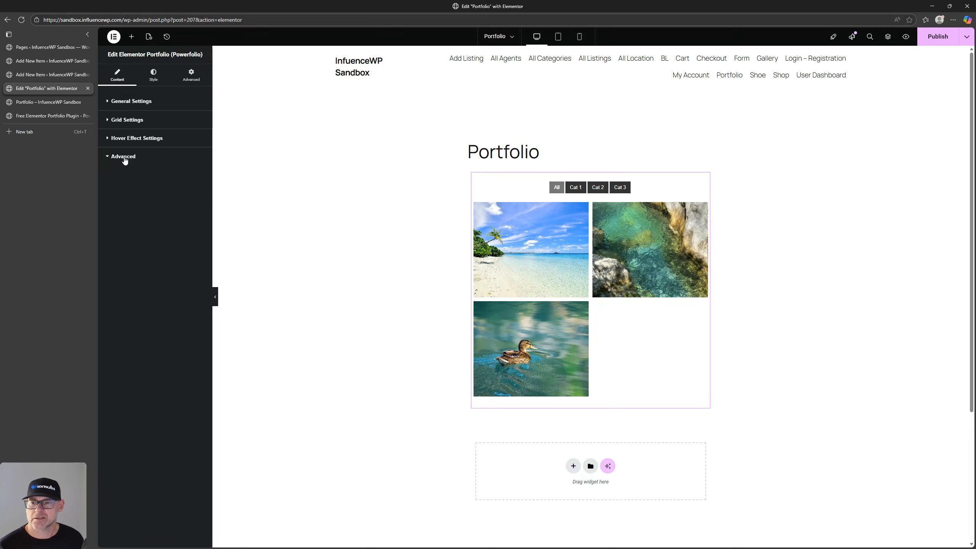
click(108, 166)
click(131, 122)
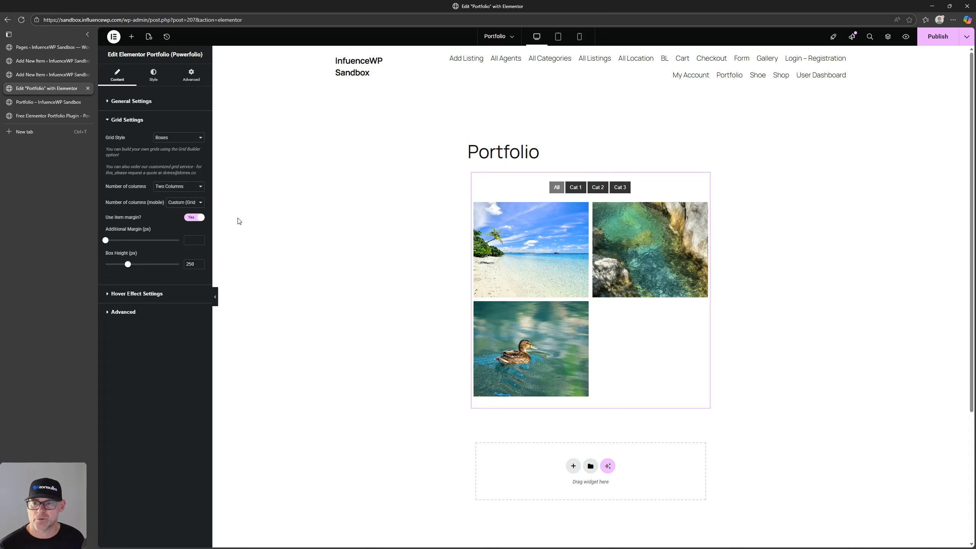
click(938, 37)
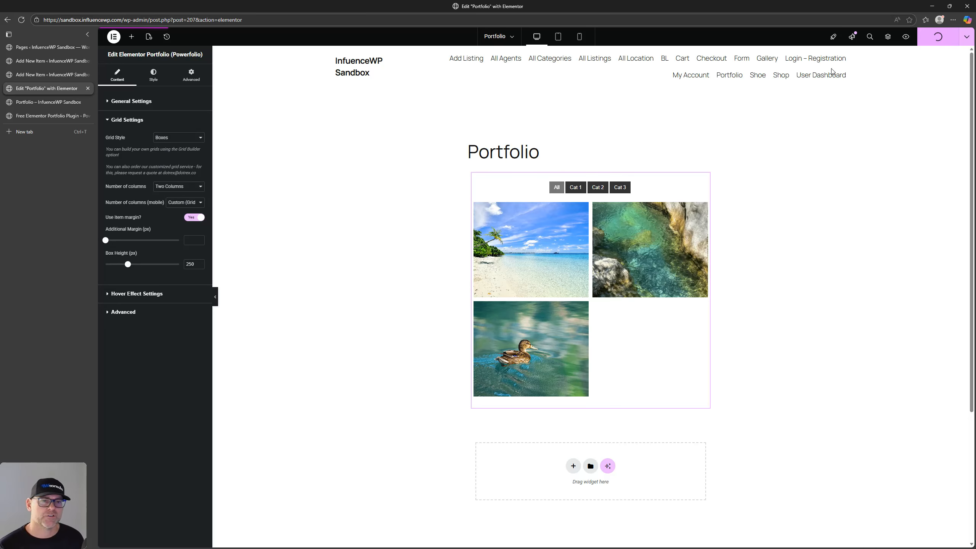
Refresh the list of pages and open the live Portfolio page in a new browser tab
click(43, 47)
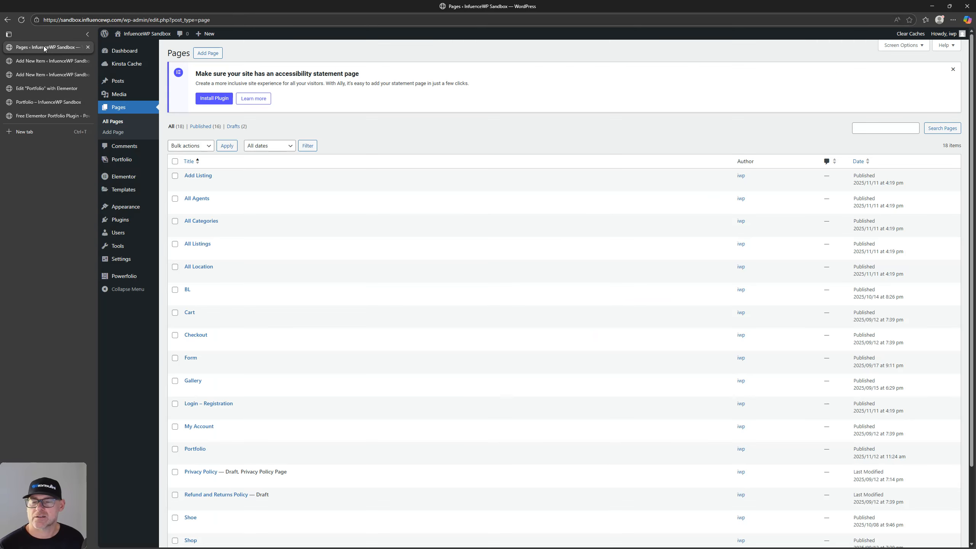
key(F5)
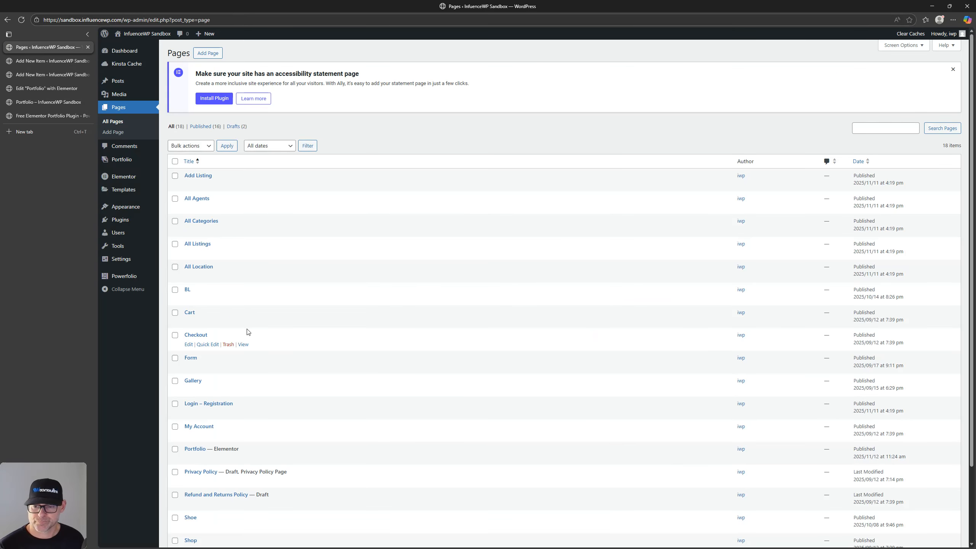
right_click(243, 458)
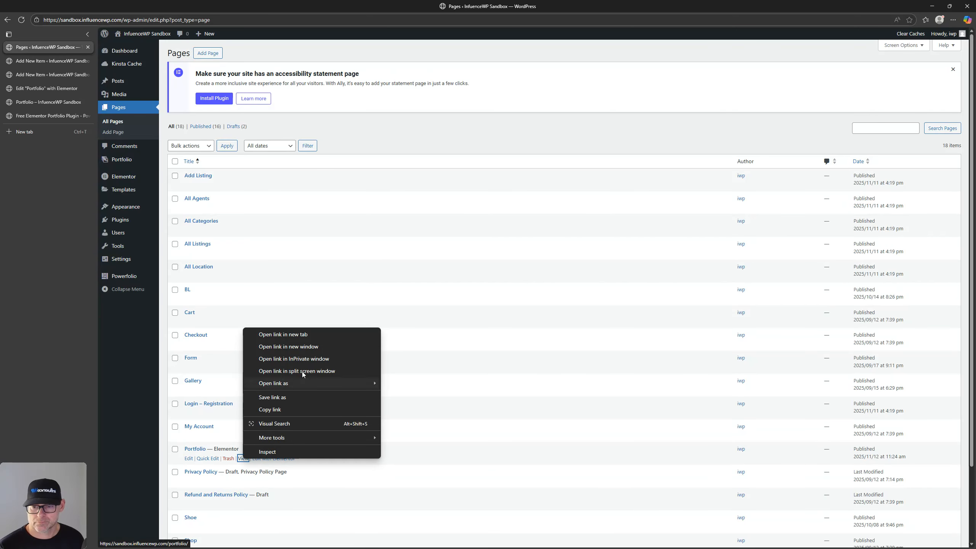
click(314, 335)
click(42, 61)
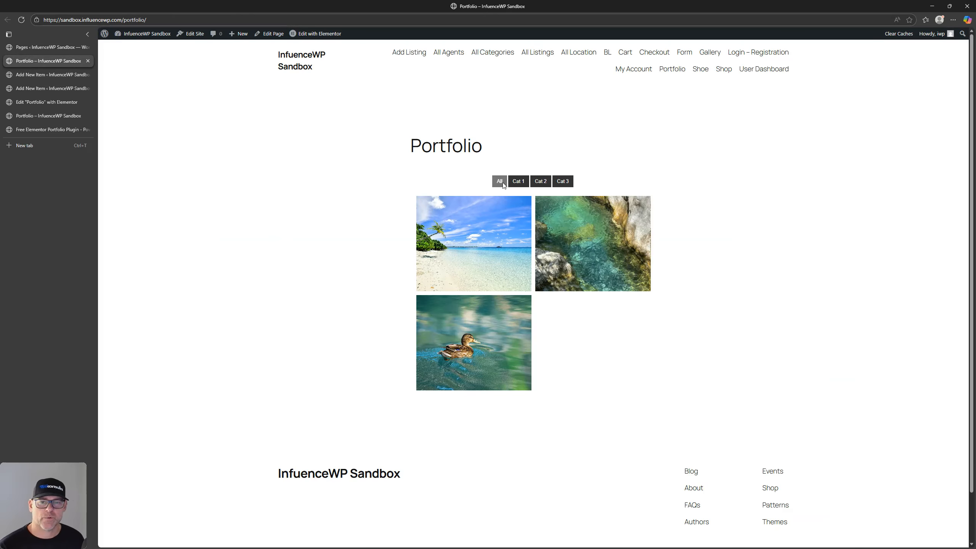
Test the live portfolio's Cat 1, Cat 2 and Cat 3 filters and view Item 3's project details page
click(518, 181)
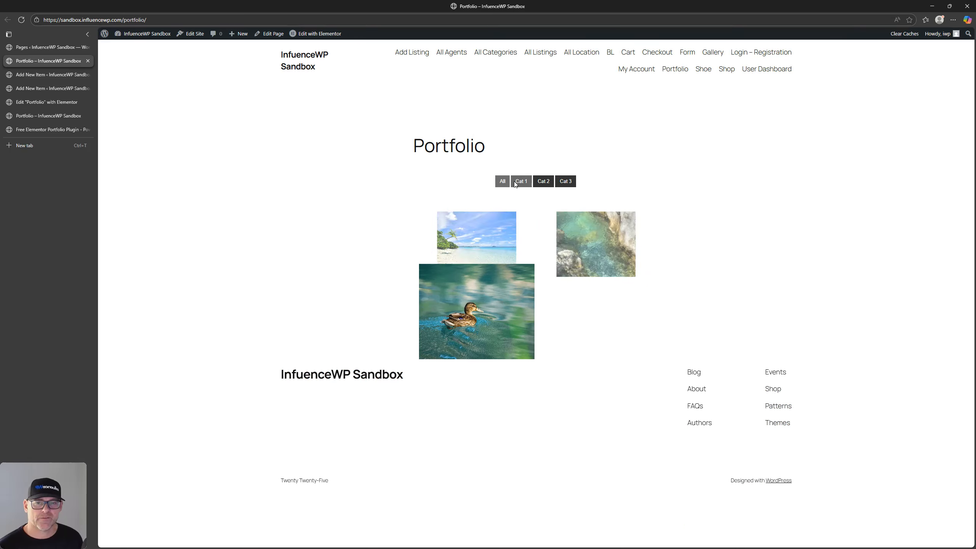
click(544, 186)
click(566, 182)
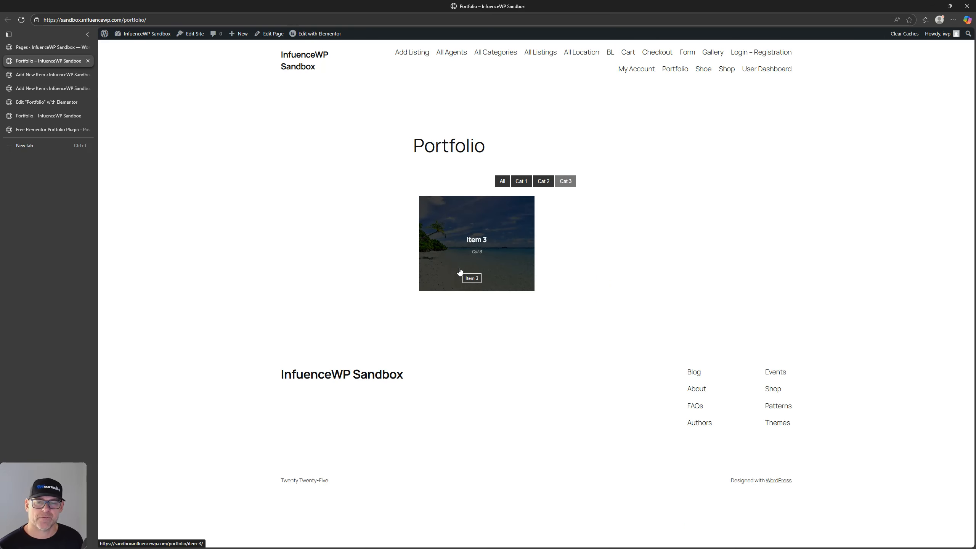
mouse_move(476, 248)
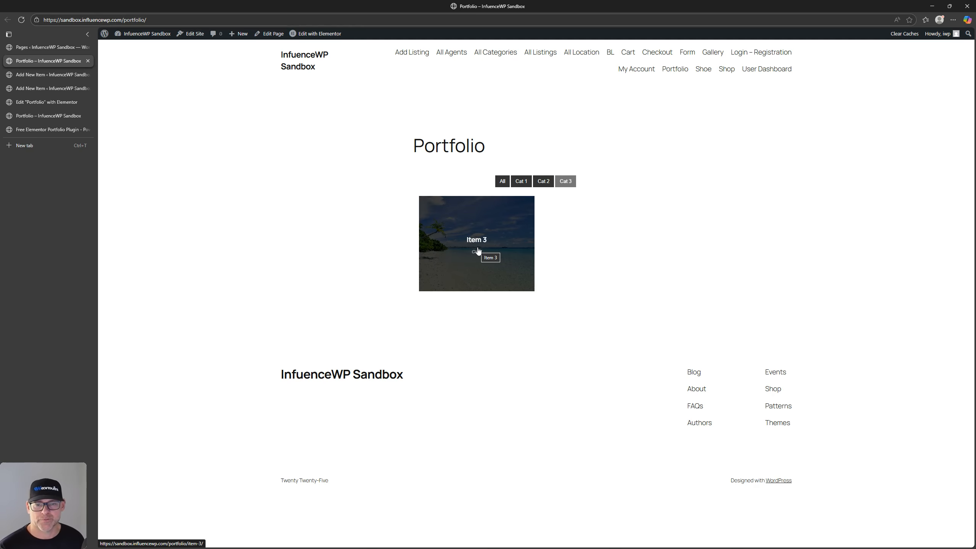
click(476, 249)
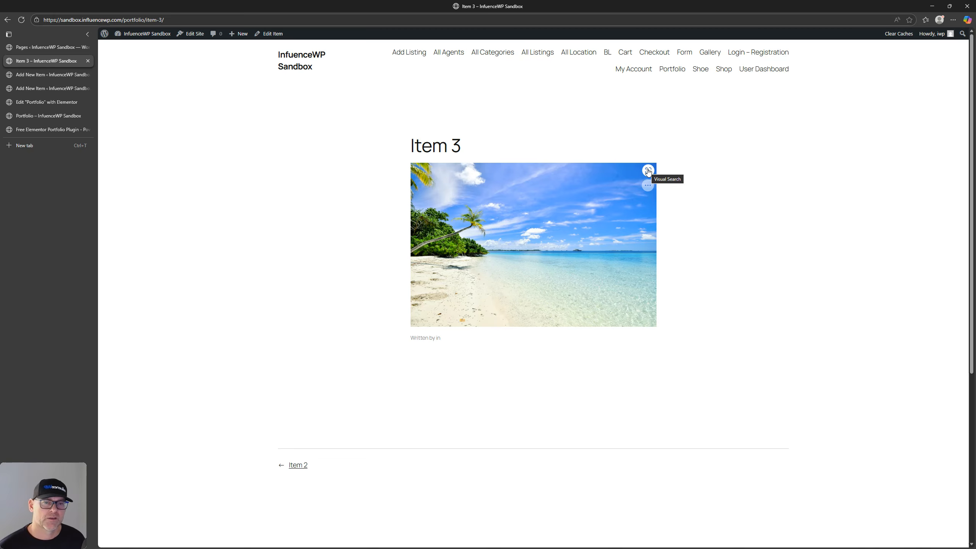
Try a visual search on Item 3's image and close the search
click(648, 170)
click(115, 264)
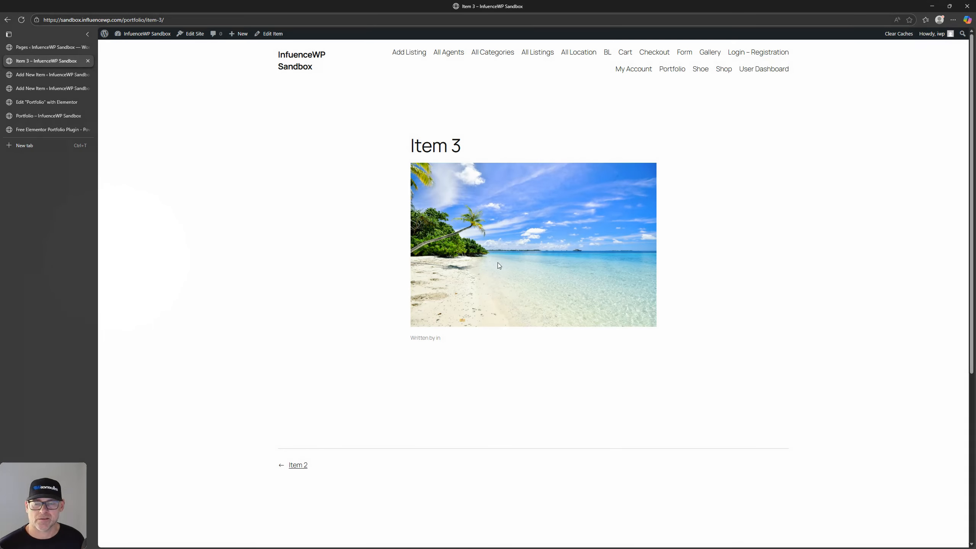
click(646, 172)
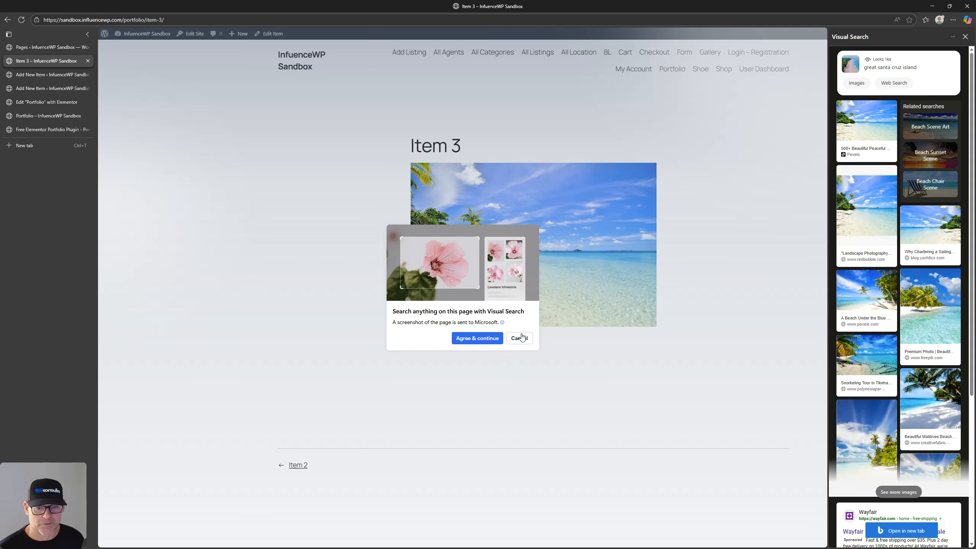
click(477, 338)
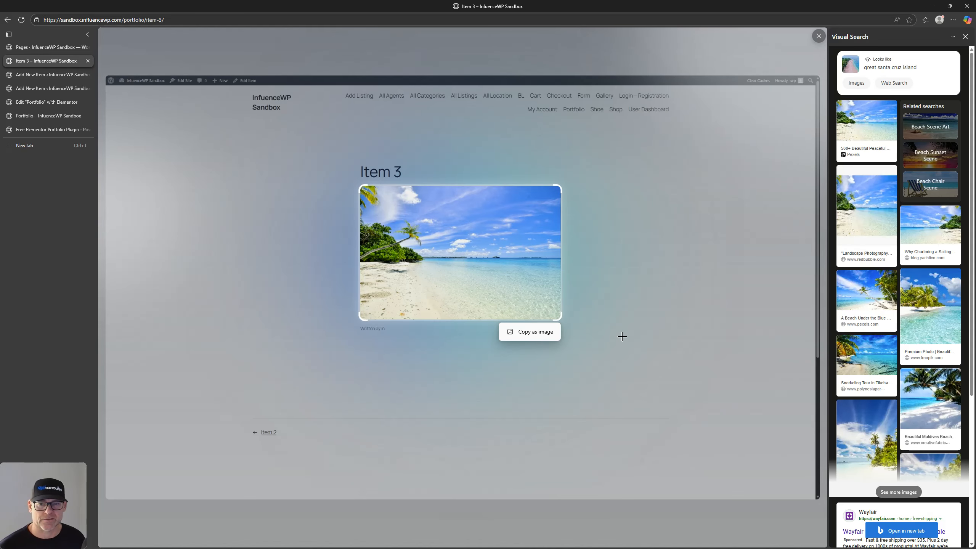
click(622, 337)
click(965, 36)
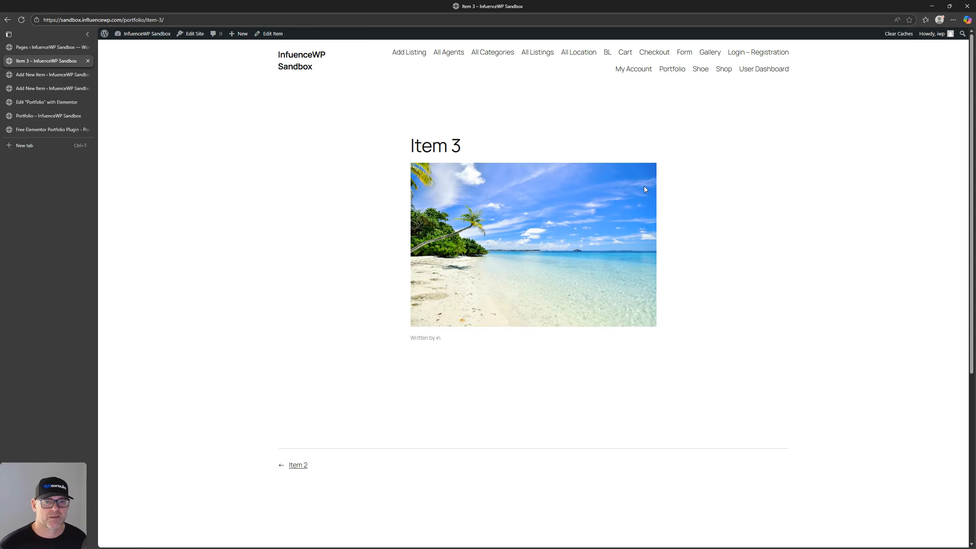
scroll(419, 358, down, 2)
scroll(346, 379, up, 2)
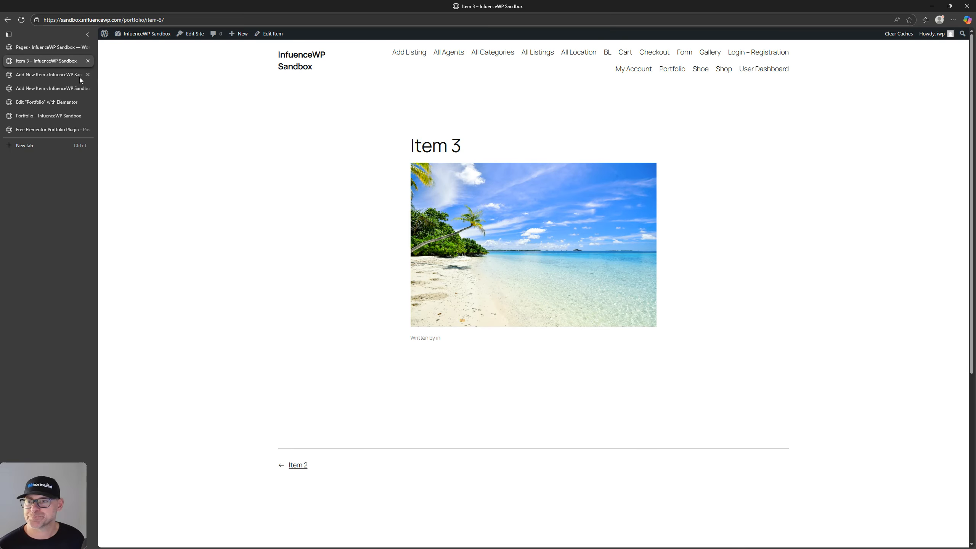
click(41, 50)
click(41, 61)
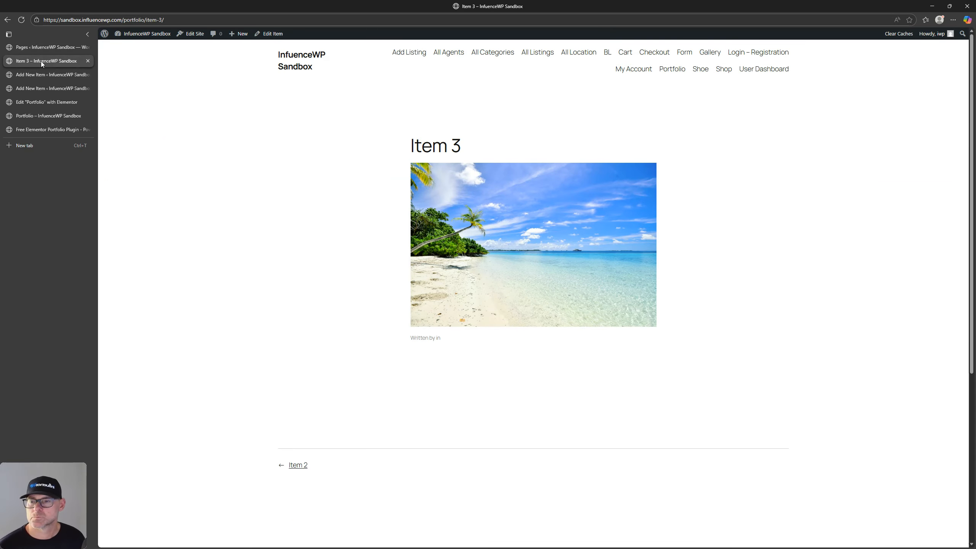
Close the Item 2 and Item 3 editors and return to the Portfolio page in the Elementor editor
click(44, 75)
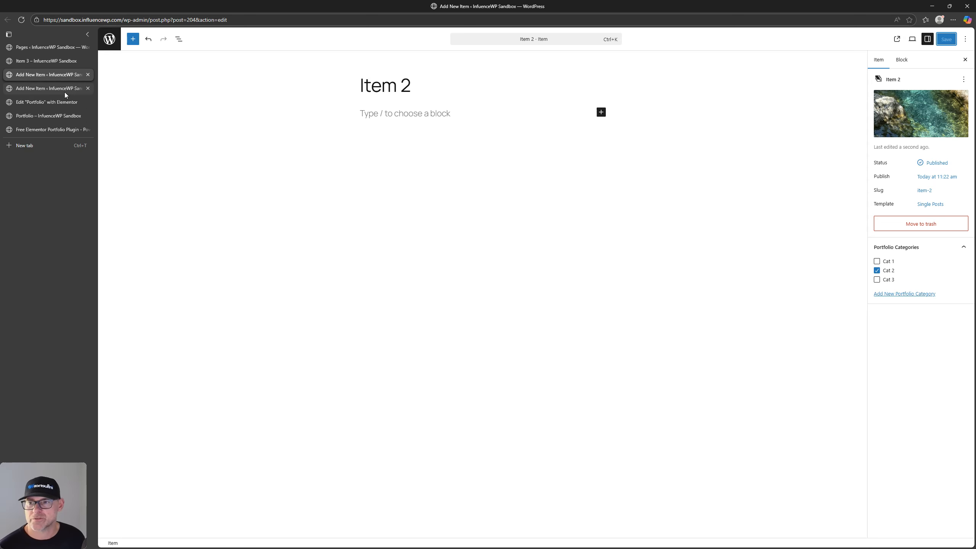
click(87, 75)
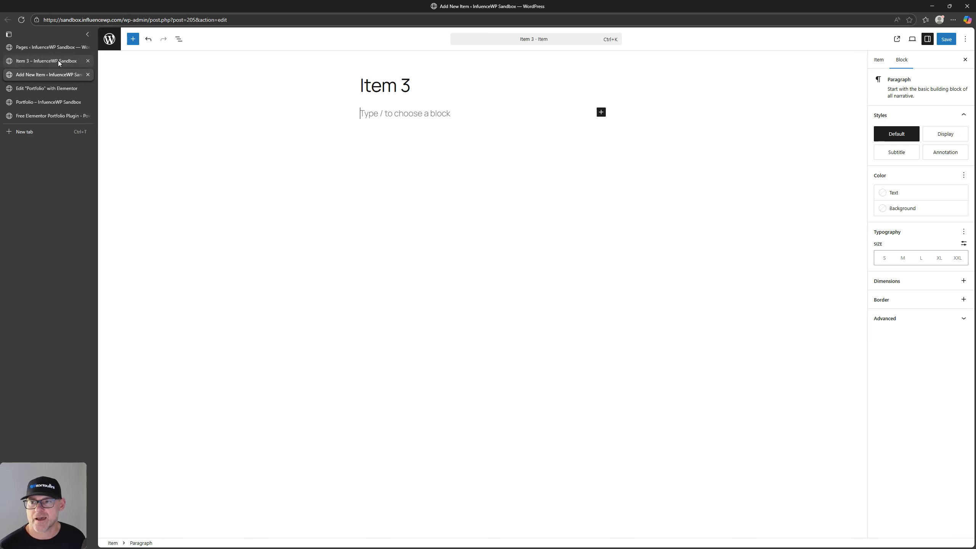
click(87, 74)
click(573, 62)
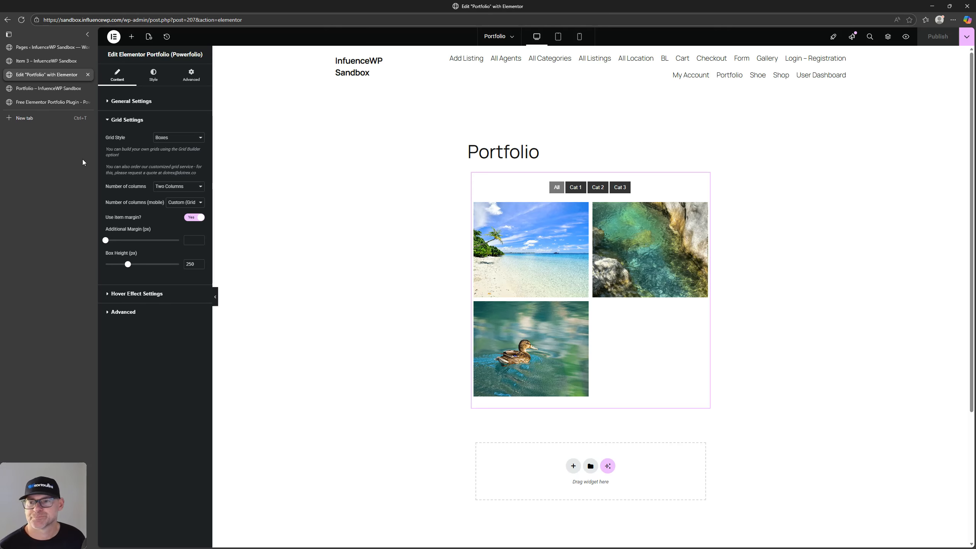
click(58, 88)
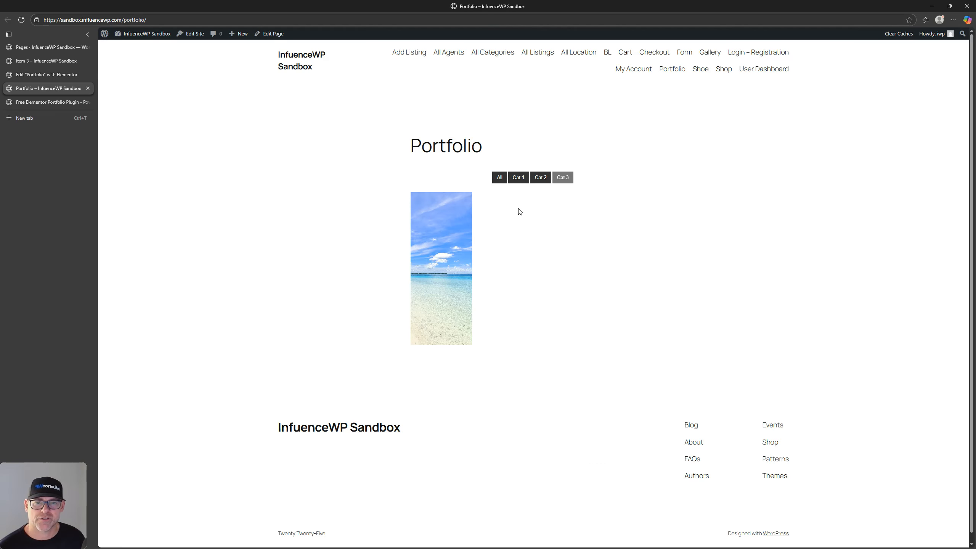
click(50, 76)
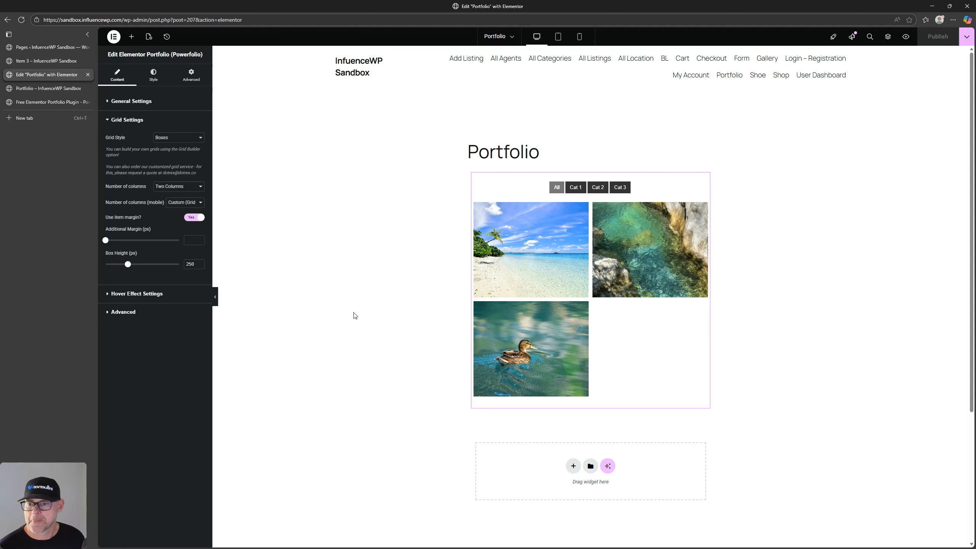
Try a classic background with the Accent global color on the portfolio items
click(153, 76)
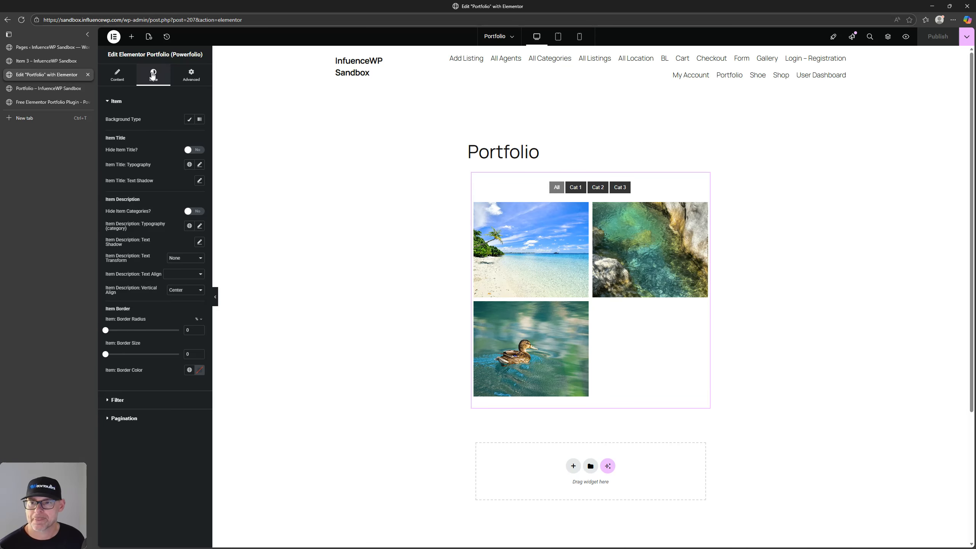
click(117, 75)
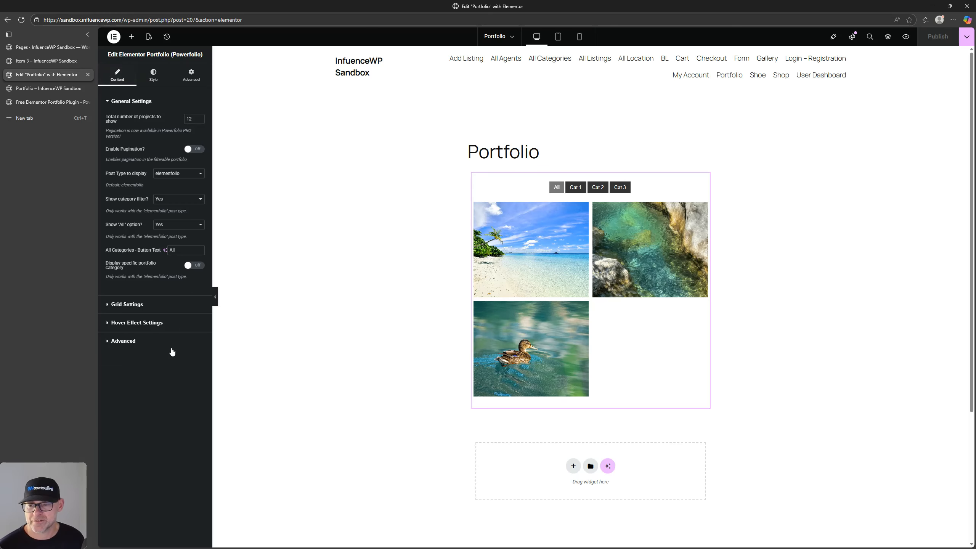
click(153, 75)
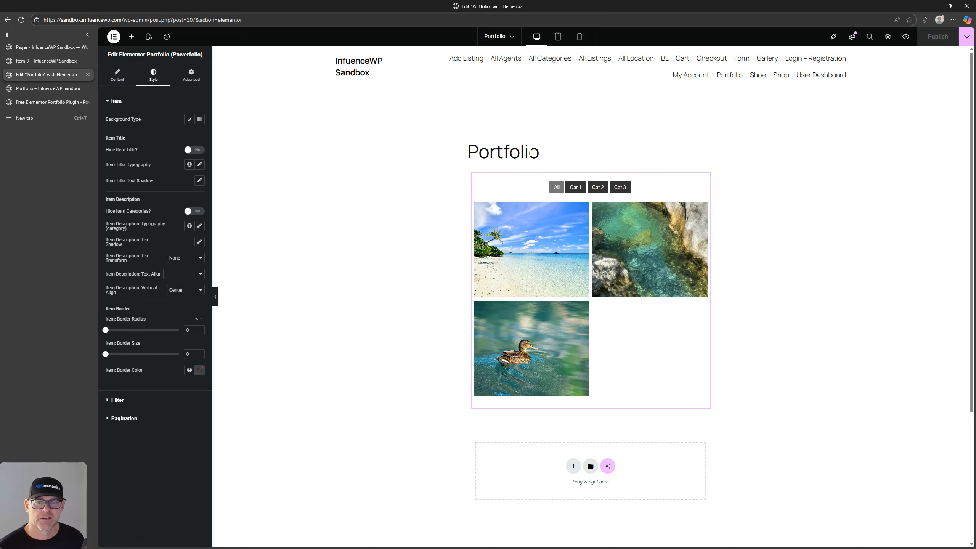
click(190, 120)
click(187, 136)
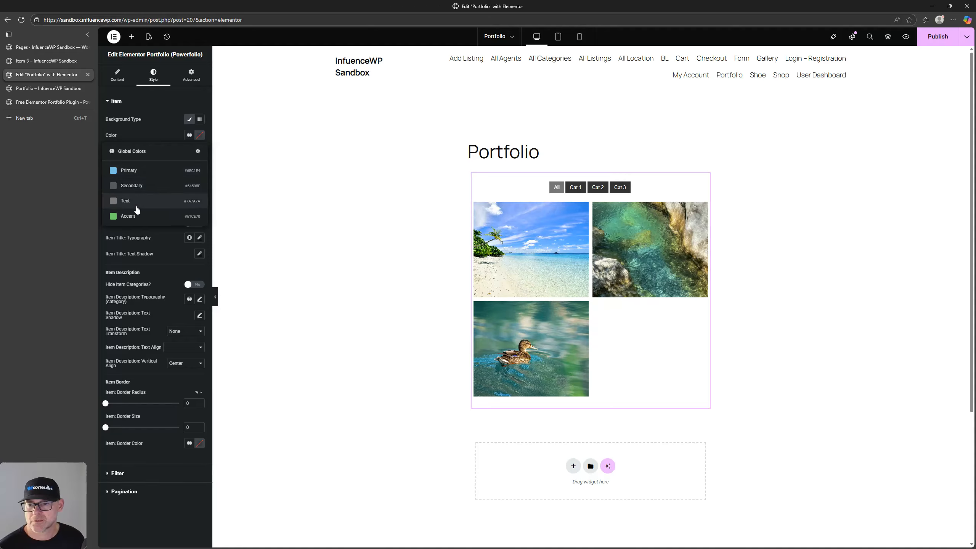
click(129, 171)
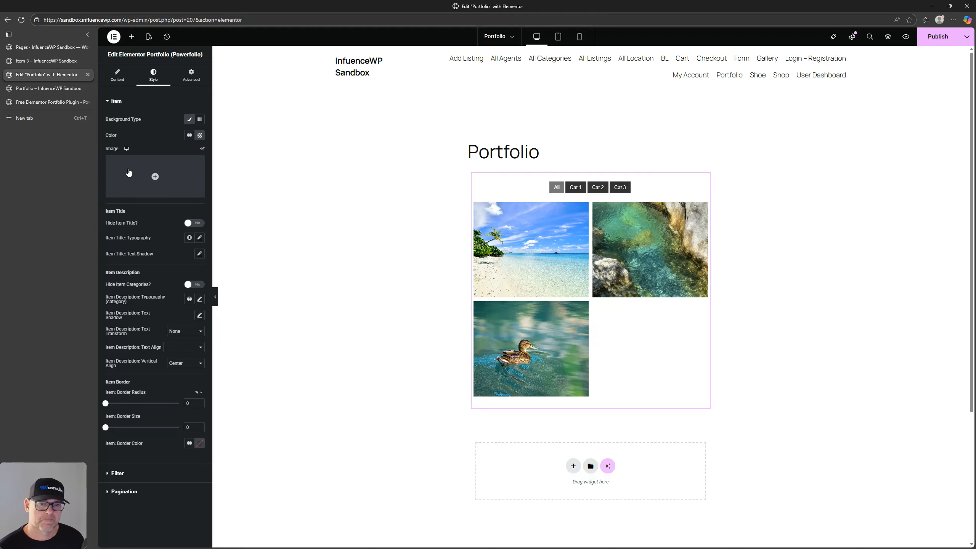
click(190, 135)
click(170, 216)
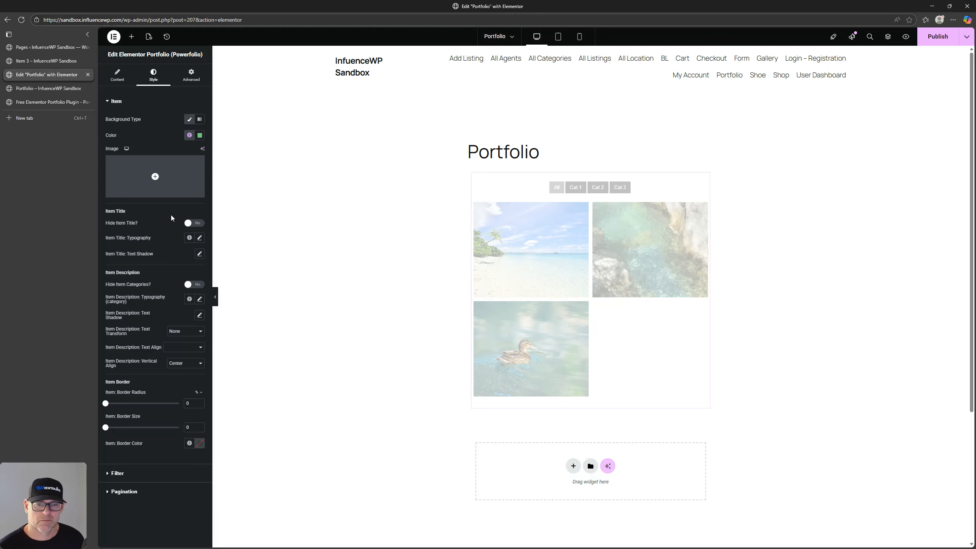
click(215, 297)
click(102, 297)
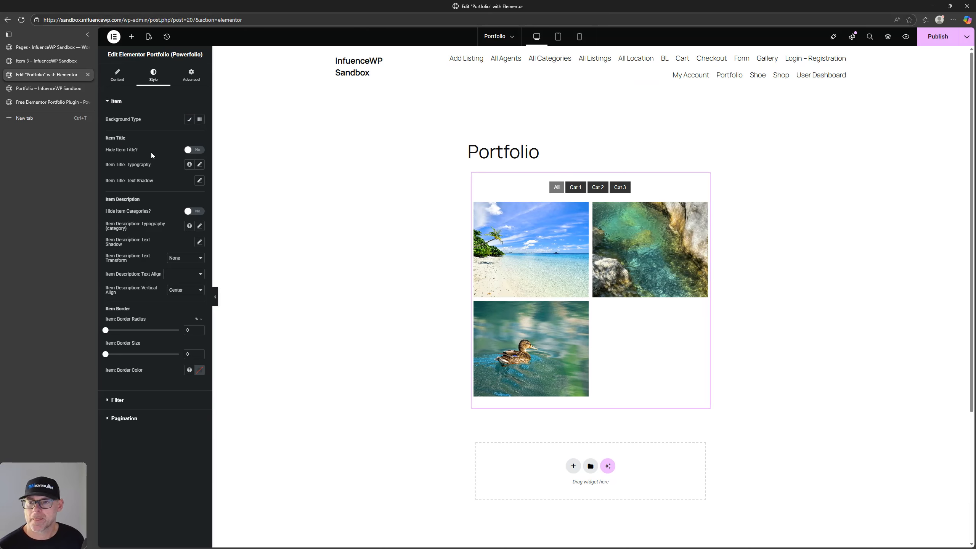
Try hiding the item titles and enlarging their typography to 133 px, and reset the typography
click(193, 150)
click(193, 151)
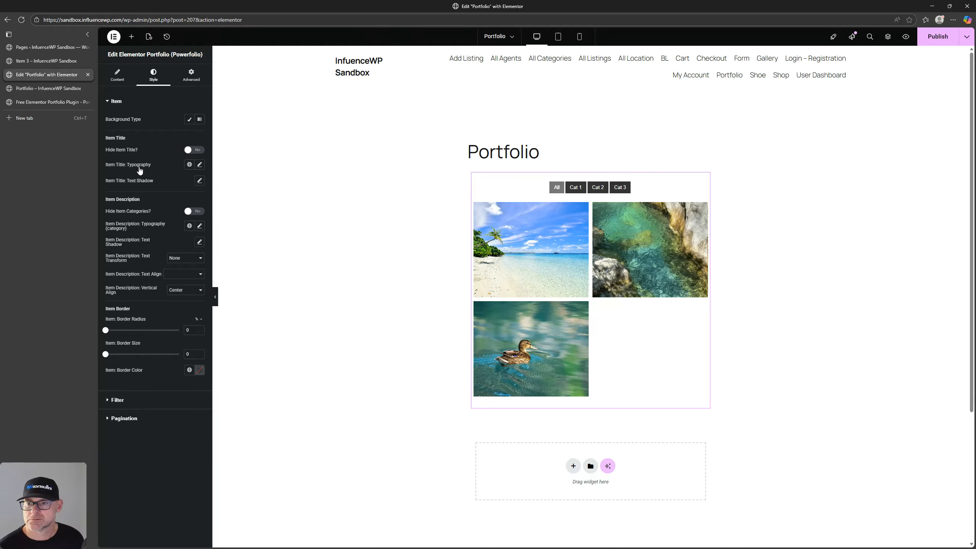
click(189, 165)
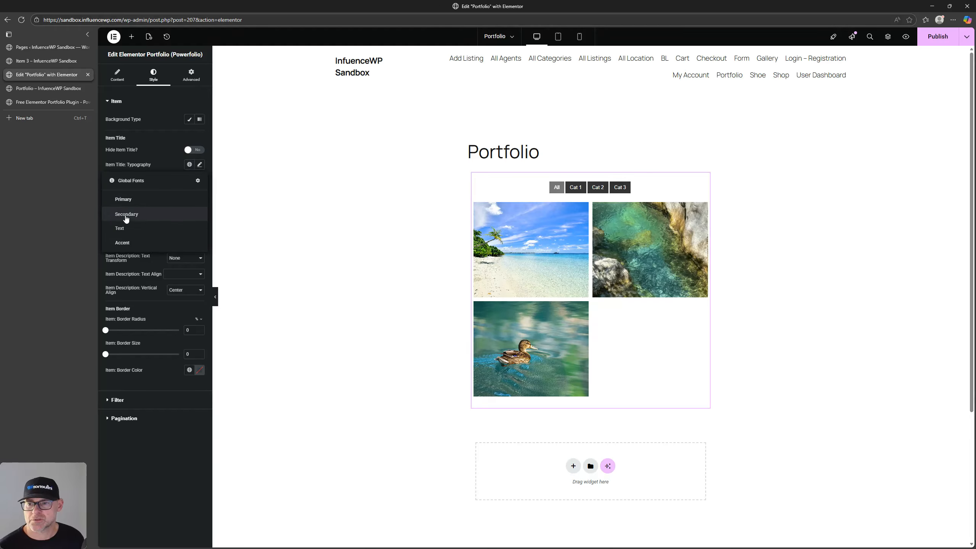
click(200, 165)
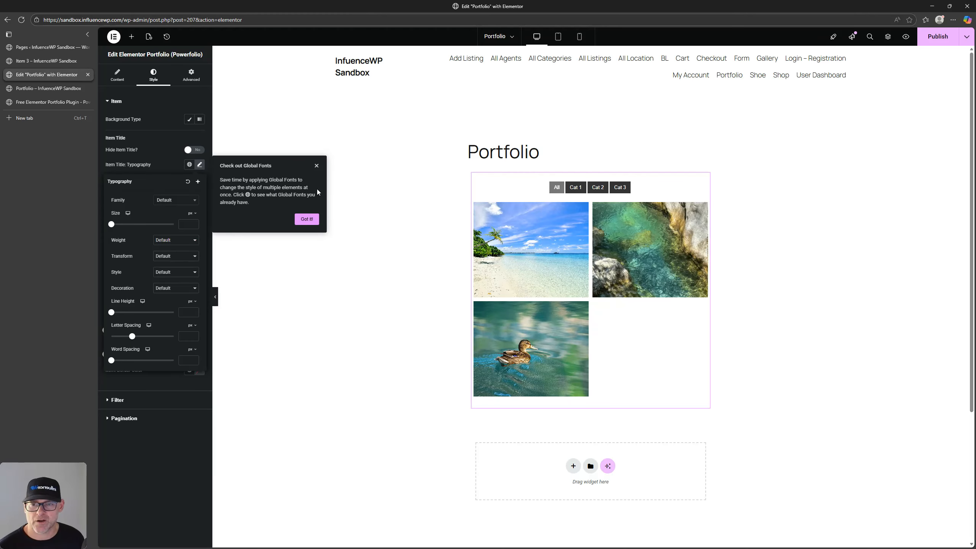
click(317, 166)
drag(114, 227, 153, 224)
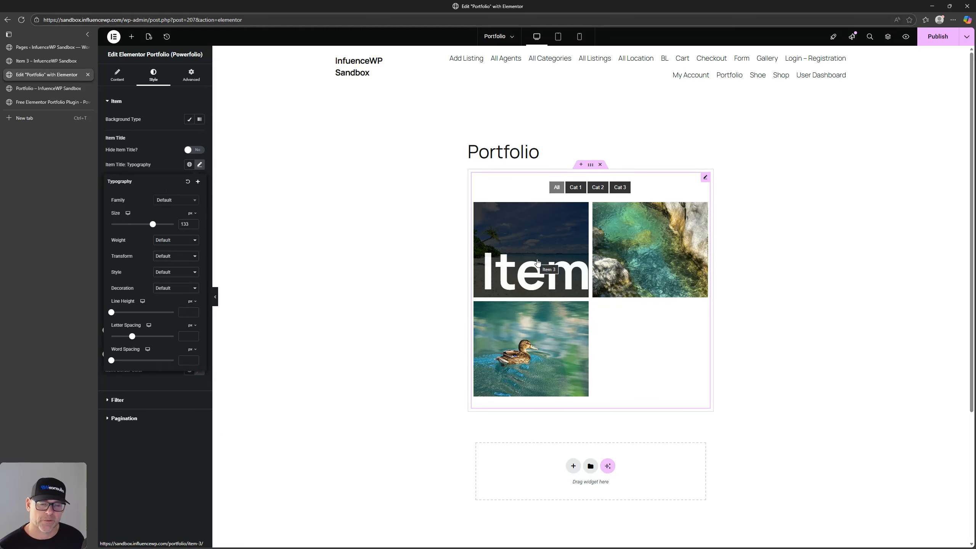
click(188, 181)
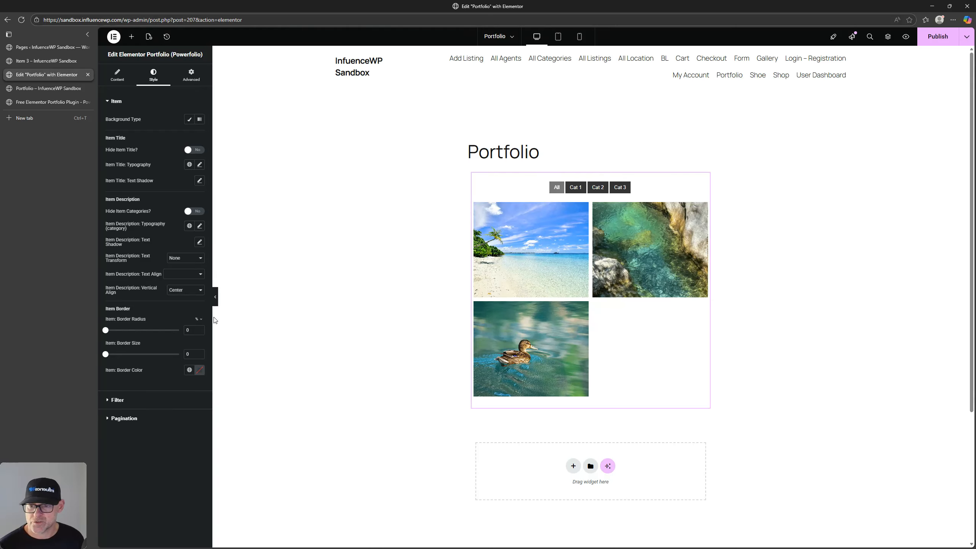
Give the portfolio items a 50% border radius, a border size of 20 and the Primary global color as border color
click(194, 329)
text(50)
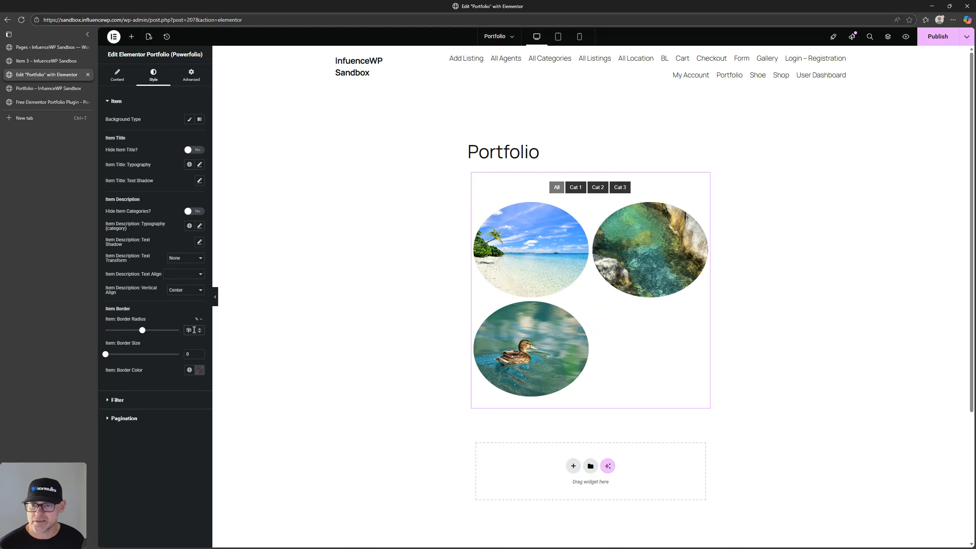
click(189, 355)
text(20)
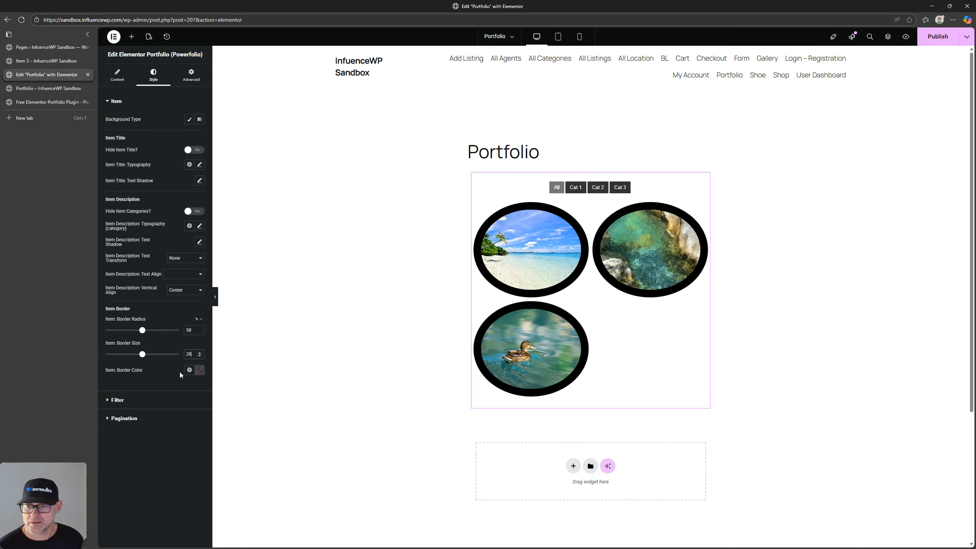
click(189, 369)
click(146, 408)
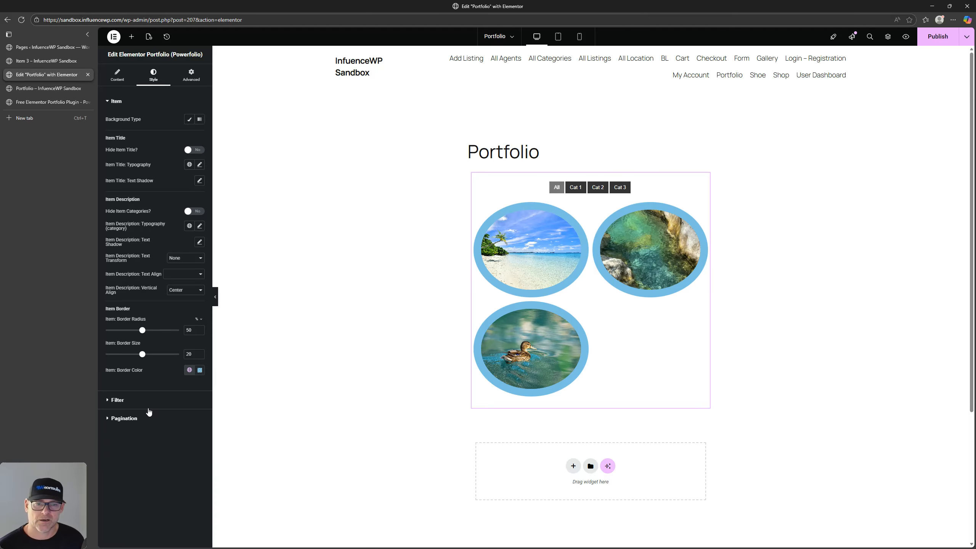
Set the filter background color to the Accent global color and the active filter's background to Primary
click(142, 402)
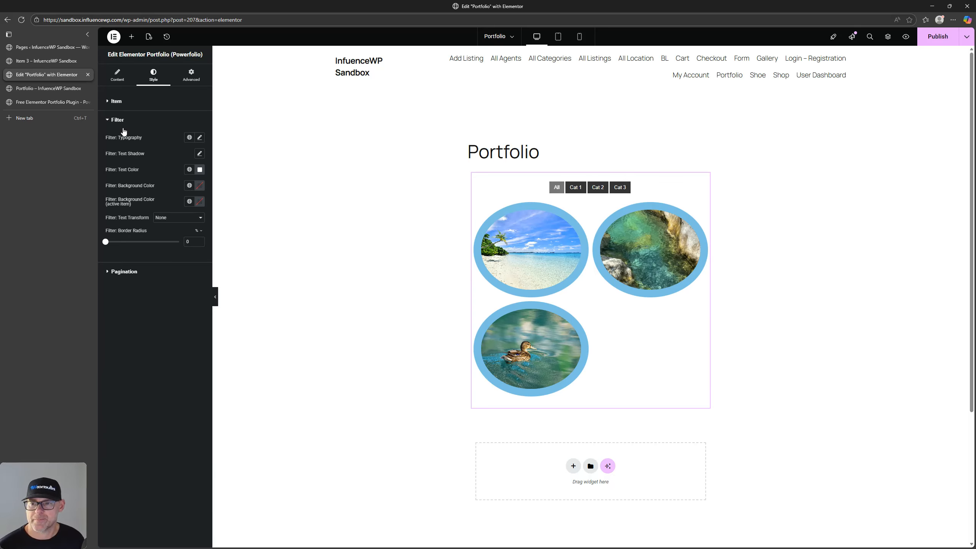
click(188, 186)
click(131, 267)
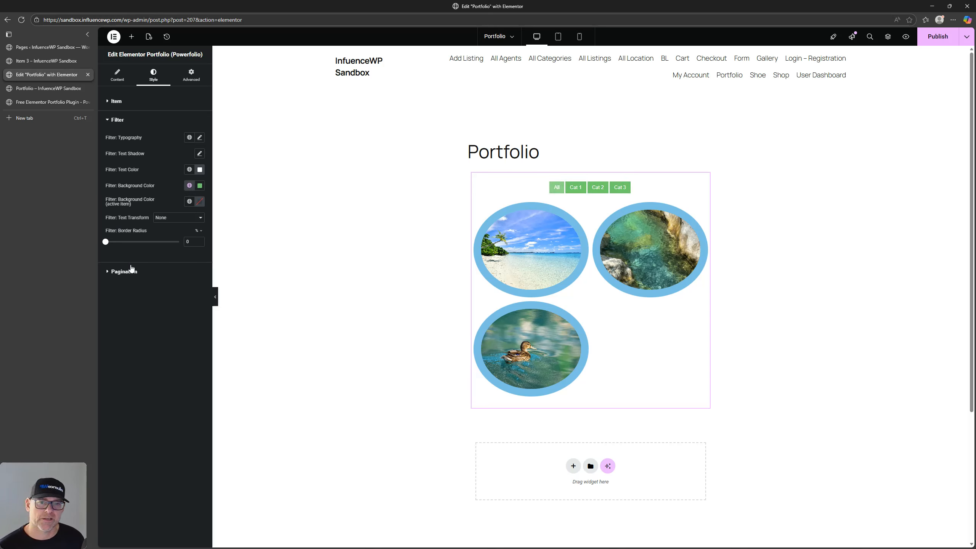
click(189, 201)
click(139, 237)
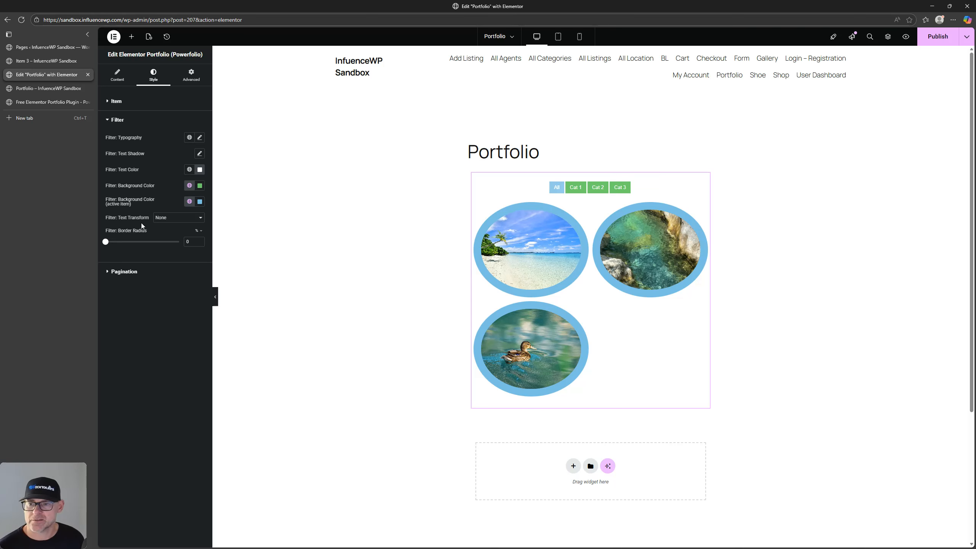
Set the filter border radius to 10% and the filter text transform to uppercase
drag(106, 246, 137, 246)
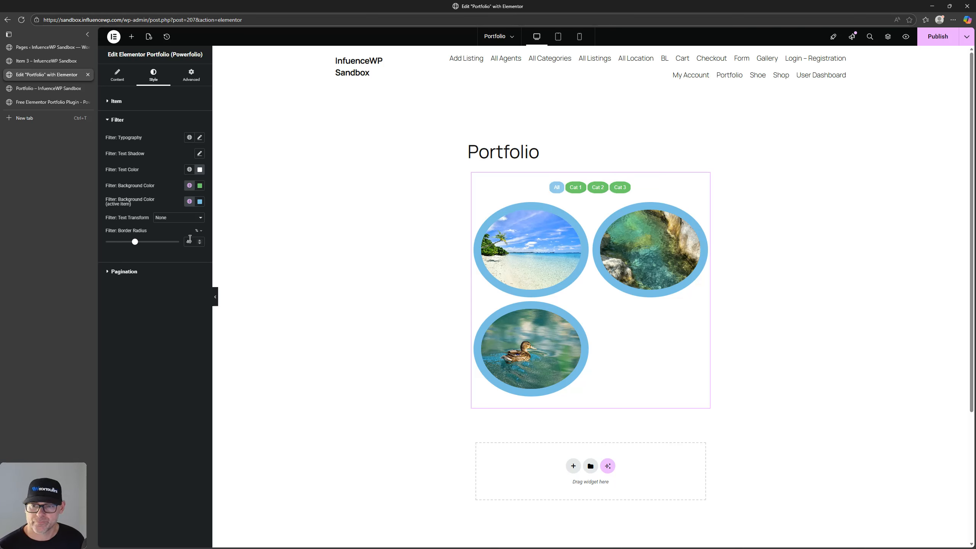
text(16)
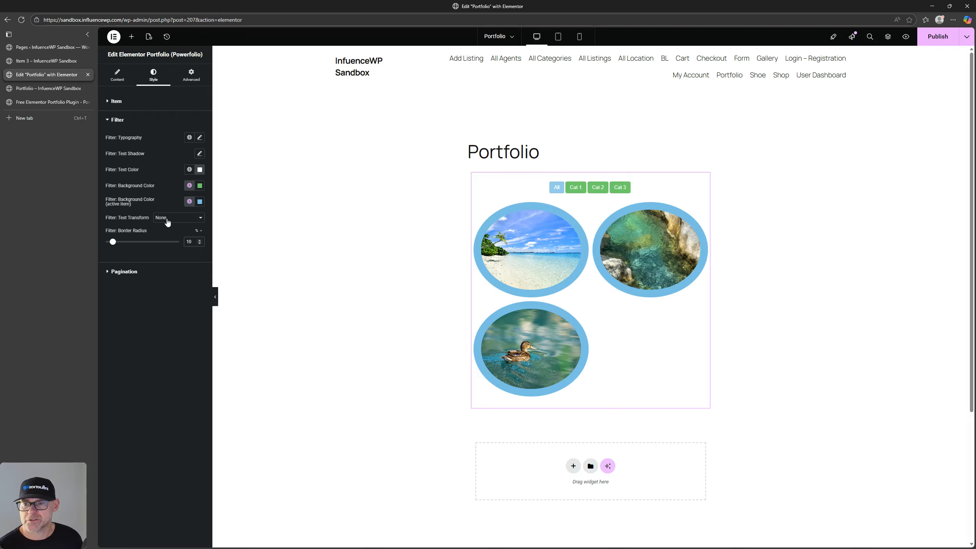
click(175, 218)
click(173, 237)
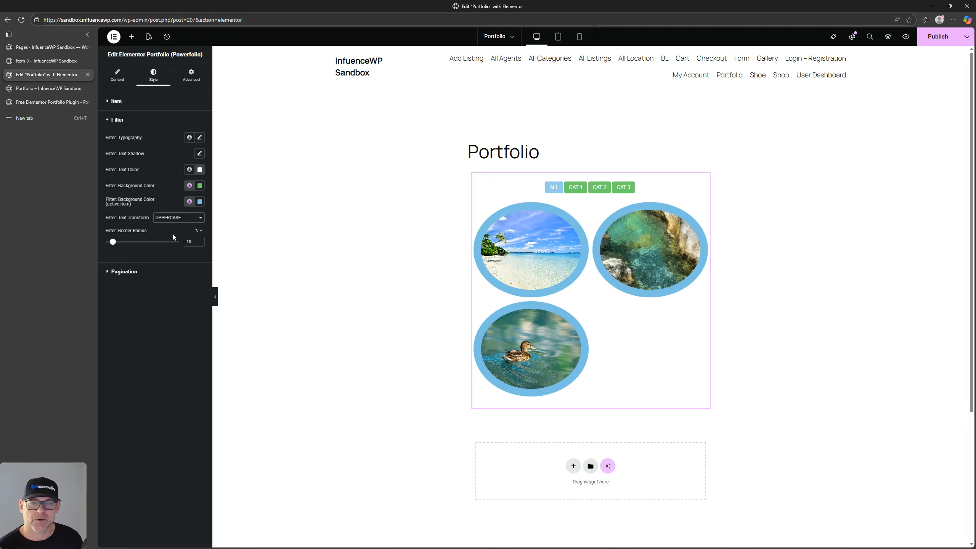
Review the widget's pagination and advanced settings and publish the styled Portfolio page
click(130, 273)
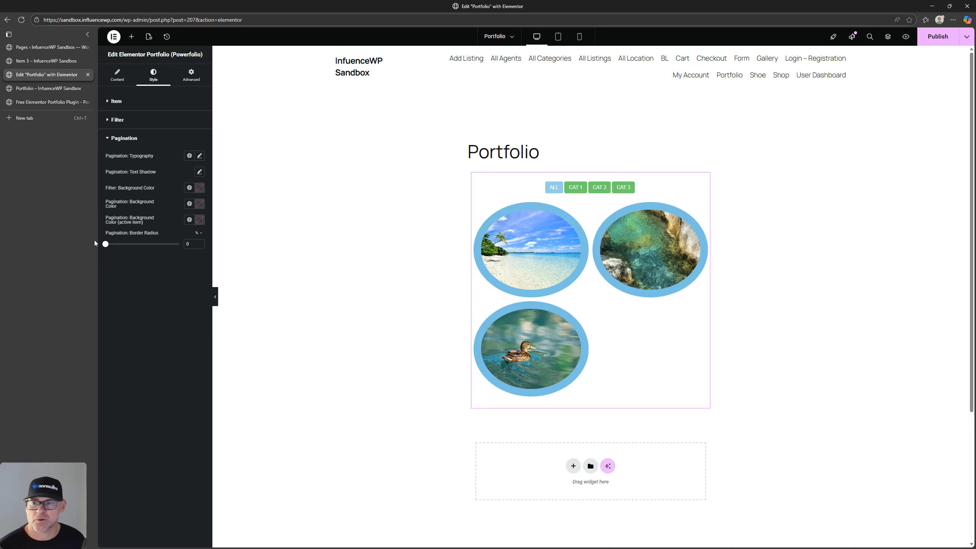
click(131, 121)
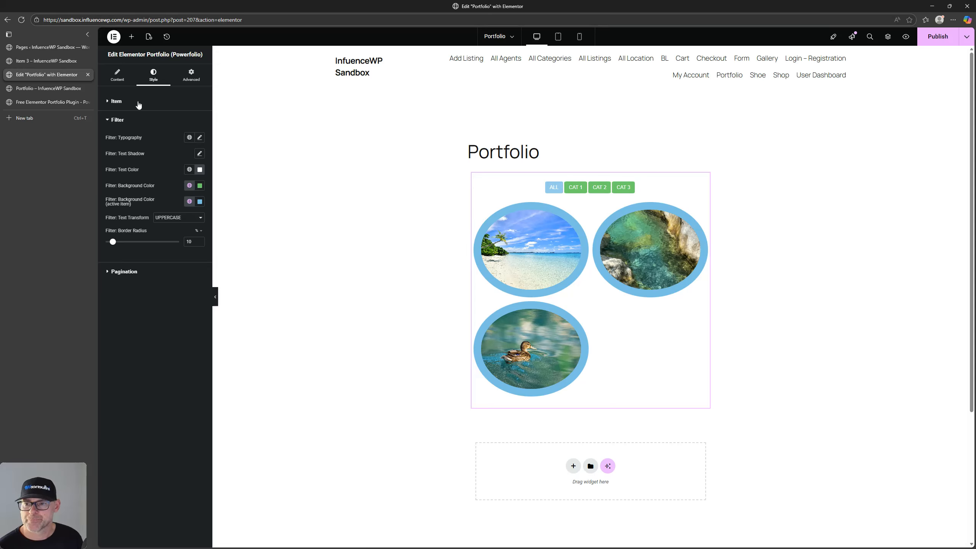
click(116, 101)
click(188, 76)
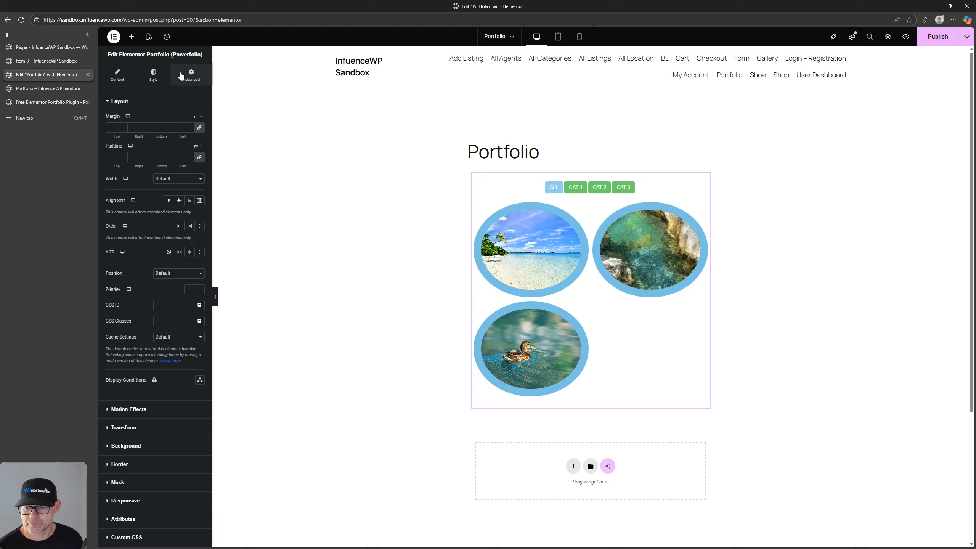
click(934, 38)
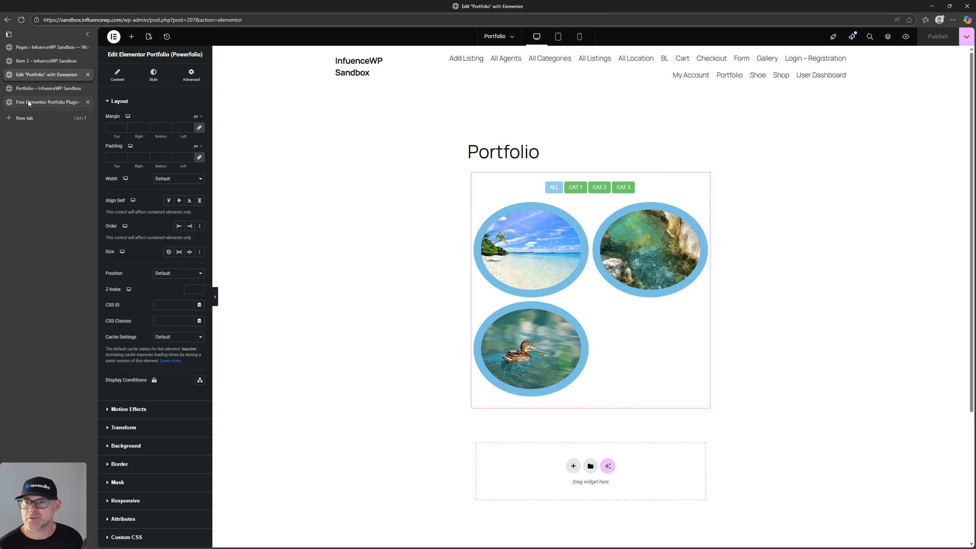
Reload the live Portfolio page, test its restyled category filters and return to showing all items
click(48, 90)
click(22, 20)
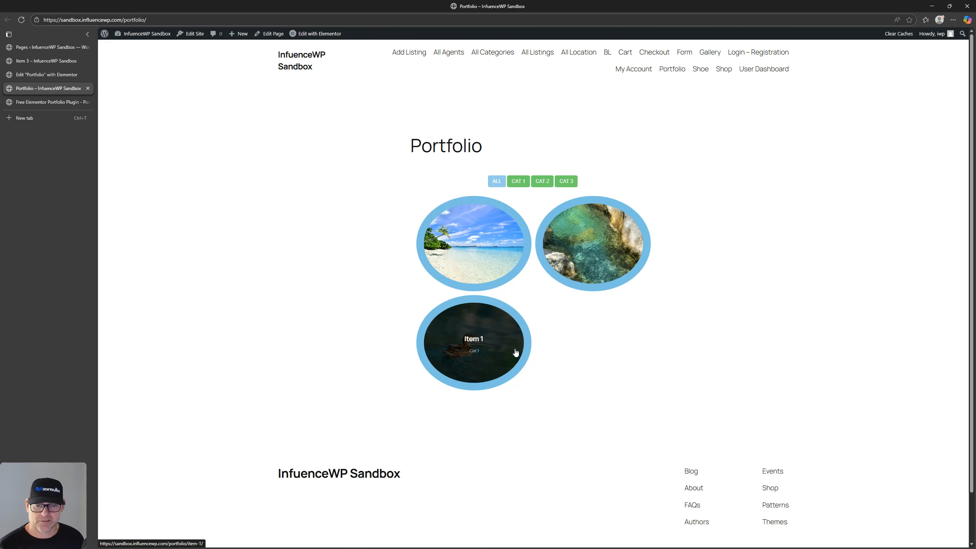
click(519, 182)
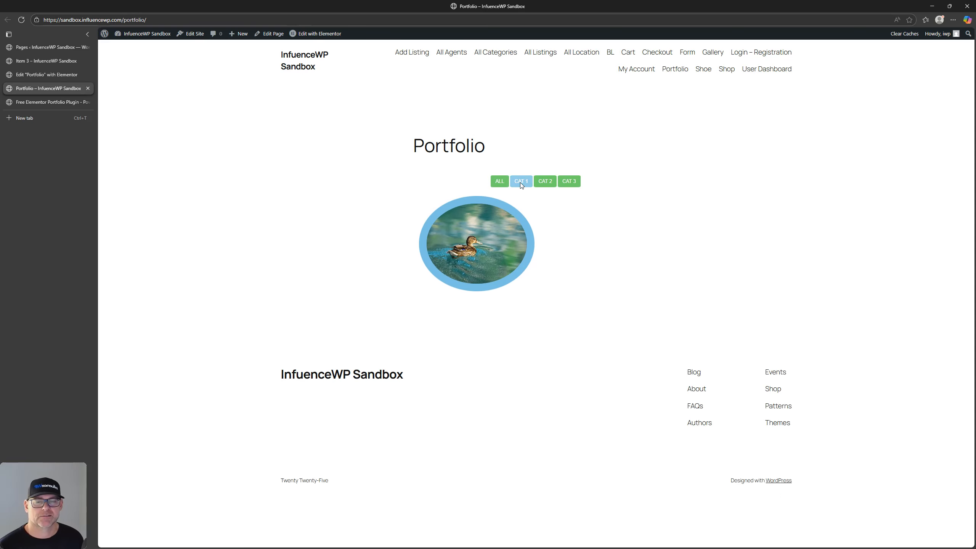
click(547, 185)
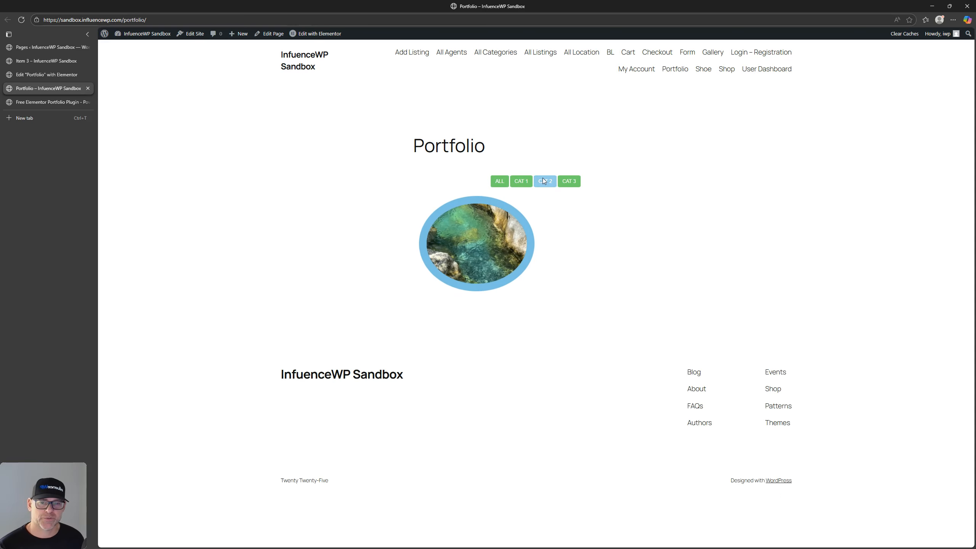
click(565, 181)
click(522, 181)
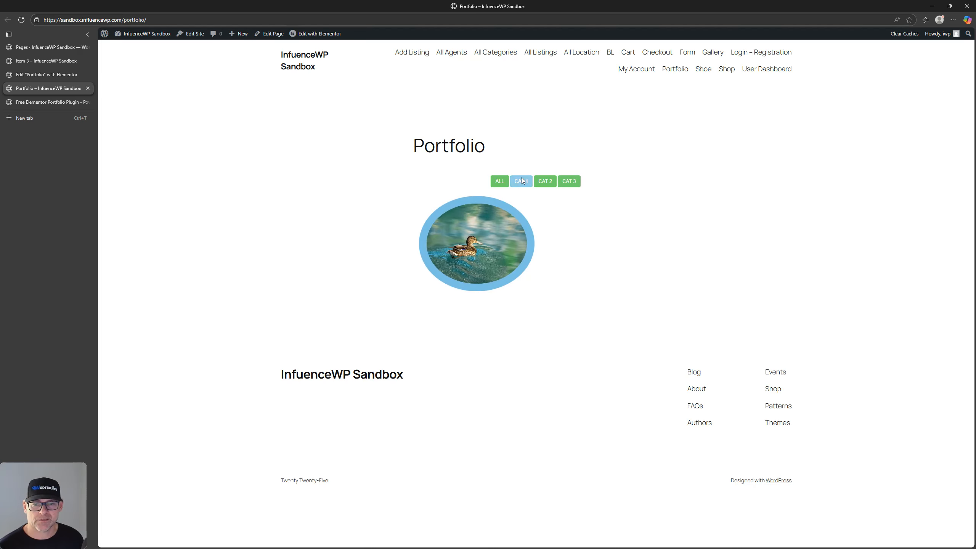
click(499, 181)
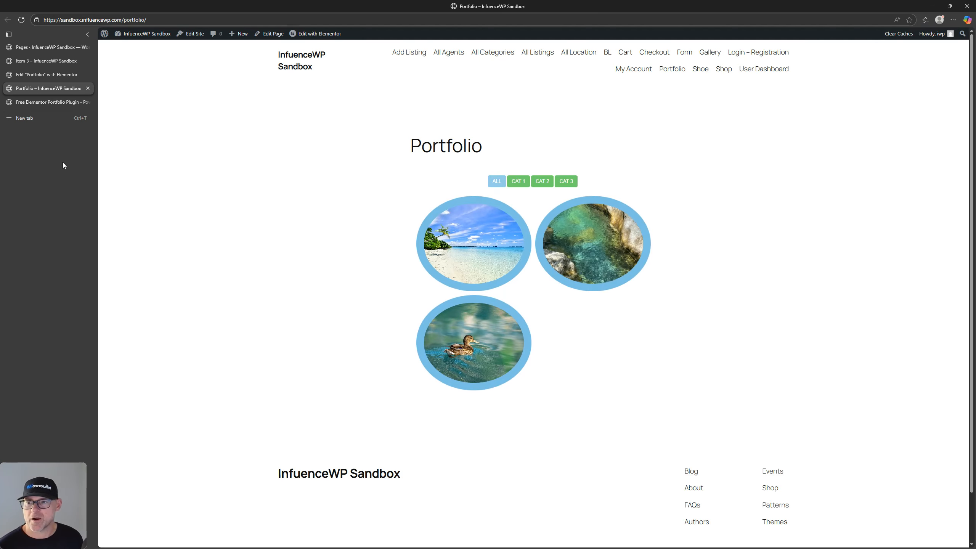
Switch to the Powerfolio website and preview the Demo 5 grid with the Category 4 filter
click(55, 101)
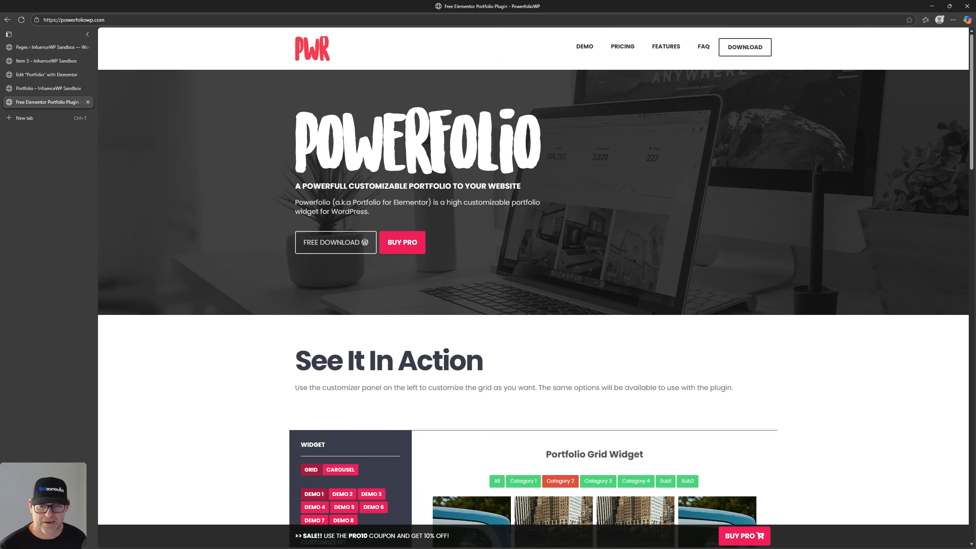
scroll(218, 345, down, 8)
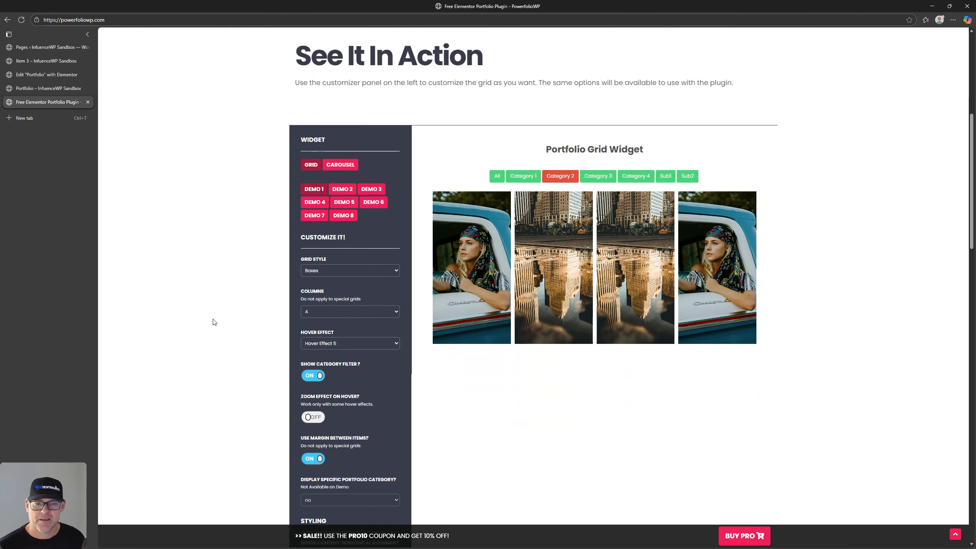
scroll(643, 260, down, 3)
scroll(643, 260, up, 4)
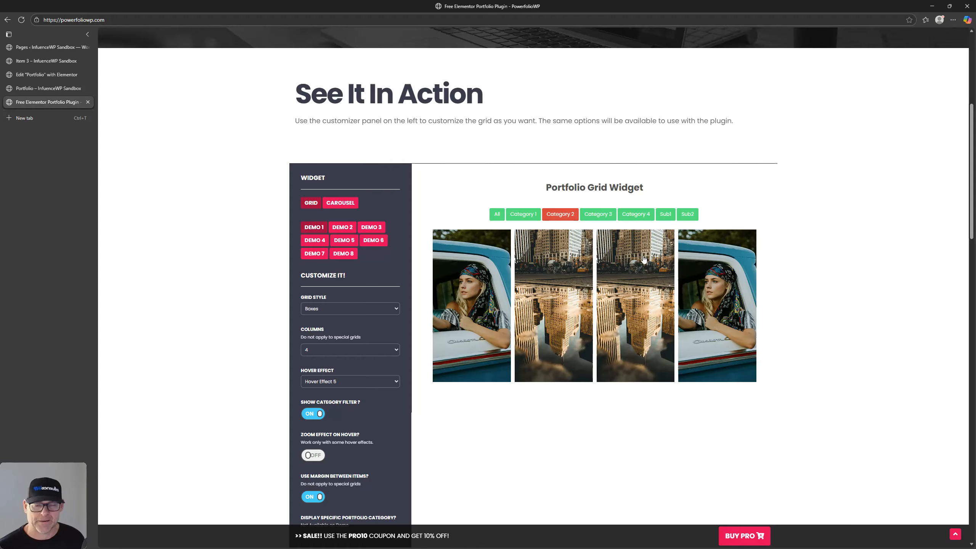
click(344, 240)
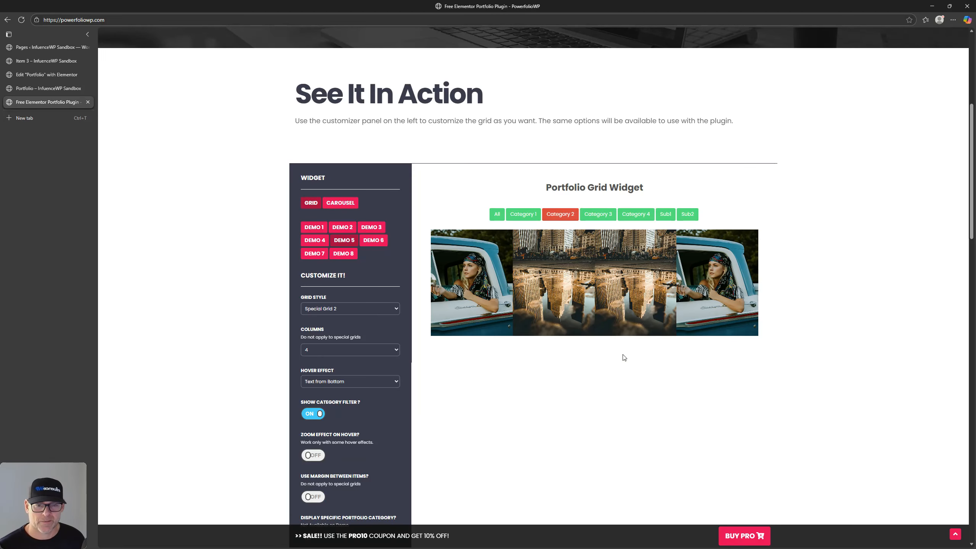
scroll(331, 302, down, 6)
scroll(337, 436, up, 8)
click(641, 291)
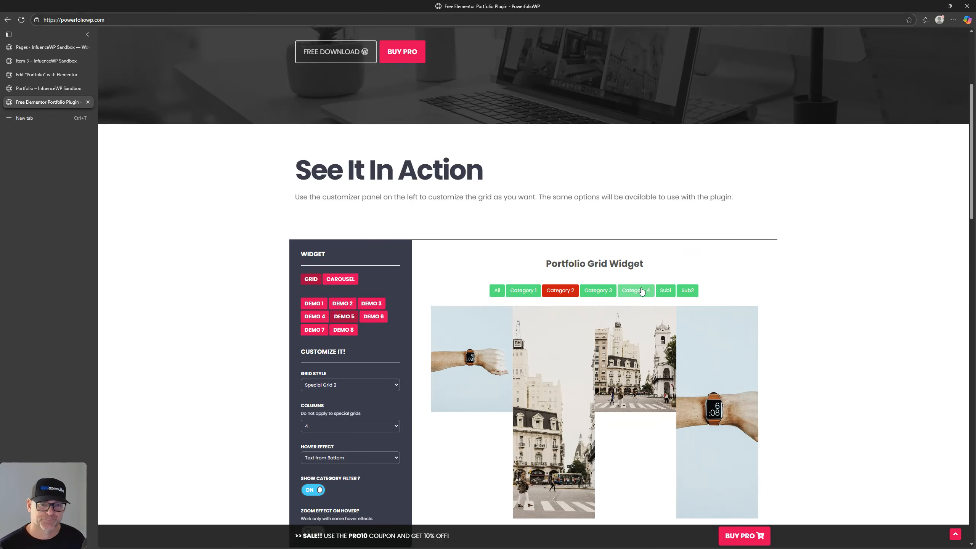
Preview the Demo 8 portfolio grid and switch the Powerfolio demo to the Carousel widget
scroll(641, 291, down, 4)
click(343, 177)
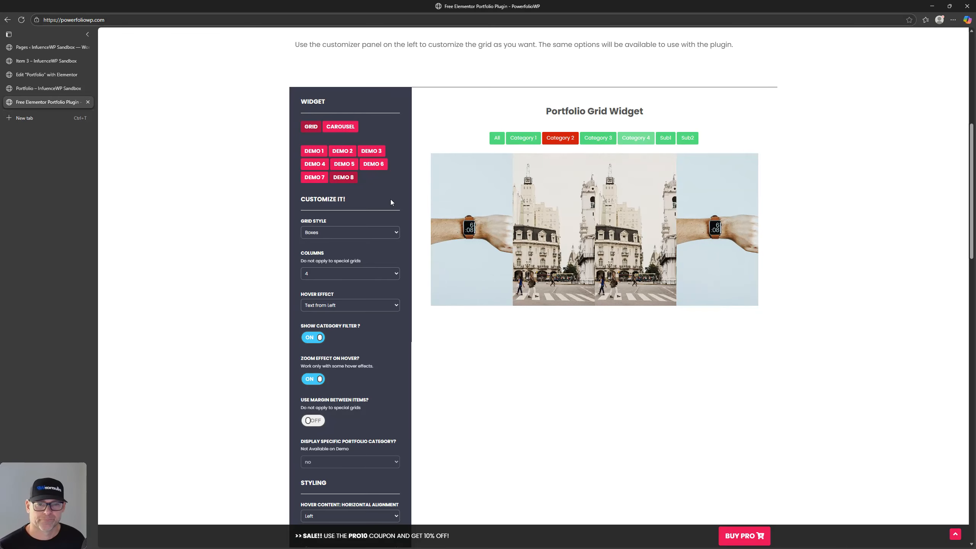
scroll(390, 202, up, 6)
click(327, 357)
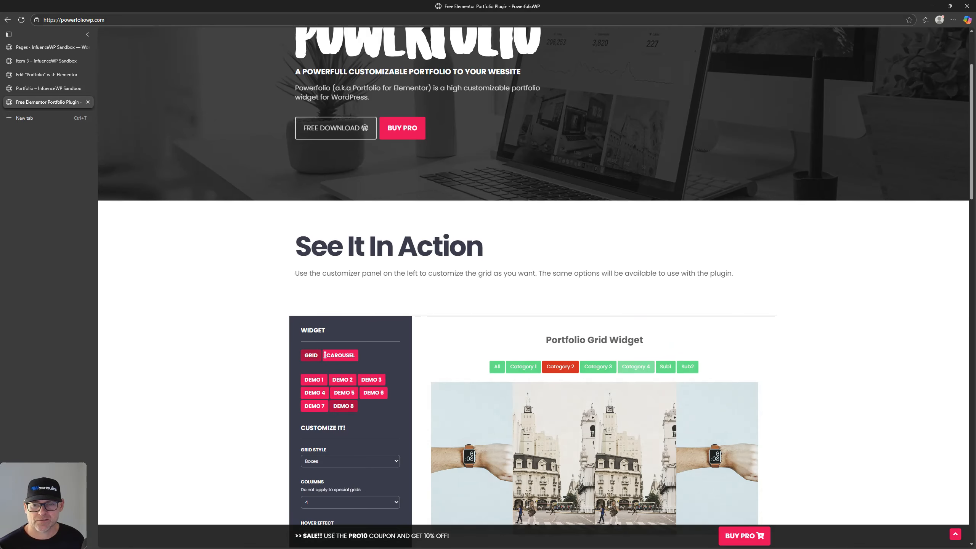
scroll(435, 251, down, 3)
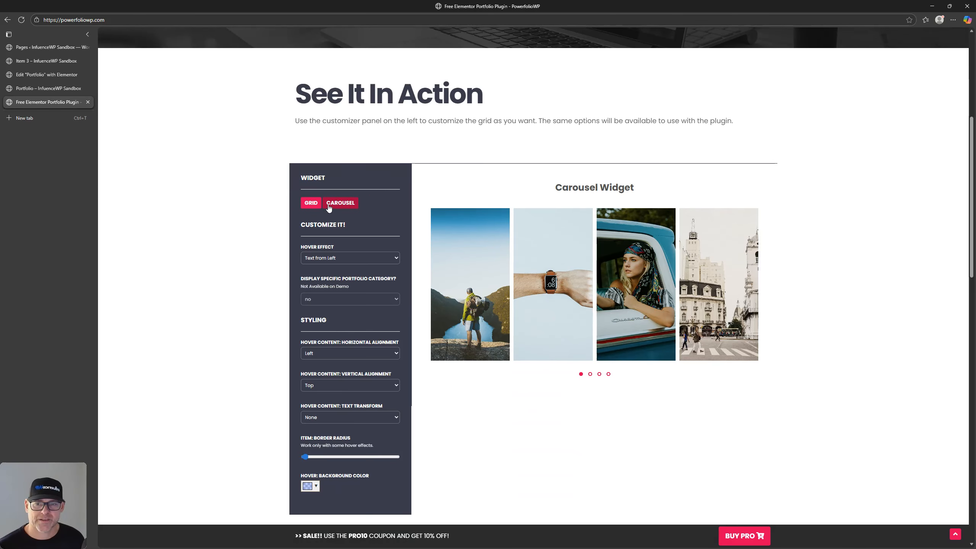
Page through the carousel demo's slides up to the fourth one
scroll(404, 310, down, 3)
scroll(608, 267, up, 2)
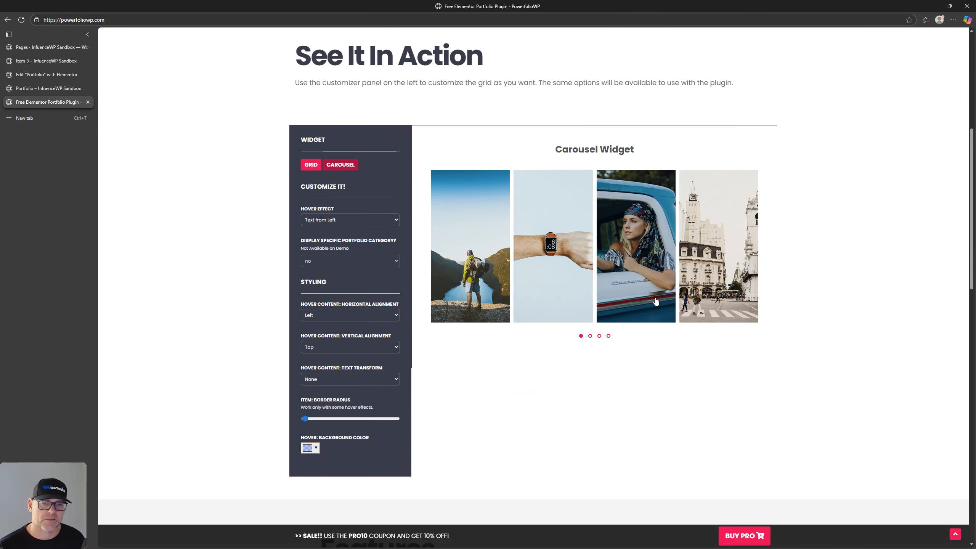
click(590, 335)
click(599, 337)
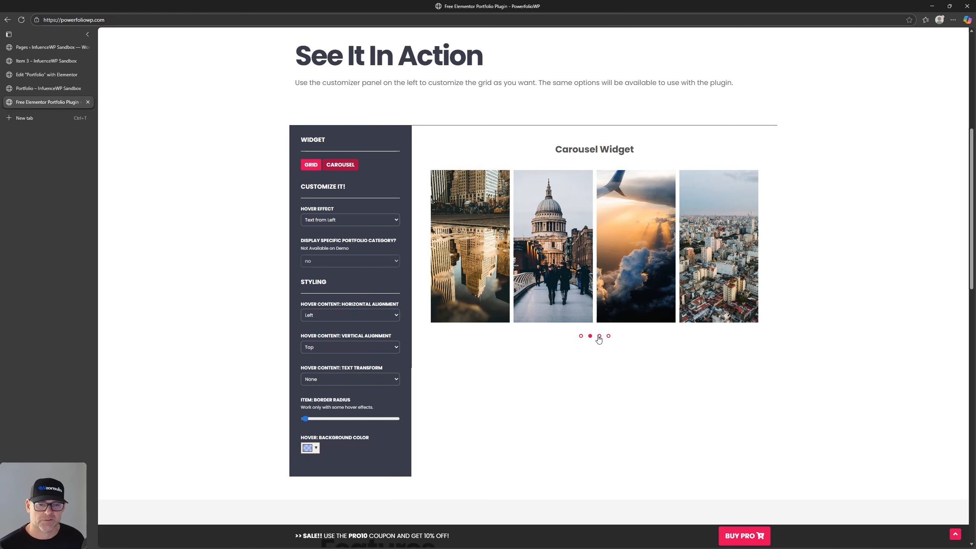
click(608, 336)
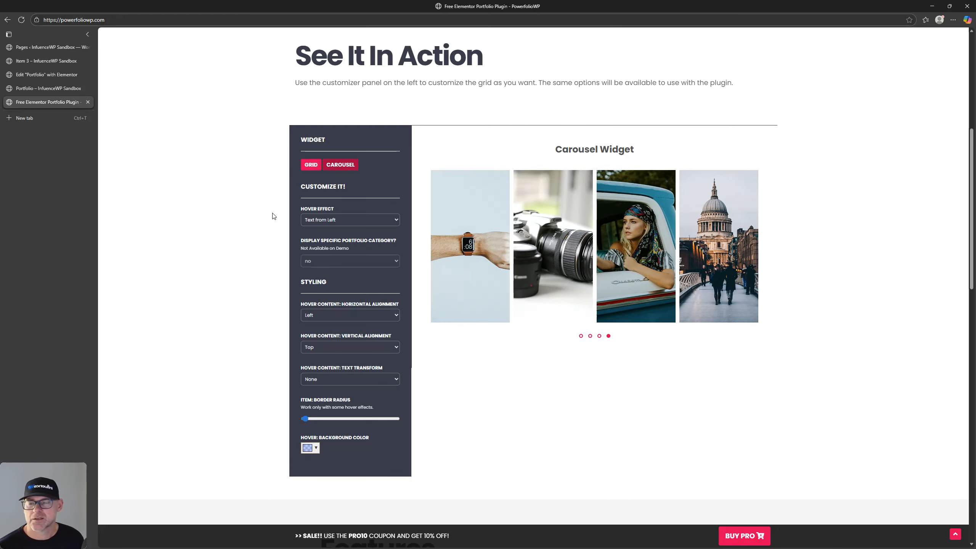
Examine the carousel demo's hover effect, portfolio category and hover content horizontal alignment options
click(344, 222)
click(344, 222)
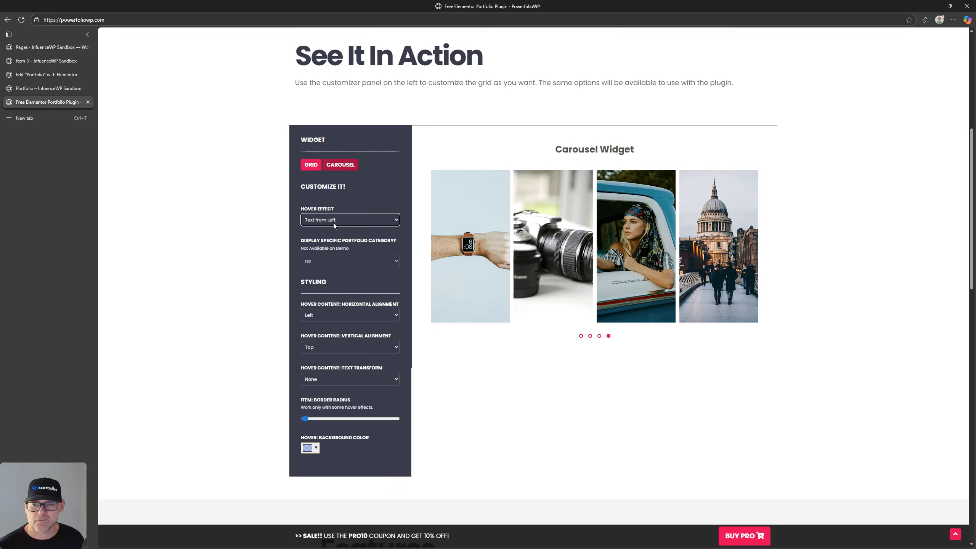
click(329, 262)
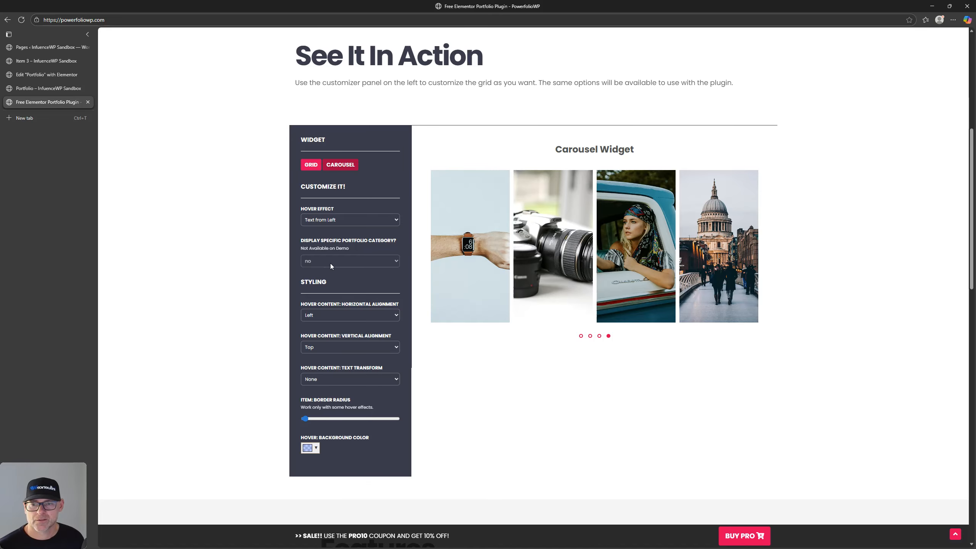
click(337, 315)
click(337, 315)
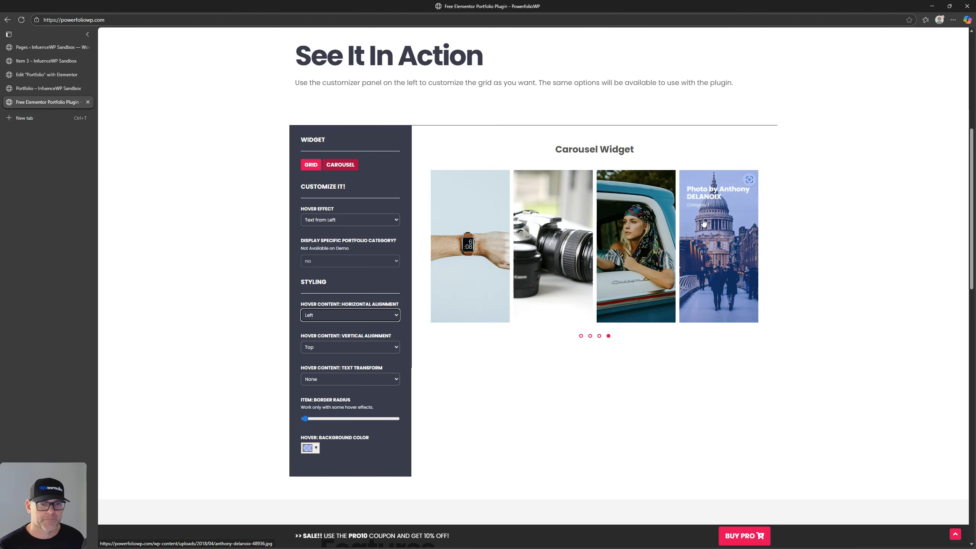
Compare the two demo widgets by showing the portfolio grid again and returning to the carousel
scroll(324, 445, up, 8)
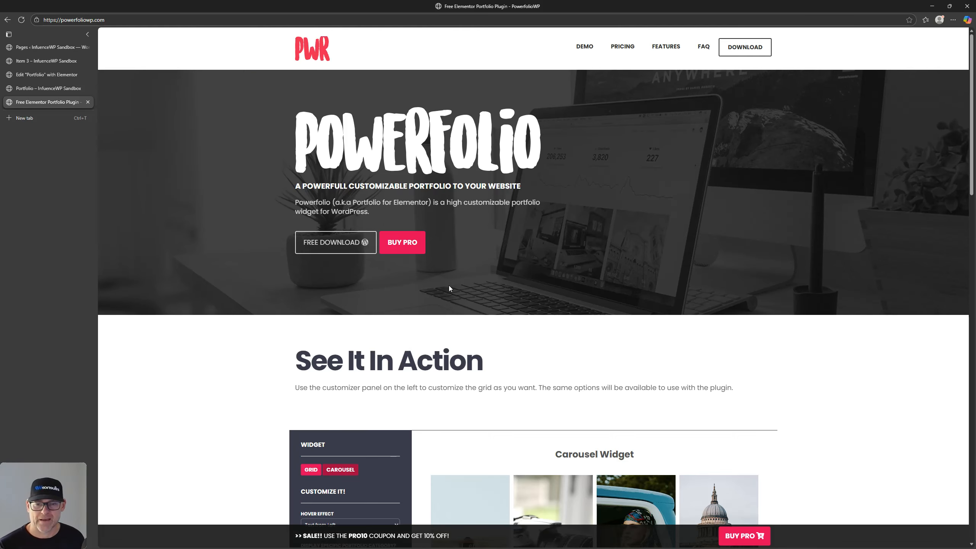
scroll(448, 285, down, 5)
click(312, 279)
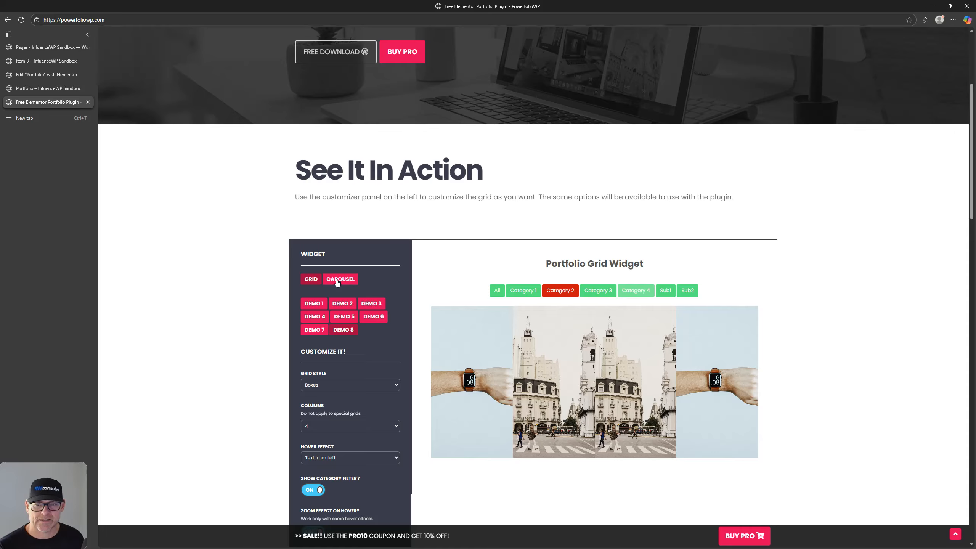
click(340, 280)
scroll(110, 76, up, 5)
Switch to the Elementor editor of the Portfolio page, reload it and enable pagination for the Powerfolio portfolio widget
click(56, 47)
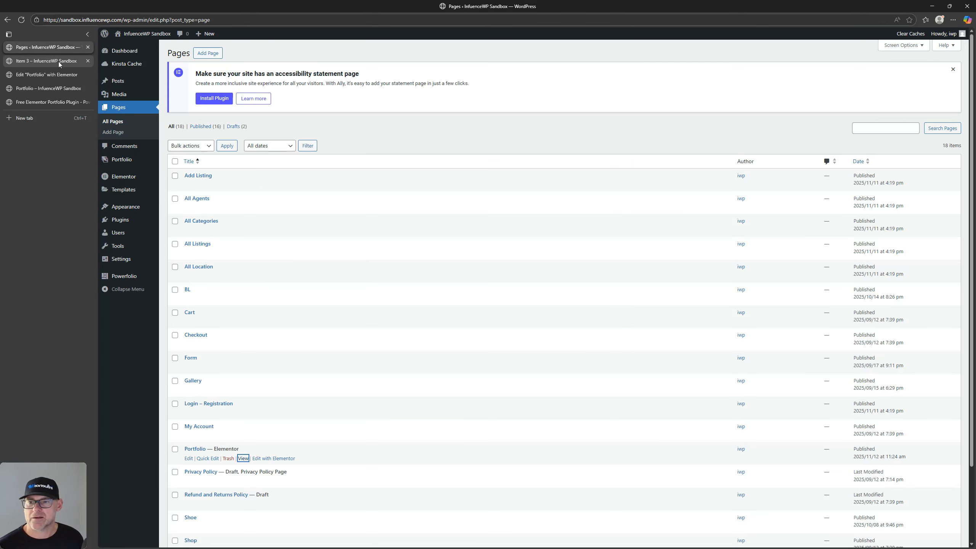
click(58, 61)
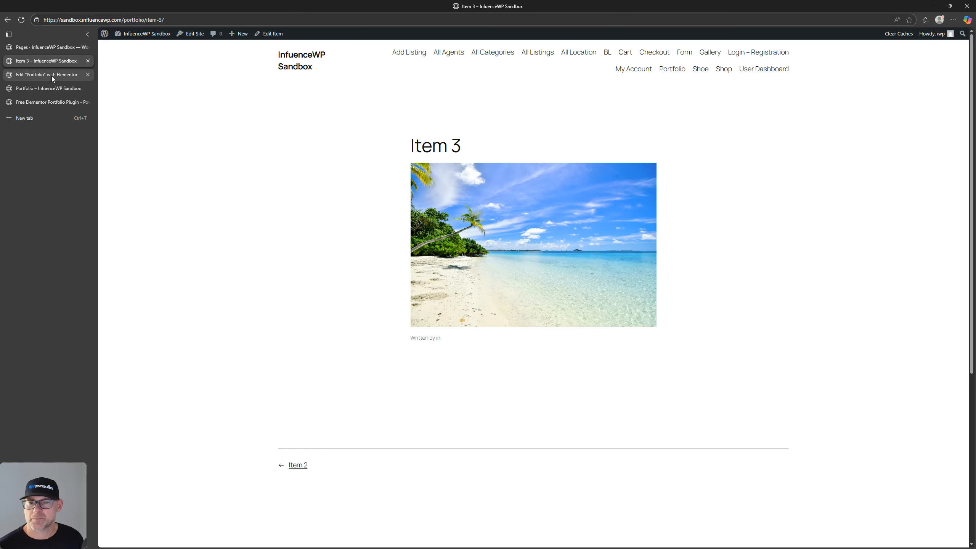
click(61, 73)
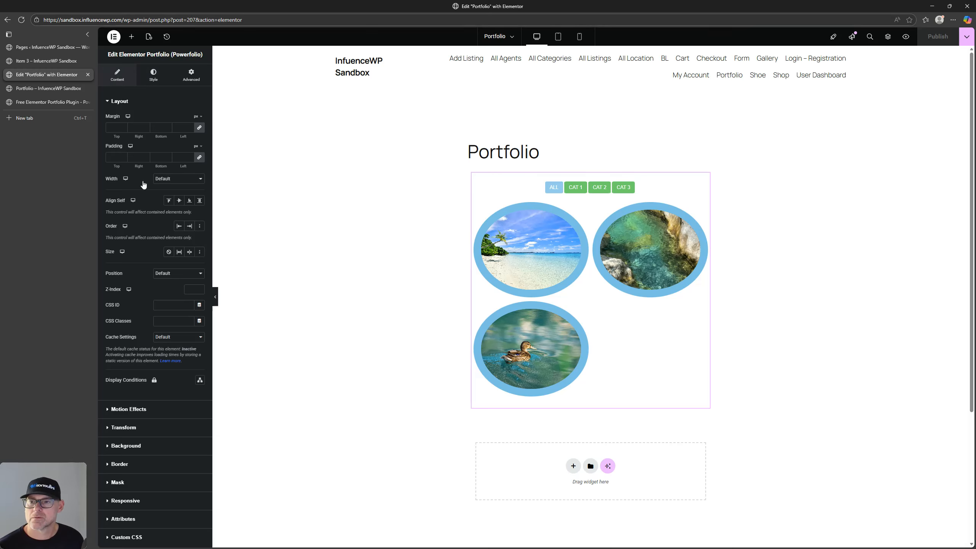
click(21, 20)
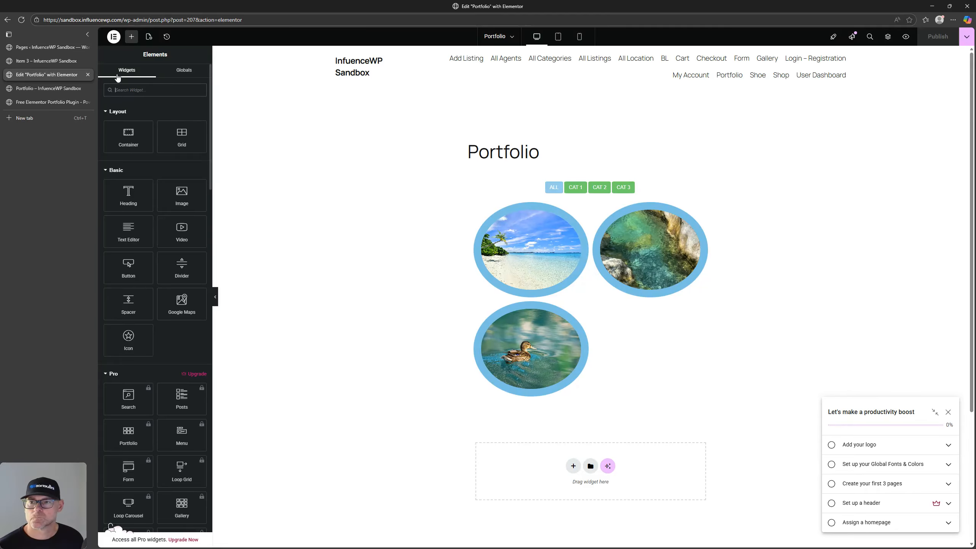
click(516, 234)
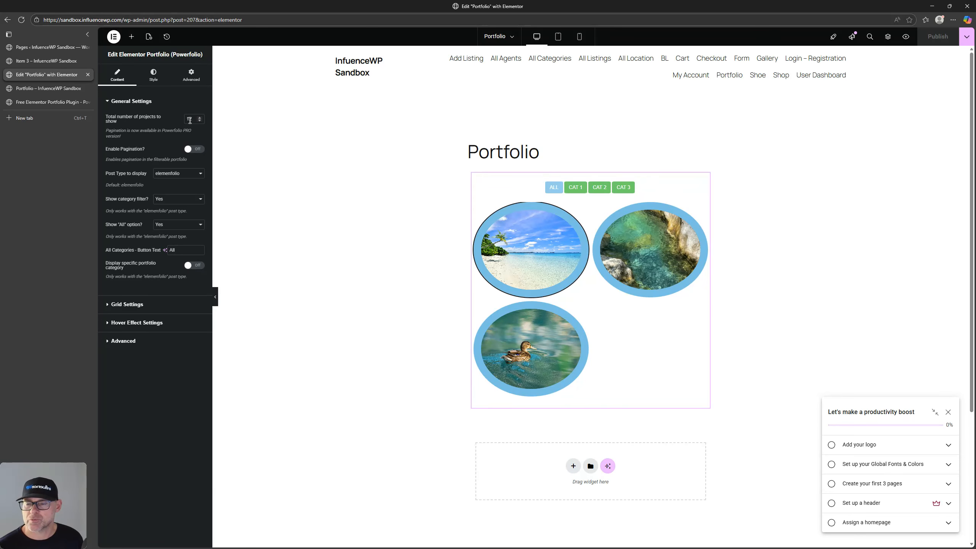
click(191, 151)
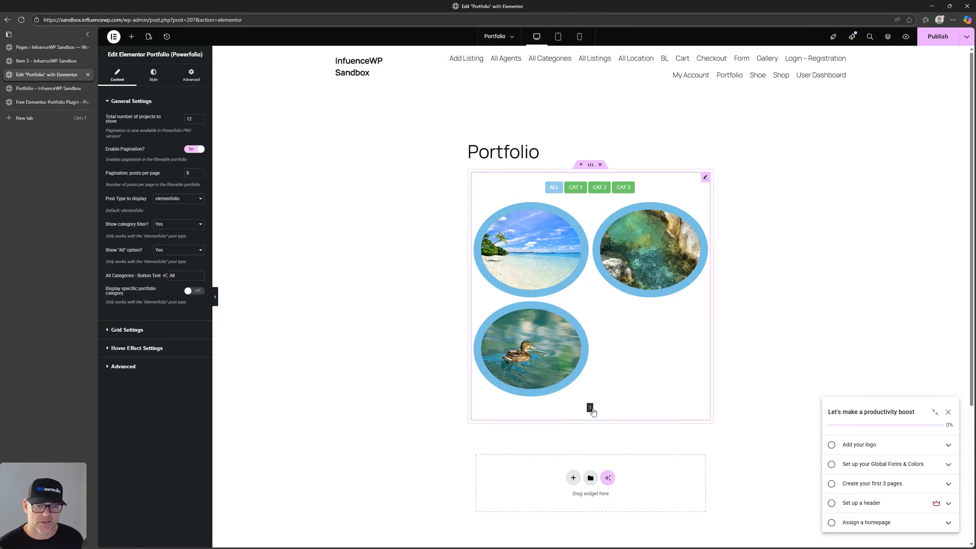
key(ctrl)
key(ctrl)
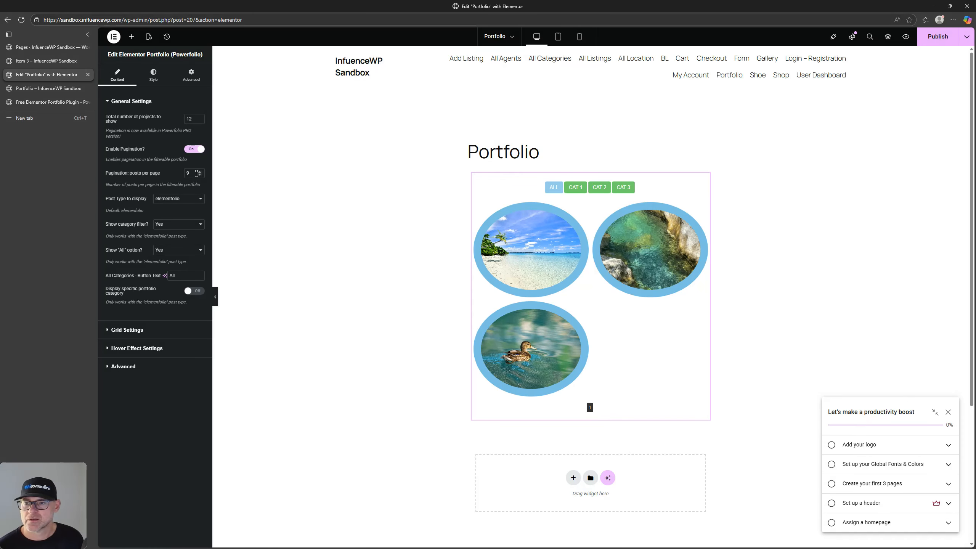
right_click(161, 132)
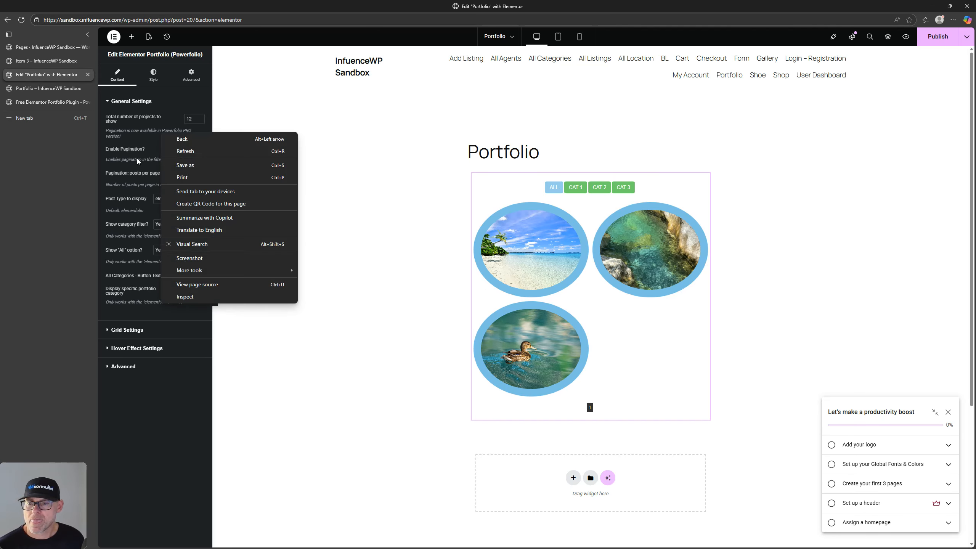
click(138, 172)
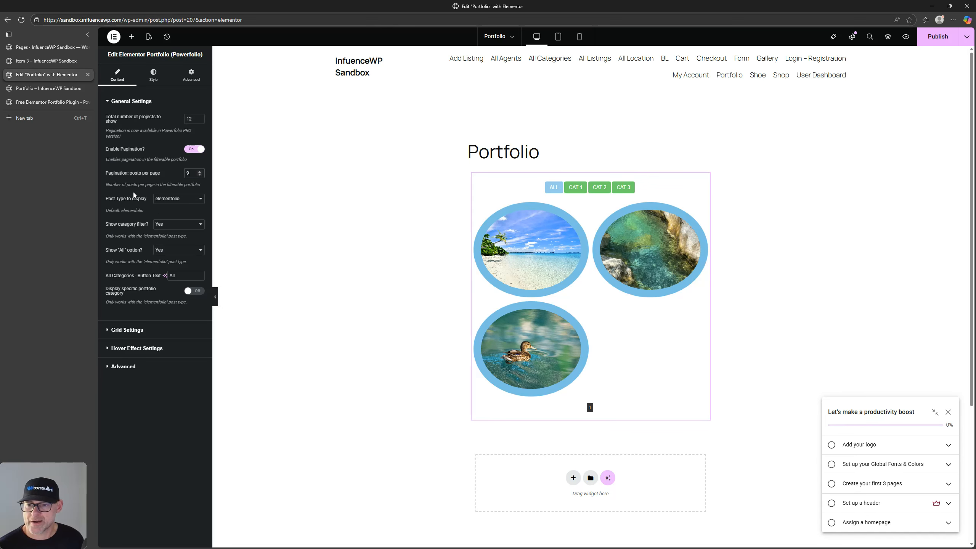
Examine the portfolio widget's available grid styles together with its hover effect and advanced settings
click(155, 327)
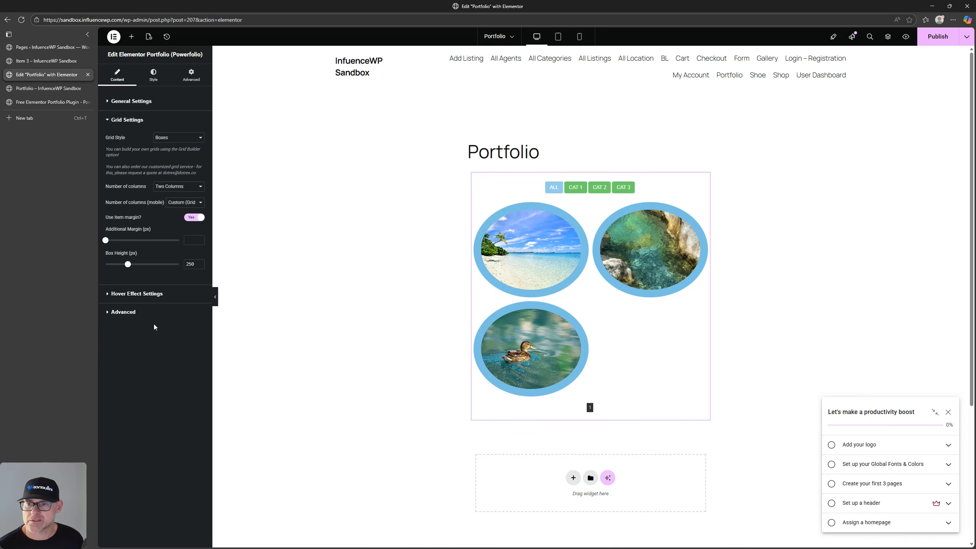
click(172, 139)
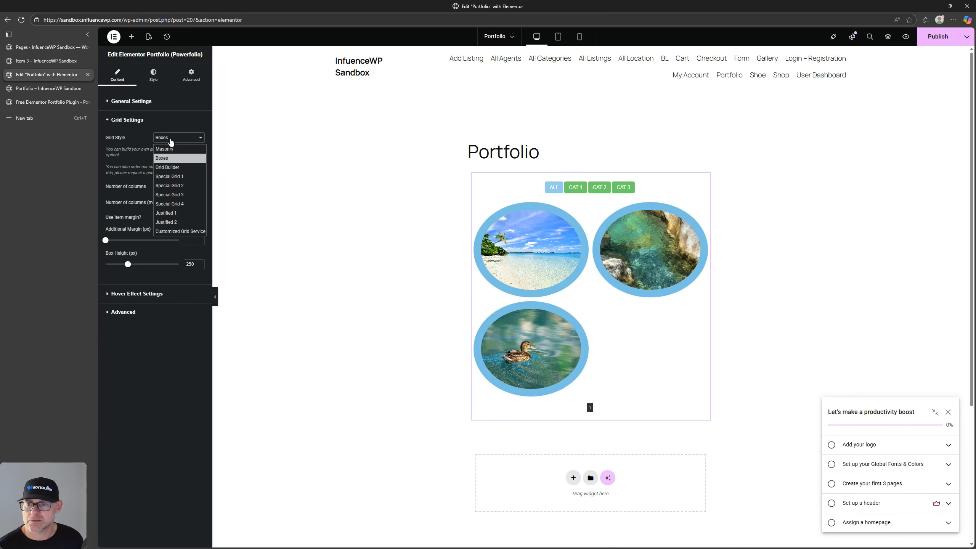
click(174, 400)
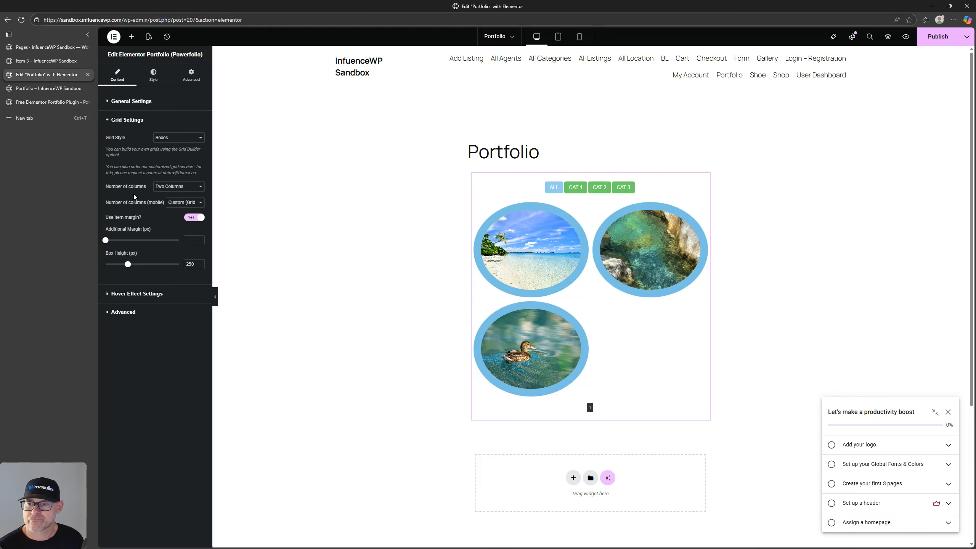
click(141, 315)
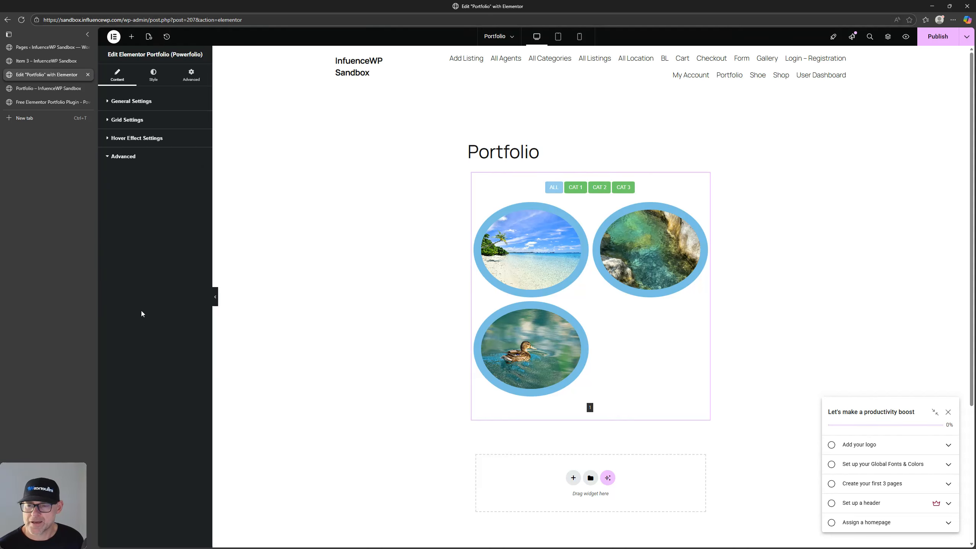
click(139, 138)
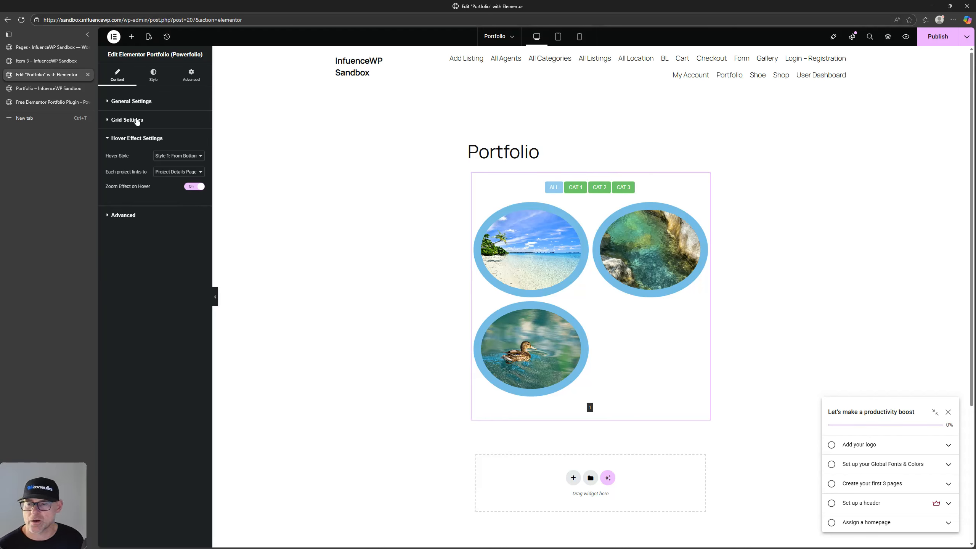
click(135, 120)
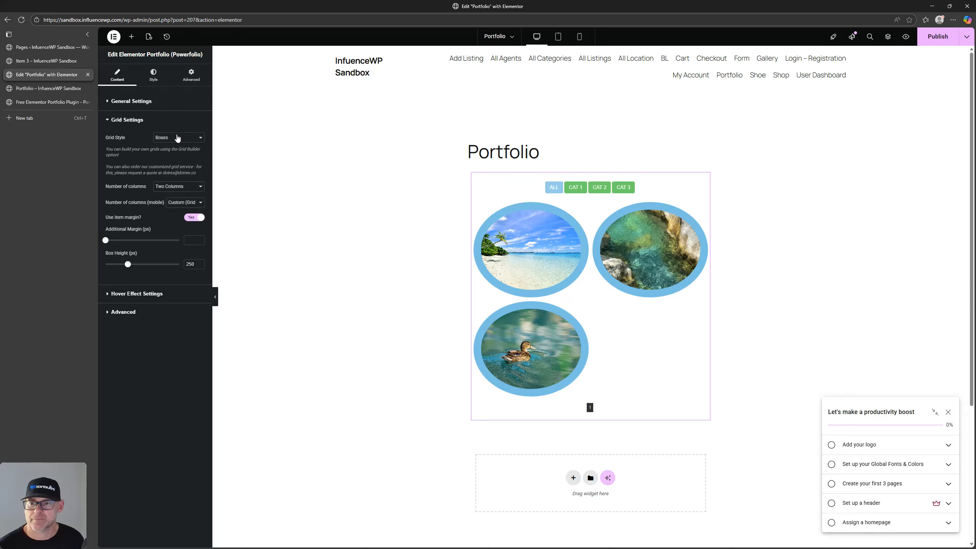
click(177, 138)
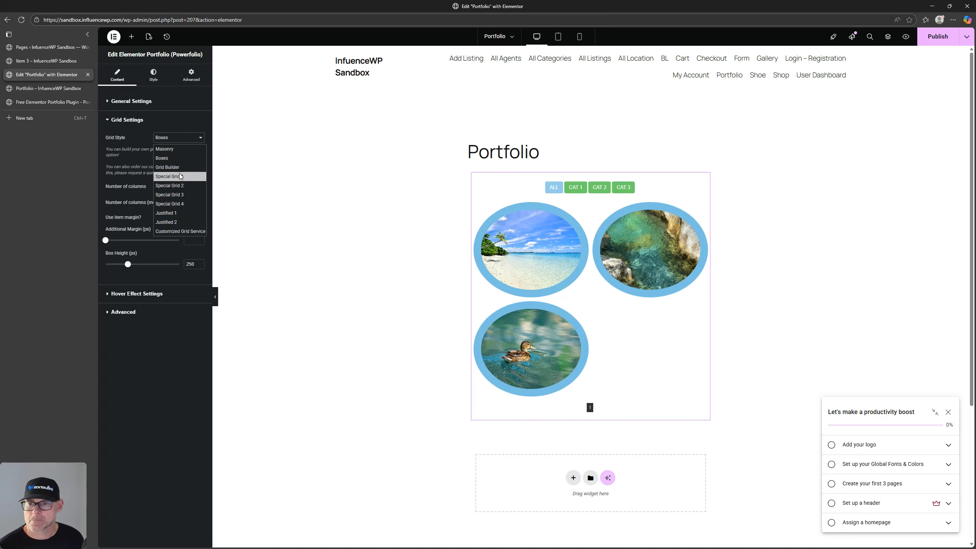
click(152, 75)
Search the widgets for "powe" and add Image Gallery (Powerfolio) above the existing portfolio grid
click(131, 38)
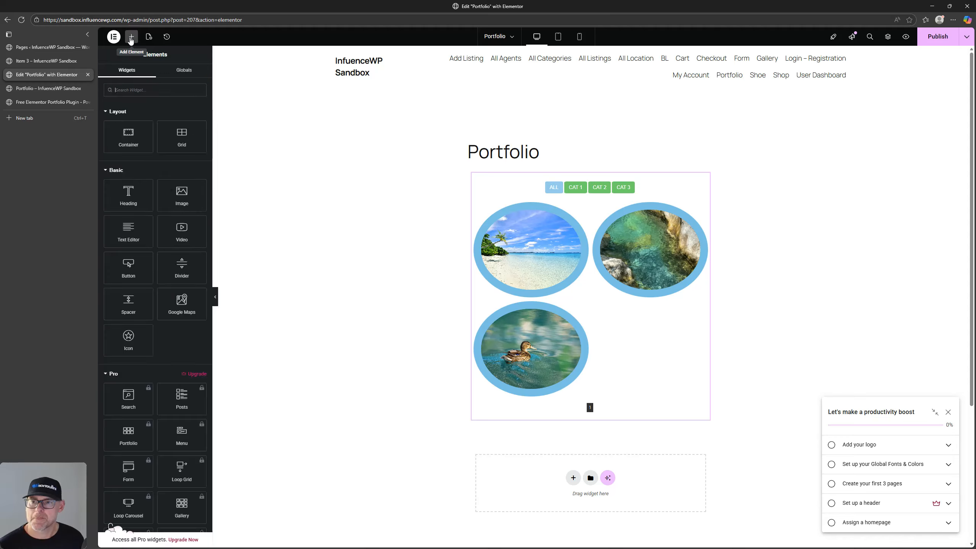
text(powe)
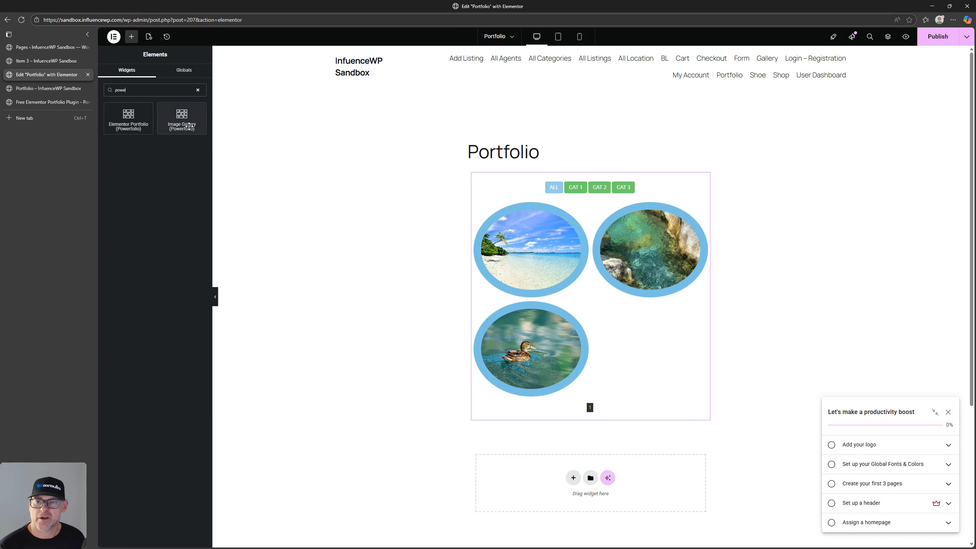
drag(191, 114, 520, 183)
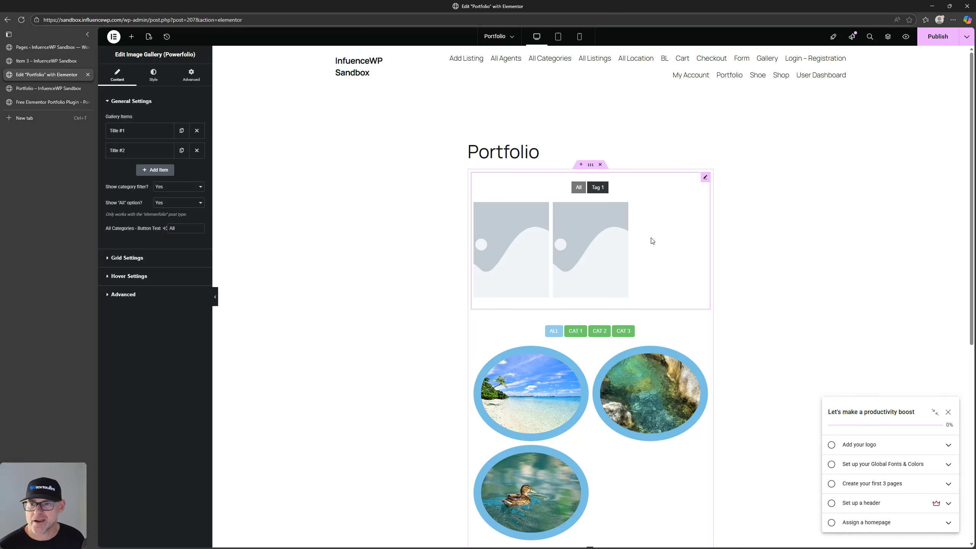
Examine the image gallery widget's gallery items, grid style and mobile column options, and item styling settings
click(142, 131)
click(142, 132)
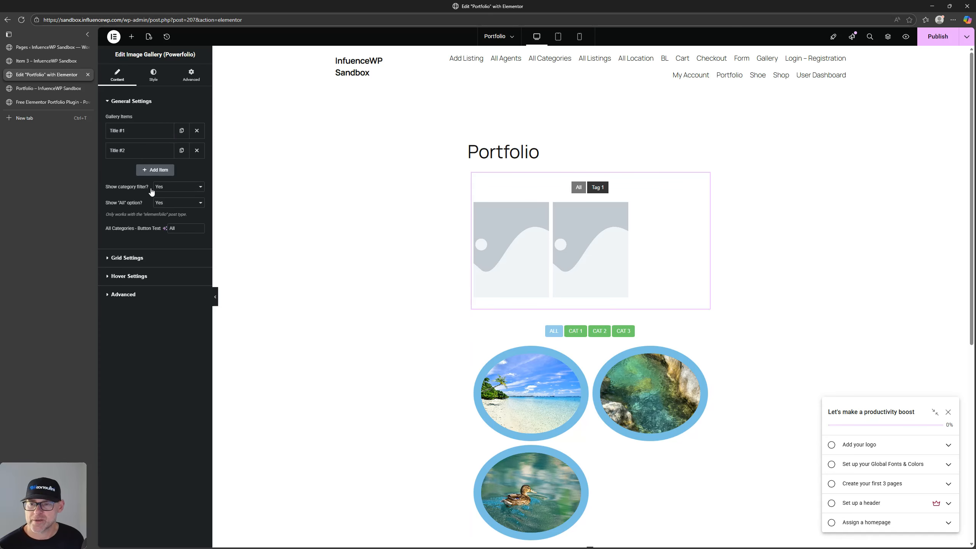
click(132, 258)
click(169, 140)
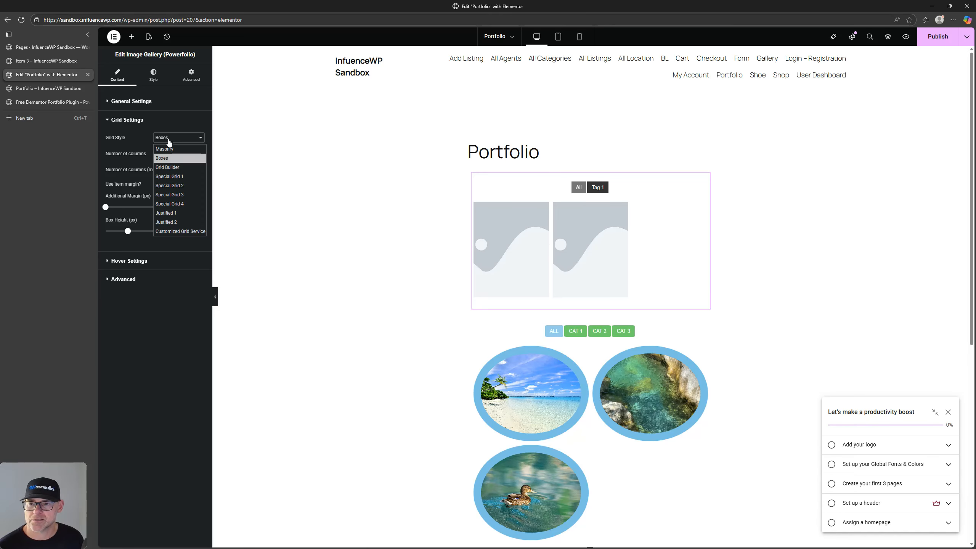
click(173, 320)
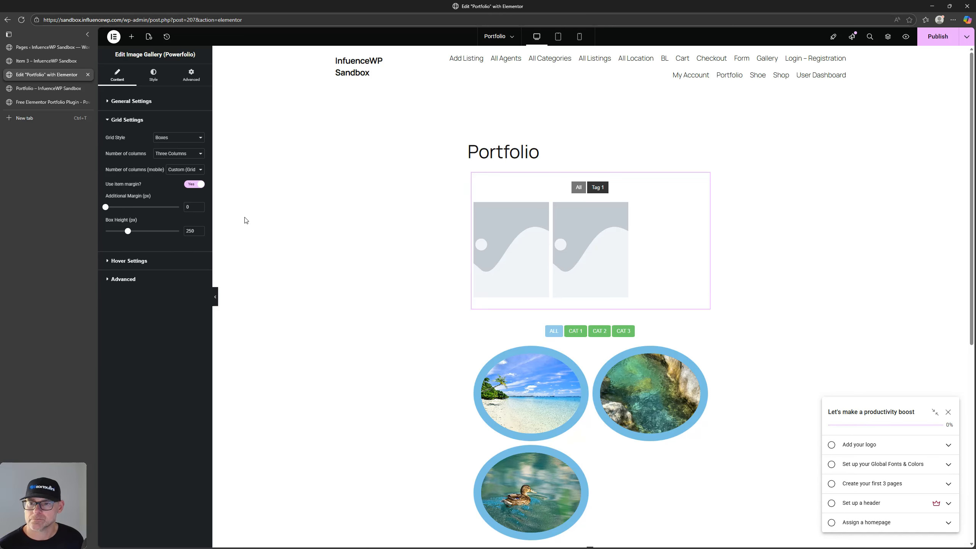
click(181, 170)
right_click(180, 170)
click(157, 385)
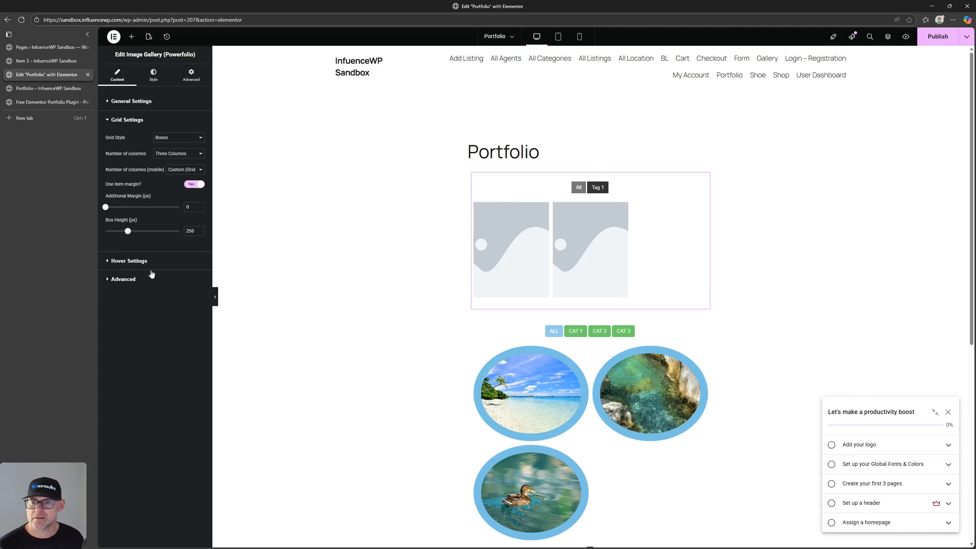
click(154, 74)
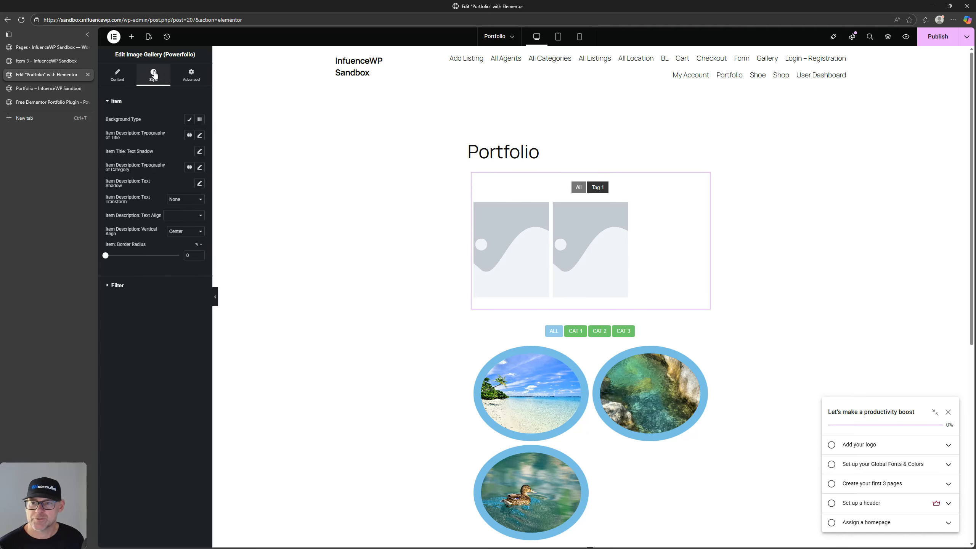
Switch to the site's Pages list and start a new blank page, dismissing the starter pattern chooser
click(117, 77)
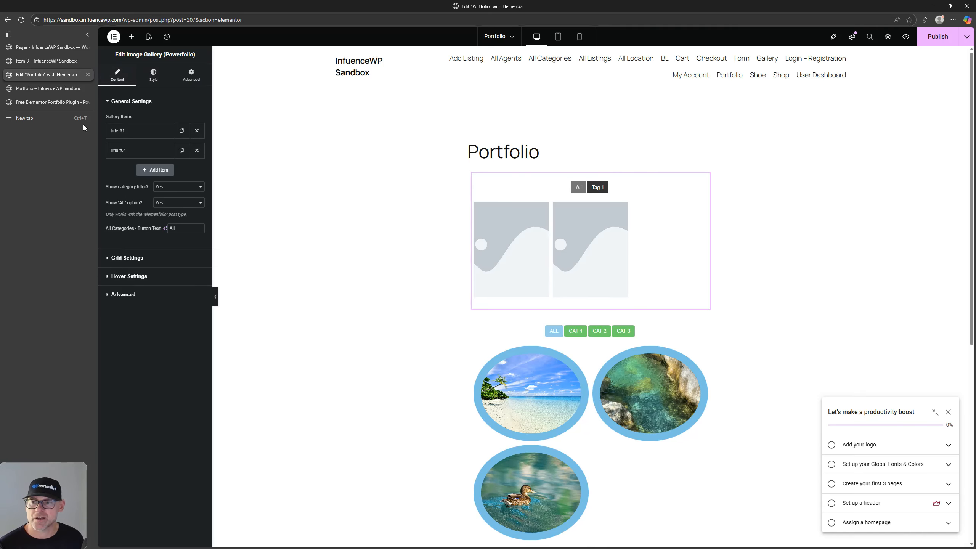
click(44, 60)
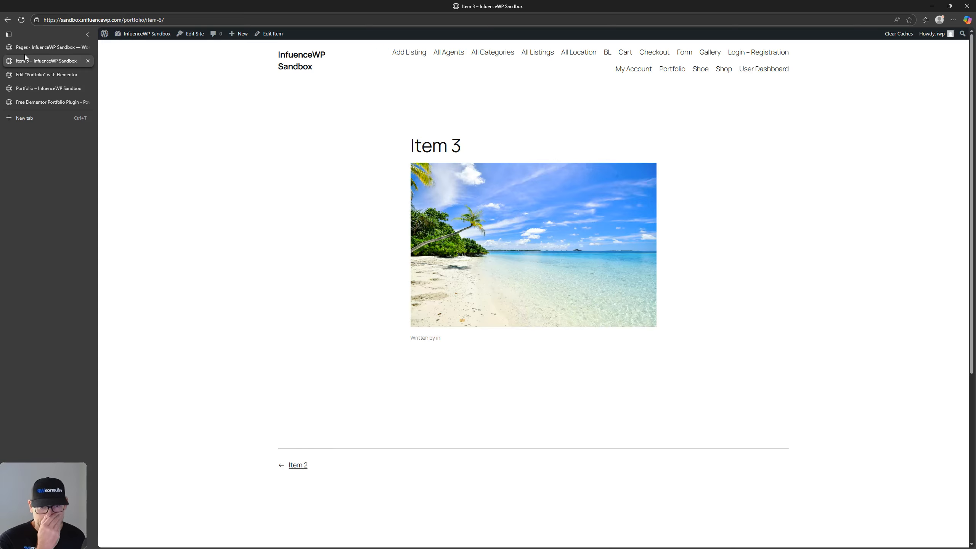
click(41, 45)
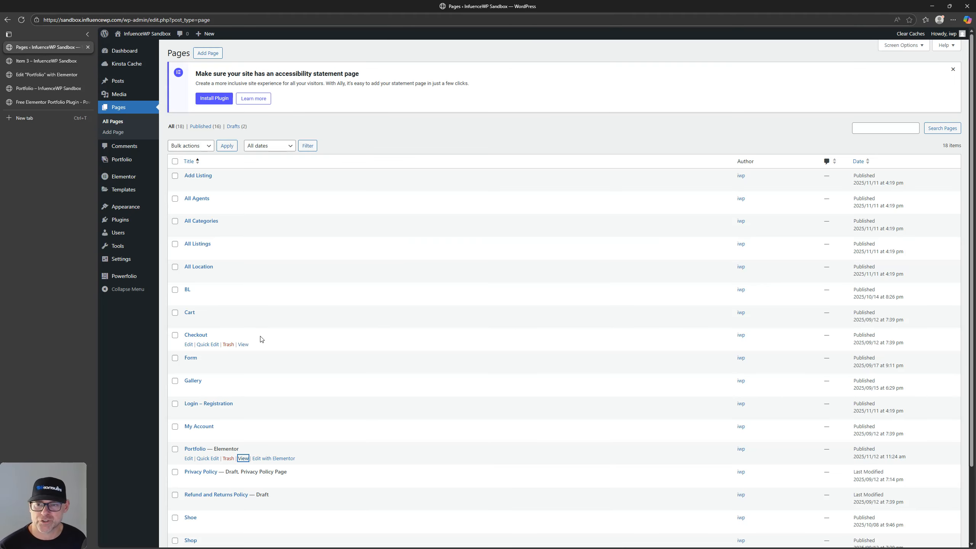
click(43, 101)
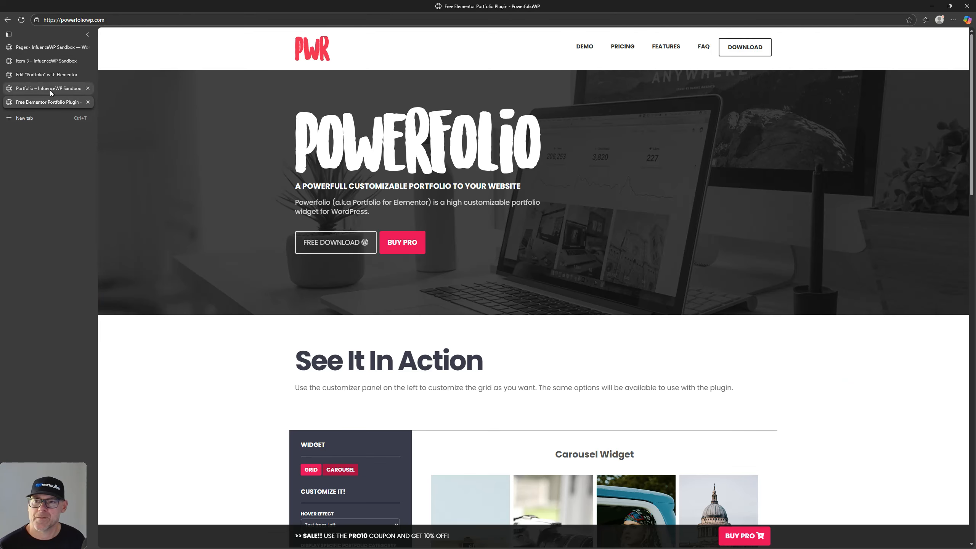
click(50, 89)
click(45, 47)
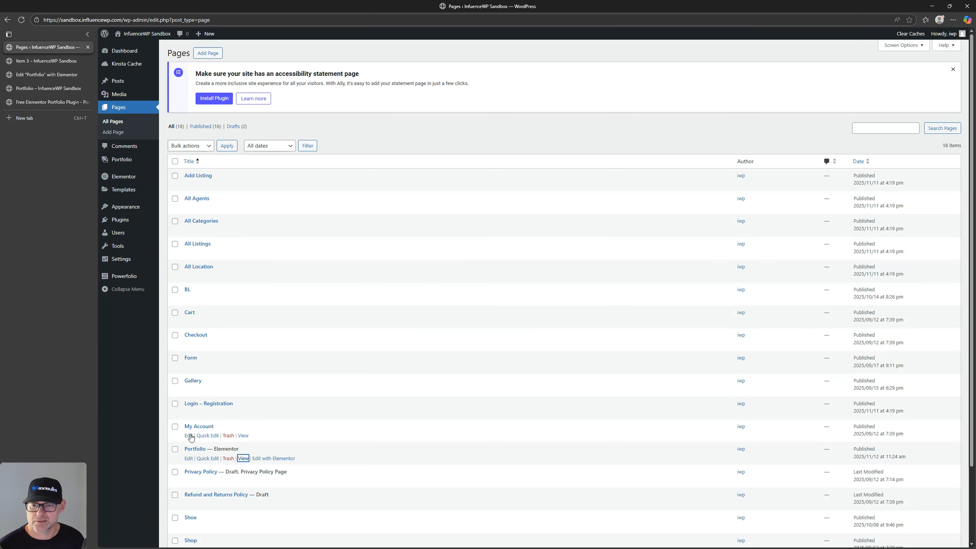
right_click(209, 54)
click(238, 62)
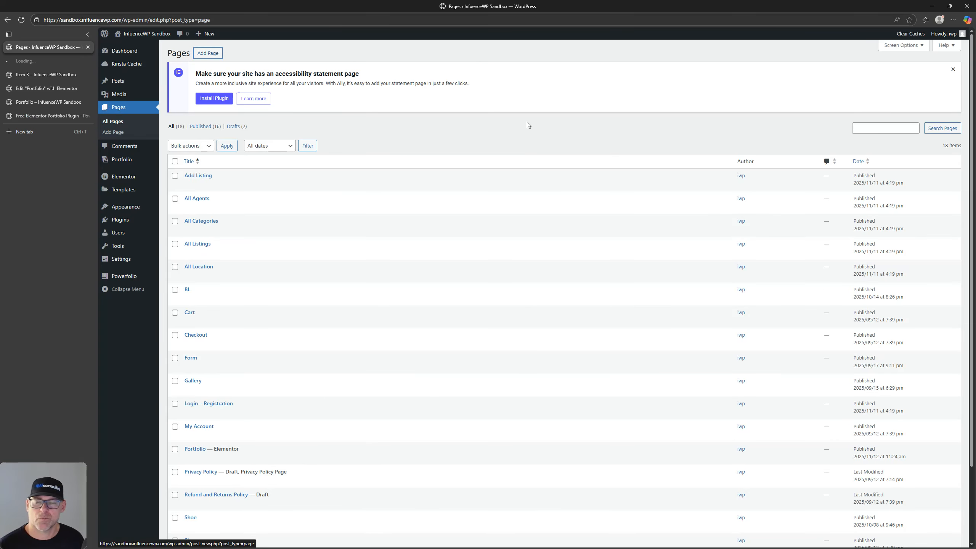
click(212, 56)
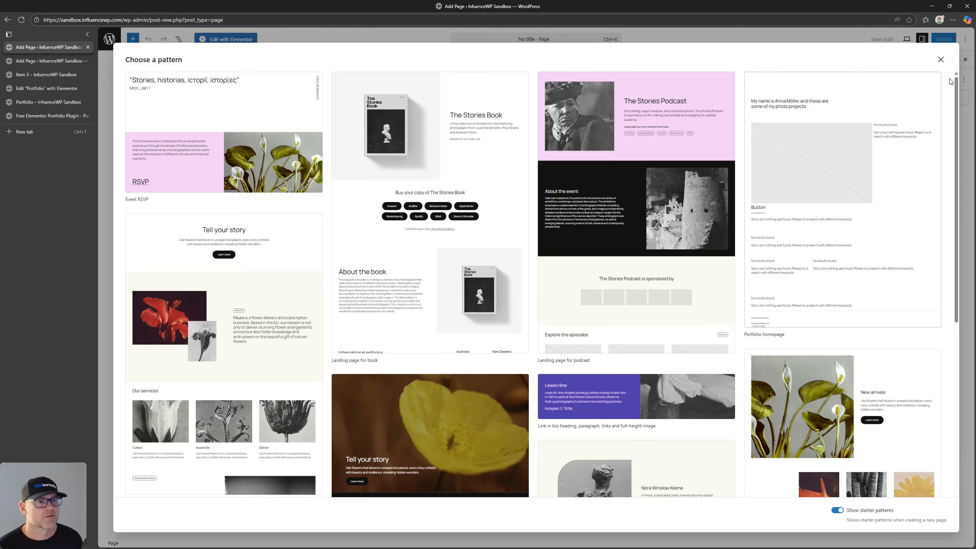
click(940, 60)
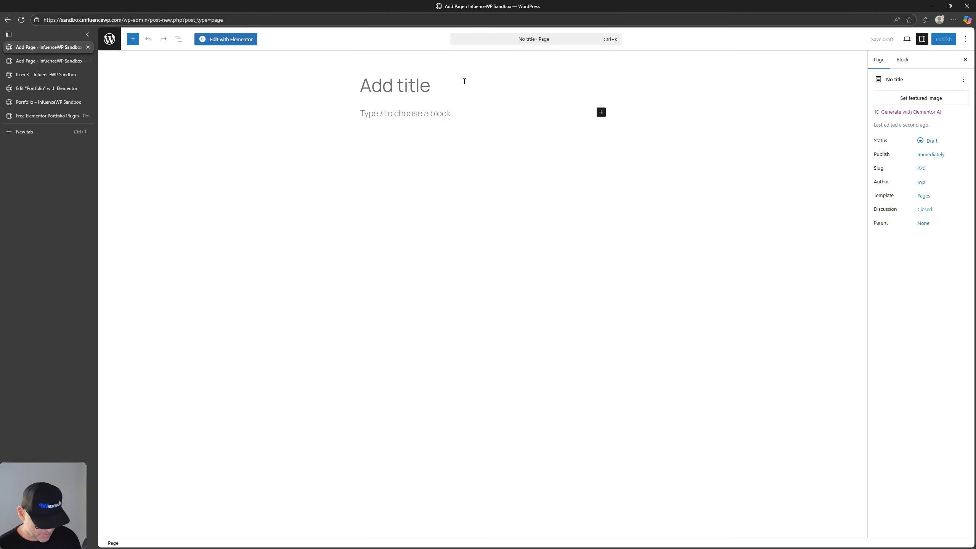
Title the new page "Gut Folio"
text(Gut P)
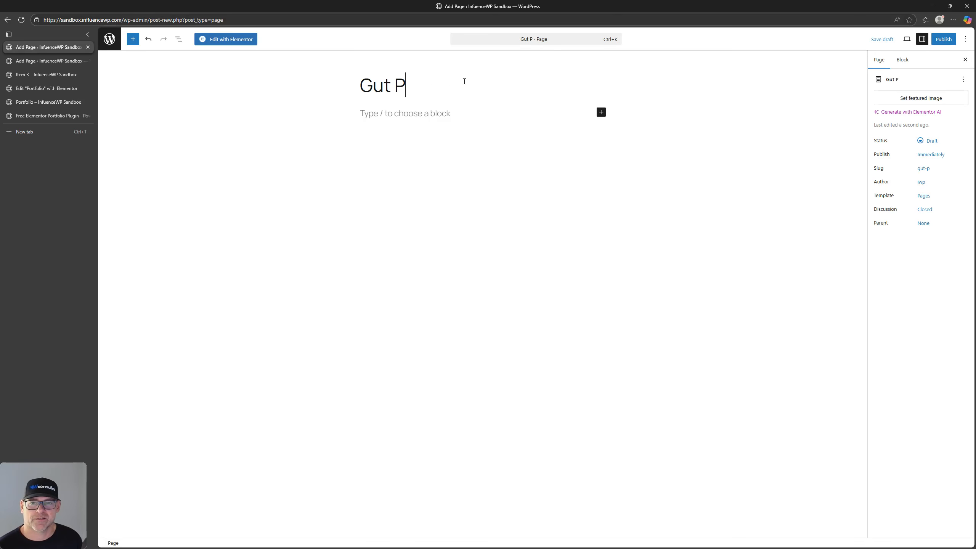
key(BackSpace)
text(Folio)
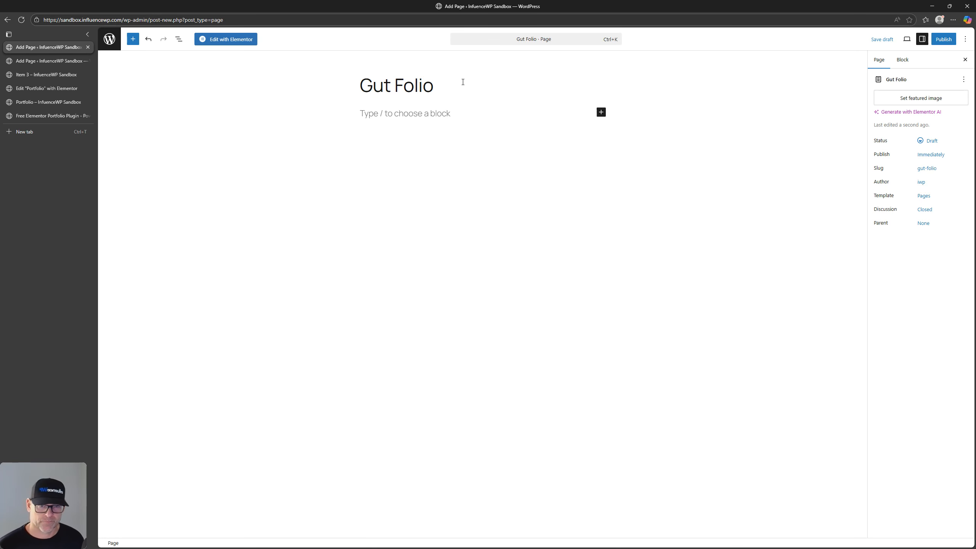
Find blocks matching "power", insert the Powerfolio: Portfolio Block below the page title and select it
click(447, 116)
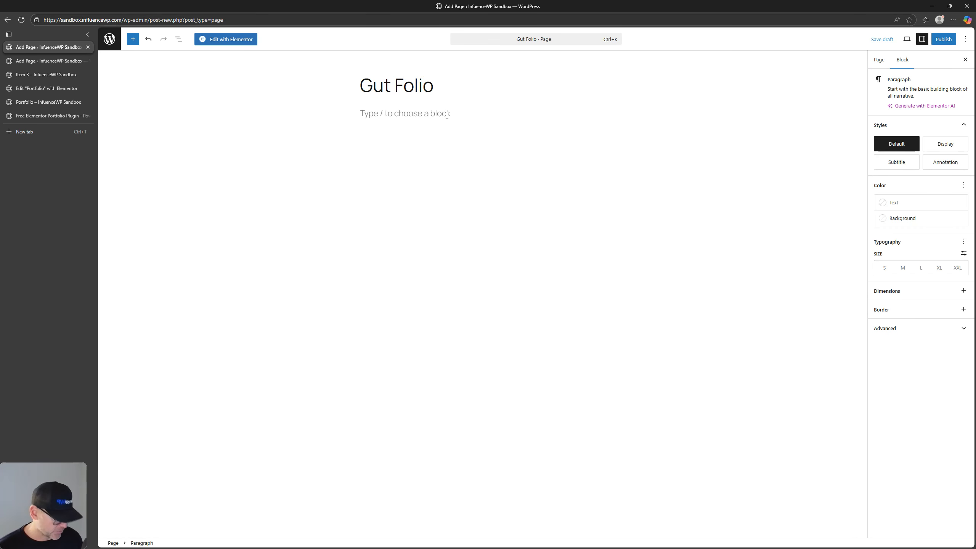
text(/)
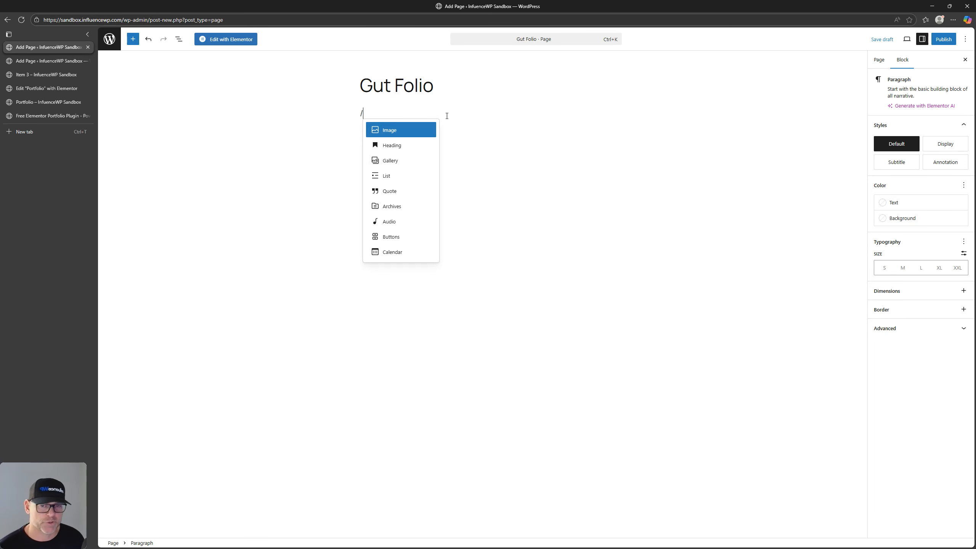
text(power)
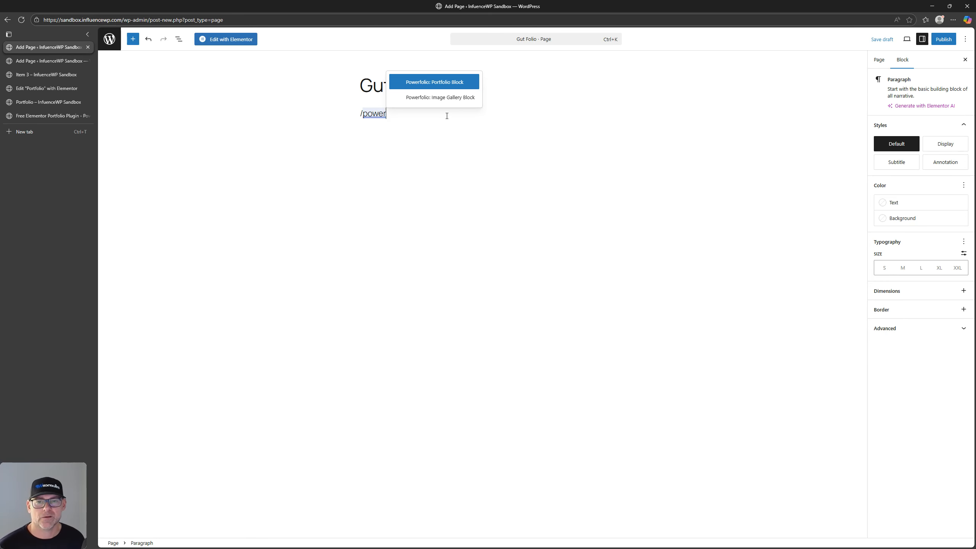
click(452, 83)
click(407, 349)
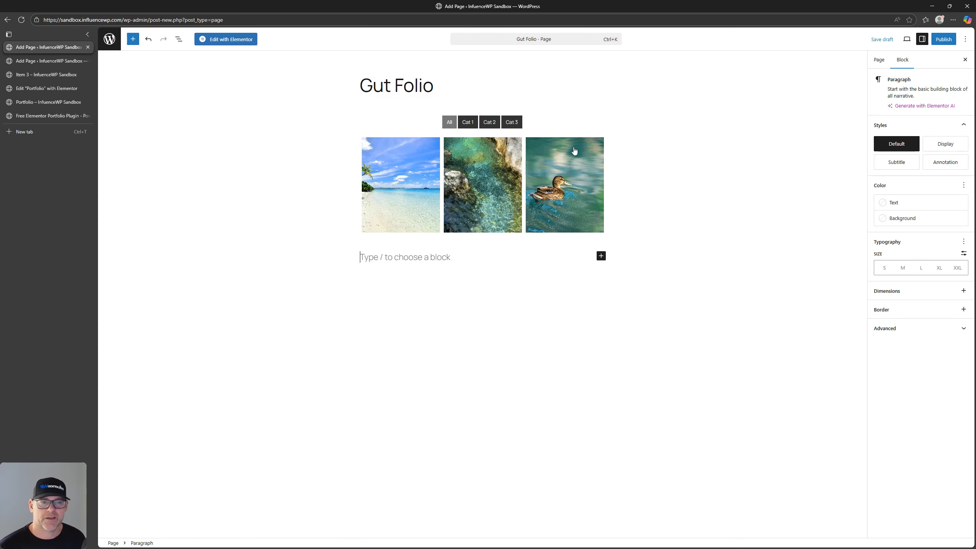
click(565, 142)
key(Escape)
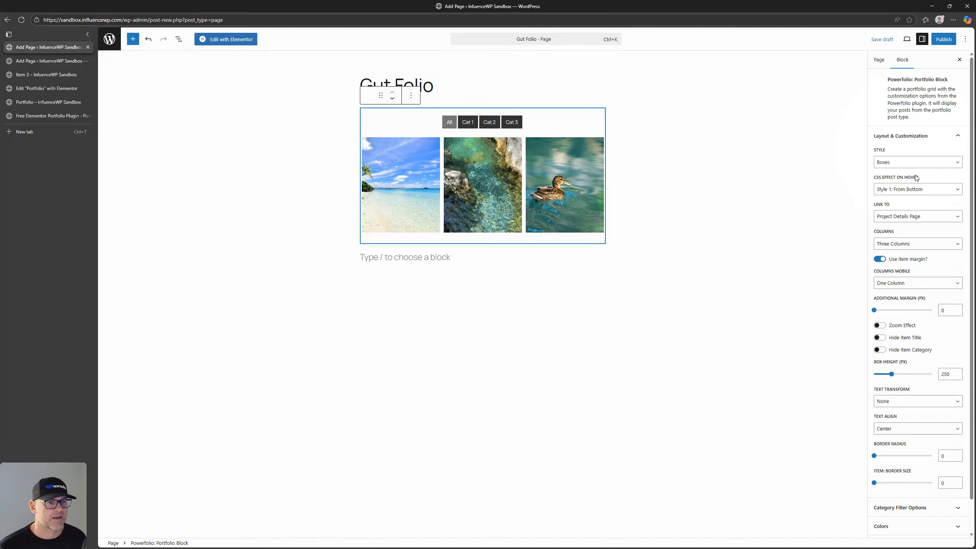
Examine the portfolio block's style, hover effect and mobile column options and its remaining settings sections
click(916, 162)
click(916, 162)
click(916, 162)
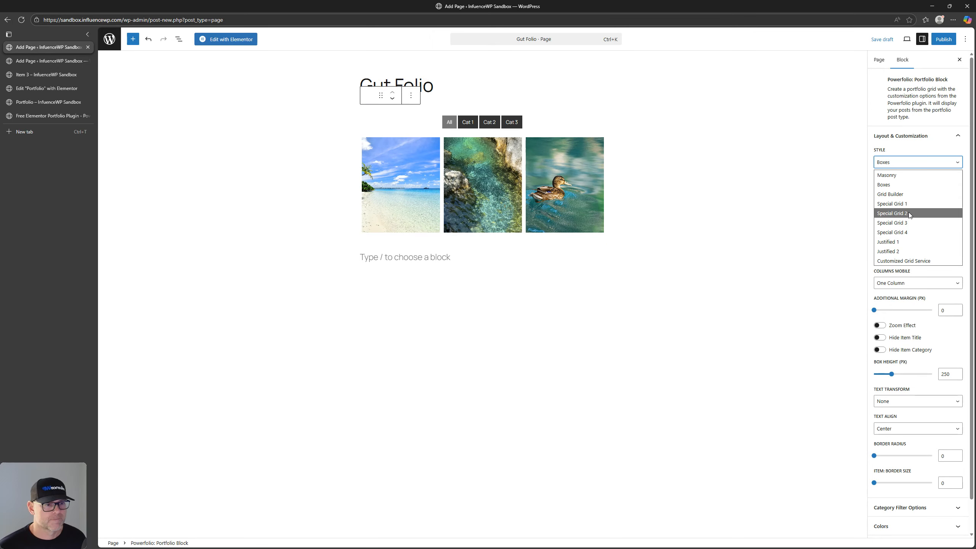
click(907, 161)
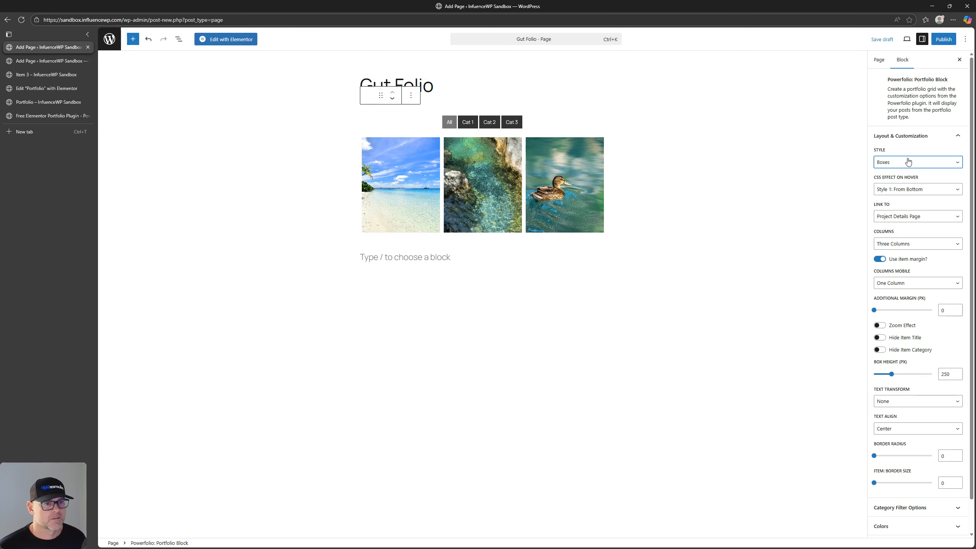
click(912, 188)
click(912, 188)
click(913, 188)
click(915, 188)
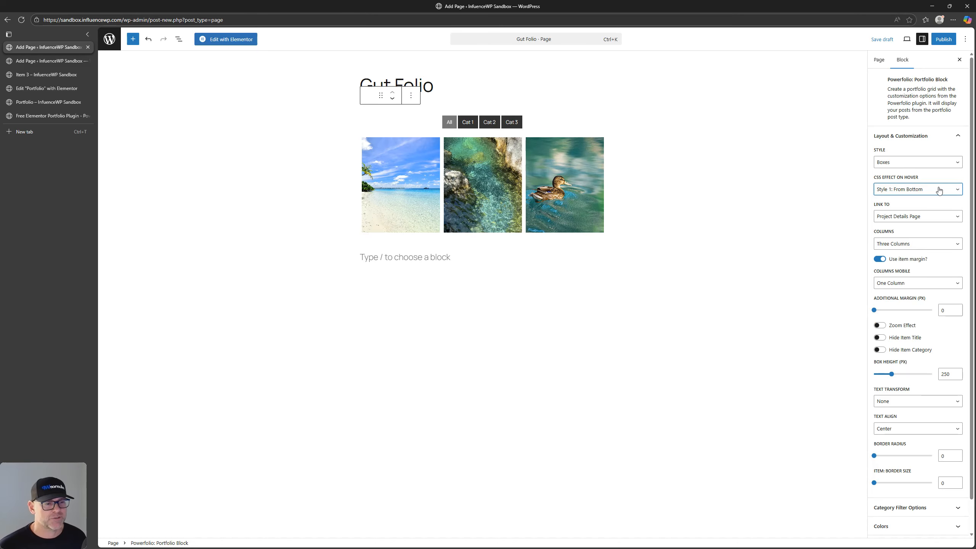
click(909, 284)
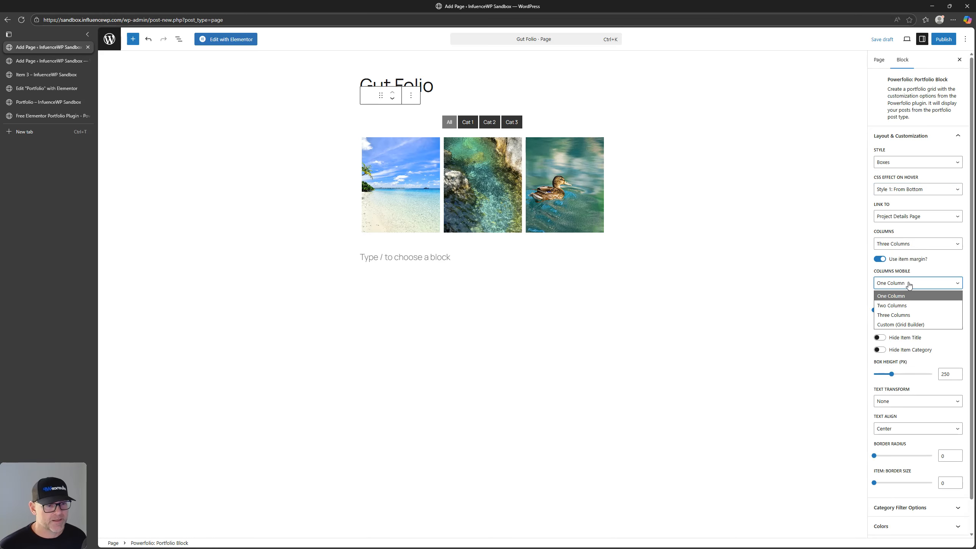
click(909, 284)
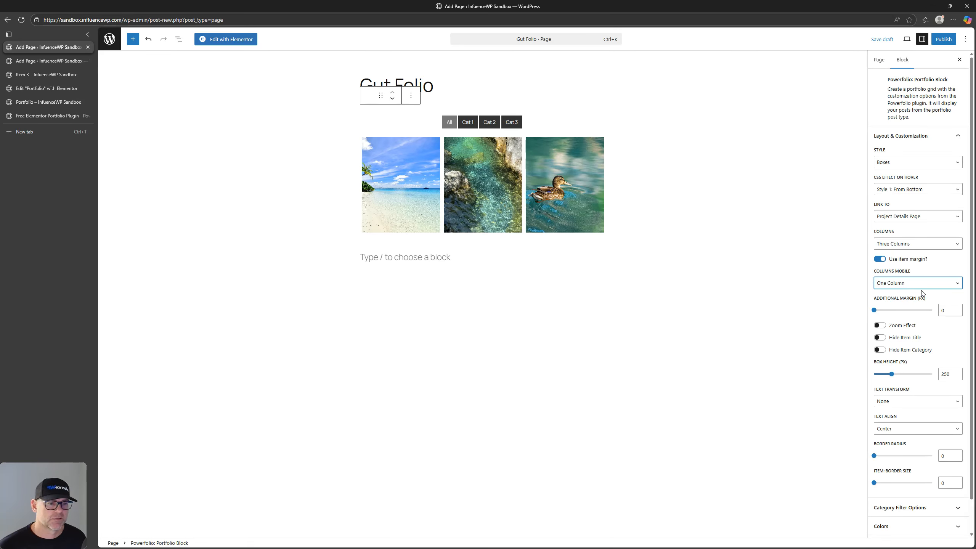
scroll(919, 309, down, 1)
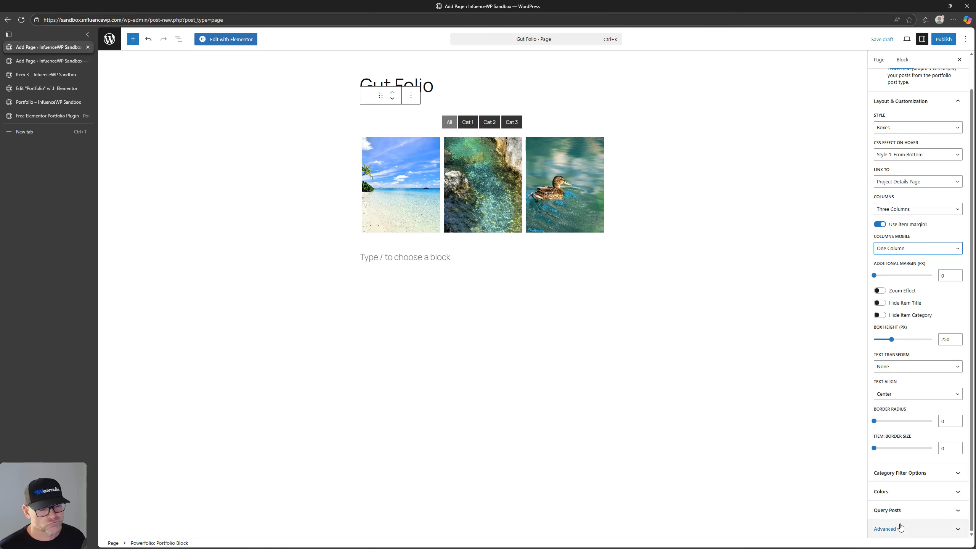
Set the portfolio block's additional margin to 9 px
scroll(900, 321, up, 1)
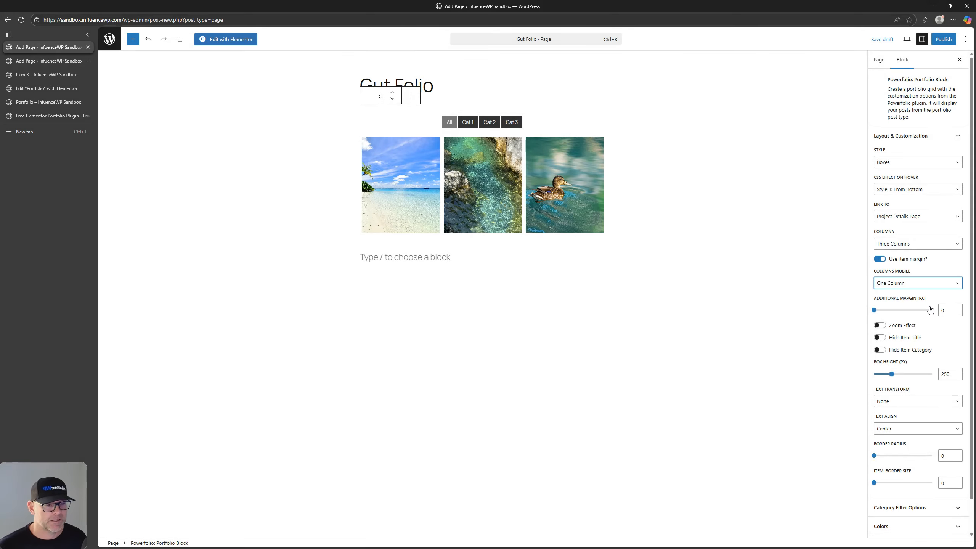
drag(929, 310, 900, 311)
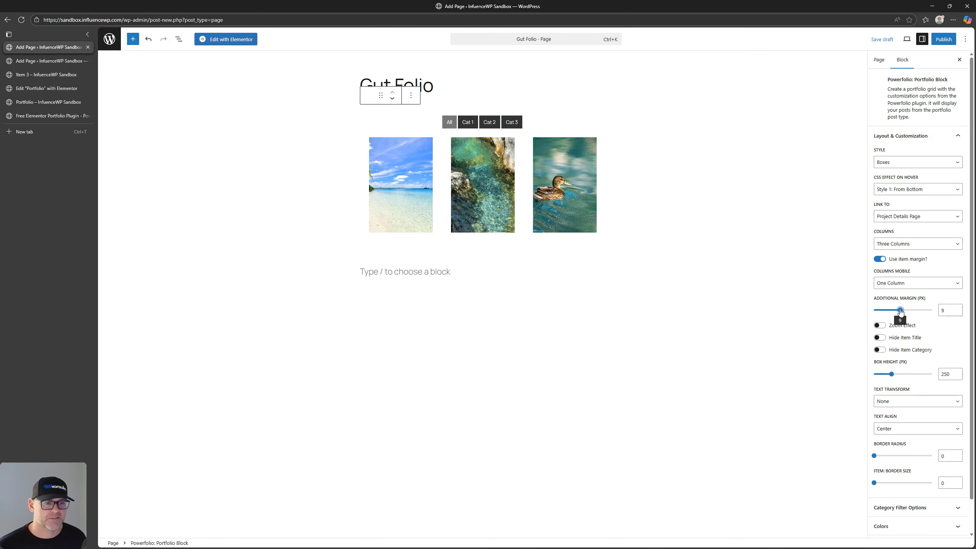
Switch to the Powerfolio website, review its feature list and try paging through the demo's Carousel Widget
click(30, 61)
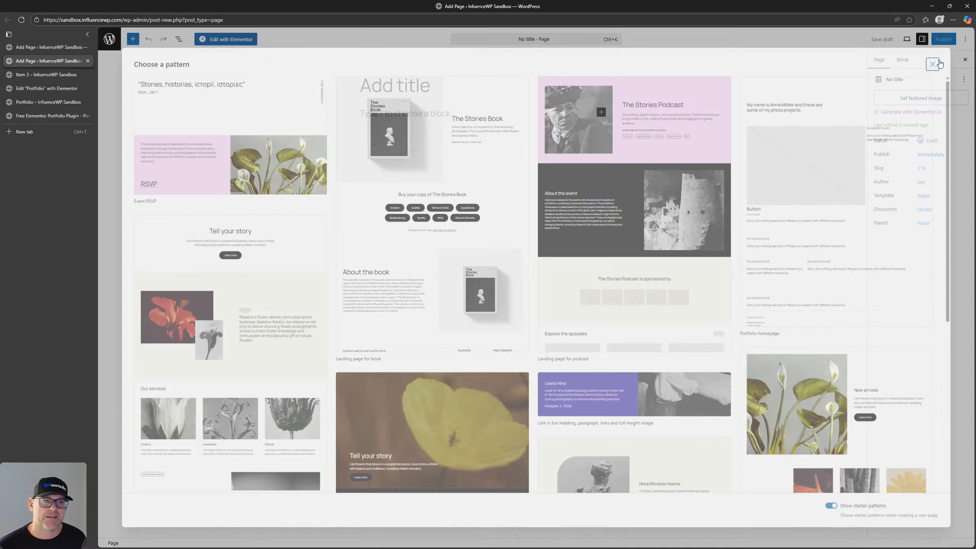
click(933, 64)
click(57, 116)
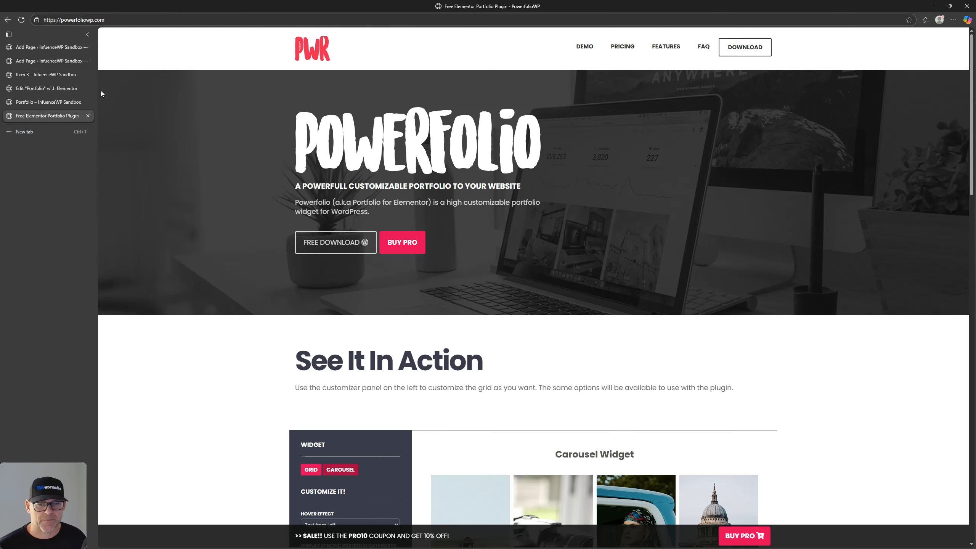
scroll(285, 220, down, 12)
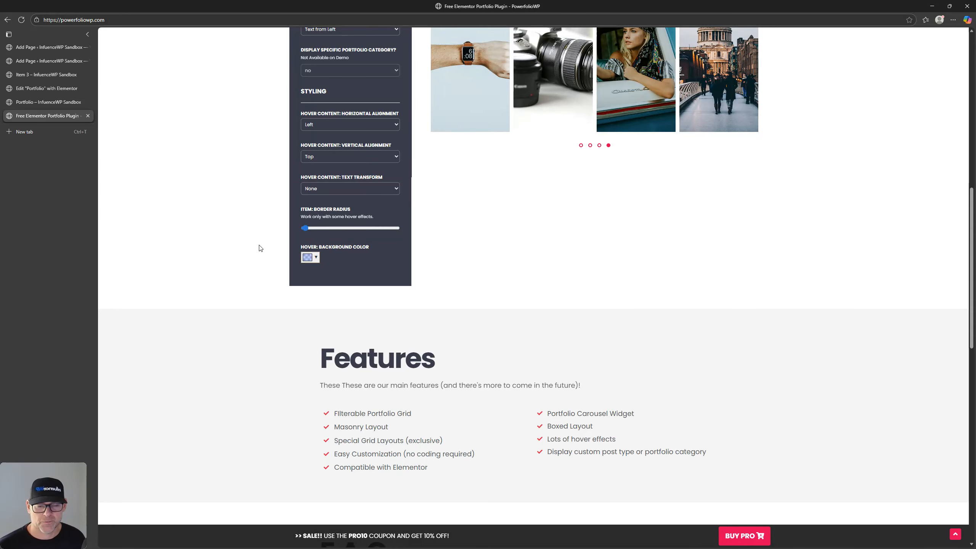
scroll(260, 248, down, 10)
scroll(260, 248, up, 20)
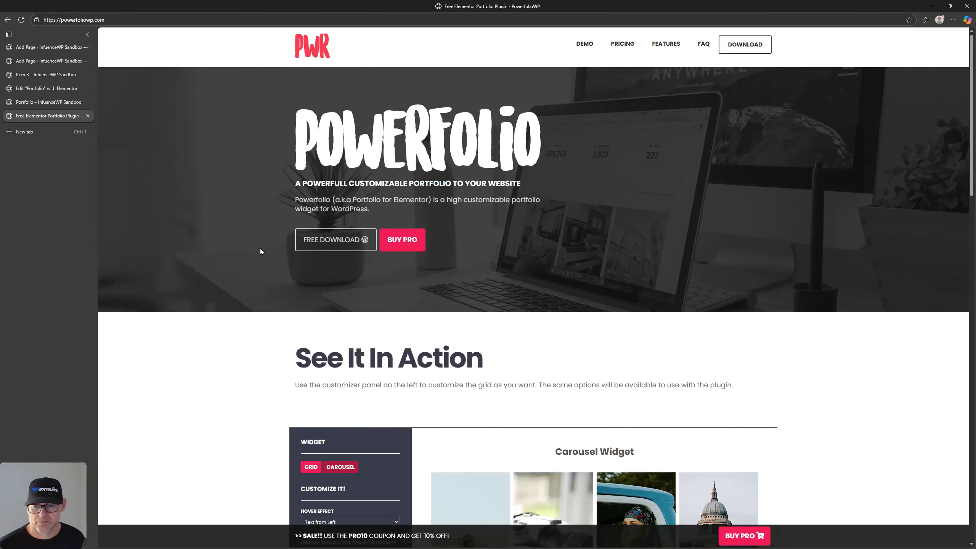
scroll(260, 250, down, 7)
click(350, 203)
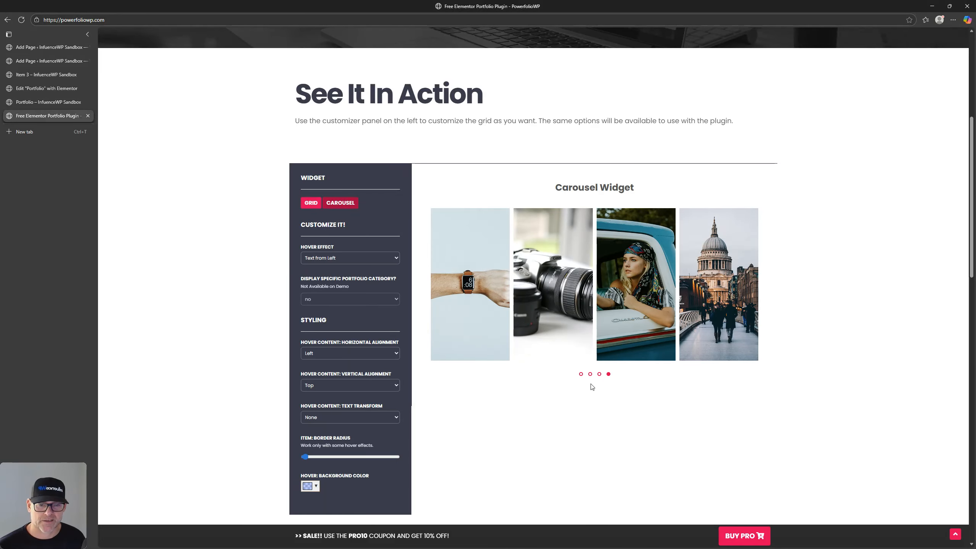
click(581, 374)
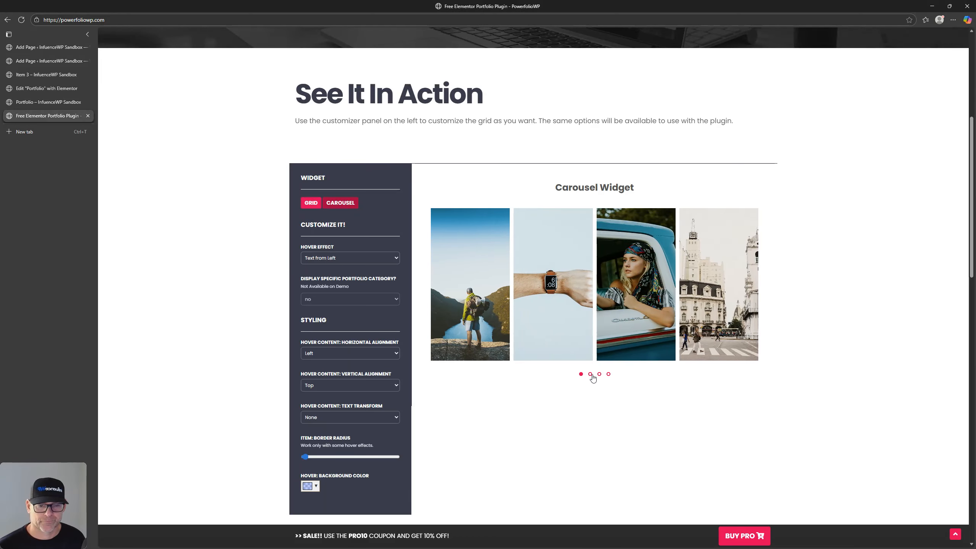
In the Portfolio page's Elementor editor, search the widgets for "carou", add Elementor Portfolio Carousel above the image gallery and open its settings
click(50, 60)
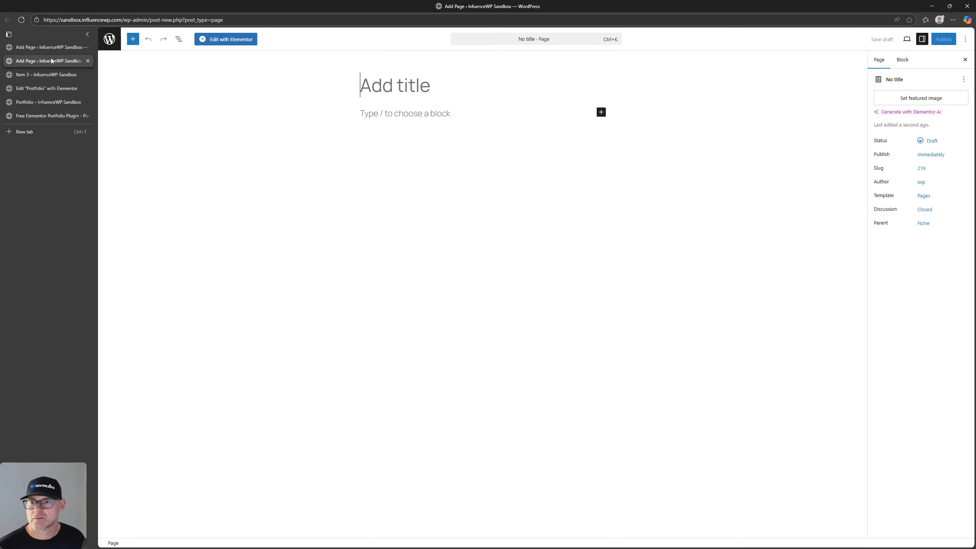
click(50, 48)
click(49, 91)
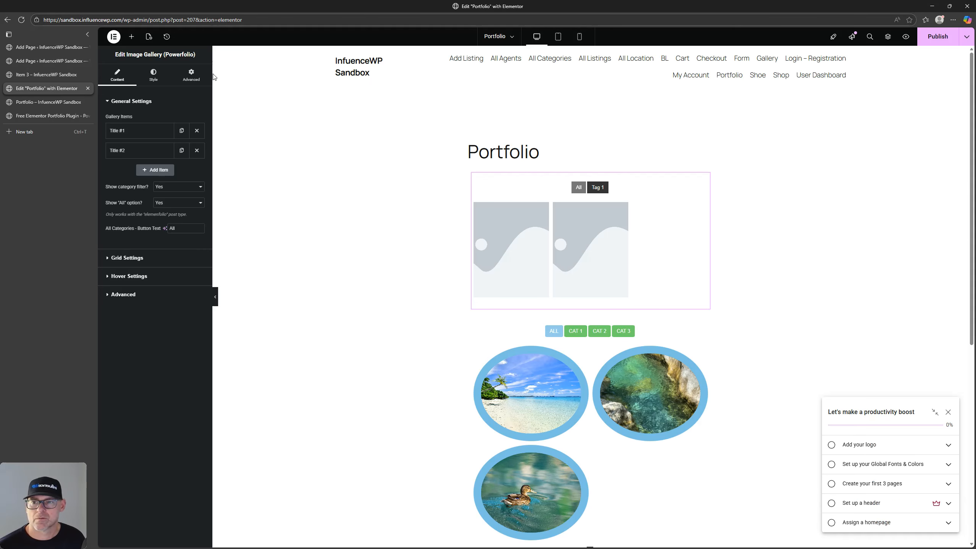
click(130, 37)
text(carou)
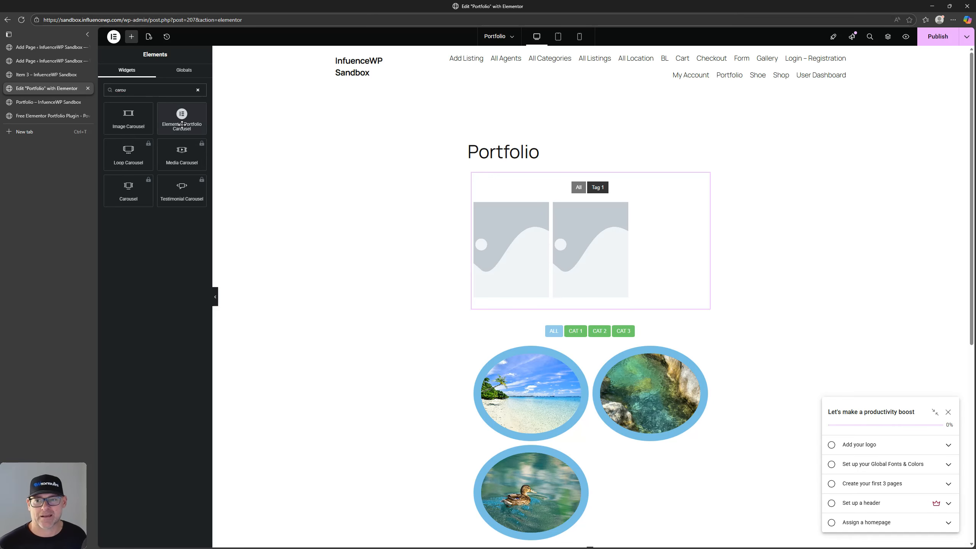
drag(182, 125, 504, 175)
drag(178, 119, 486, 174)
click(731, 239)
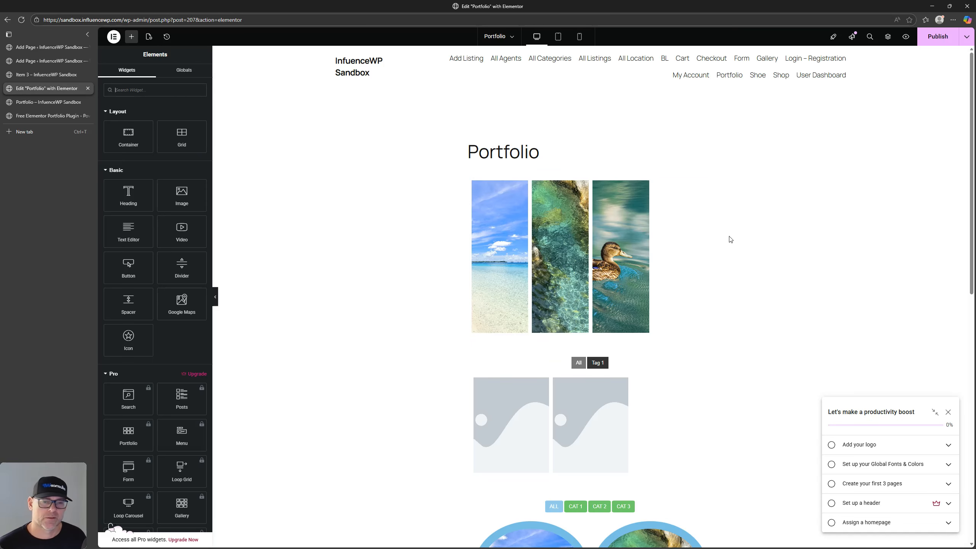
click(669, 238)
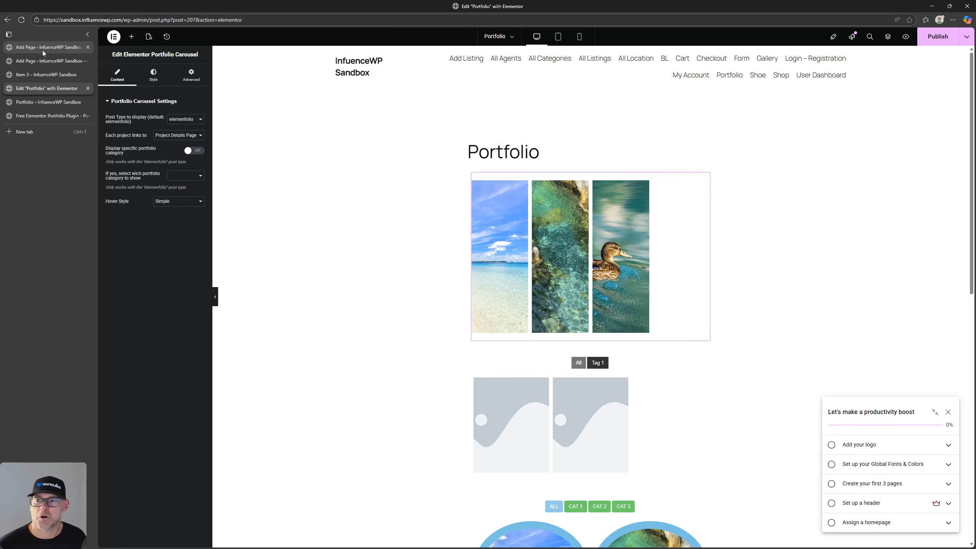
click(39, 102)
click(40, 88)
click(41, 75)
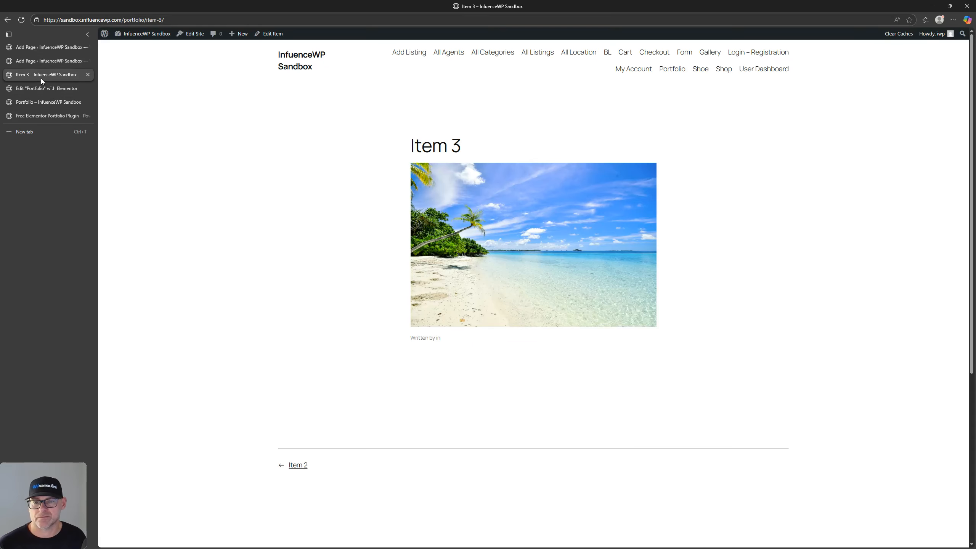
Switch to the untitled page in the WordPress block editor and search its blocks for "car" and "power"
click(42, 58)
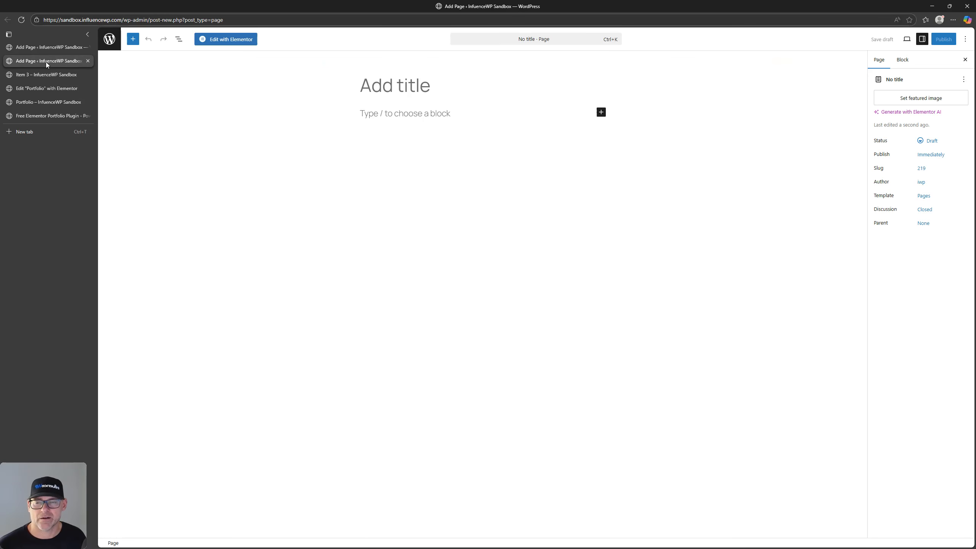
click(387, 112)
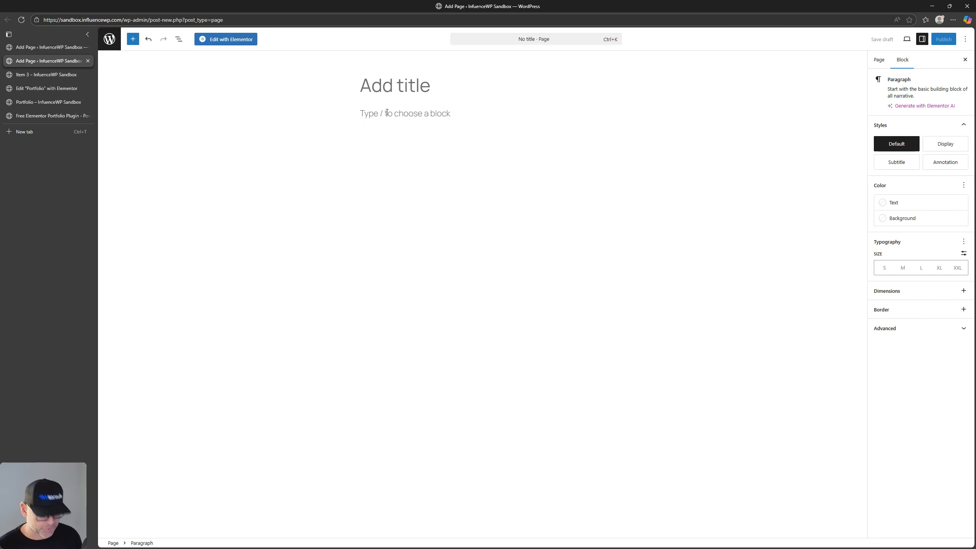
text(/car)
key(ctrl+shift+Left)
text(c)
key(BackSpace)
text(power)
key(ctrl+shift+Left)
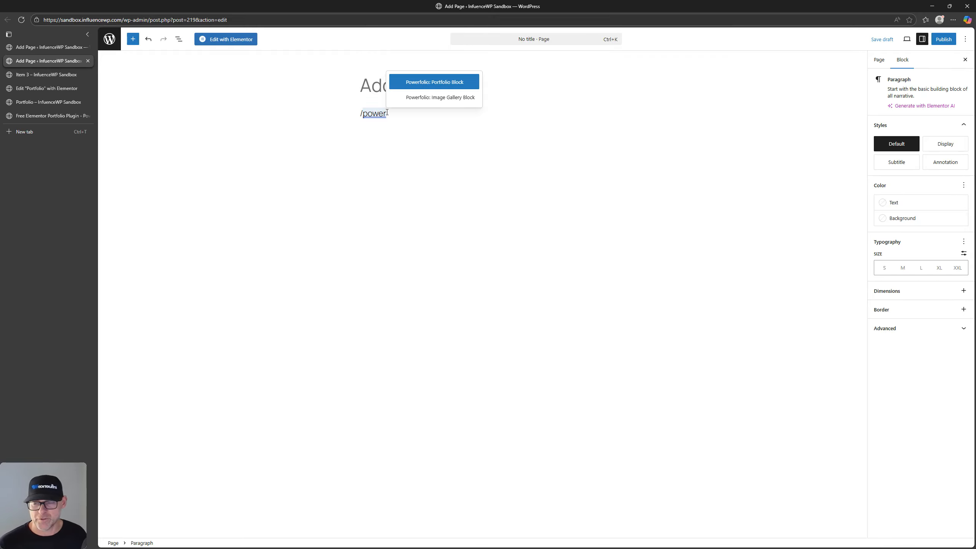
Switch to the Powerfolio website and review its landing page banner and the See It In Action demo section
click(44, 116)
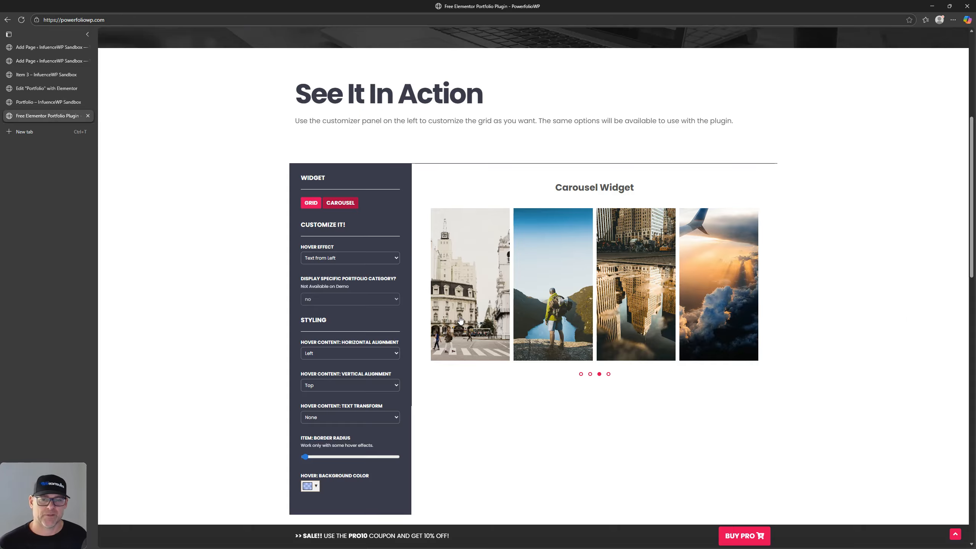
scroll(539, 392, up, 6)
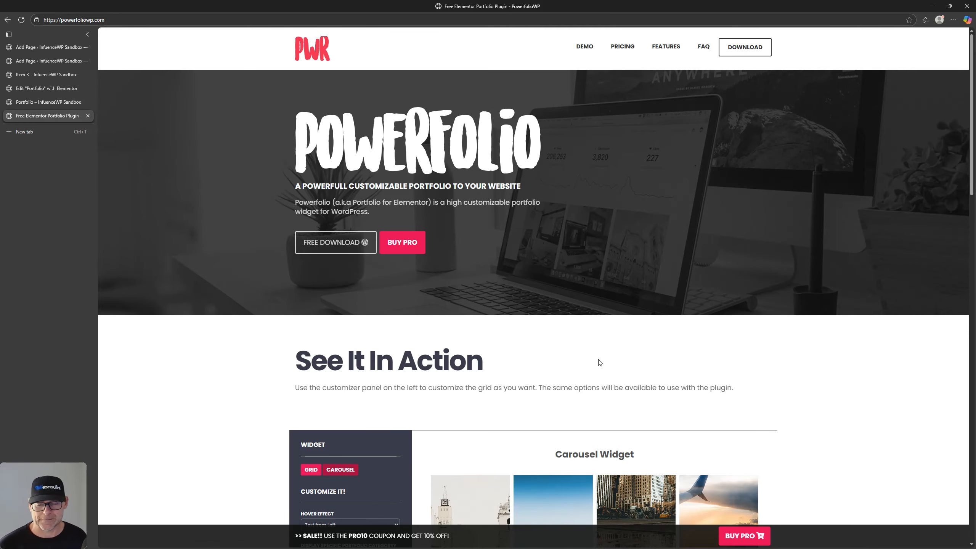
scroll(287, 400, down, 4)
scroll(288, 400, up, 4)
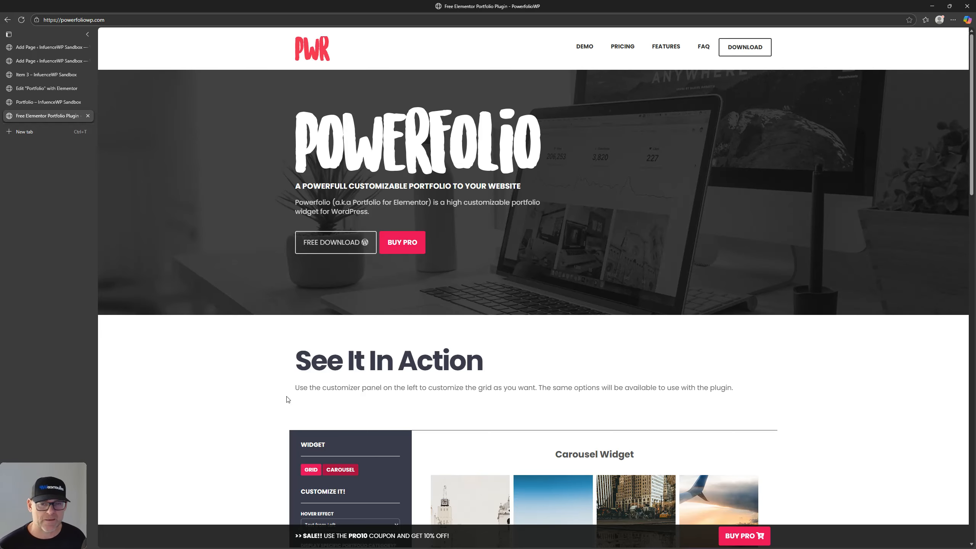
scroll(310, 299, down, 2)
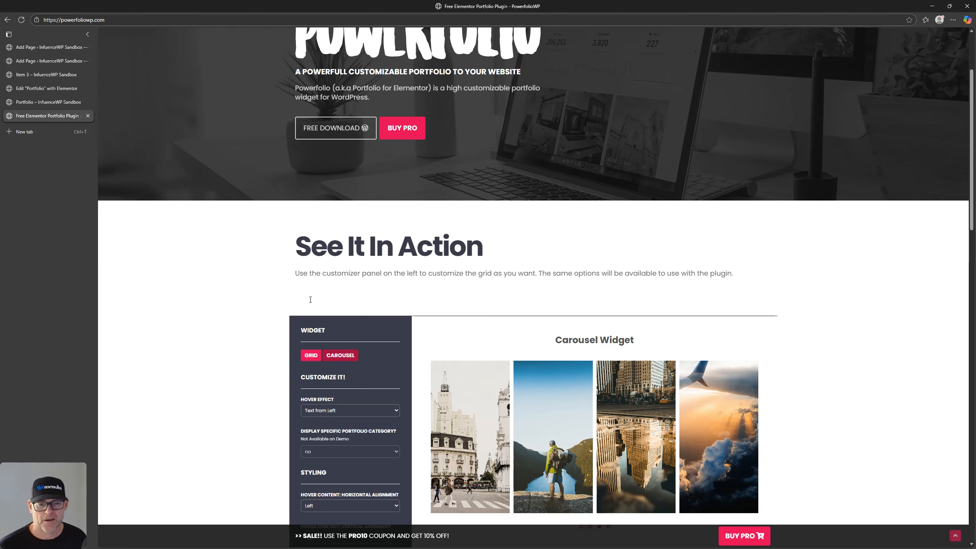
scroll(257, 311, down, 3)
scroll(241, 321, up, 6)
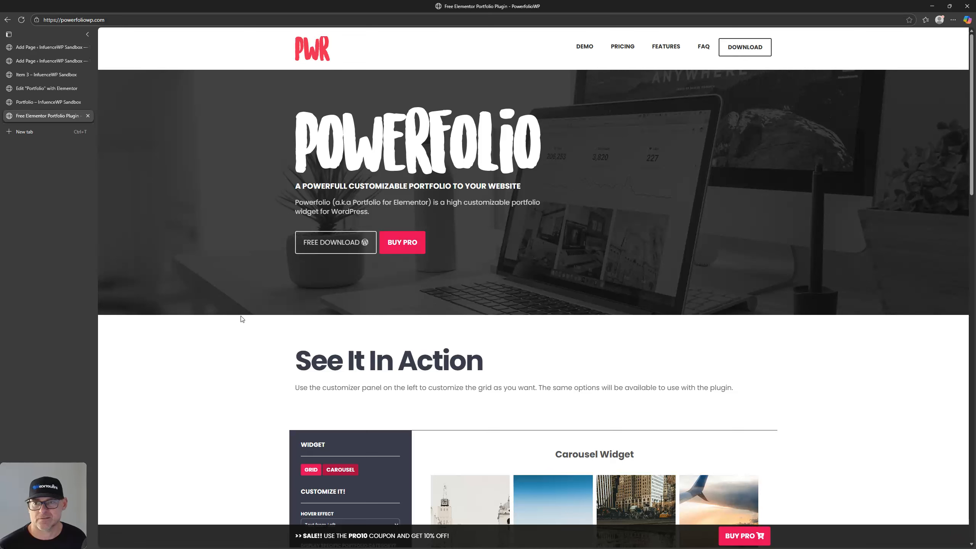
scroll(255, 329, down, 1)
scroll(262, 335, up, 1)
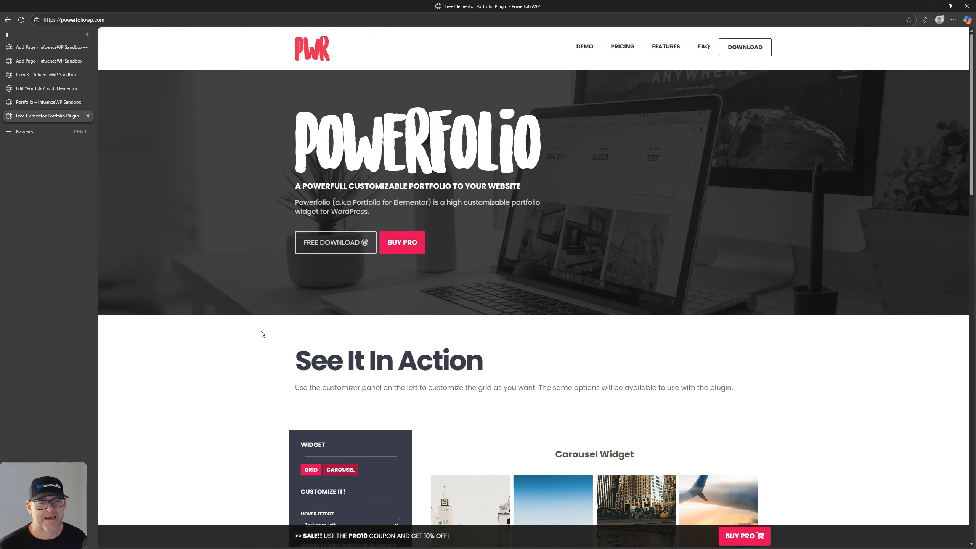